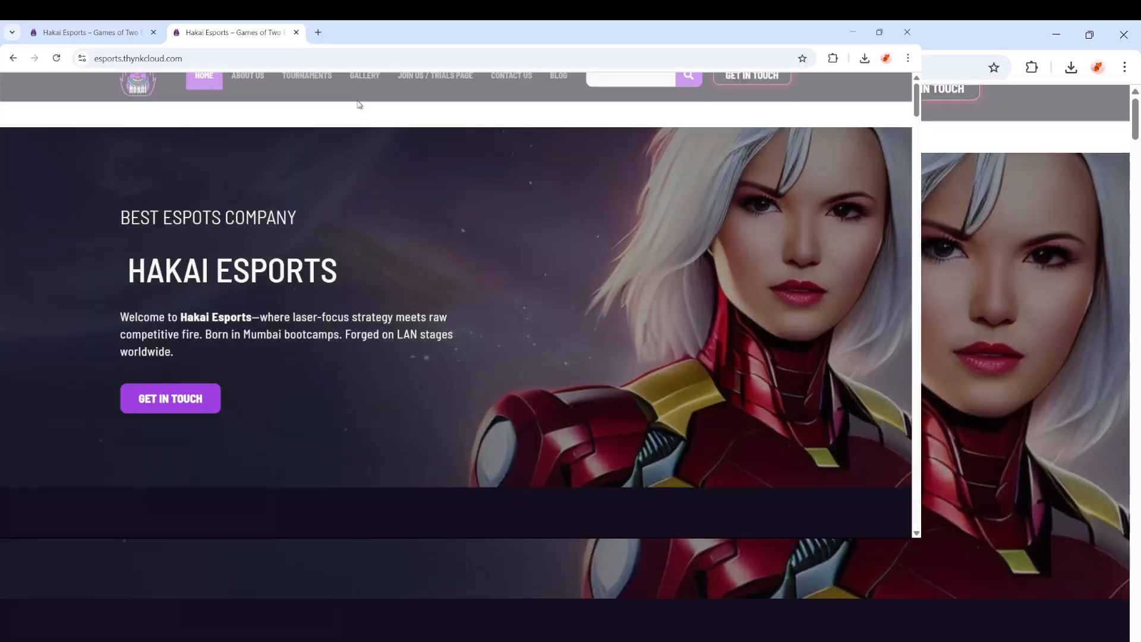
Step: Reload the Hakai Esports homepage from the address bar
scroll(597, 374, "down", 8)
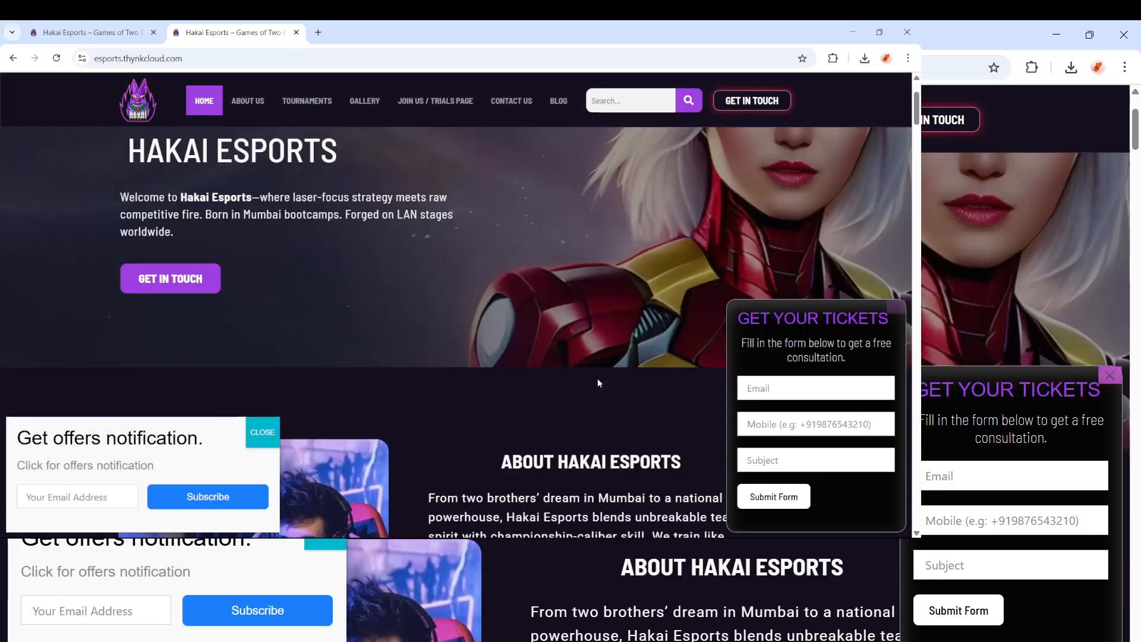
left_click(265, 60)
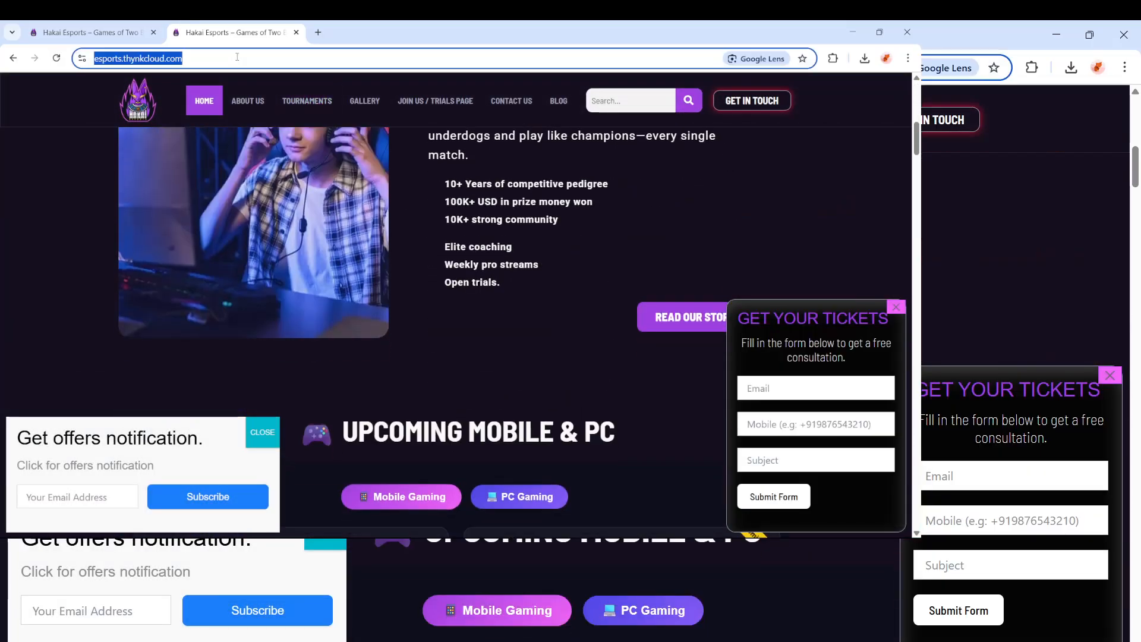
key("Return")
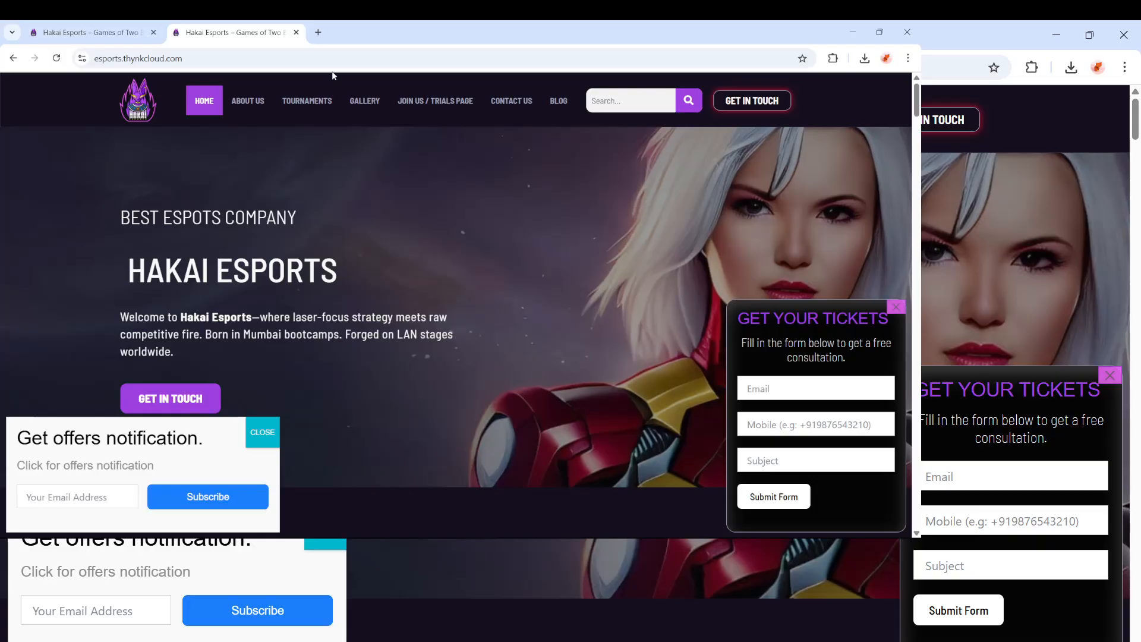
Step: Open a new tab and switch Chrome to the marfo profile with the Marfo Strategies dashboard
left_click(317, 32)
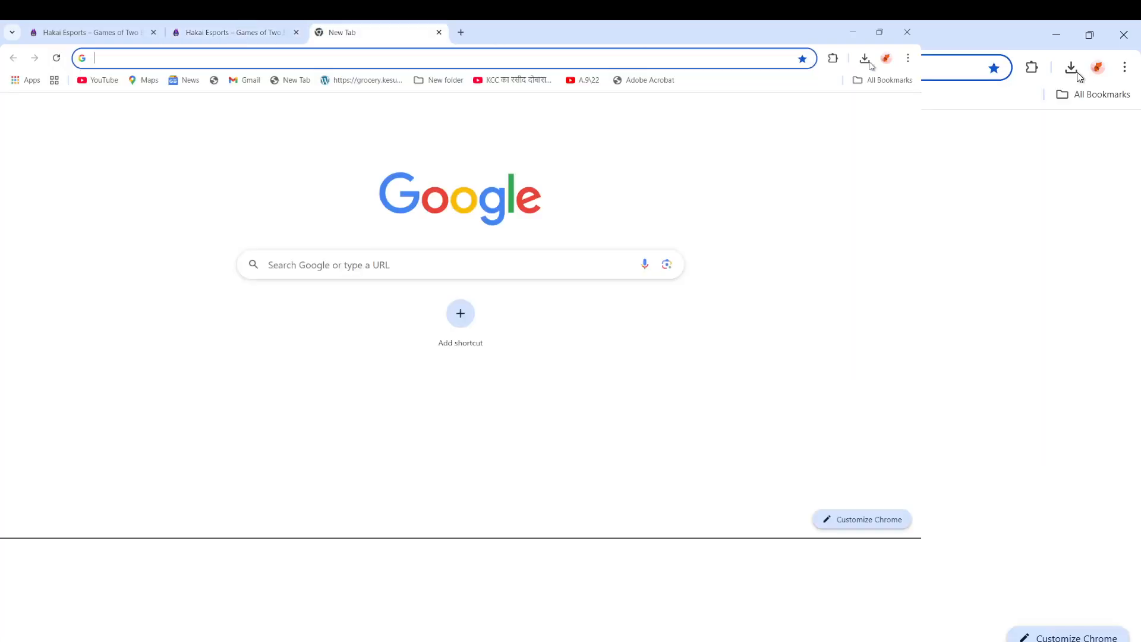
left_click(886, 58)
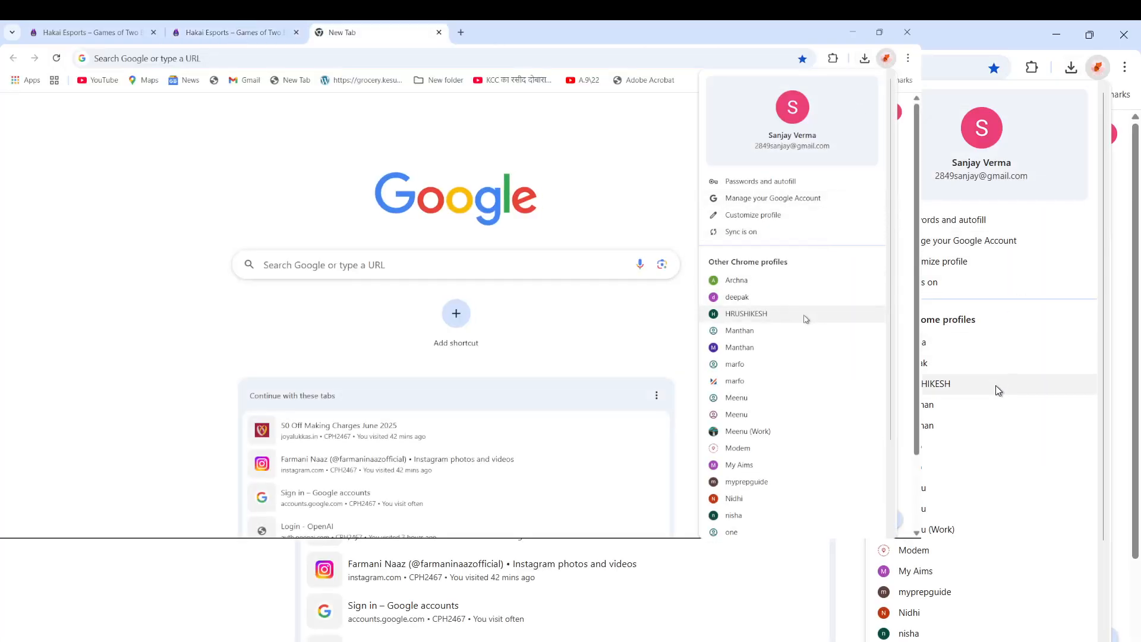
scroll(772, 461, "down", 1)
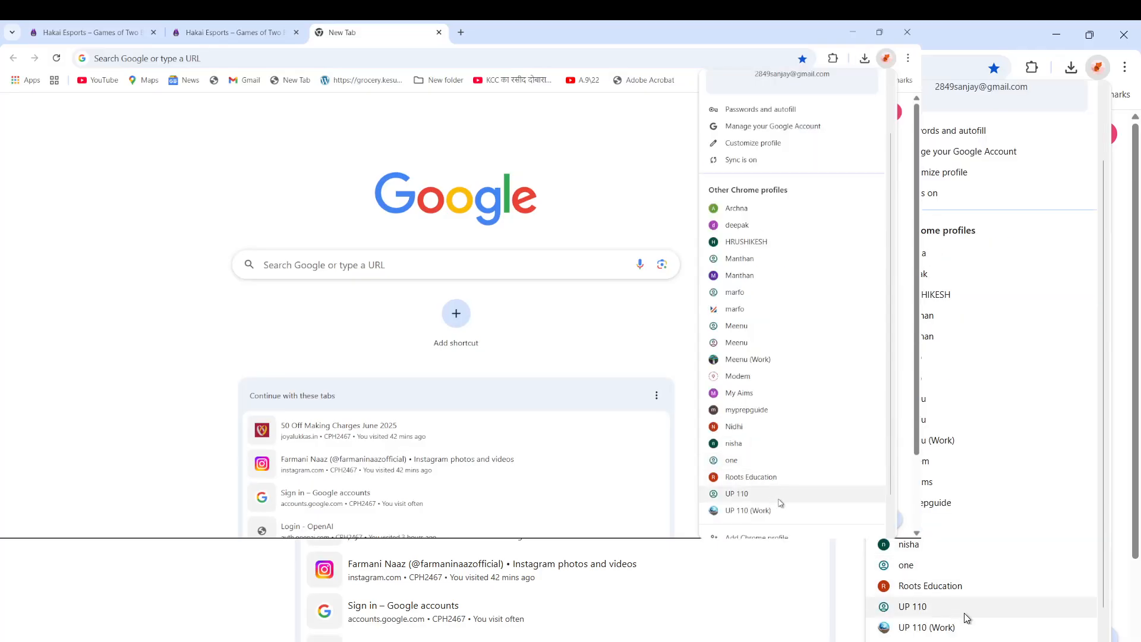
left_click(752, 312)
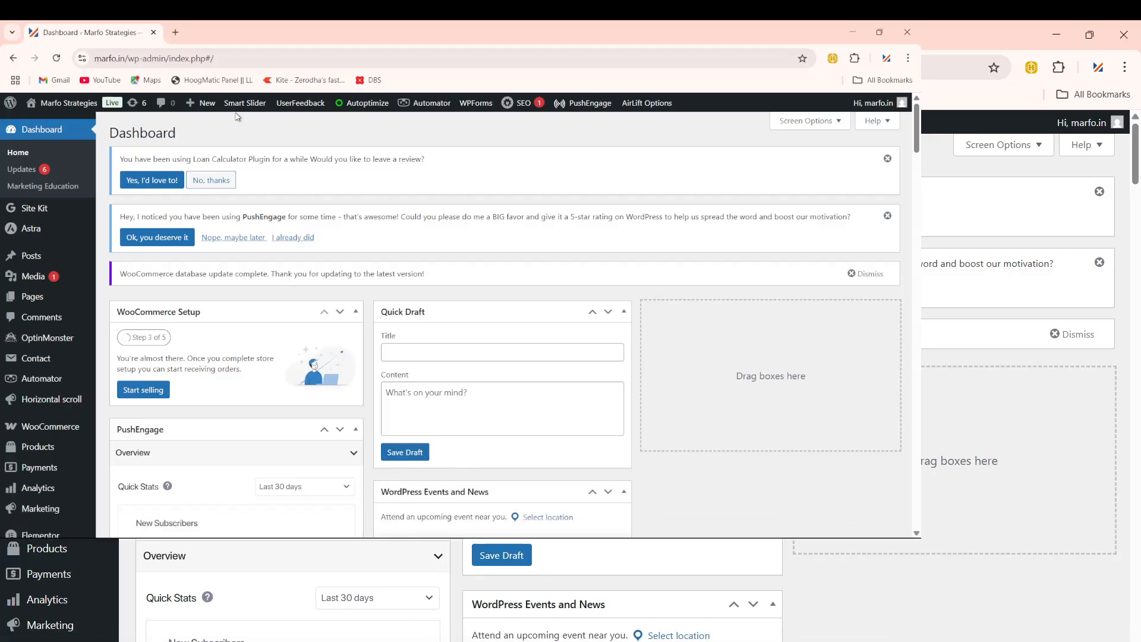
Step: Load marfo.in in a new tab and scroll through its homepage
left_click(175, 33)
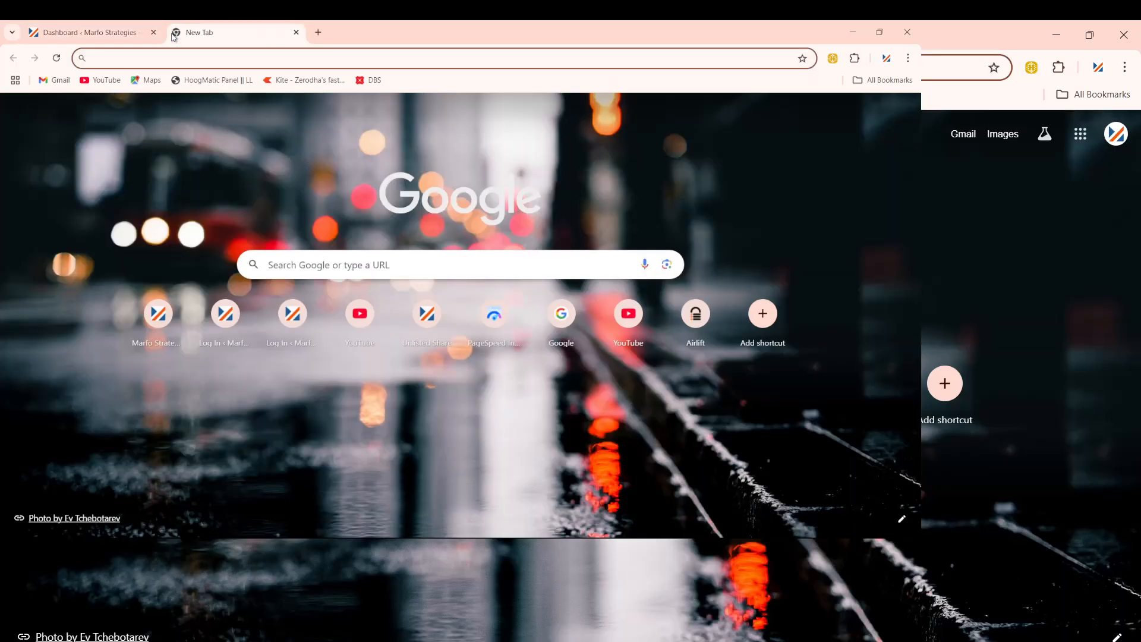
type("marfo.i")
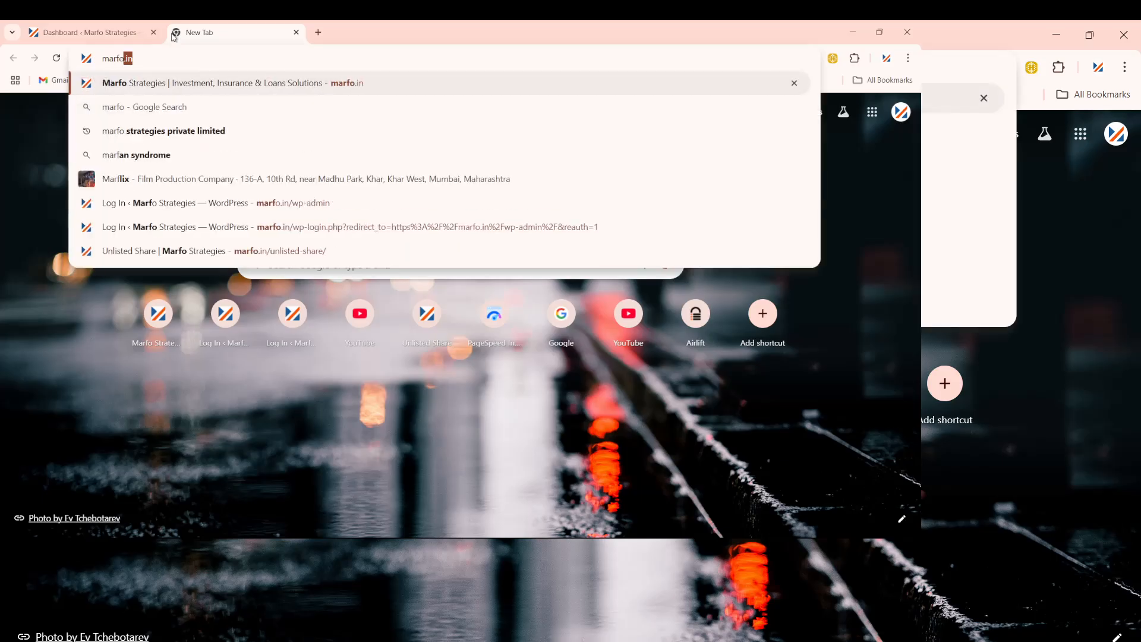
type("n")
key("Return")
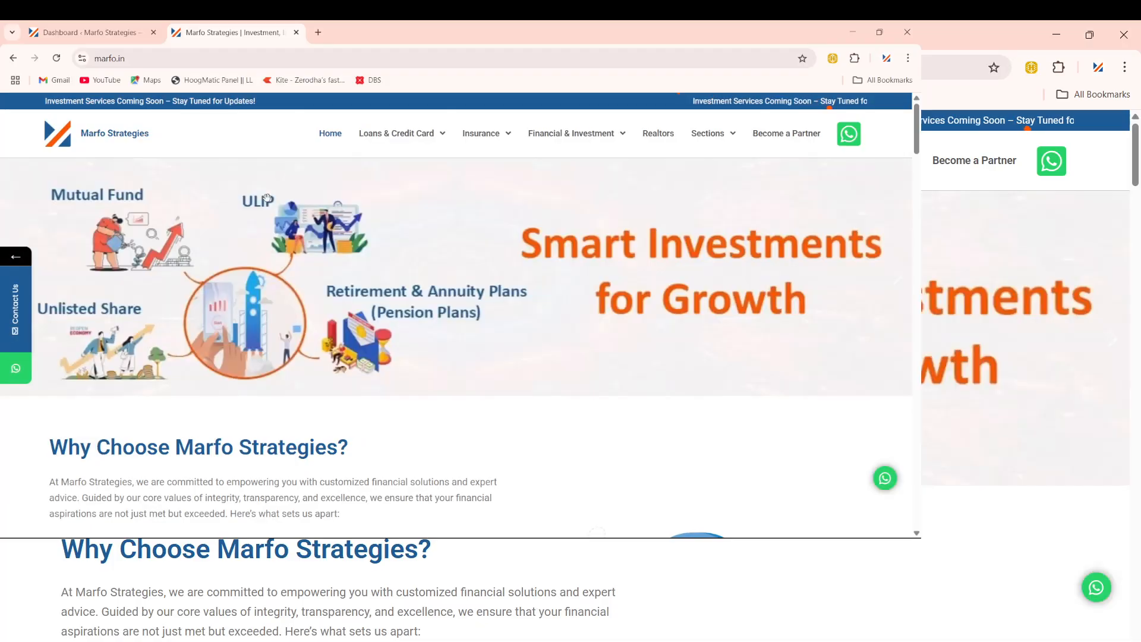
scroll(268, 198, "down", 4)
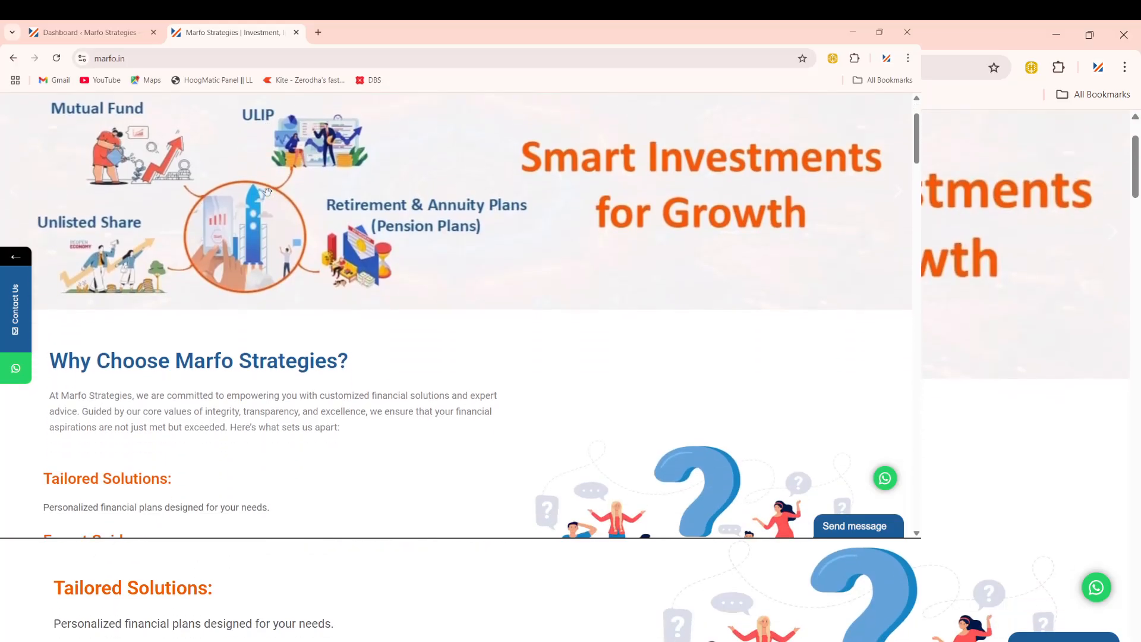
scroll(269, 197, "down", 9)
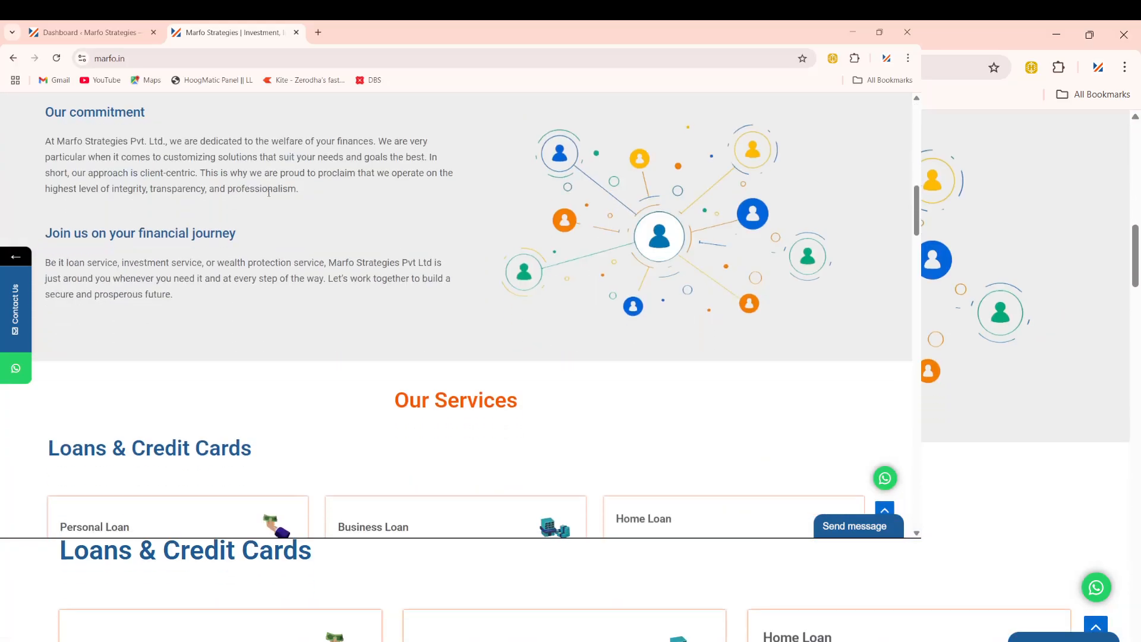
scroll(270, 197, "up", 9)
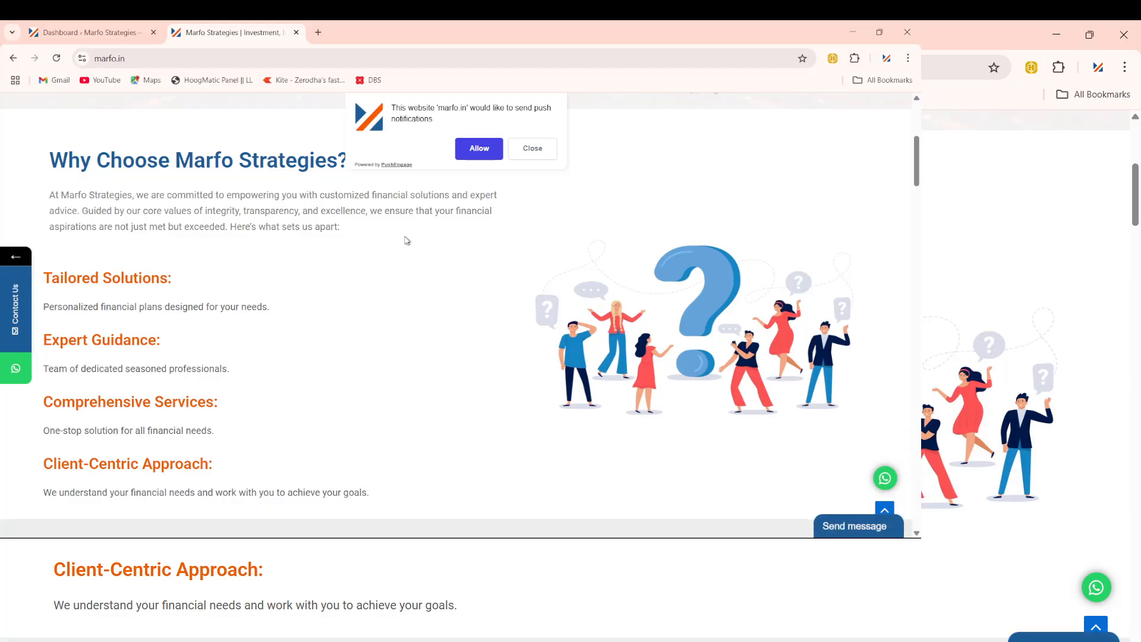
Step: Close the push-notification prompt and reload the marfo.in homepage to view Our Services
left_click(531, 149)
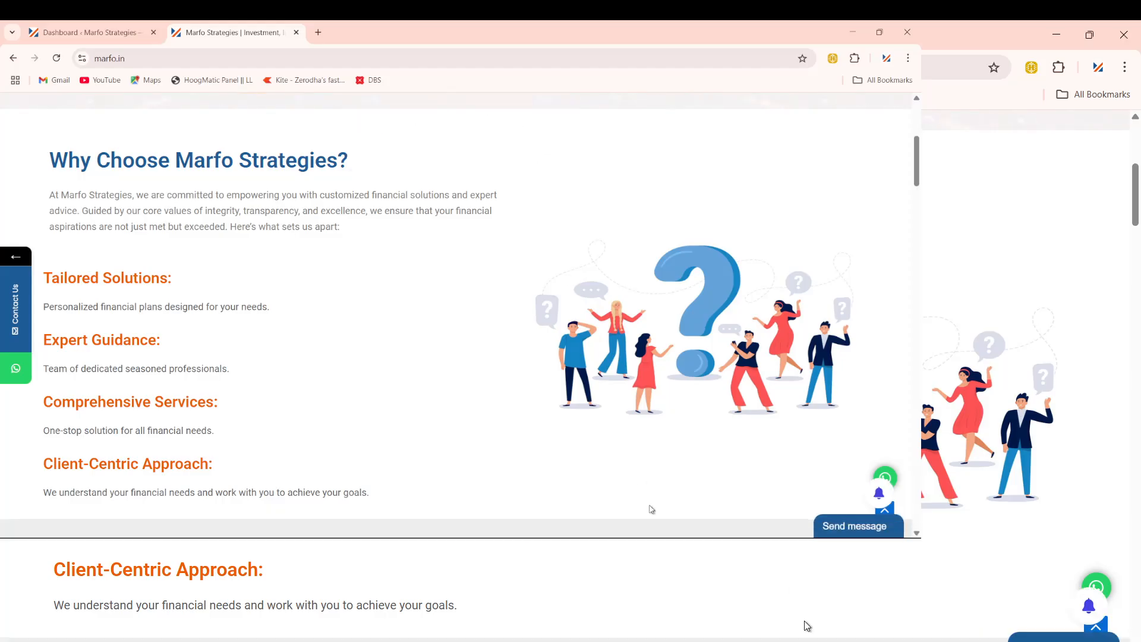
scroll(804, 620, "down", 6)
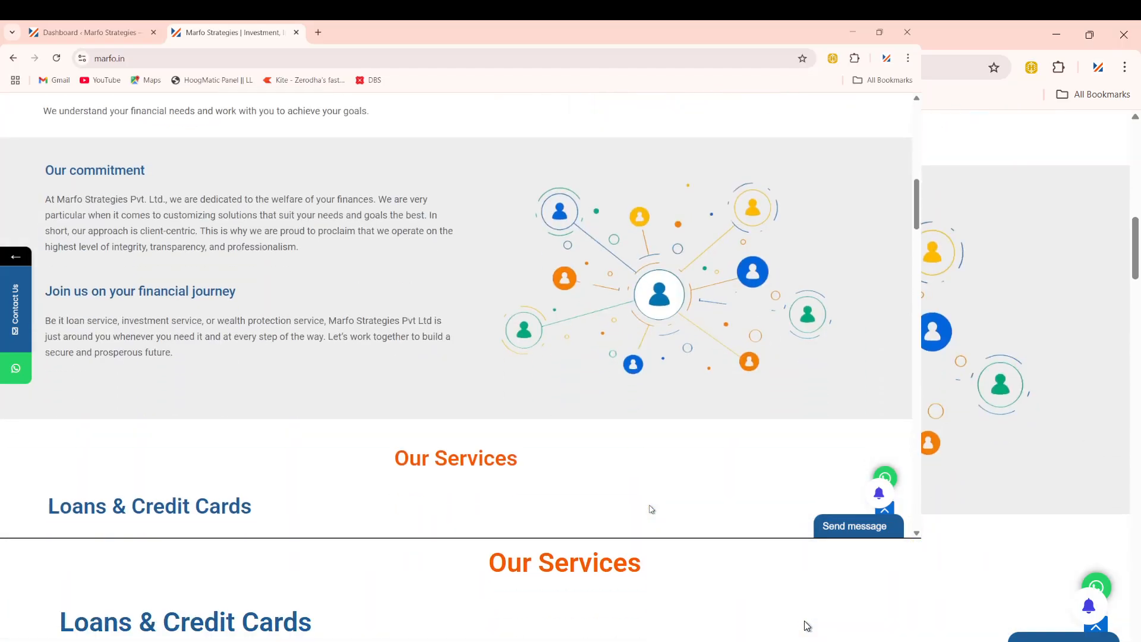
scroll(651, 509, "up", 6)
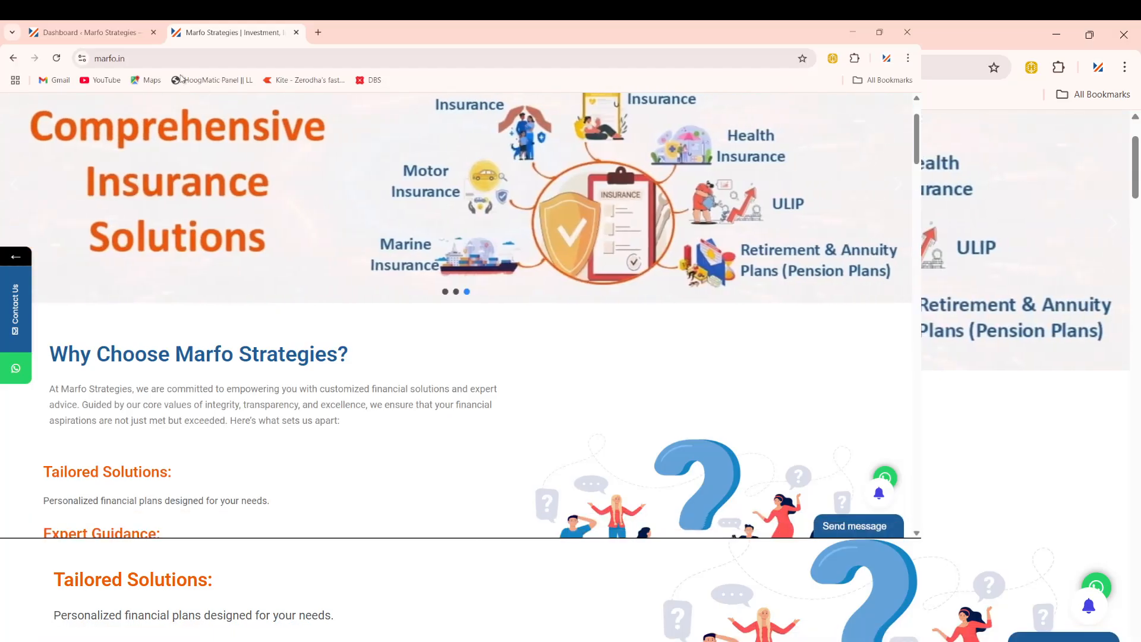
left_click(144, 58)
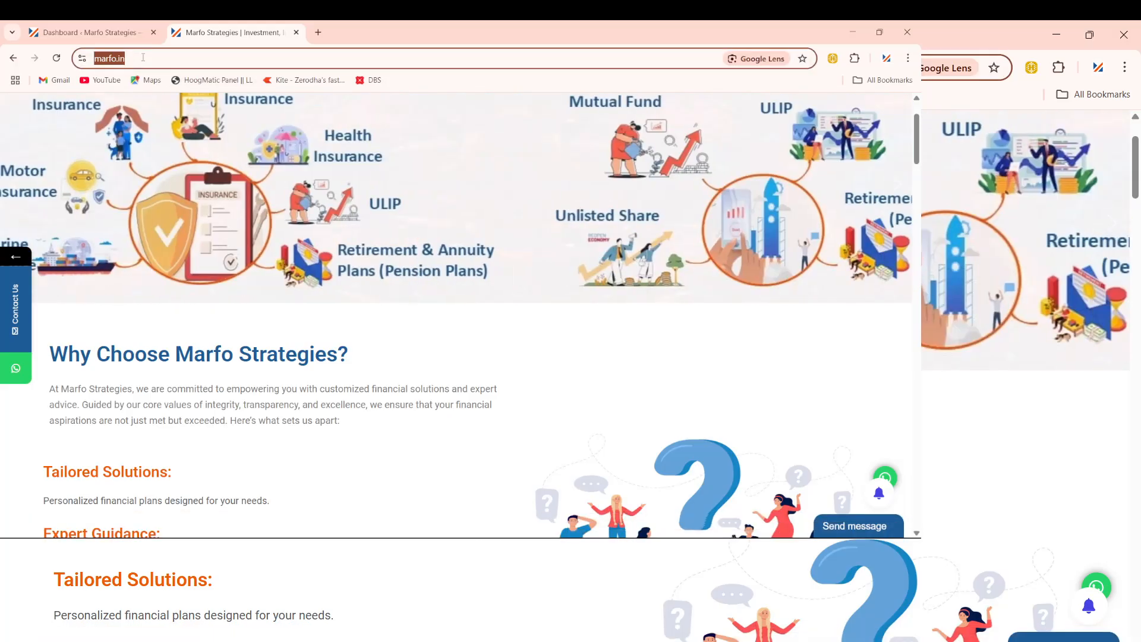
key("Return")
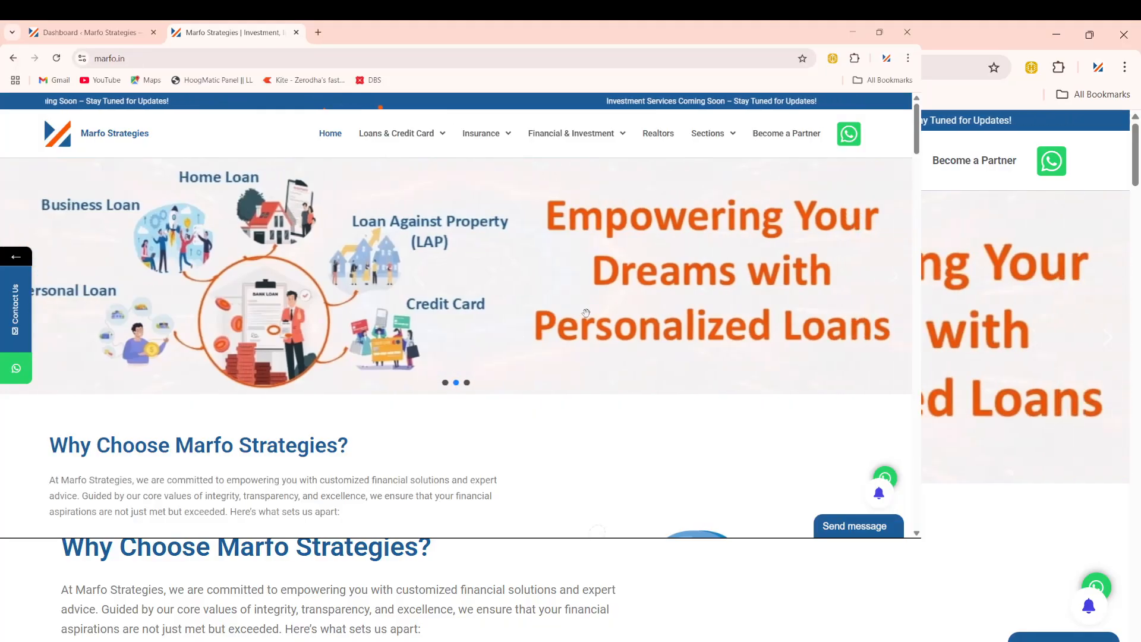
scroll(583, 336, "down", 10)
scroll(588, 317, "down", 3)
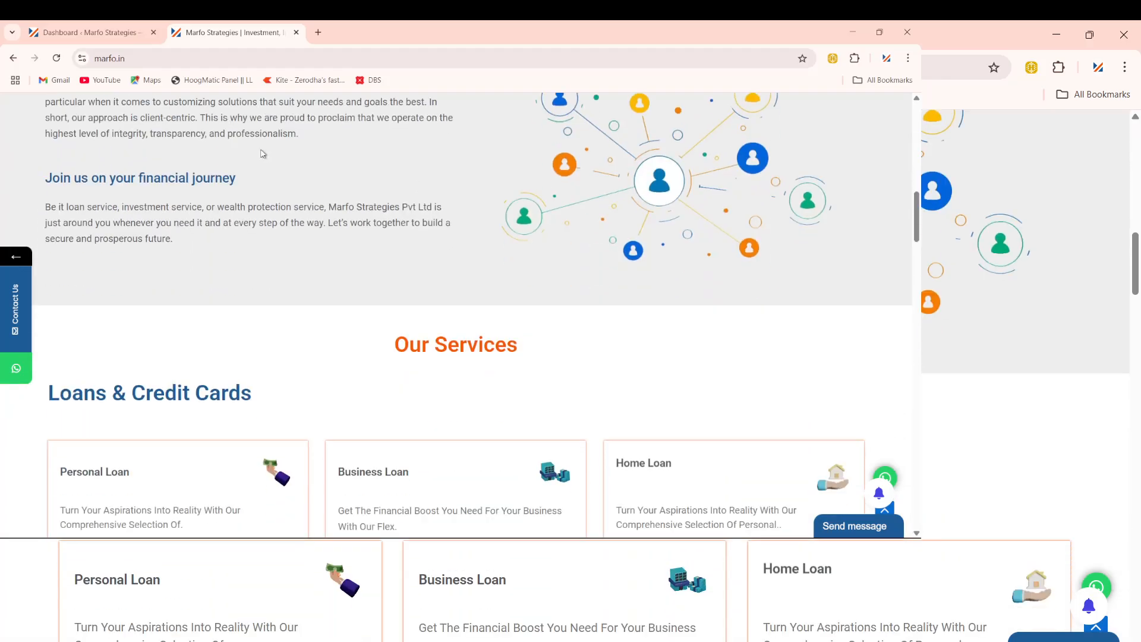
Step: Return to the Marfo Strategies dashboard tab and scroll to Plugins in the admin sidebar
left_click(90, 33)
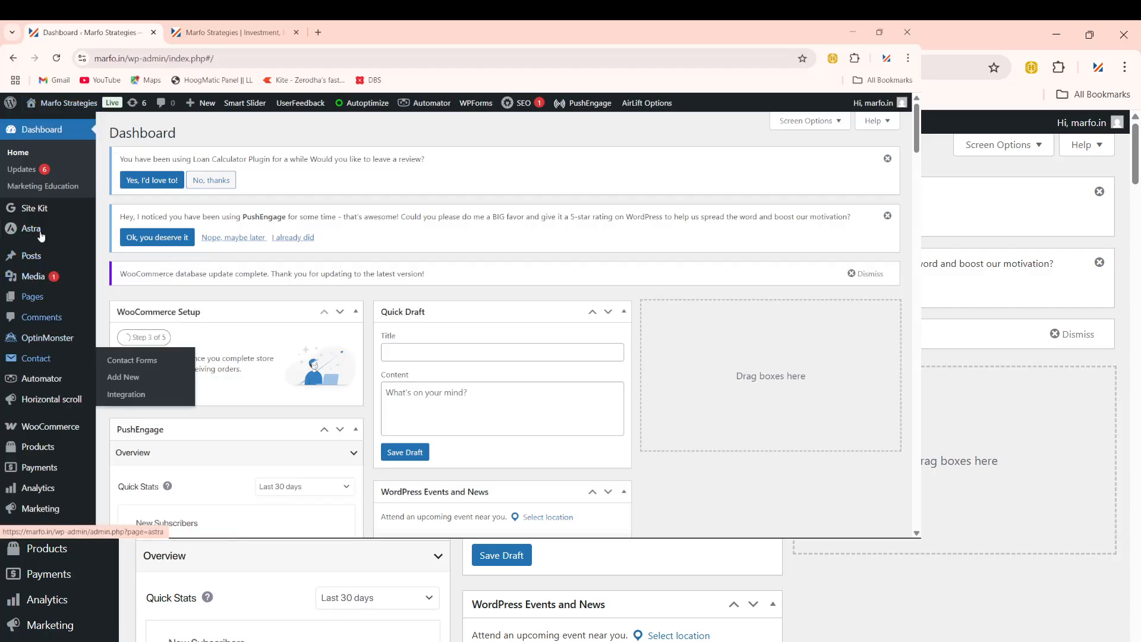
scroll(50, 369, "down", 1)
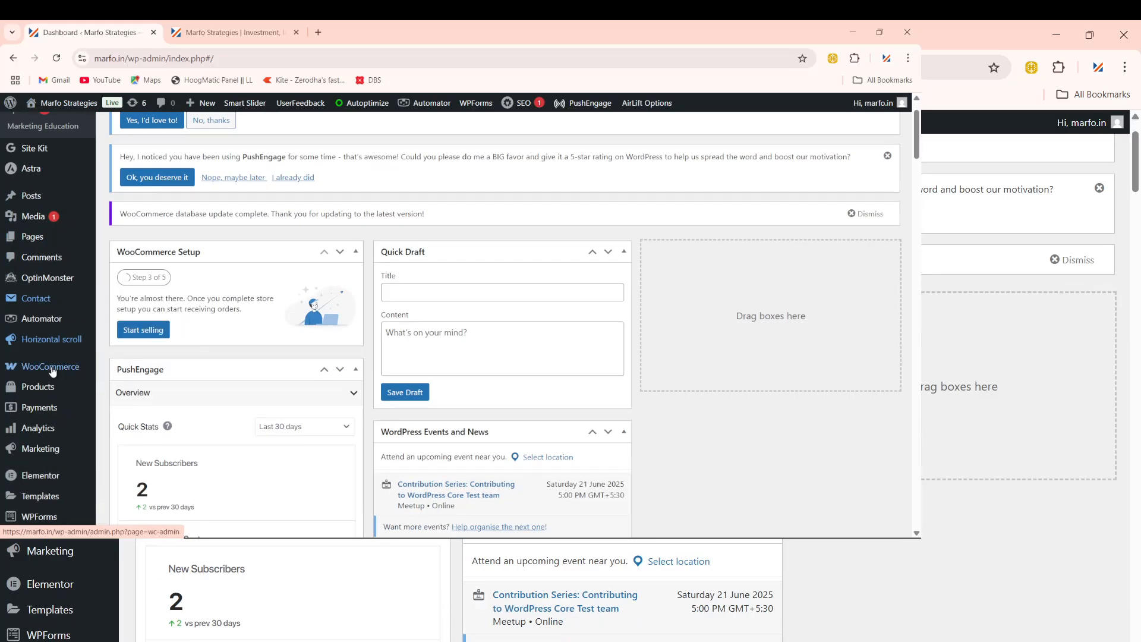
scroll(51, 369, "up", 1)
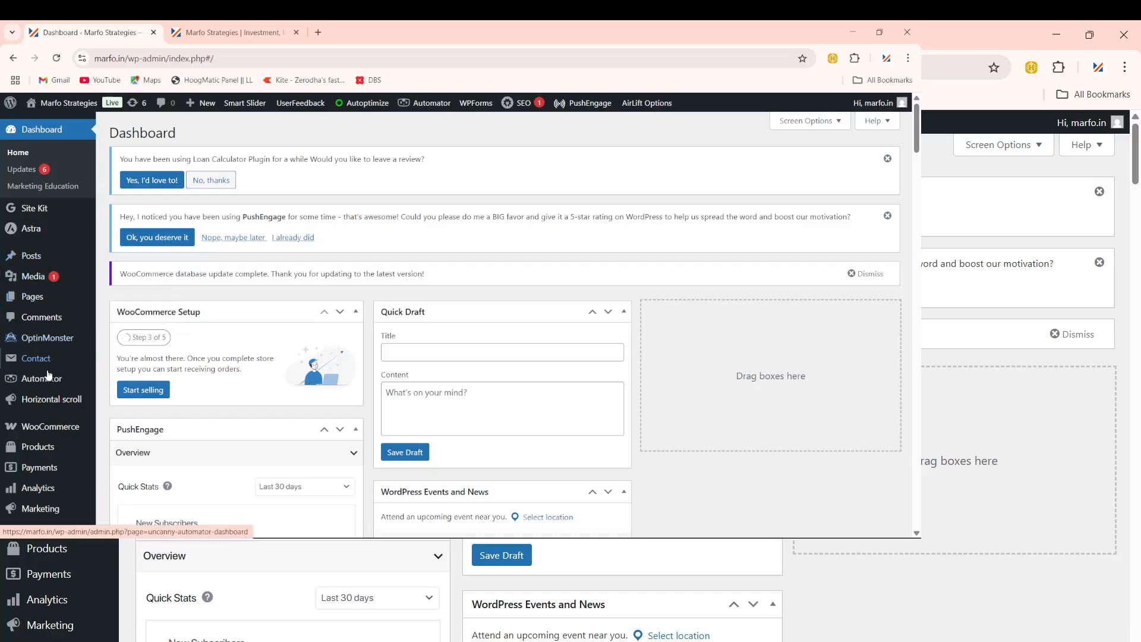
scroll(49, 375, "down", 3)
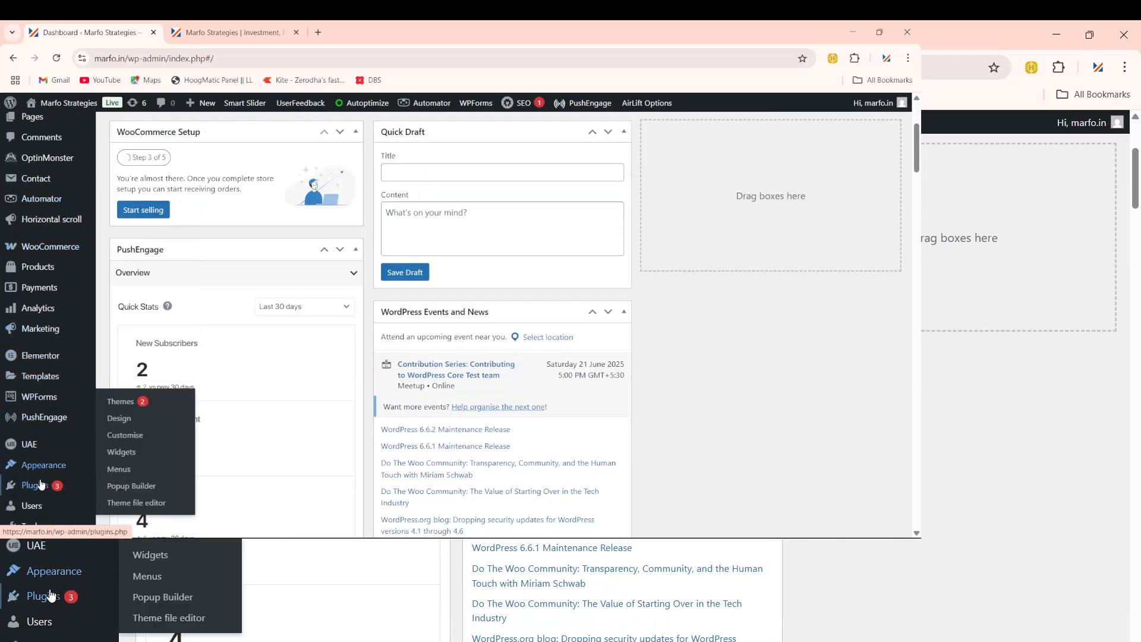
mouse_move(39, 480)
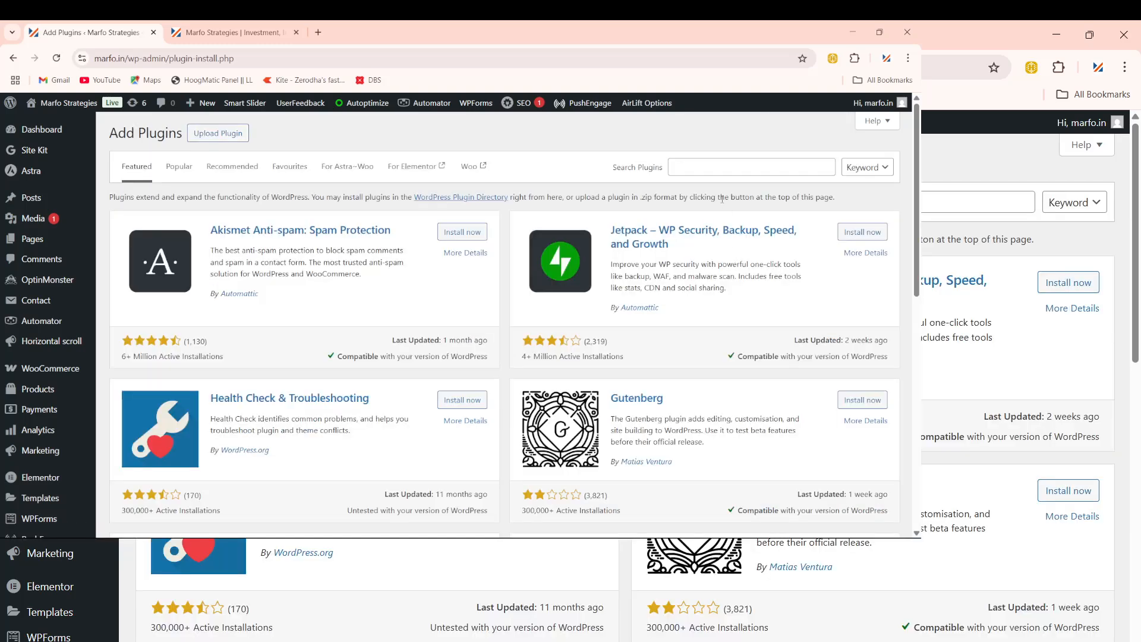
Step: Search plugins for 'popu', install Popup Maker, reload after the failed install, and activate it
left_click(707, 168)
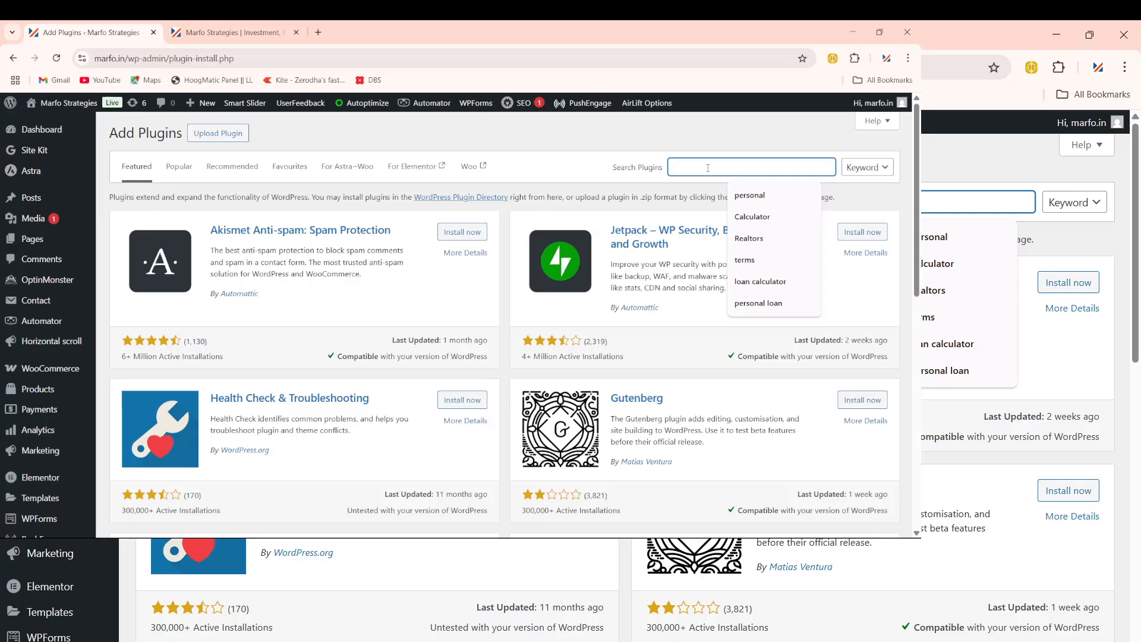
type("popup maker")
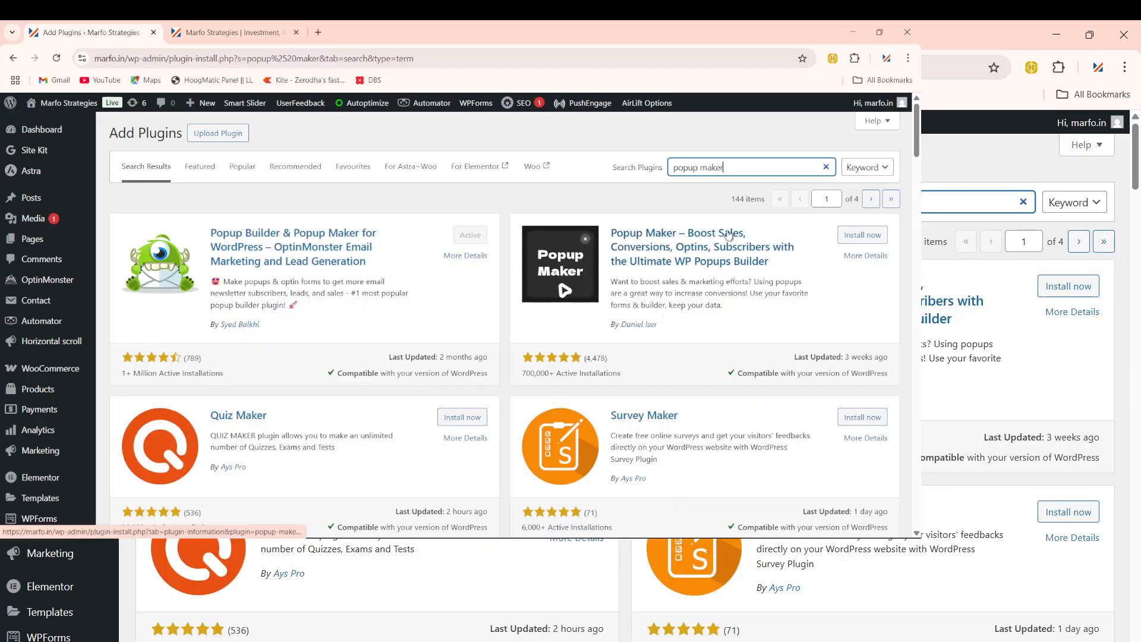
left_click(872, 234)
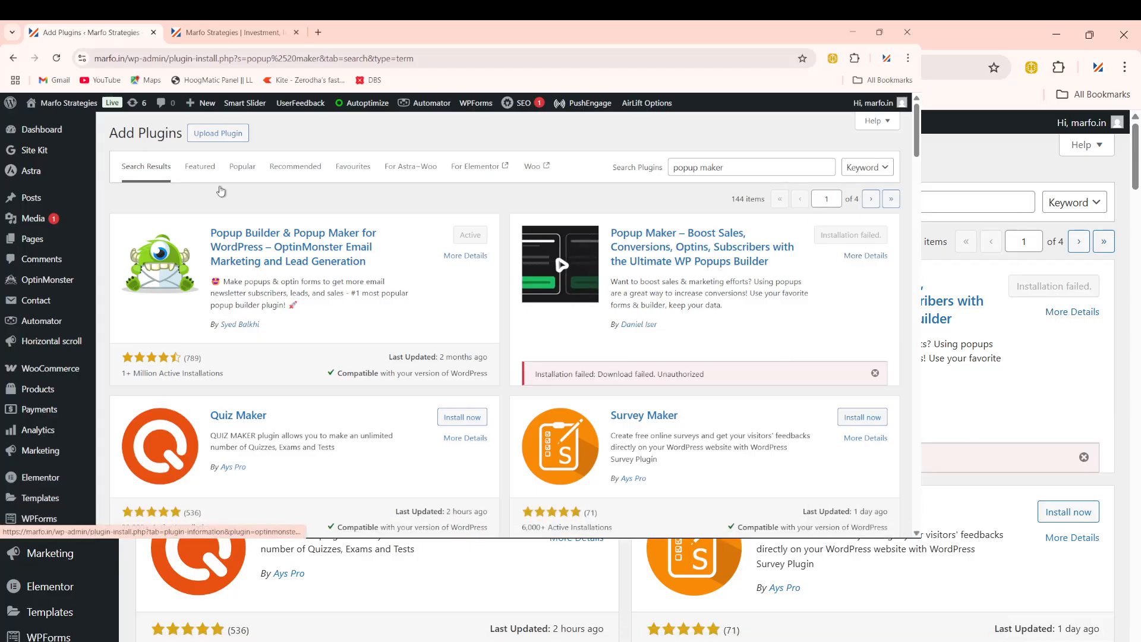
left_click(59, 58)
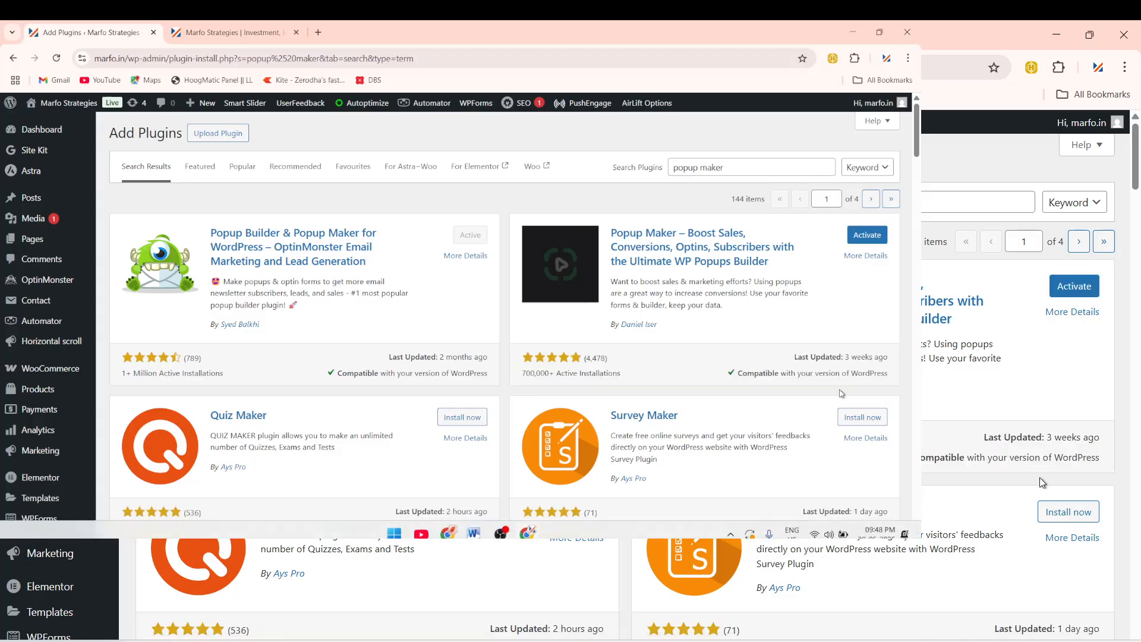
left_click(874, 238)
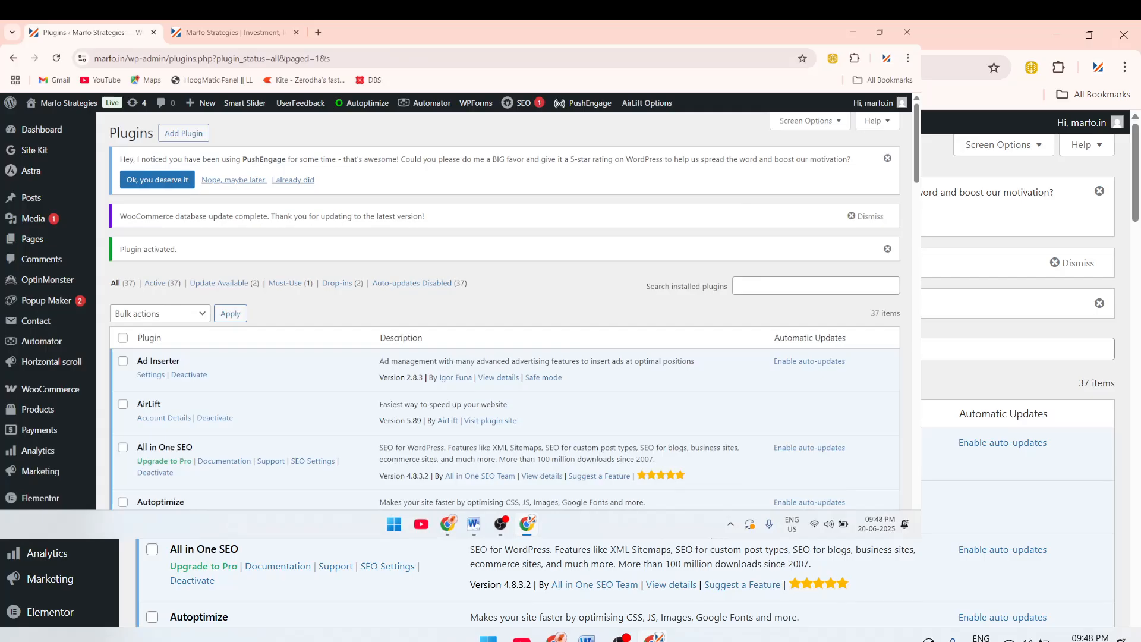
Step: Check the Word notes, search installed plugins for Fluent Forms, then go to Add Plugin
left_click(474, 524)
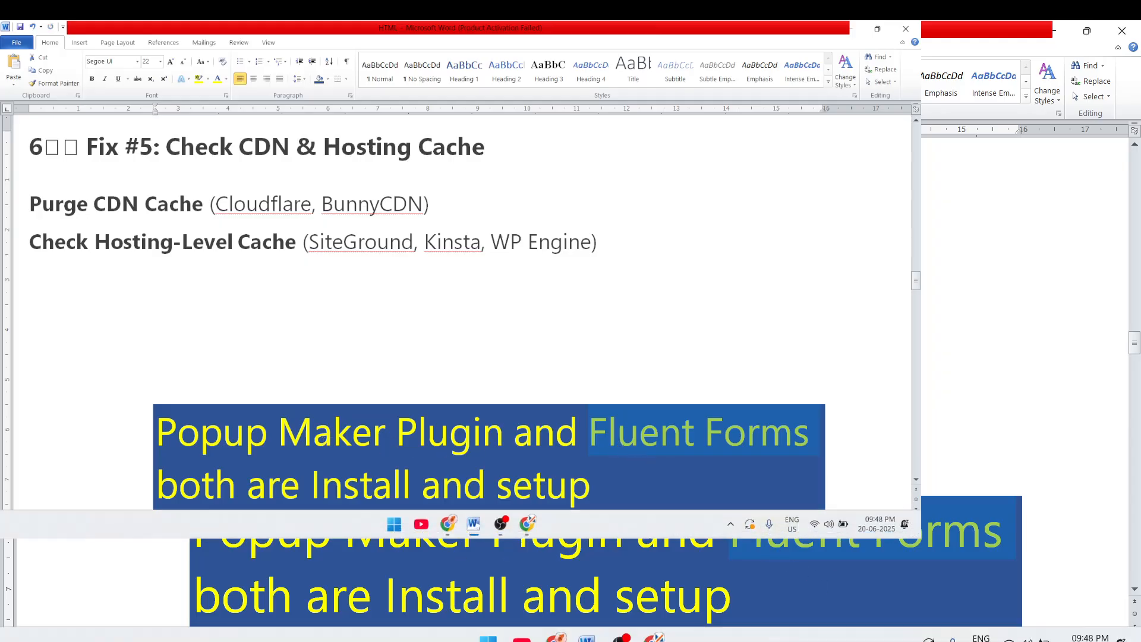
left_click(528, 524)
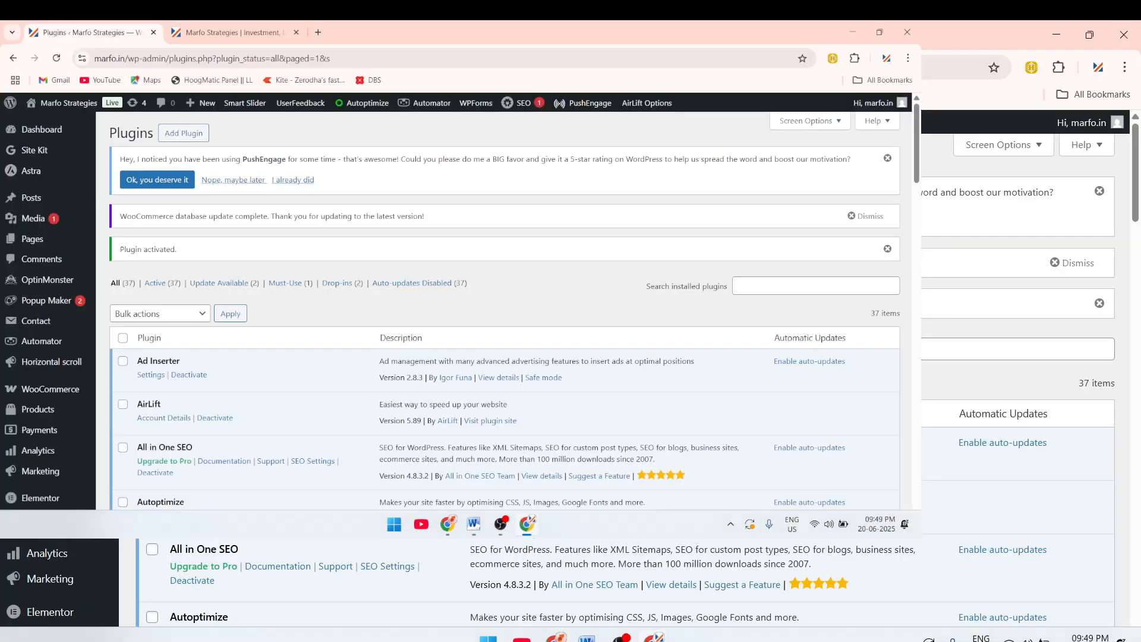
left_click(802, 289)
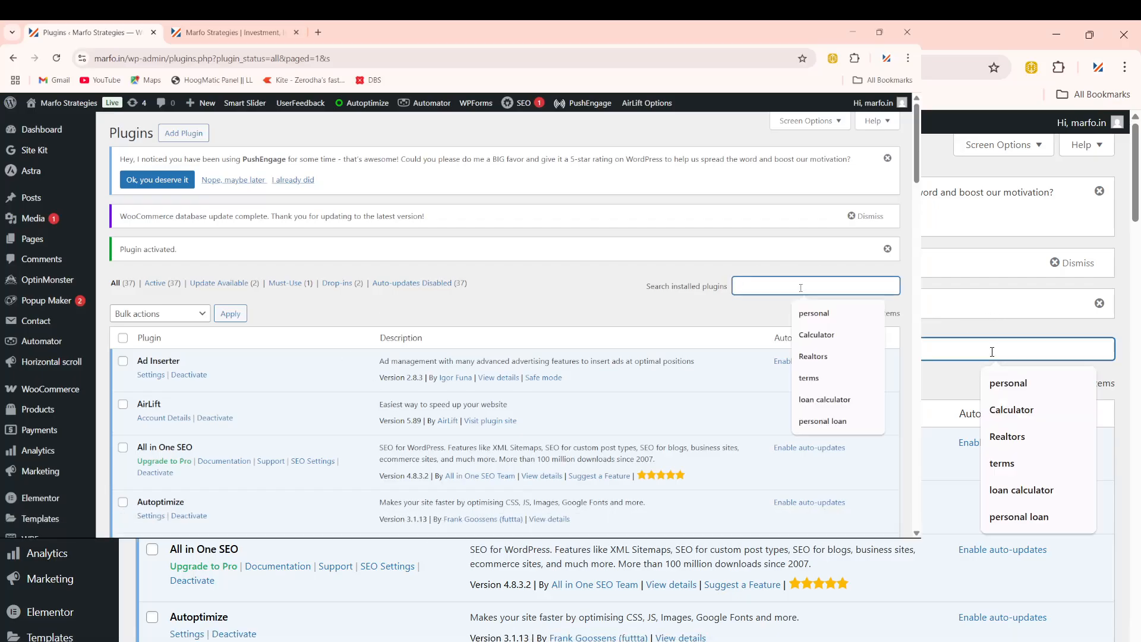
type("fluent forms")
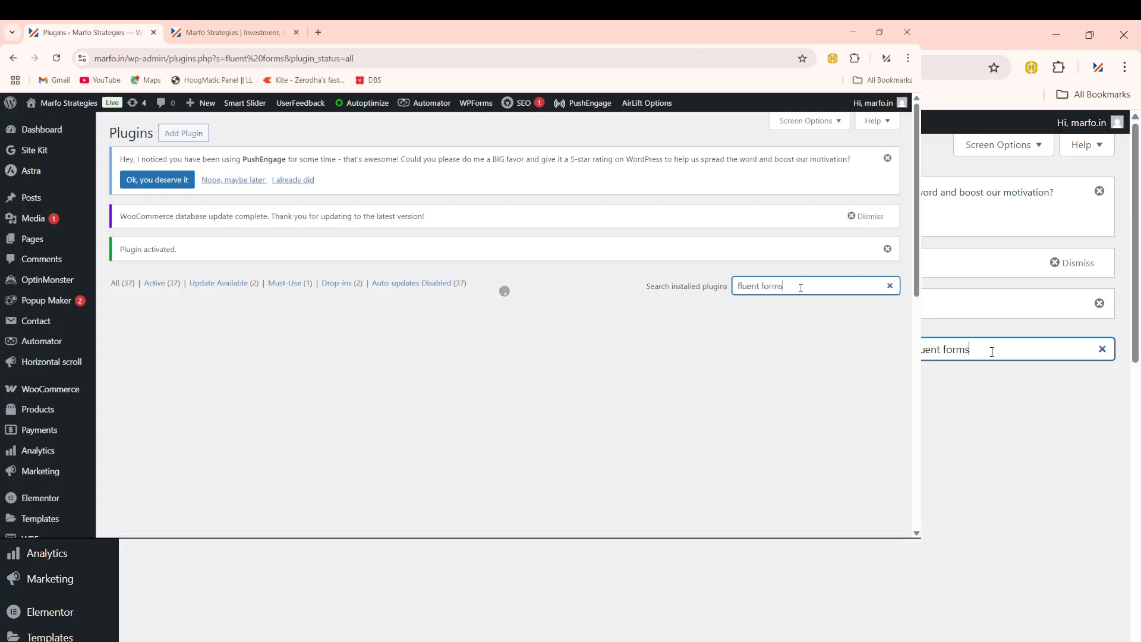
left_click(182, 136)
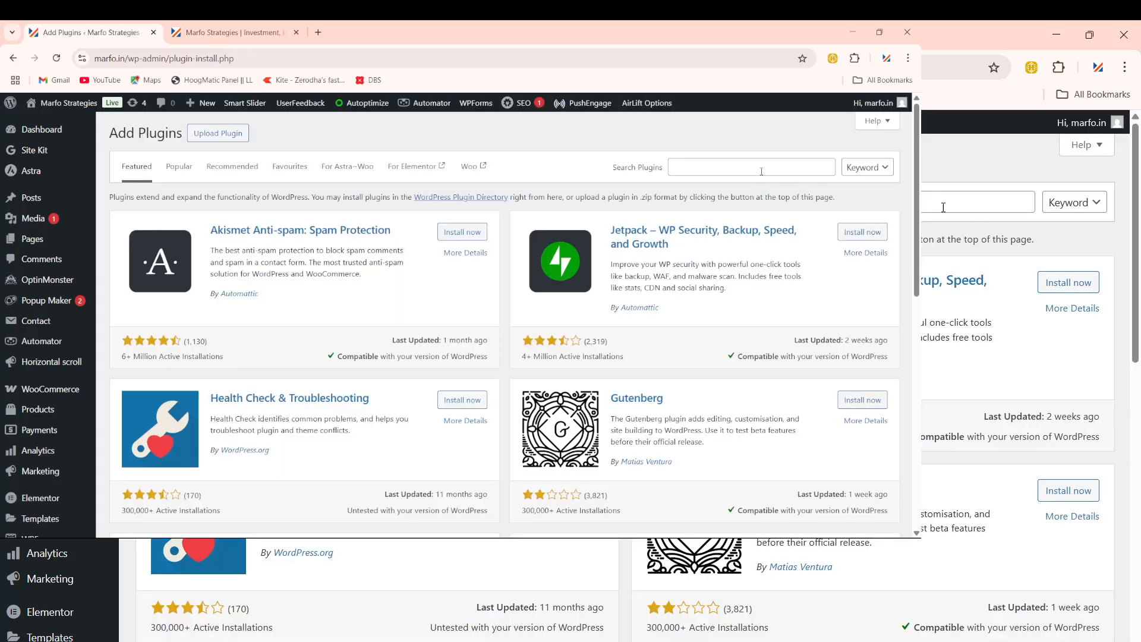
Step: Search the directory for Fluent Forms, install and activate it, and locate it in the Plugins list
left_click(757, 169)
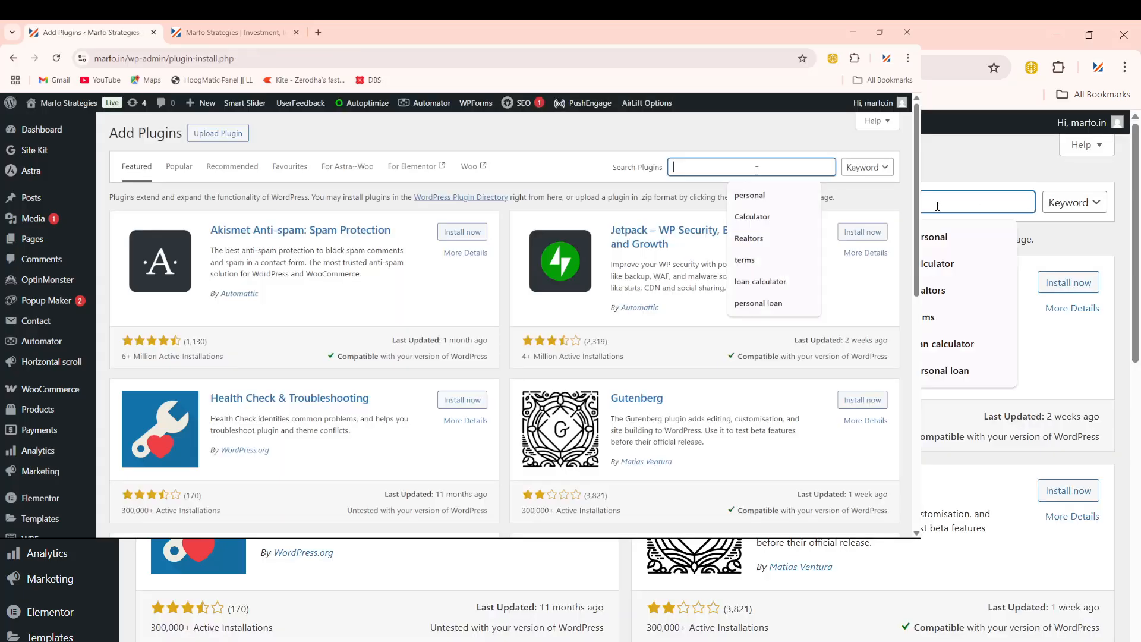
type("fluents forms")
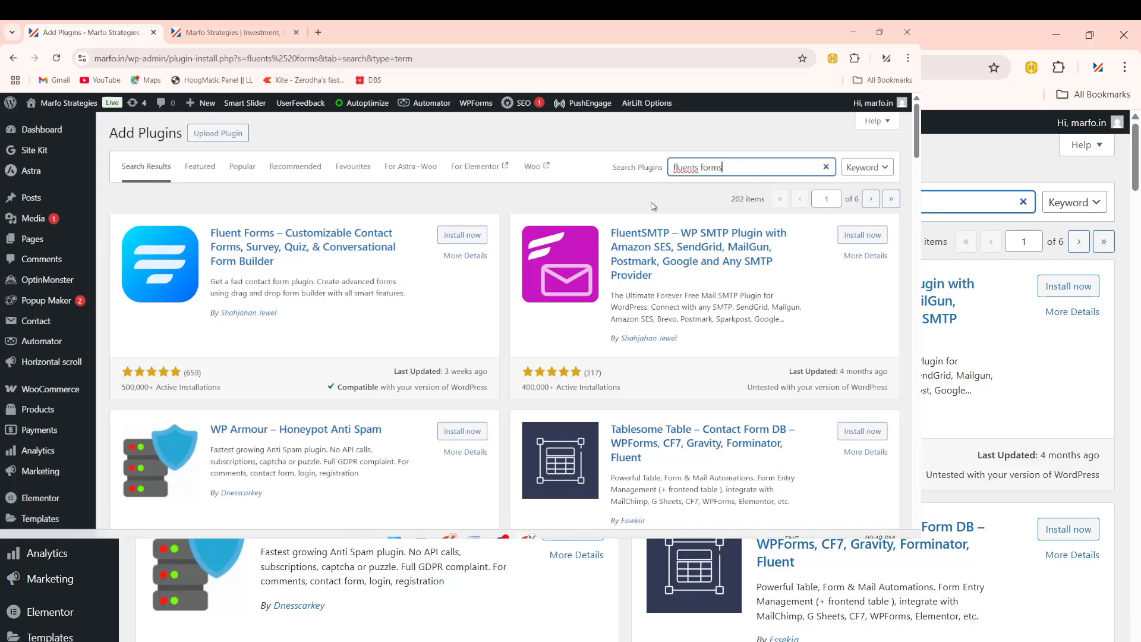
left_click(458, 236)
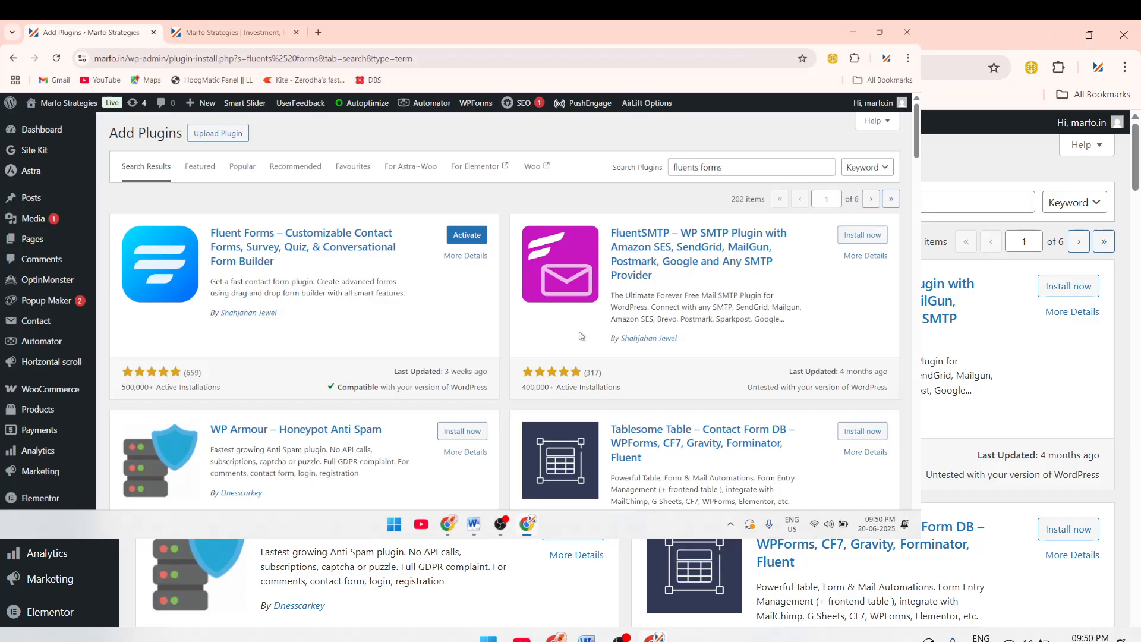
left_click(467, 235)
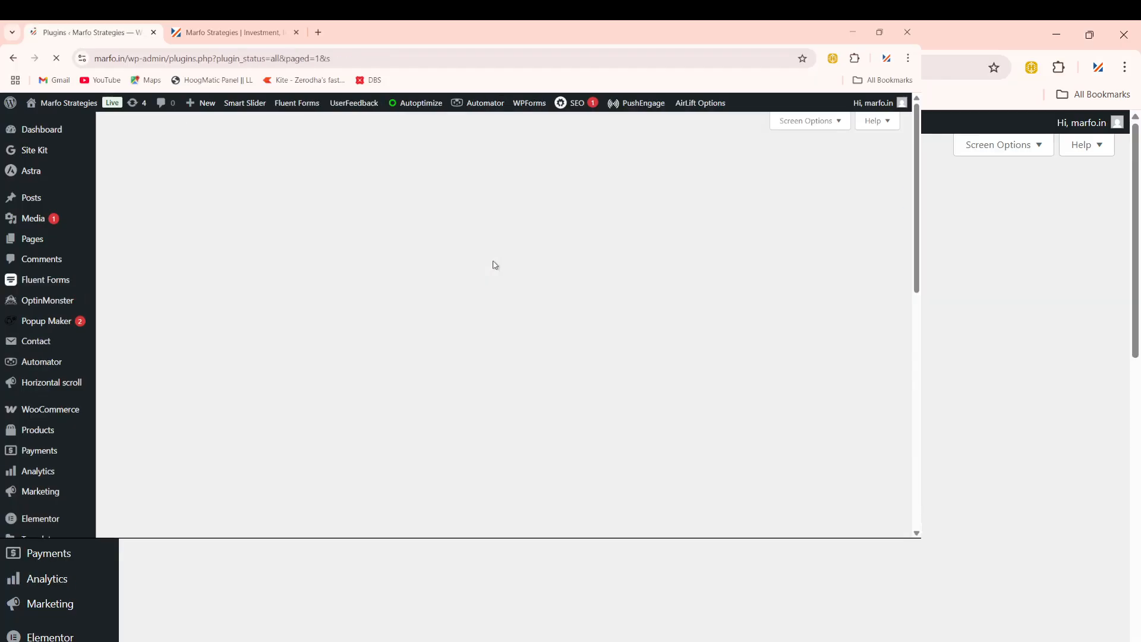
scroll(267, 355, "down", 5)
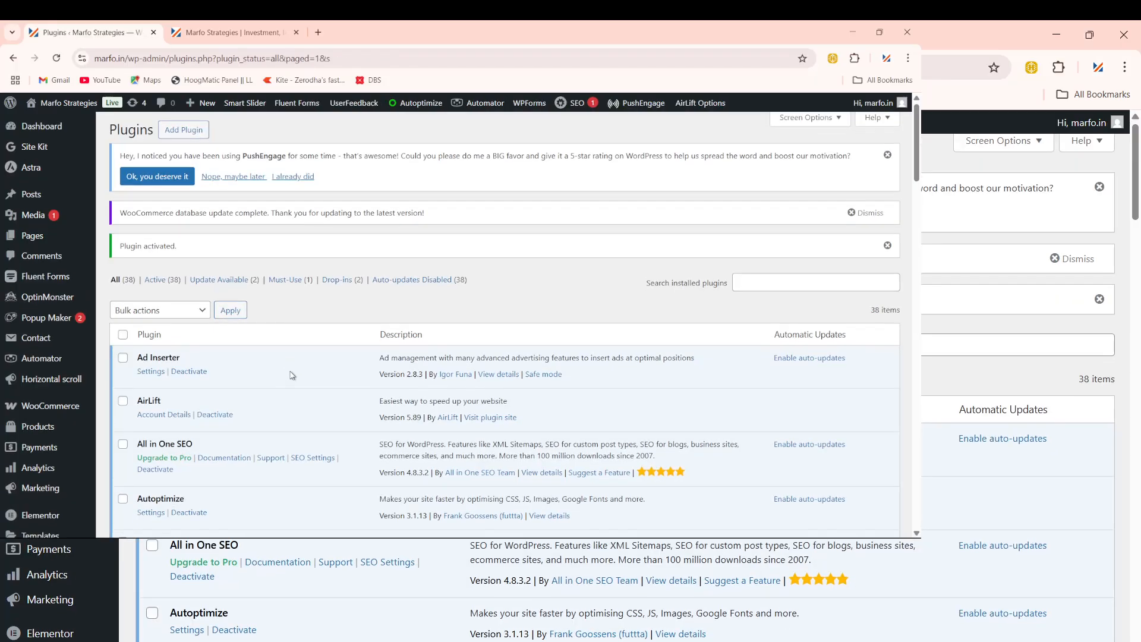
scroll(295, 375, "down", 3)
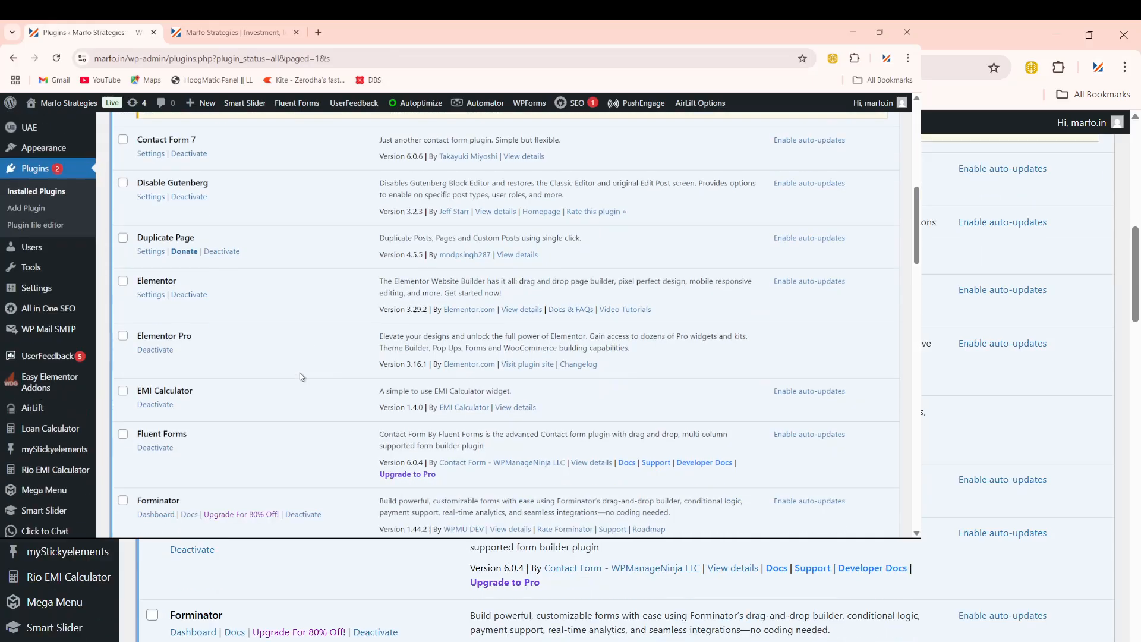
scroll(190, 397, "down", 3)
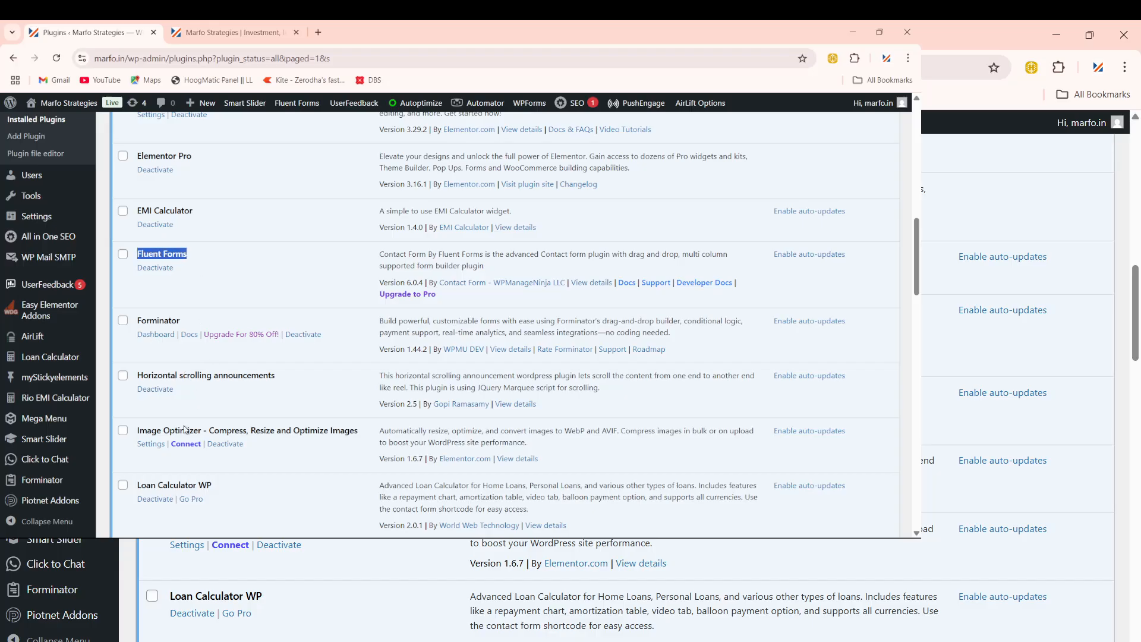
scroll(184, 430, "down", 3)
scroll(85, 308, "up", 3)
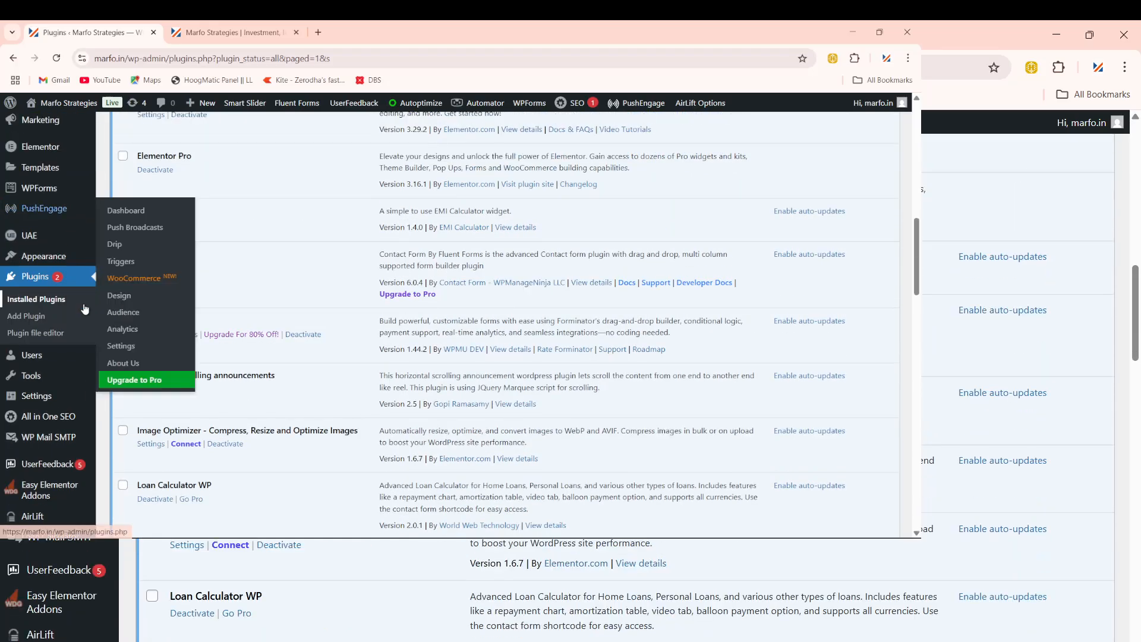
scroll(79, 288, "up", 4)
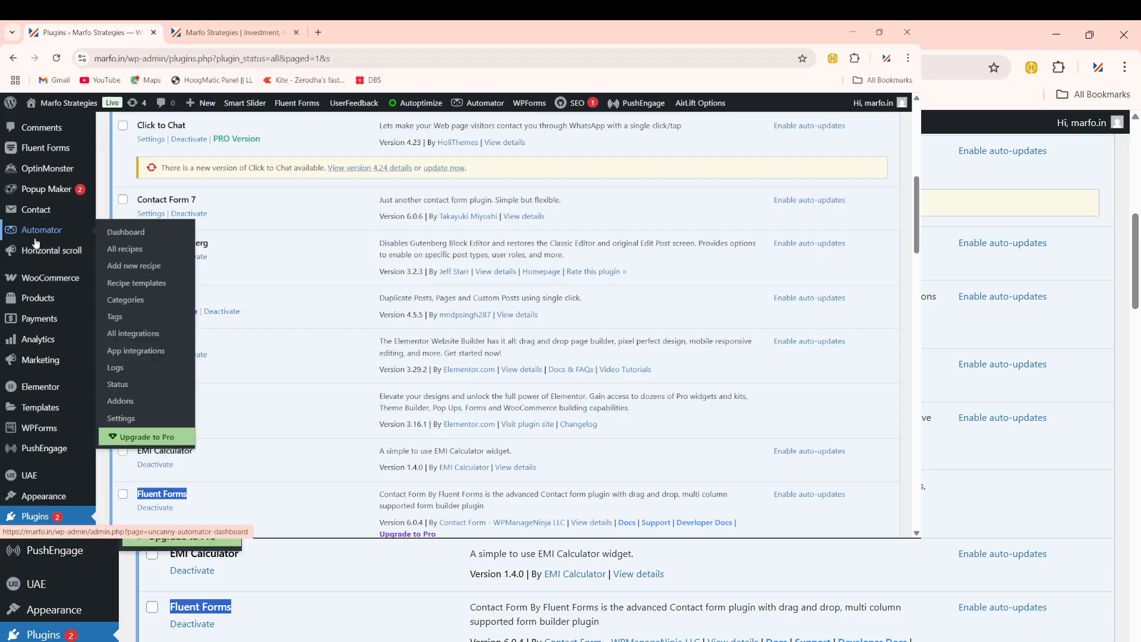
mouse_move(53, 190)
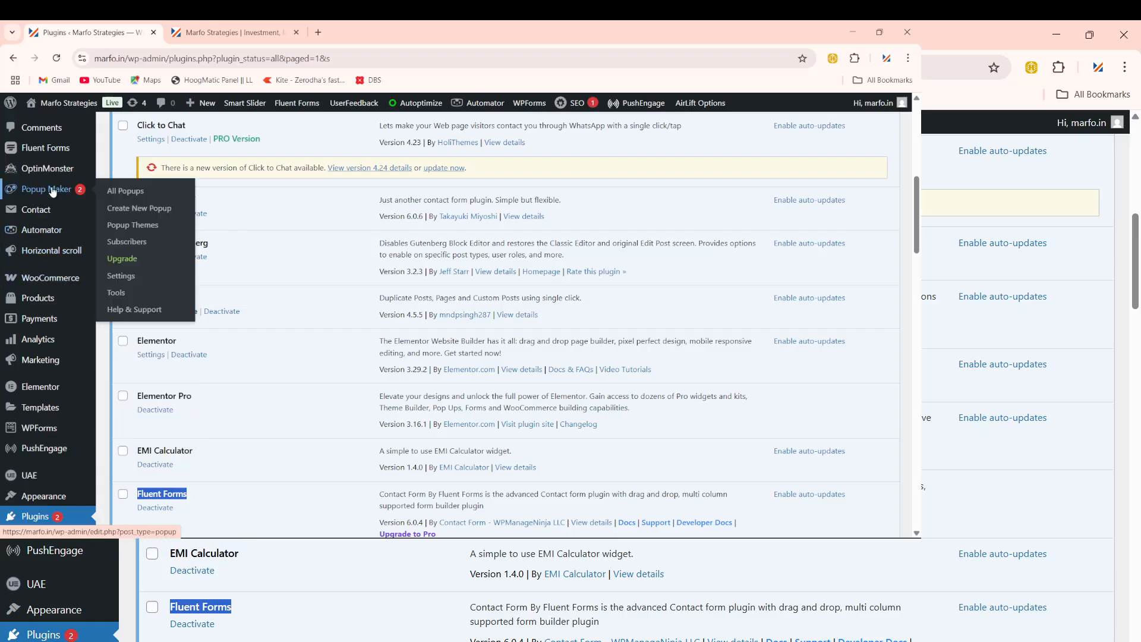
Step: Open Popup Maker's All Popups list and step through the welcome tour tips
left_click(117, 194)
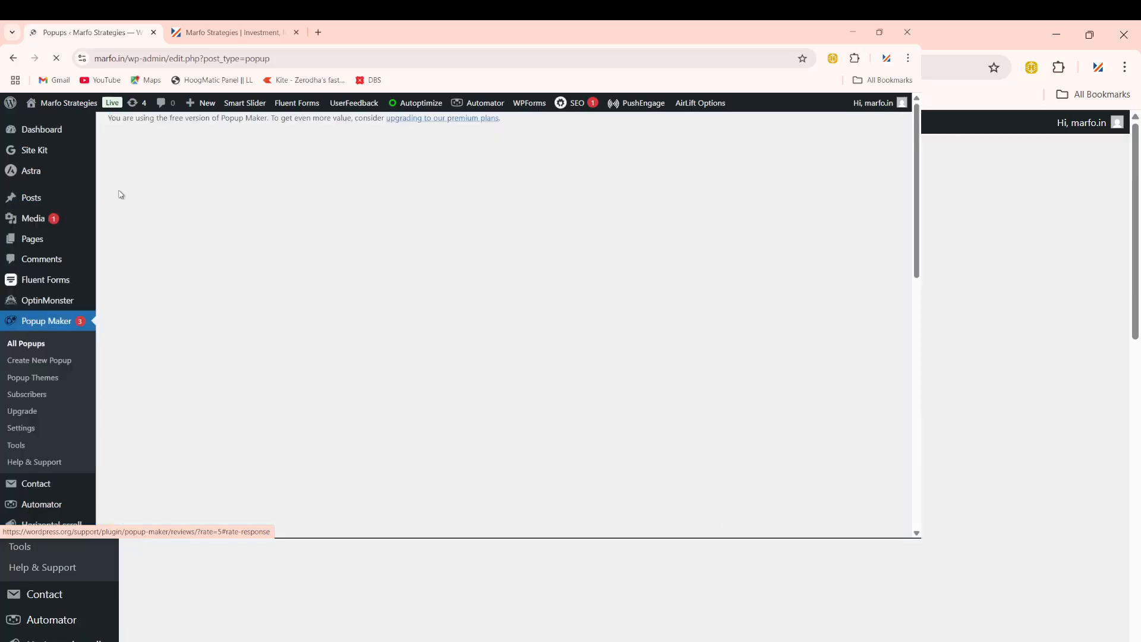
scroll(403, 306, "down", 1)
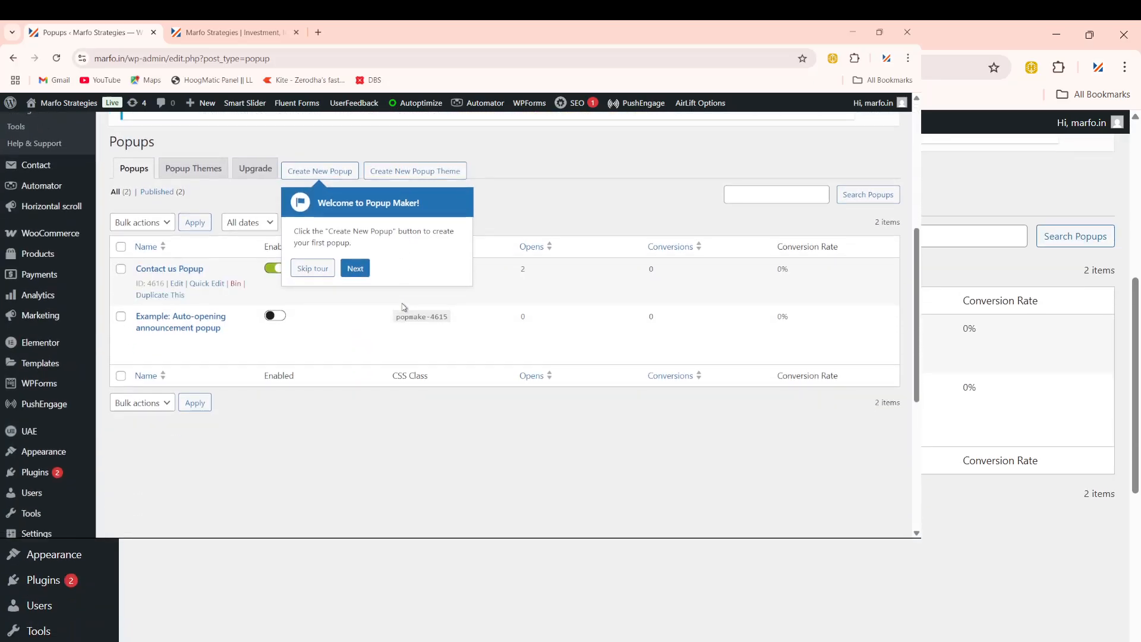
left_click(355, 269)
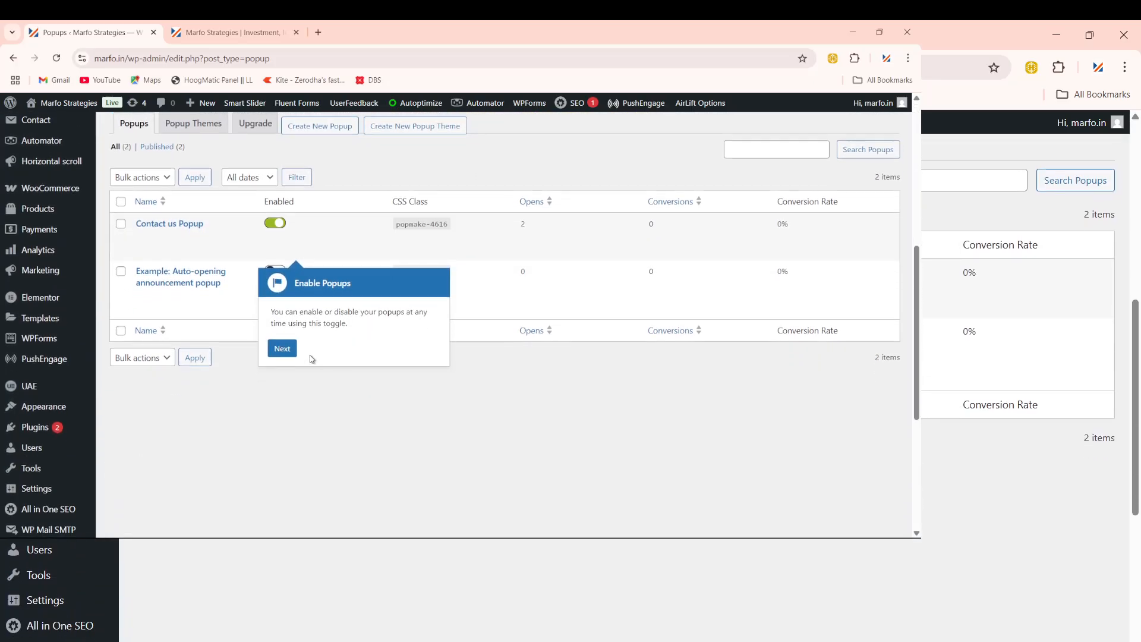
left_click(284, 350)
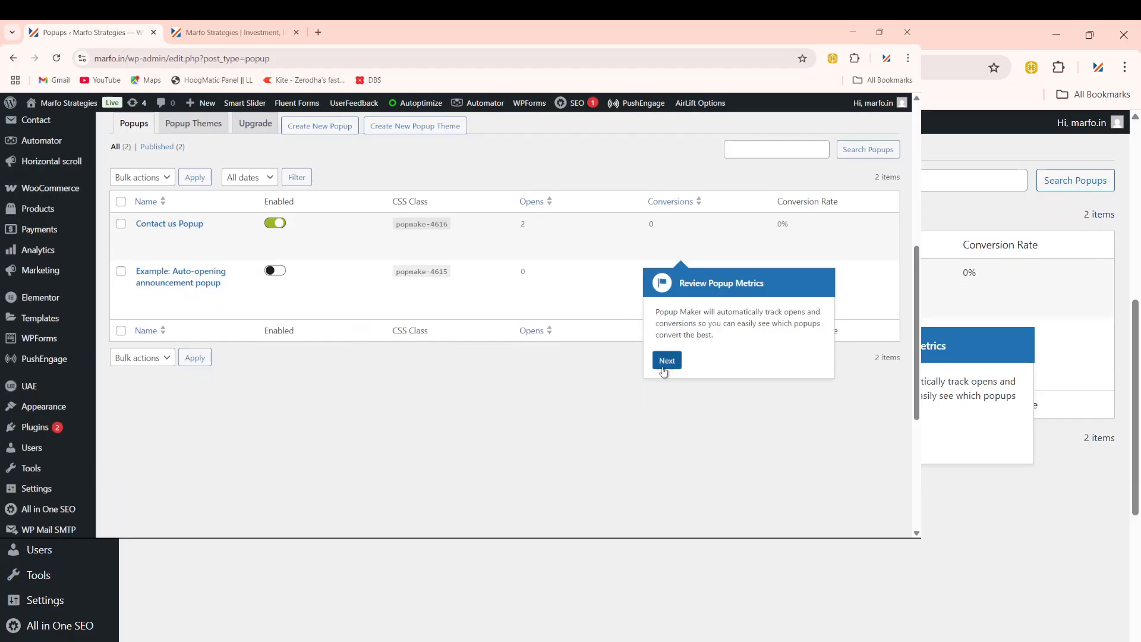
left_click(668, 360)
scroll(283, 362, "down", 5)
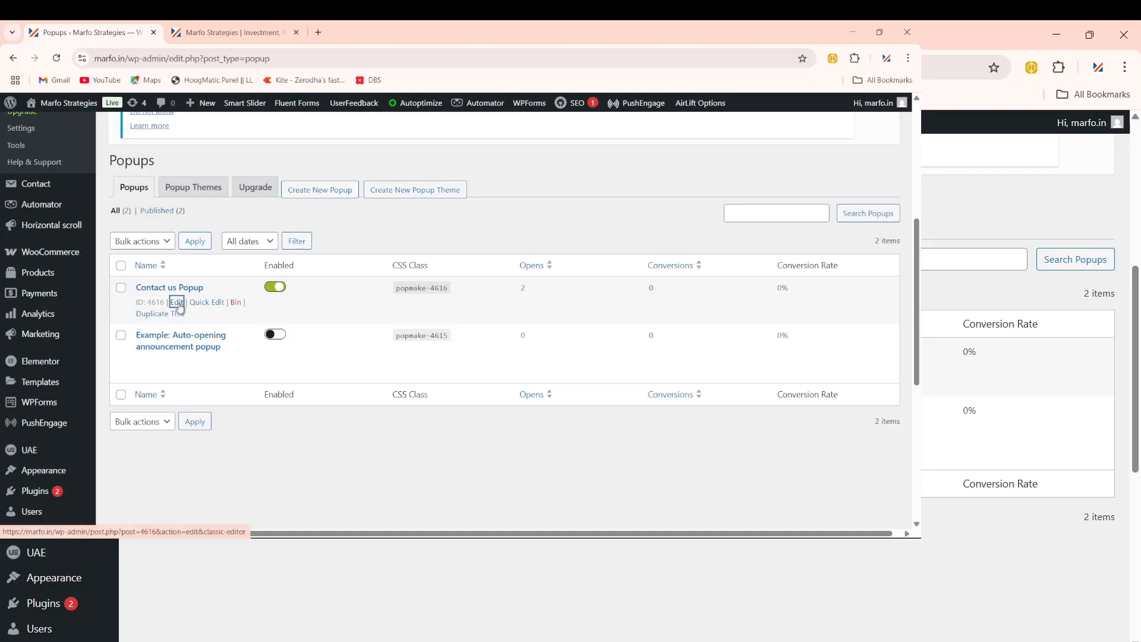
Step: Open the Contact us Popup for editing and step through its guided tour to the end
left_click(177, 301)
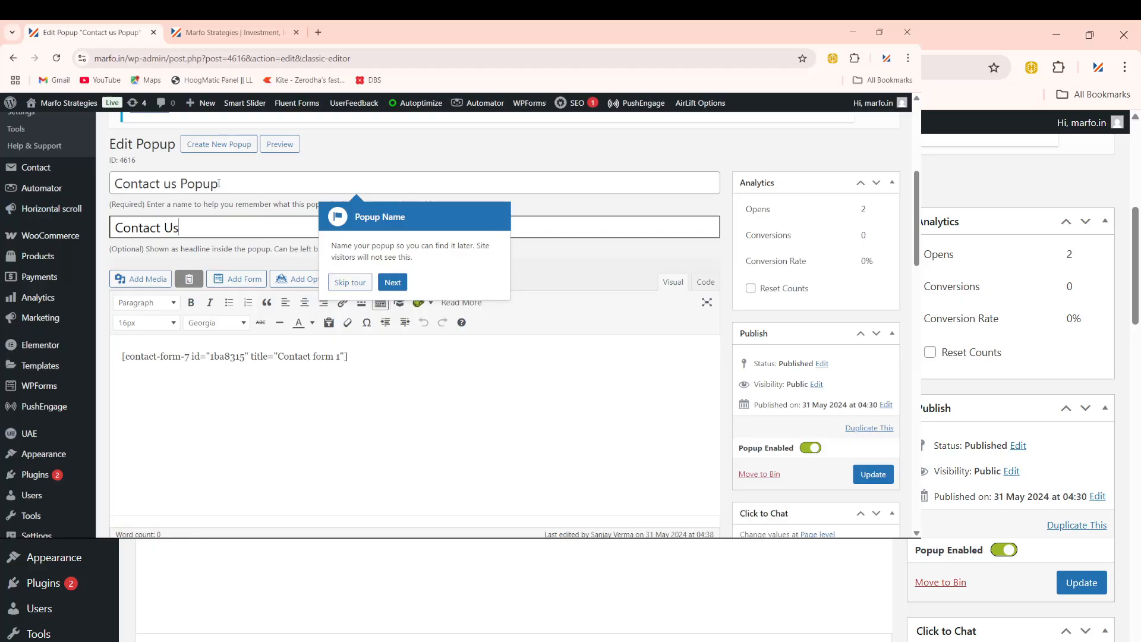
left_click(392, 281)
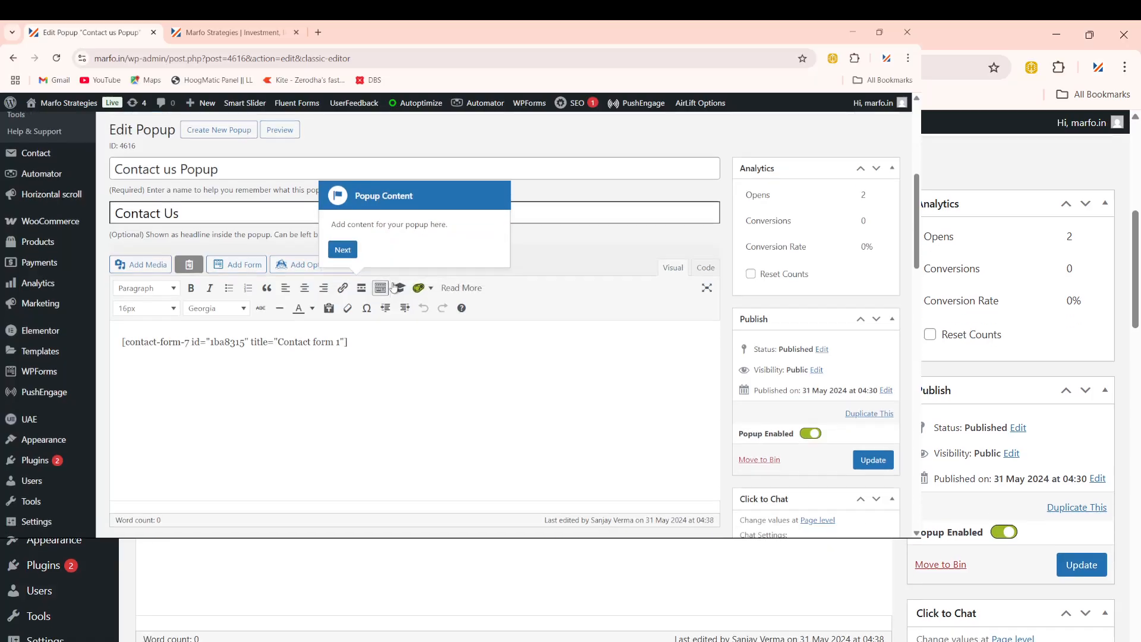
left_click(343, 187)
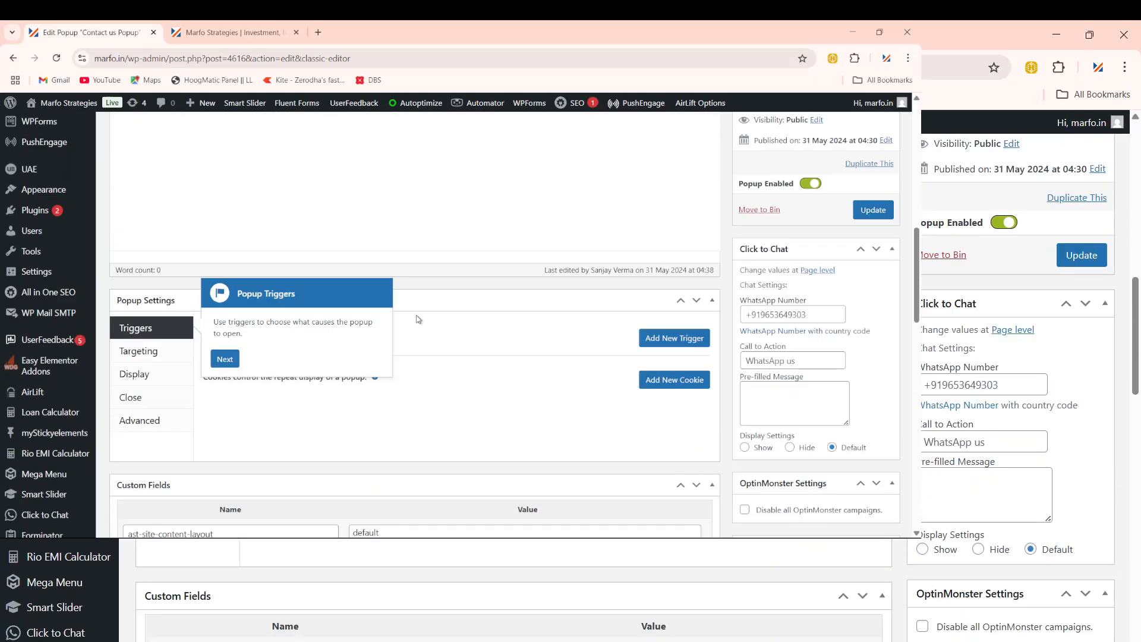
left_click(226, 255)
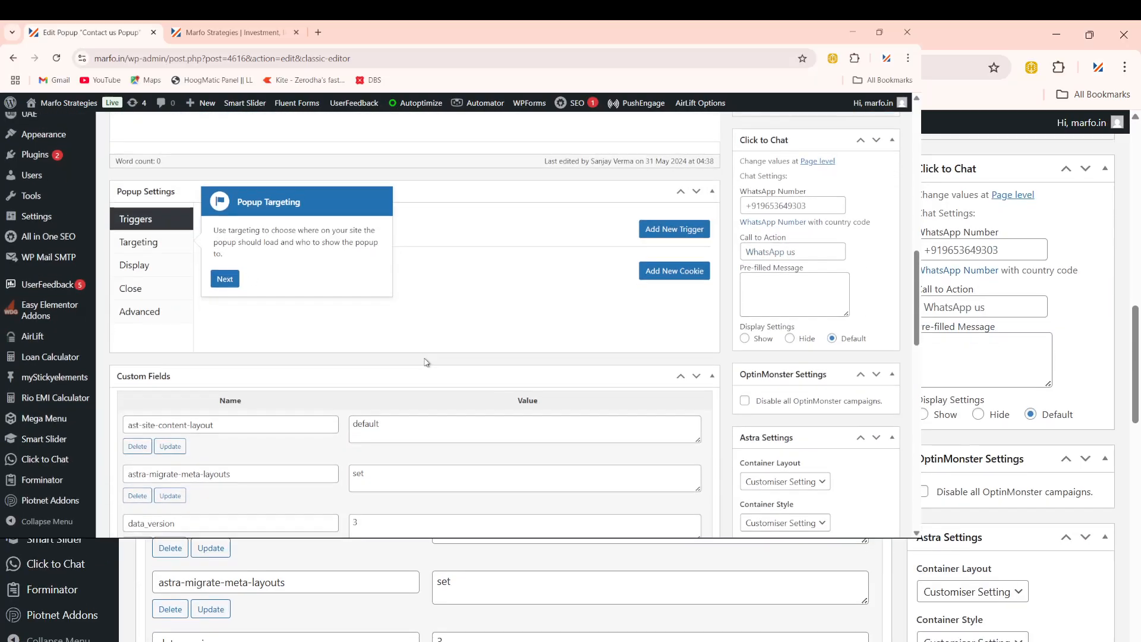
left_click(226, 260)
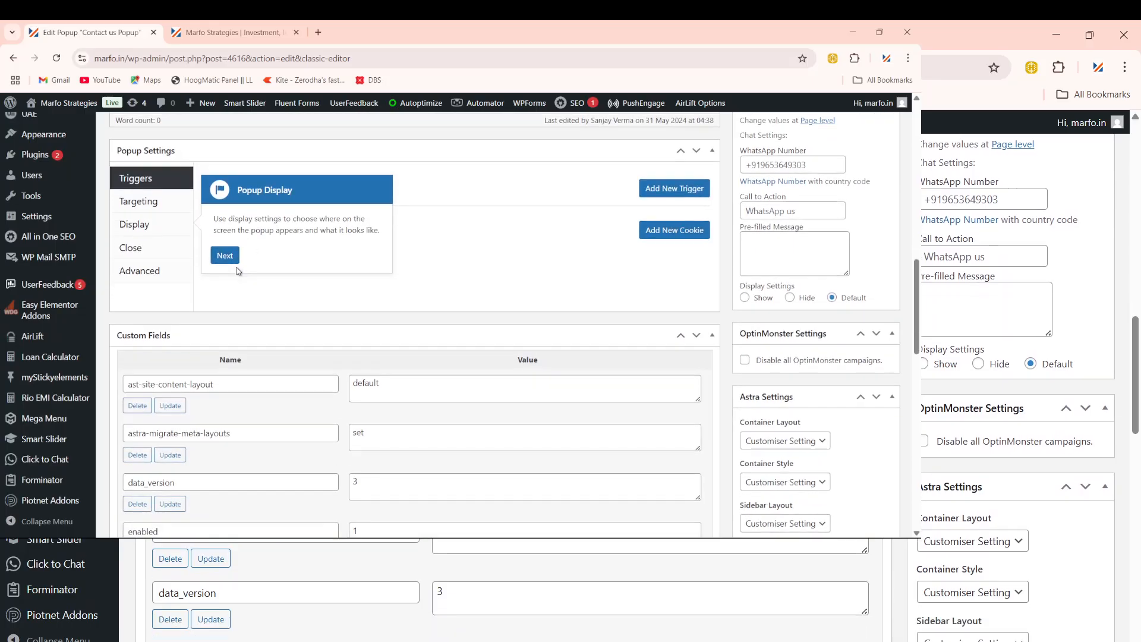
left_click(229, 261)
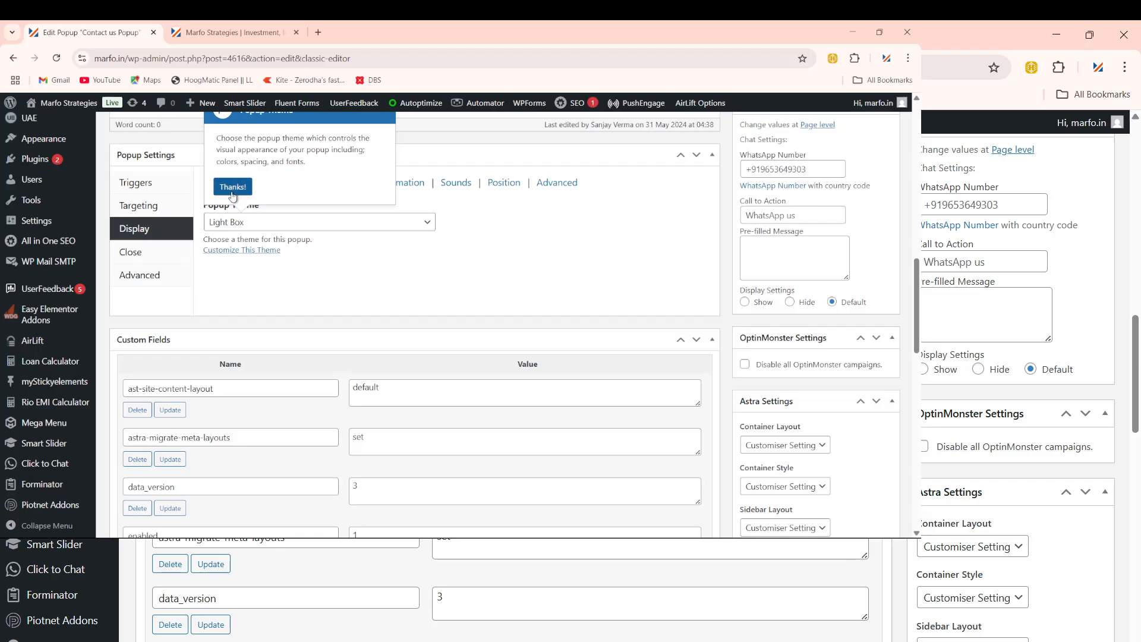
left_click(232, 188)
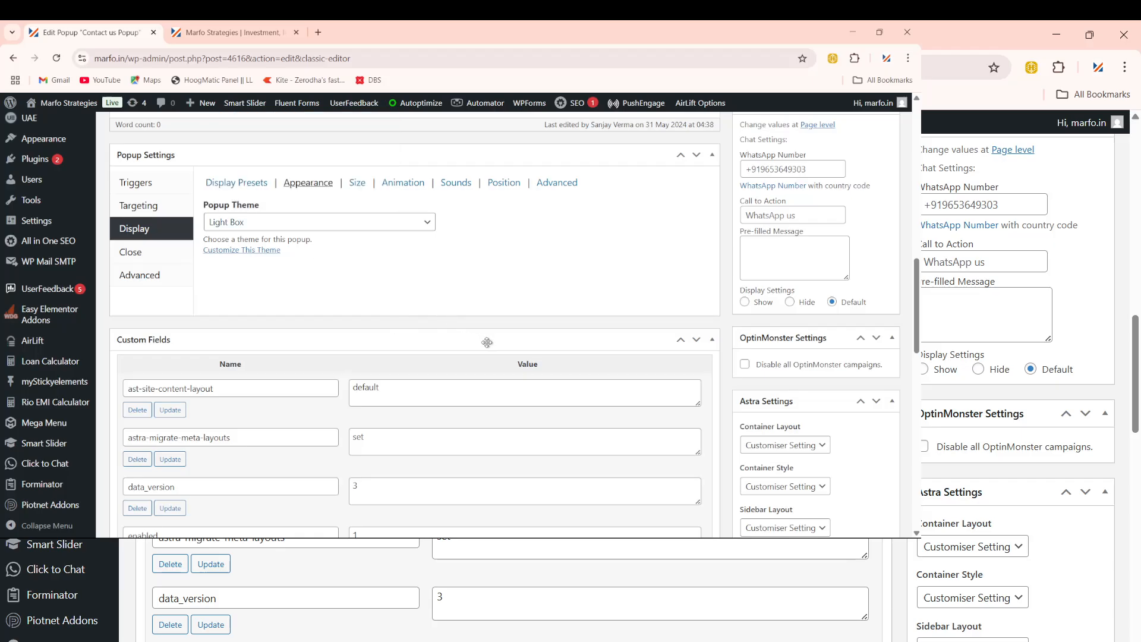
Step: Scroll to the popup content and select the Contact Form 7 shortcode line
scroll(487, 340, "up", 1)
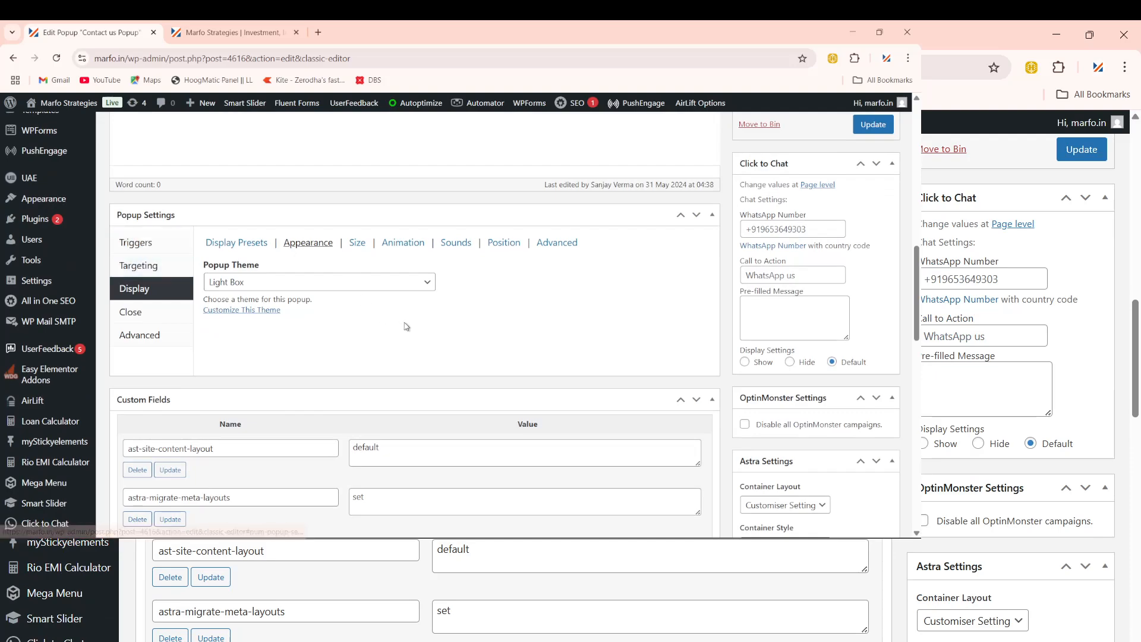
scroll(410, 324, "up", 1)
scroll(411, 324, "up", 2)
scroll(410, 312, "up", 1)
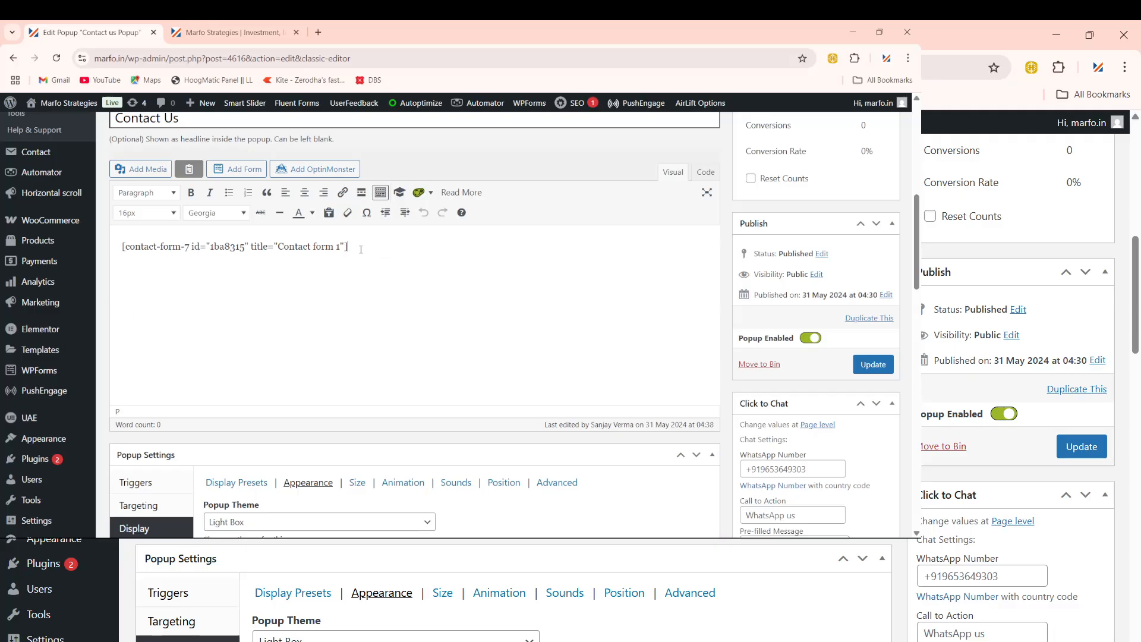
left_click_drag(361, 249, 125, 250)
left_click(183, 308)
scroll(465, 363, "up", 4)
left_click_drag(349, 486, 61, 236)
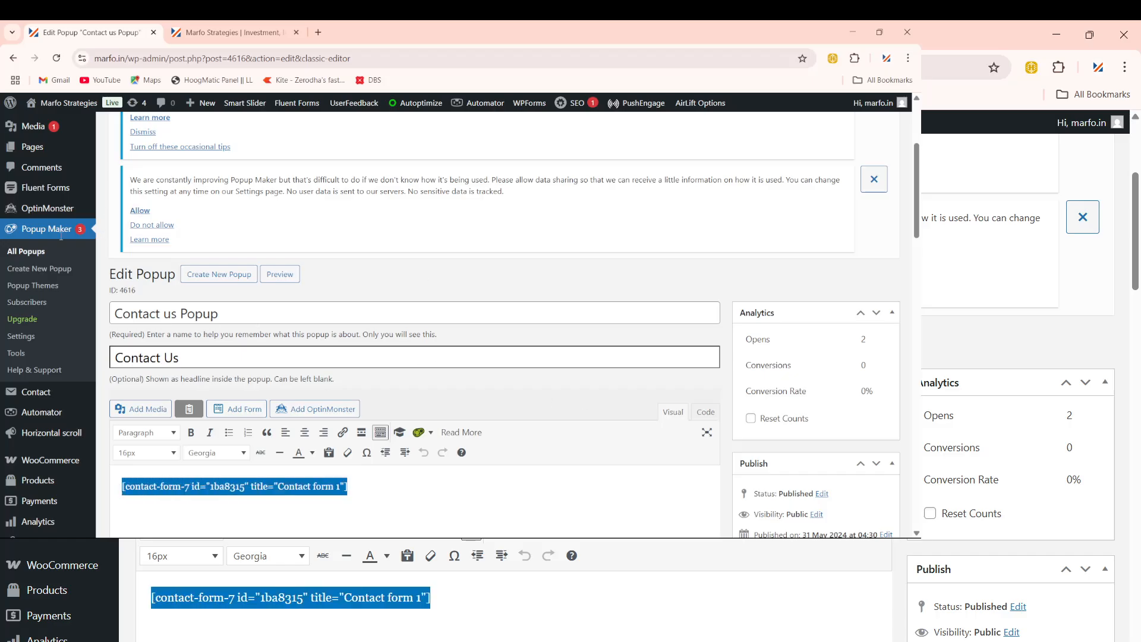
Step: Open the All Popups page in a background tab and look it over
right_click(25, 260)
left_click(55, 269)
left_click(245, 31)
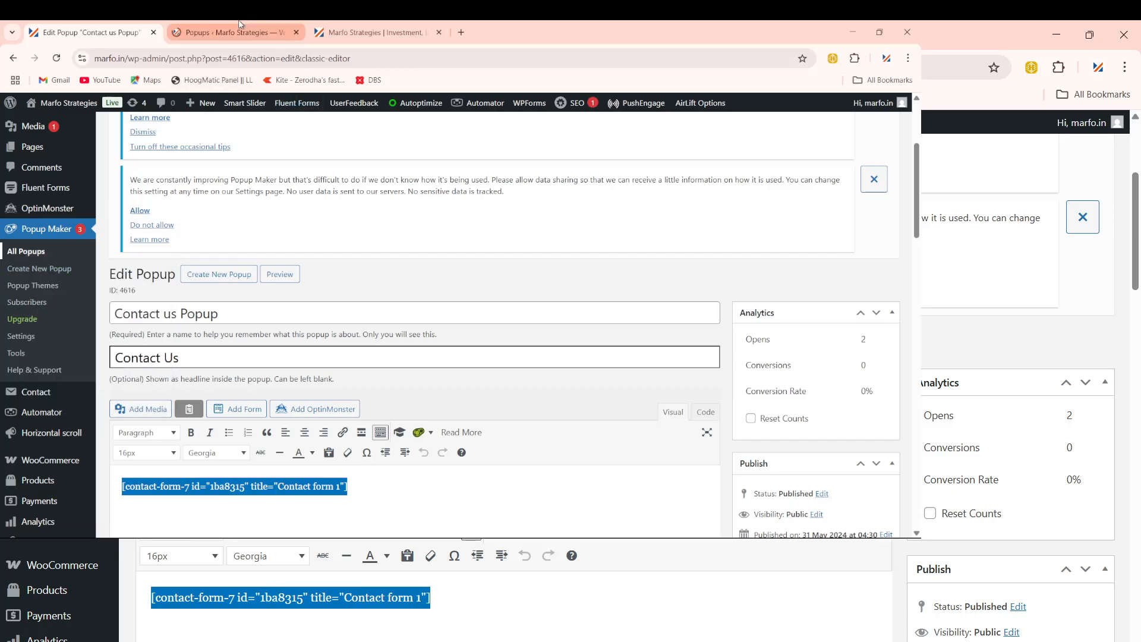
scroll(337, 336, "down", 4)
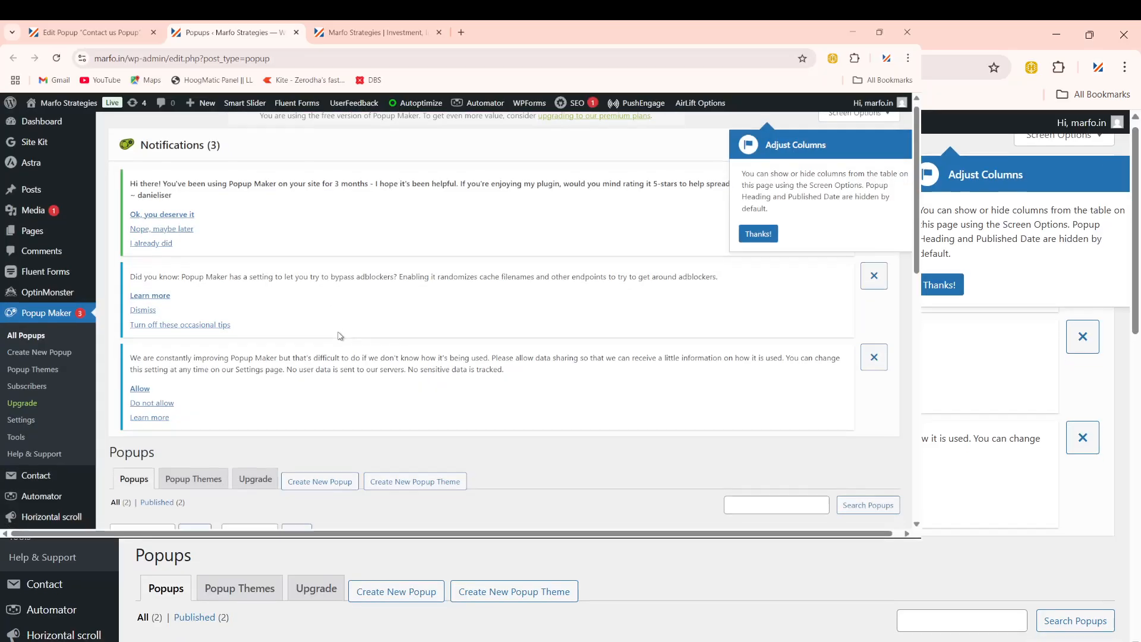
mouse_move(219, 375)
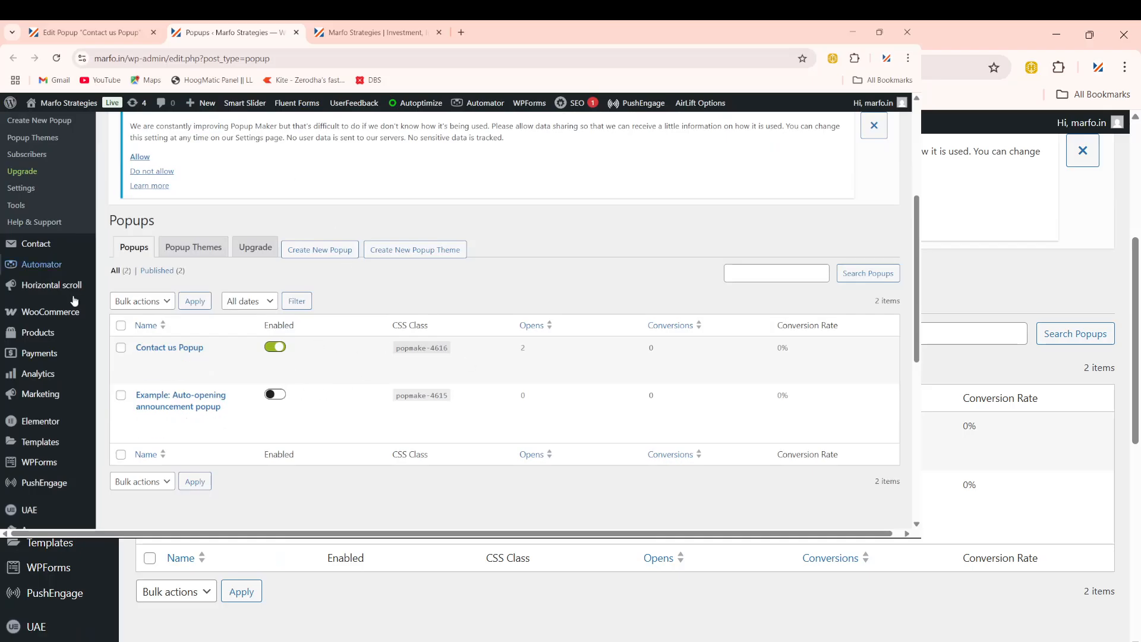
Step: Return to the Contact us Popup edit tab and scroll down to its Popup Settings Display options
left_click(89, 33)
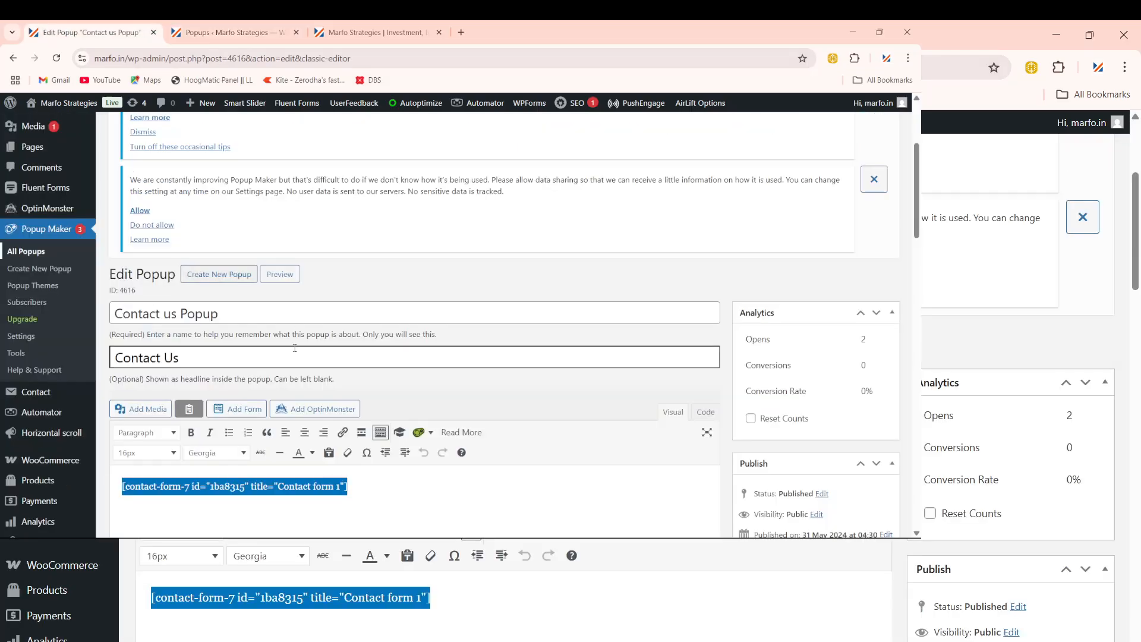
scroll(289, 374, "down", 3)
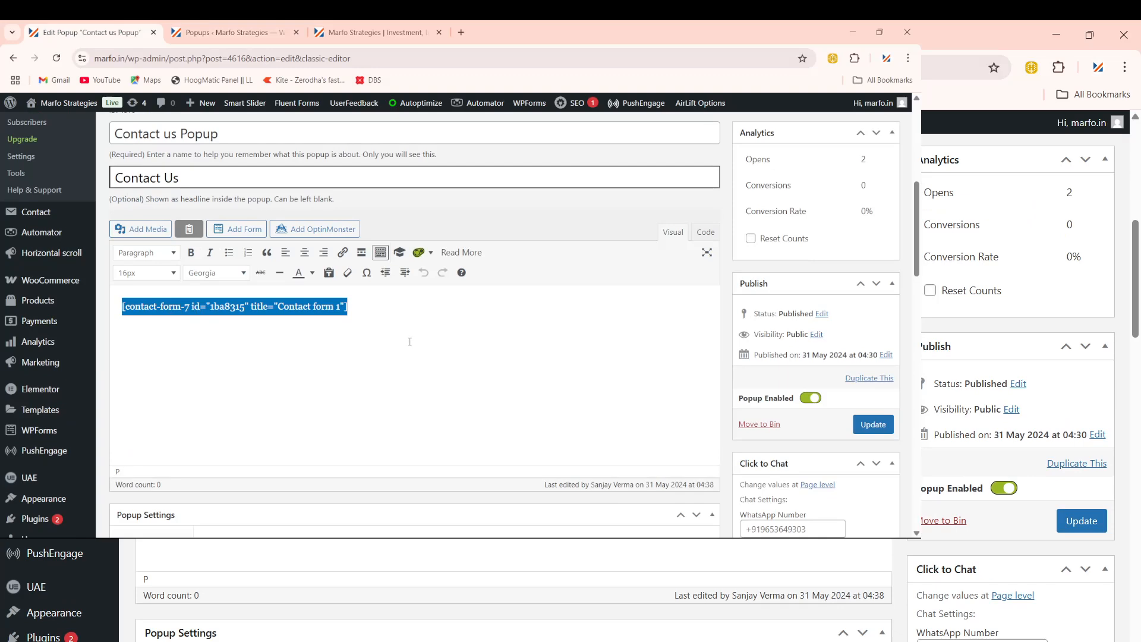
scroll(425, 356, "down", 2)
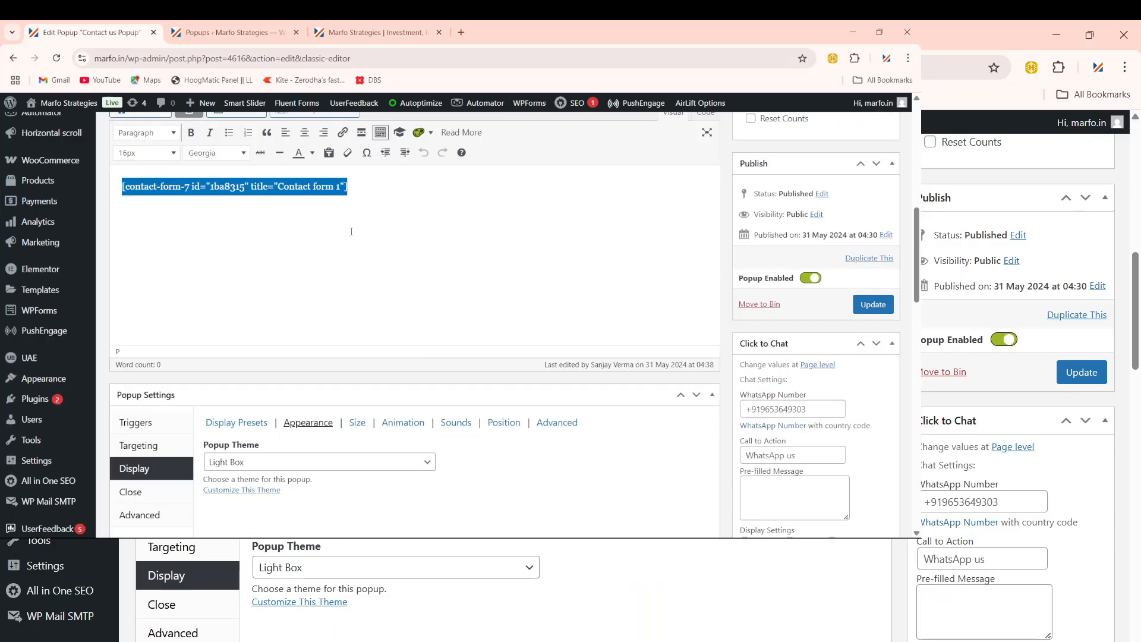
scroll(330, 295, "down", 2)
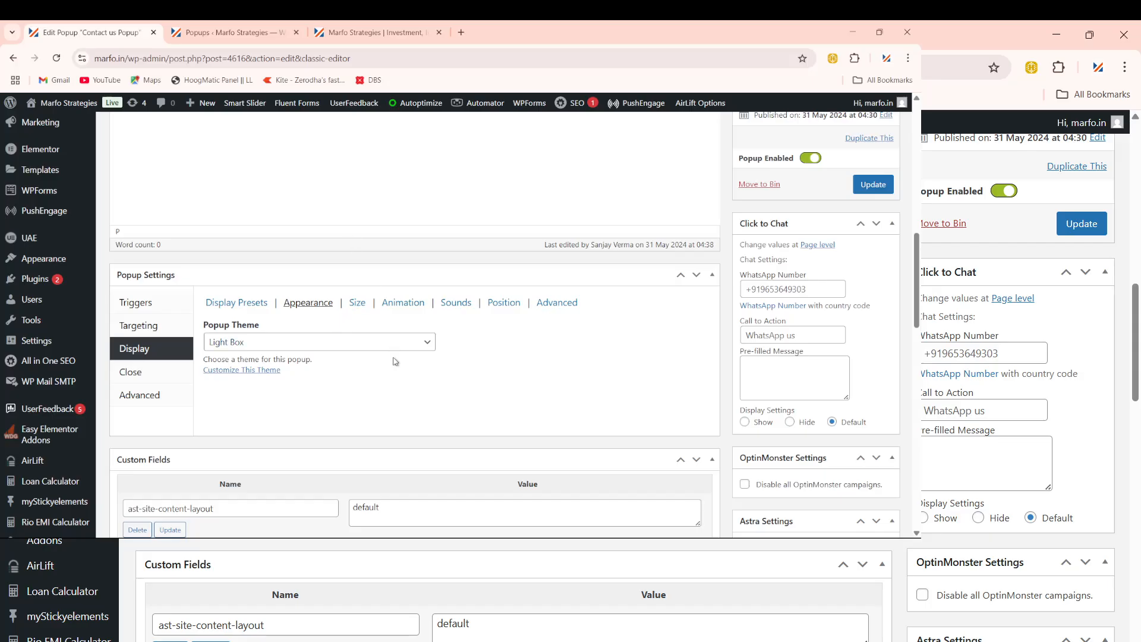
left_click(349, 33)
left_click(326, 59)
key("Return")
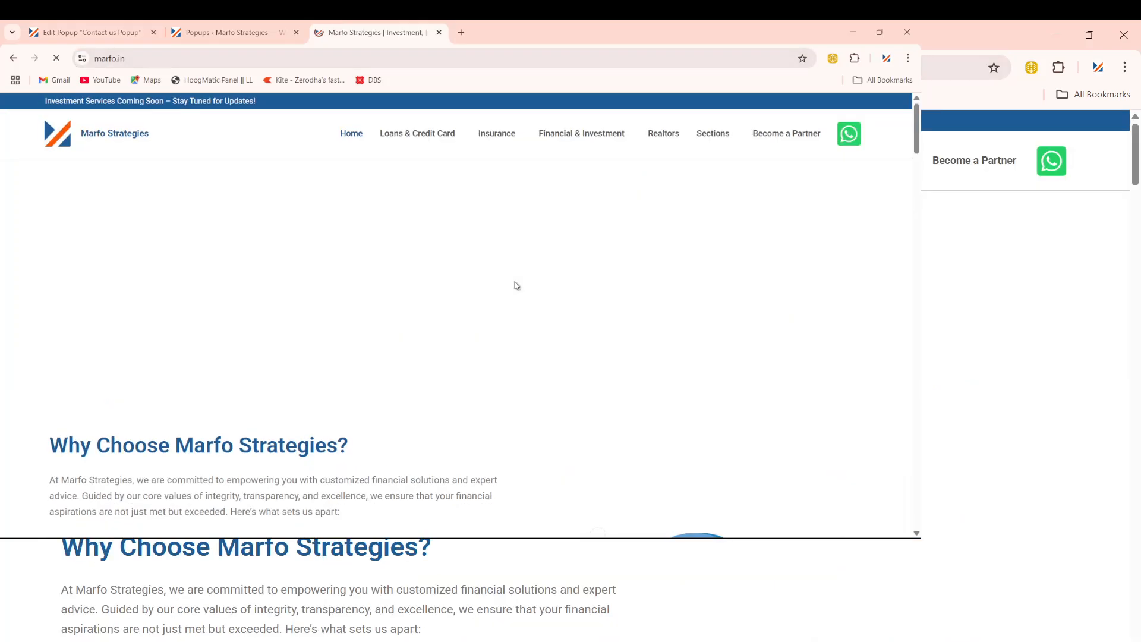
scroll(516, 286, "down", 7)
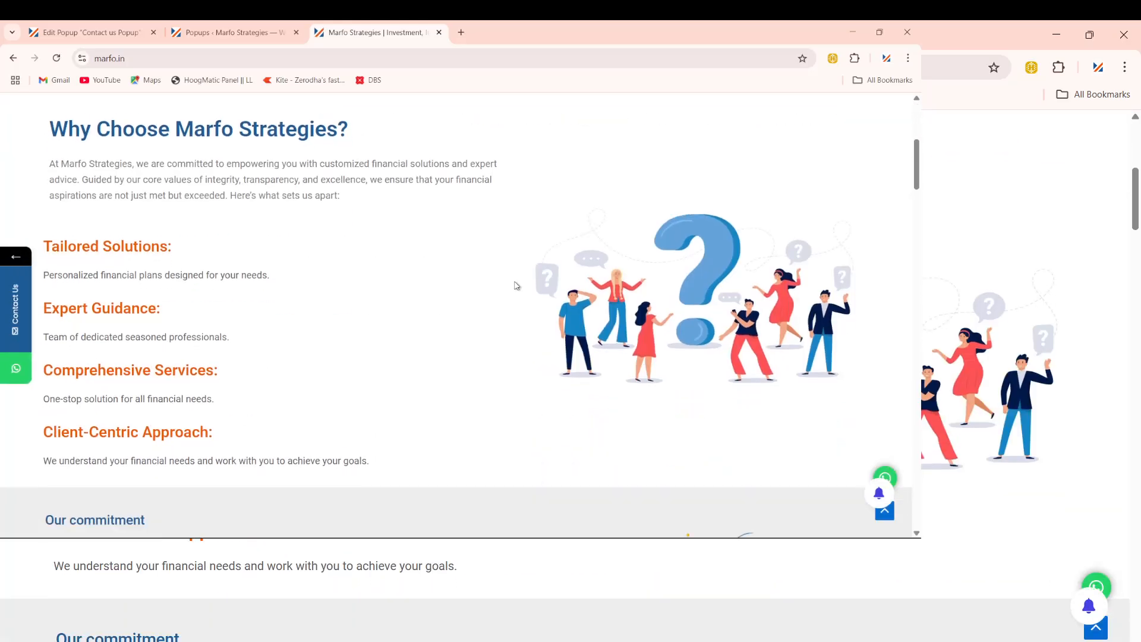
left_click(84, 39)
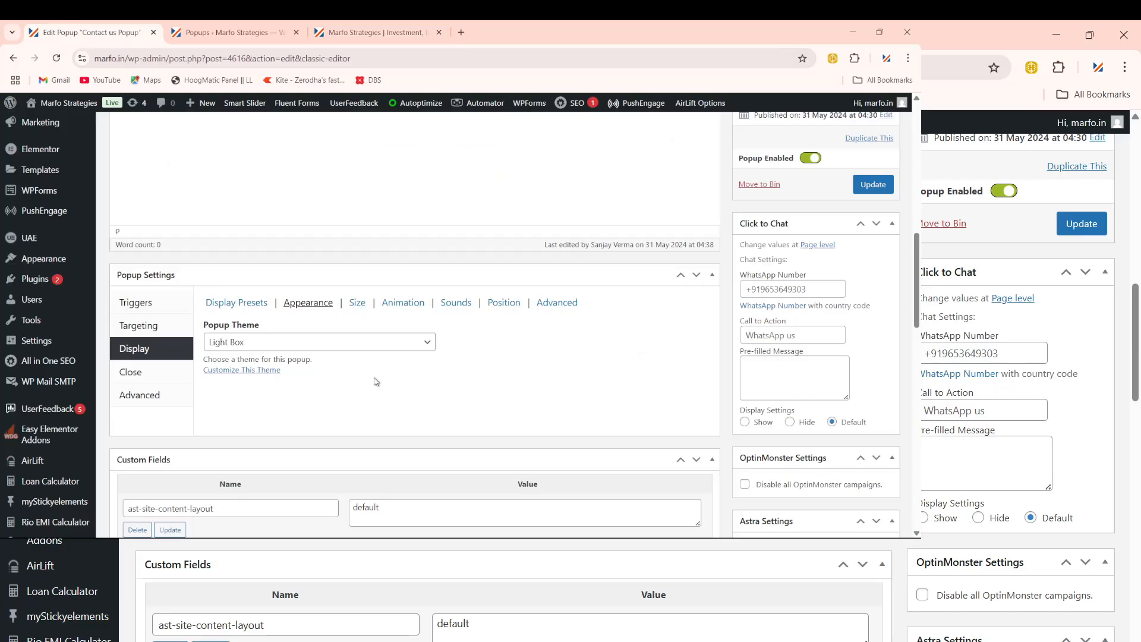
Step: Open the popup's Triggers settings, start a new trigger, then dismiss the dialog
left_click(131, 305)
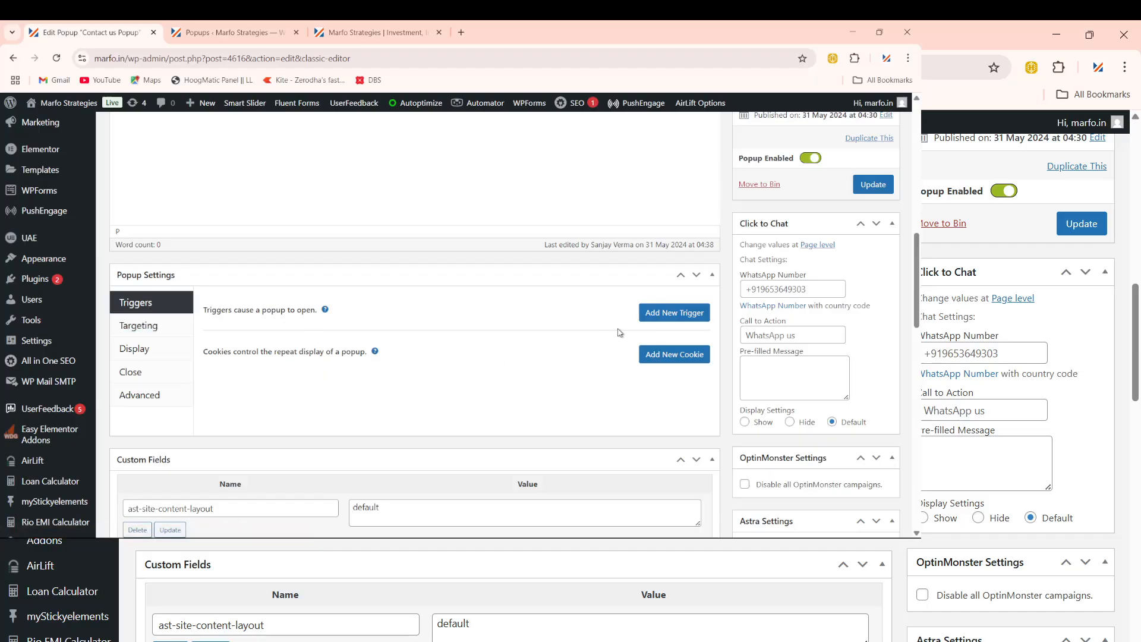
left_click(662, 314)
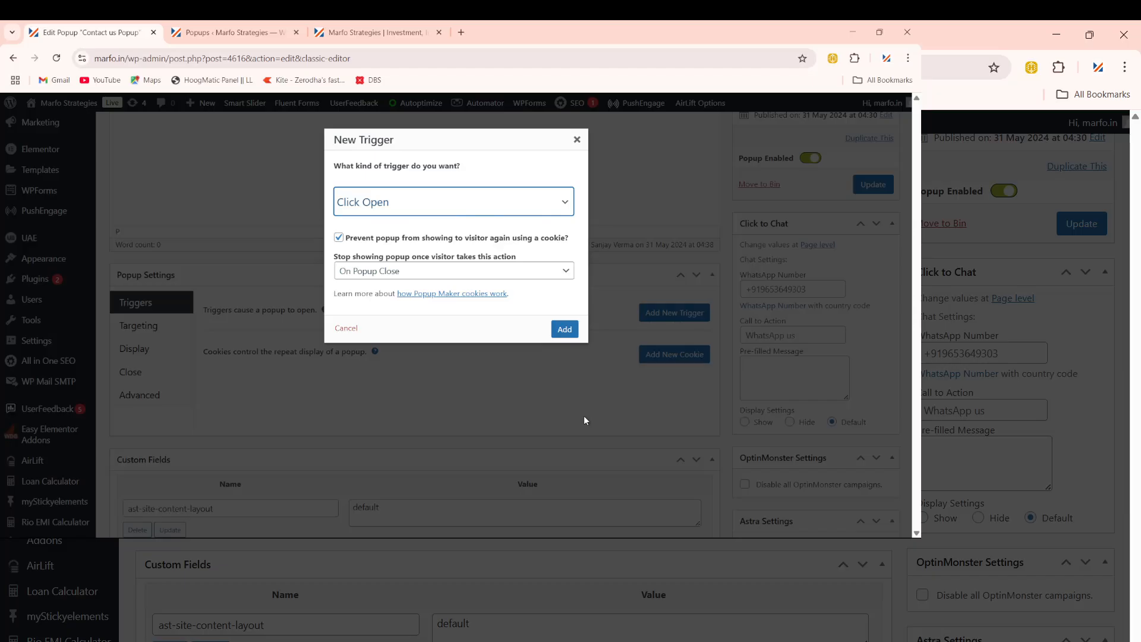
mouse_move(678, 538)
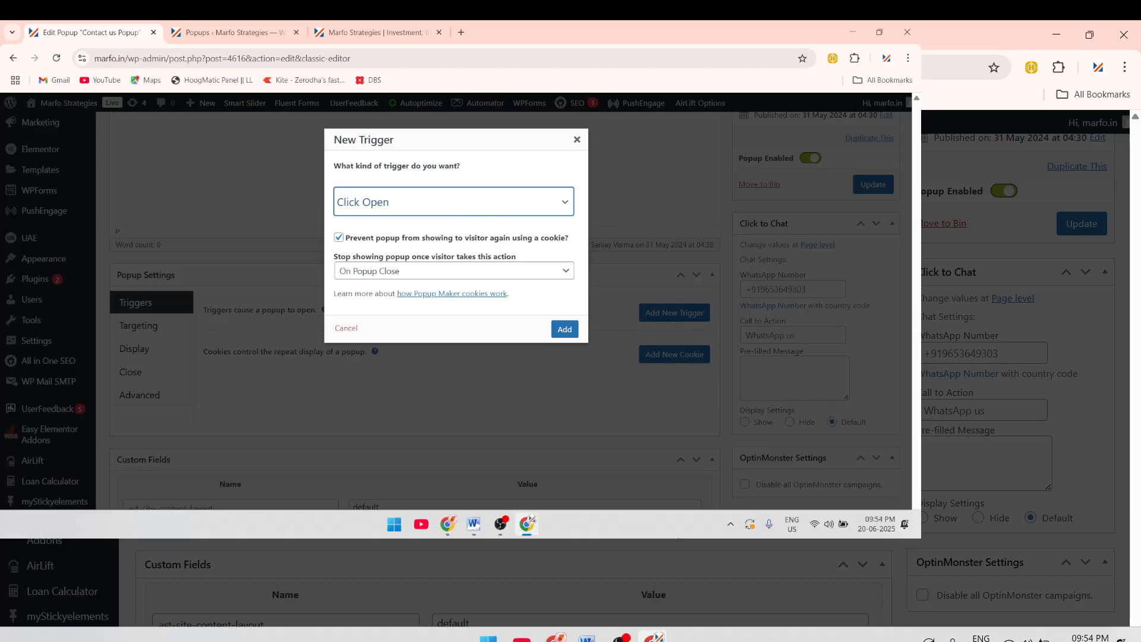
left_click(378, 203)
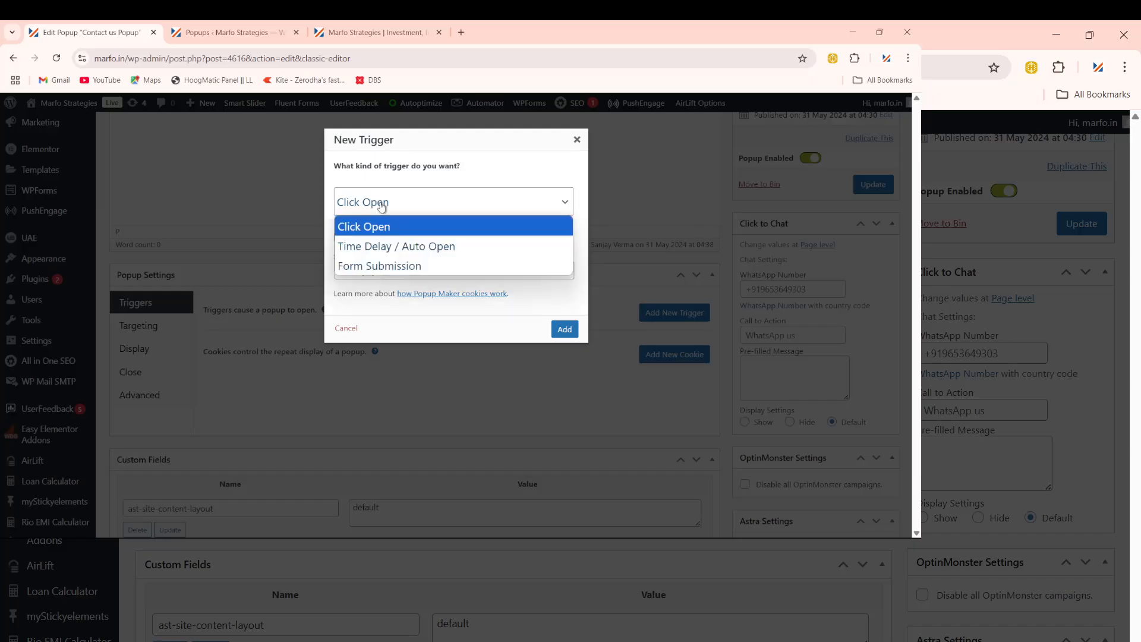
left_click(576, 139)
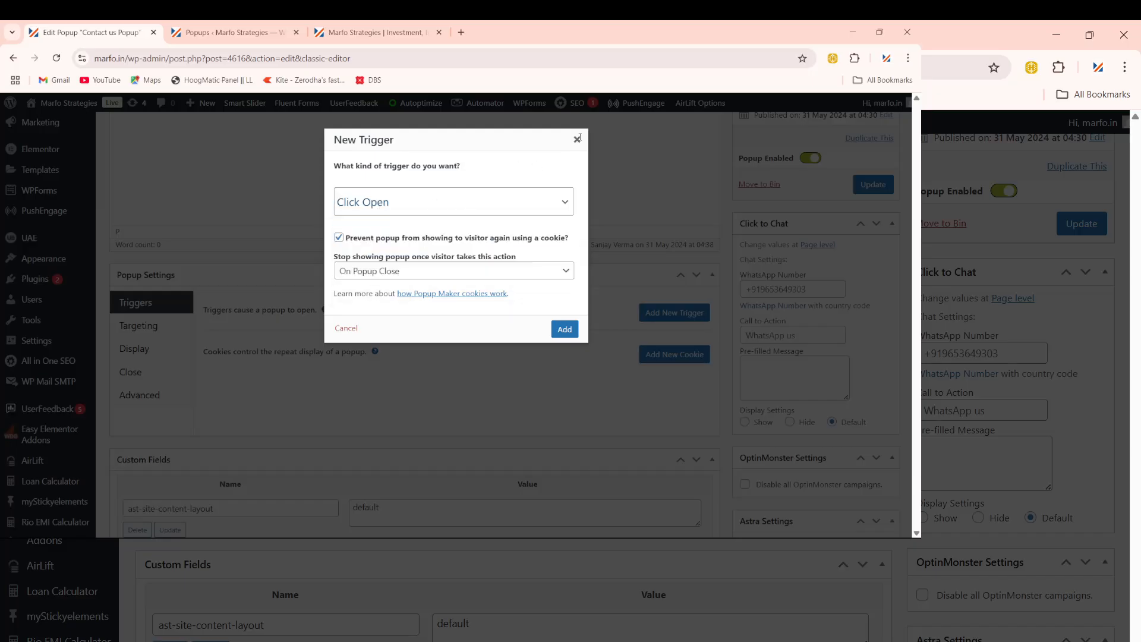
left_click(576, 139)
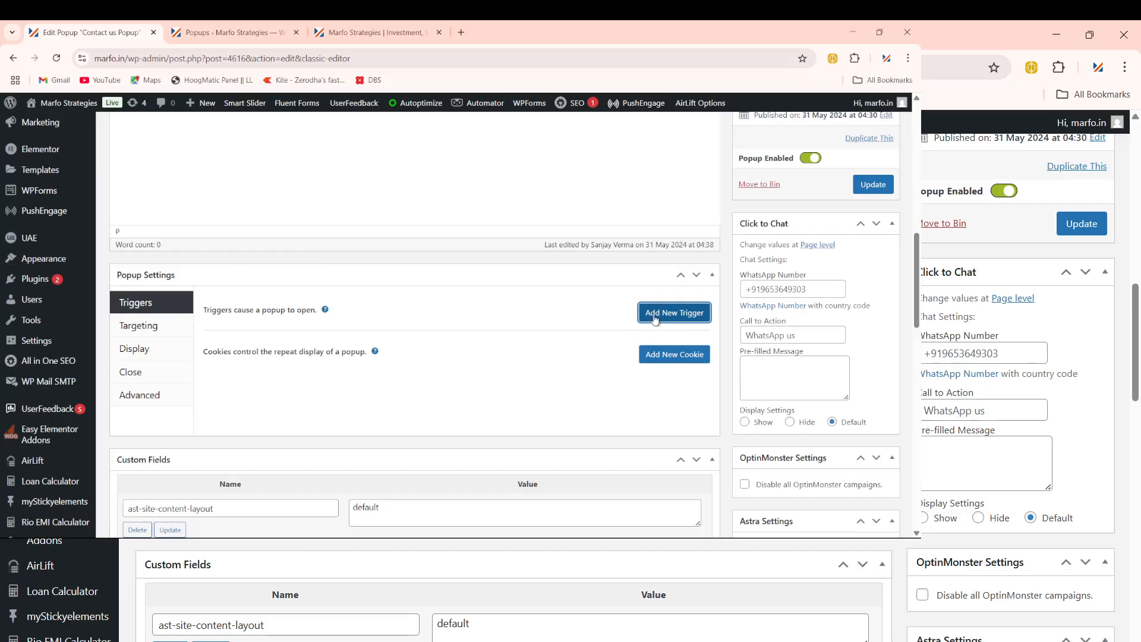
Step: Add a Time Delay / Auto Open trigger using the On Popup Close cookie
left_click(674, 315)
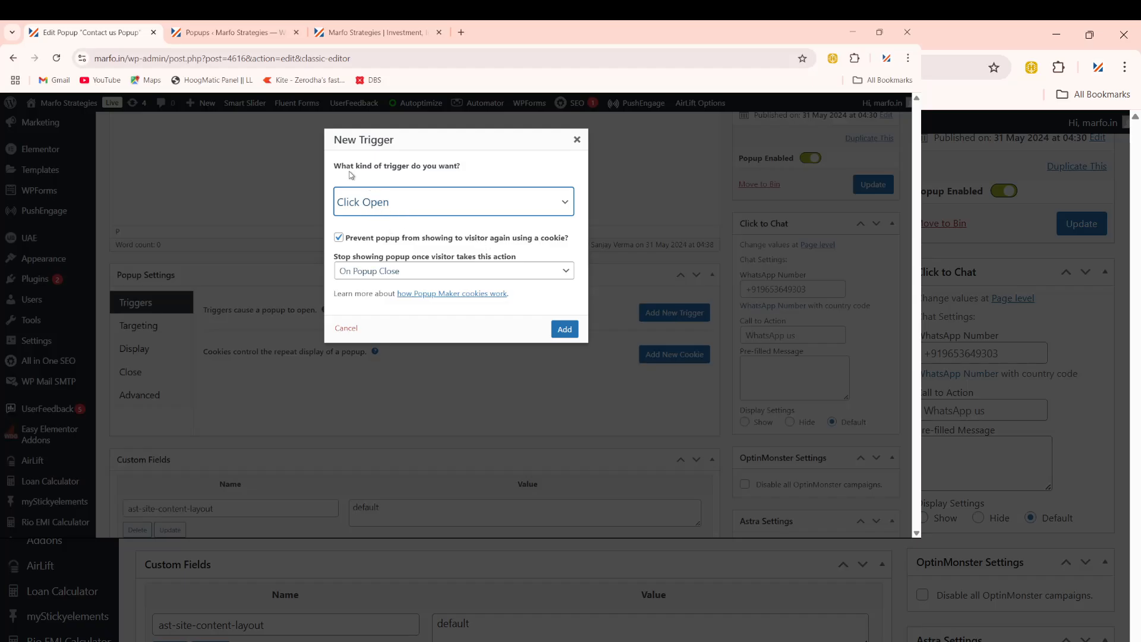
left_click(398, 208)
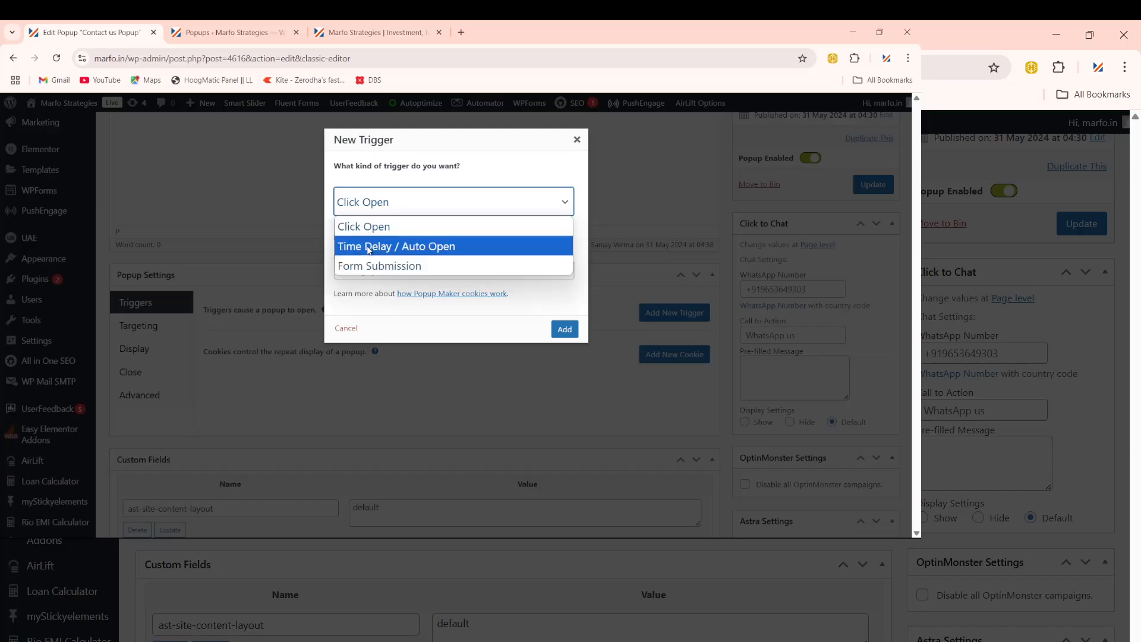
left_click(410, 247)
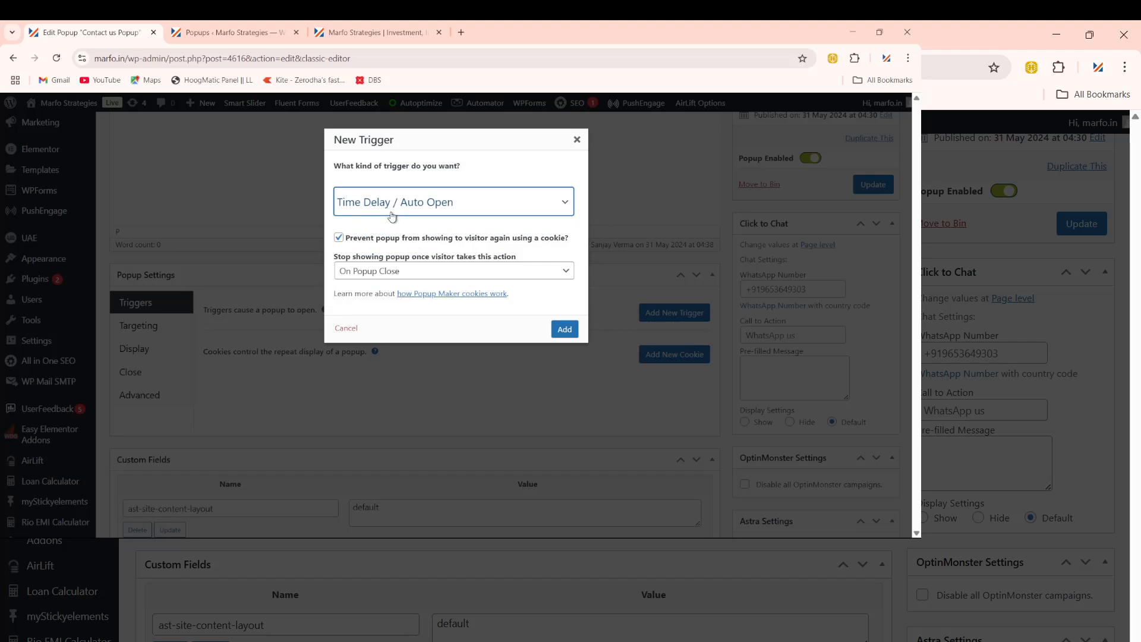
left_click(369, 275)
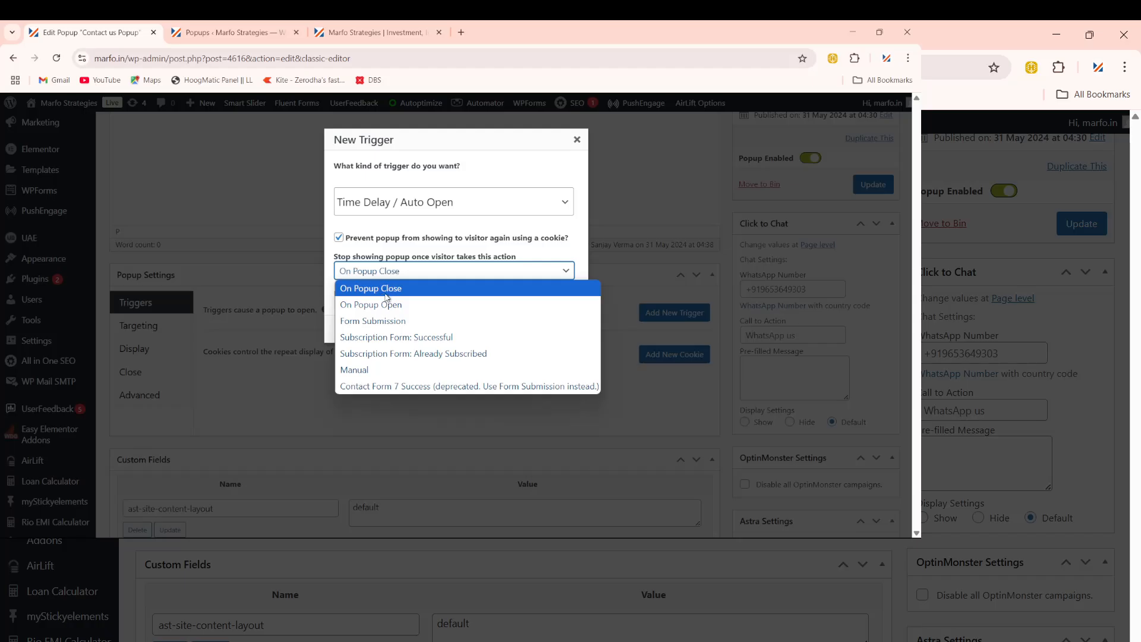
left_click(386, 293)
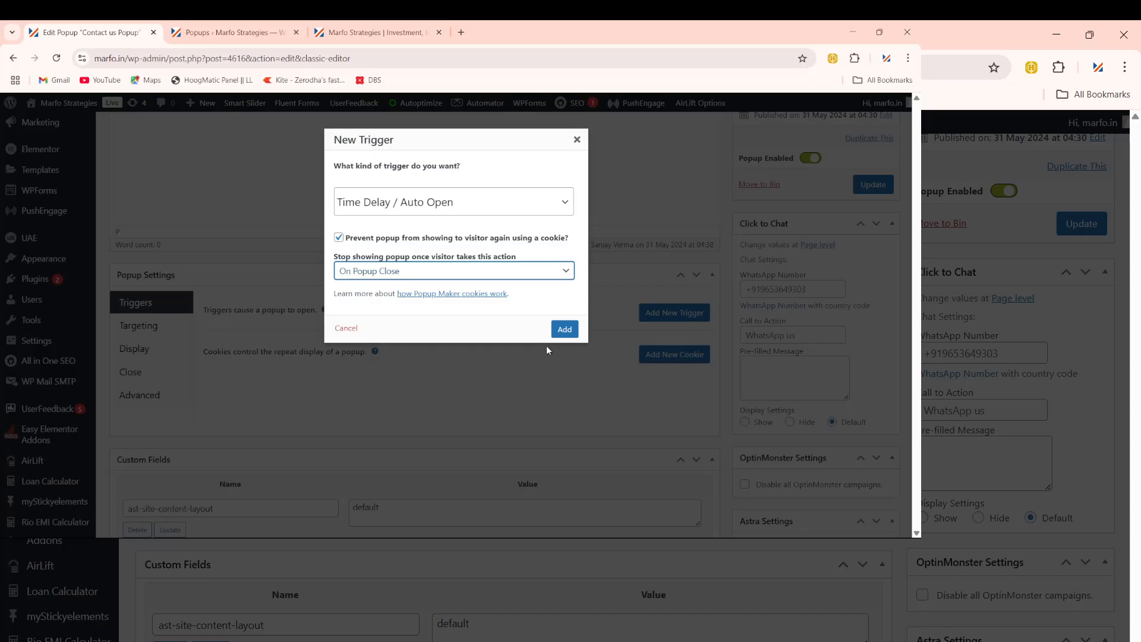
left_click(564, 329)
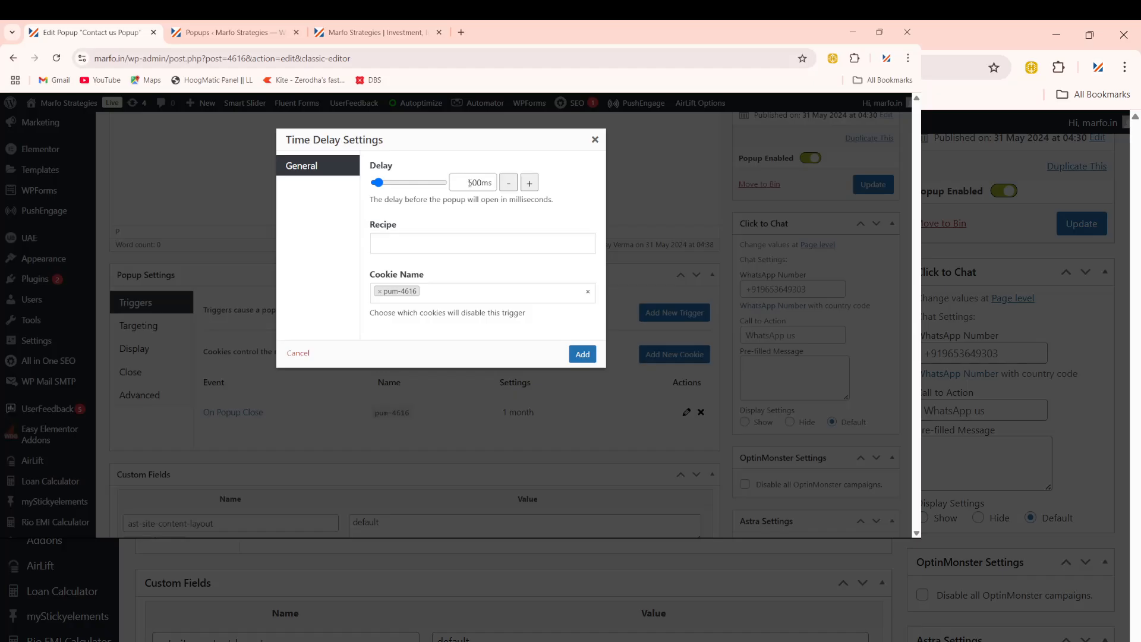
Step: Replace the 500 ms trigger delay, starting to enter the new 1000 ms value
left_click_drag(470, 183, 489, 185)
left_click_drag(399, 165, 379, 165)
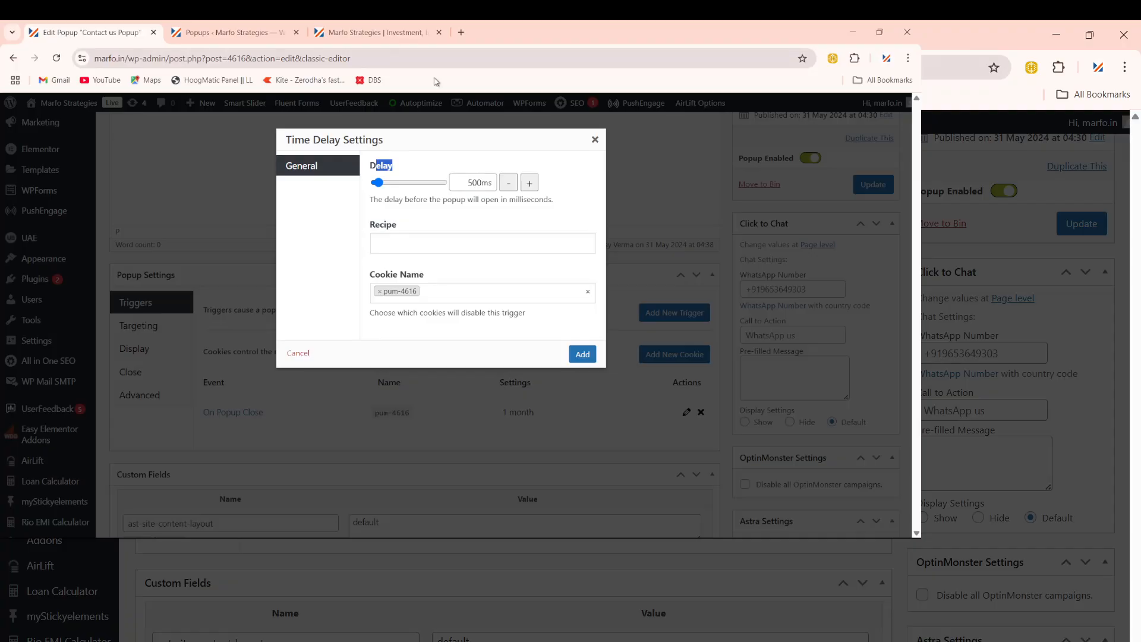
left_click(467, 184)
double_click(467, 184)
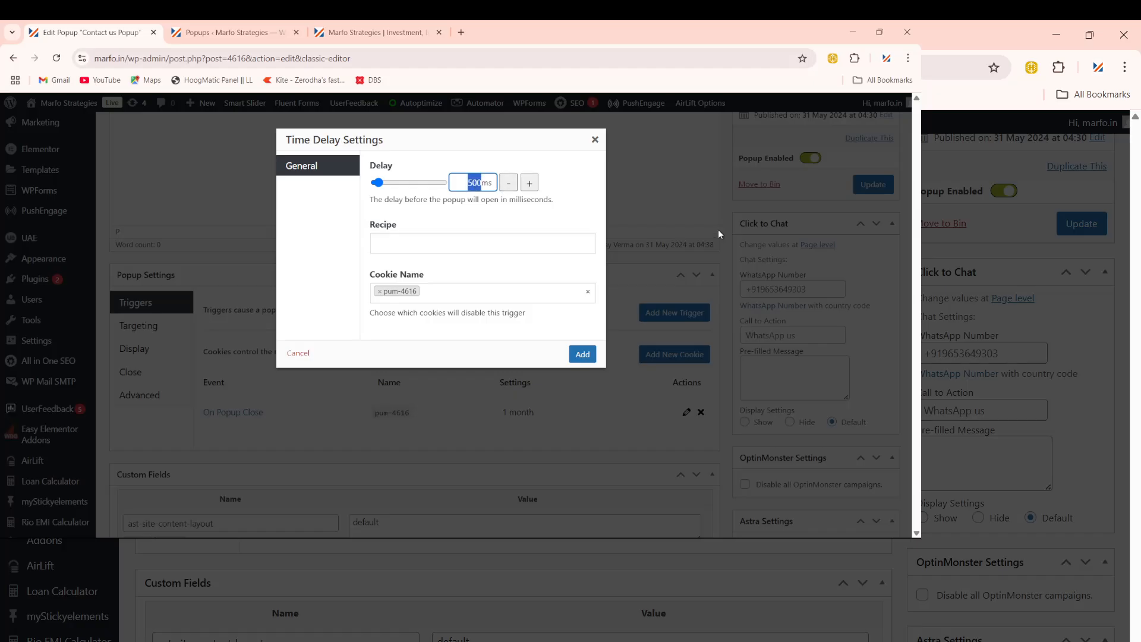
type("1000")
left_click(582, 355)
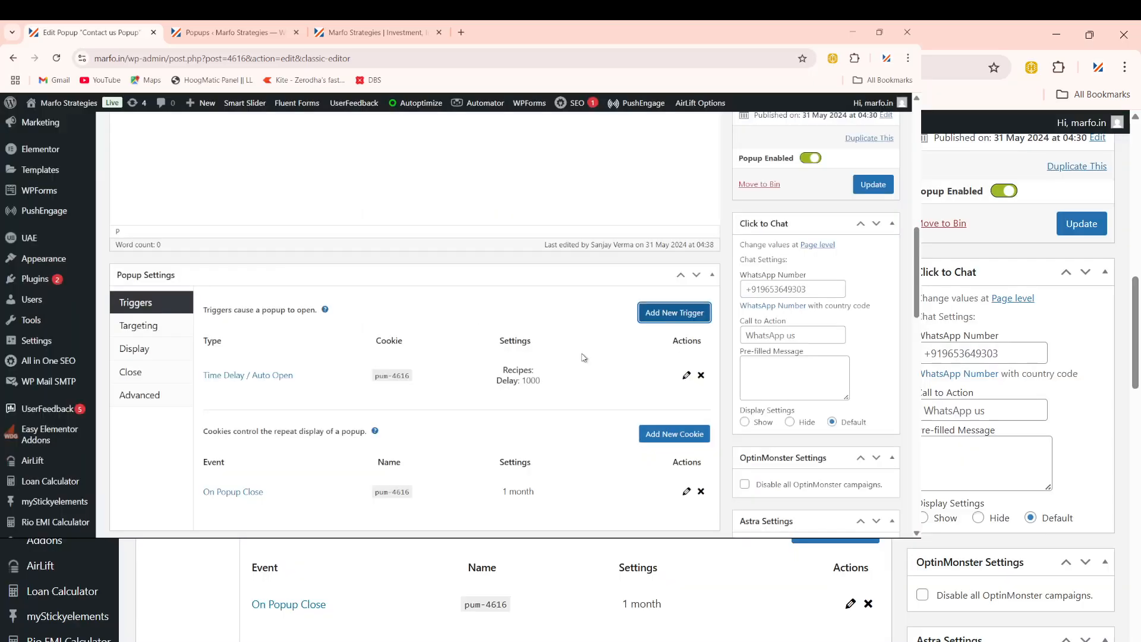
mouse_move(613, 537)
scroll(458, 366, "up", 2)
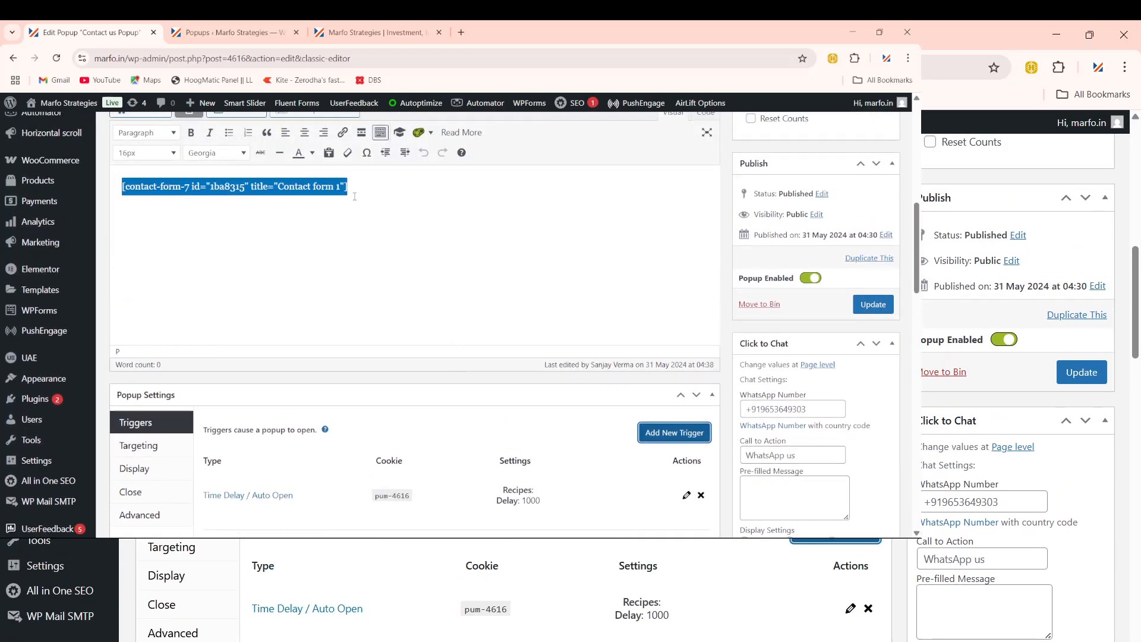
left_click(351, 198)
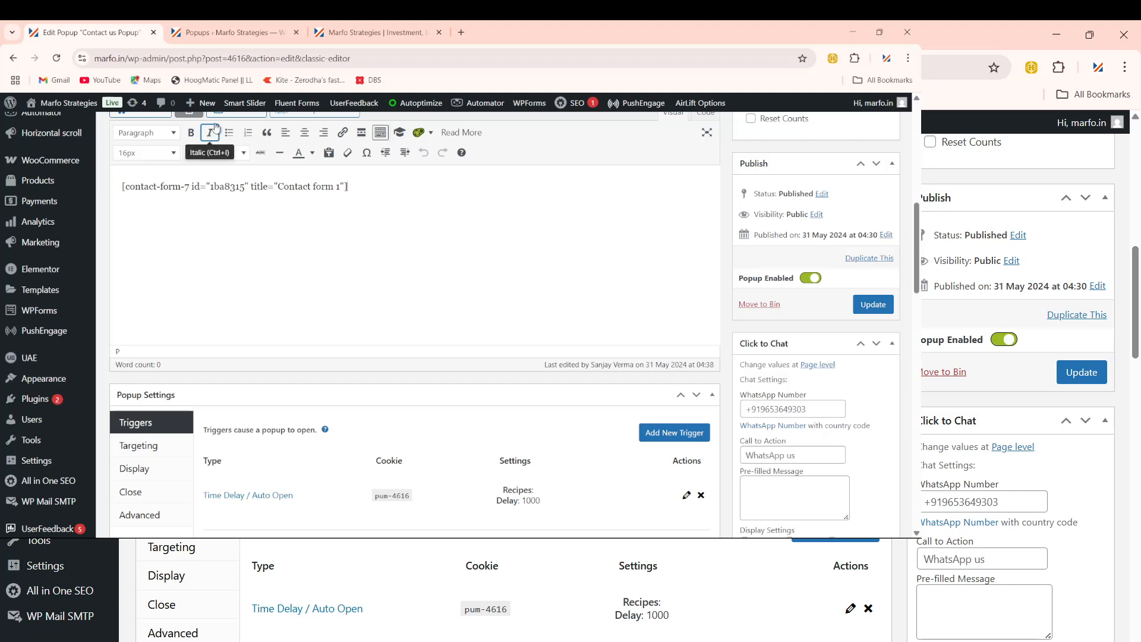
Step: Reload the live marfo.in homepage in its browser tab
left_click(375, 32)
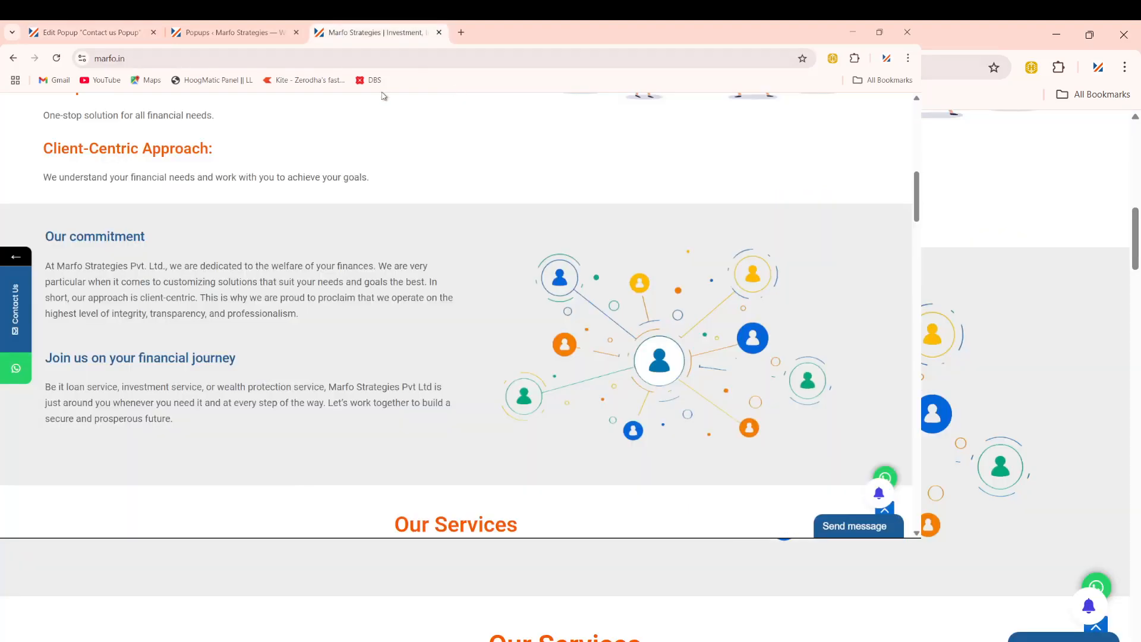
left_click(312, 57)
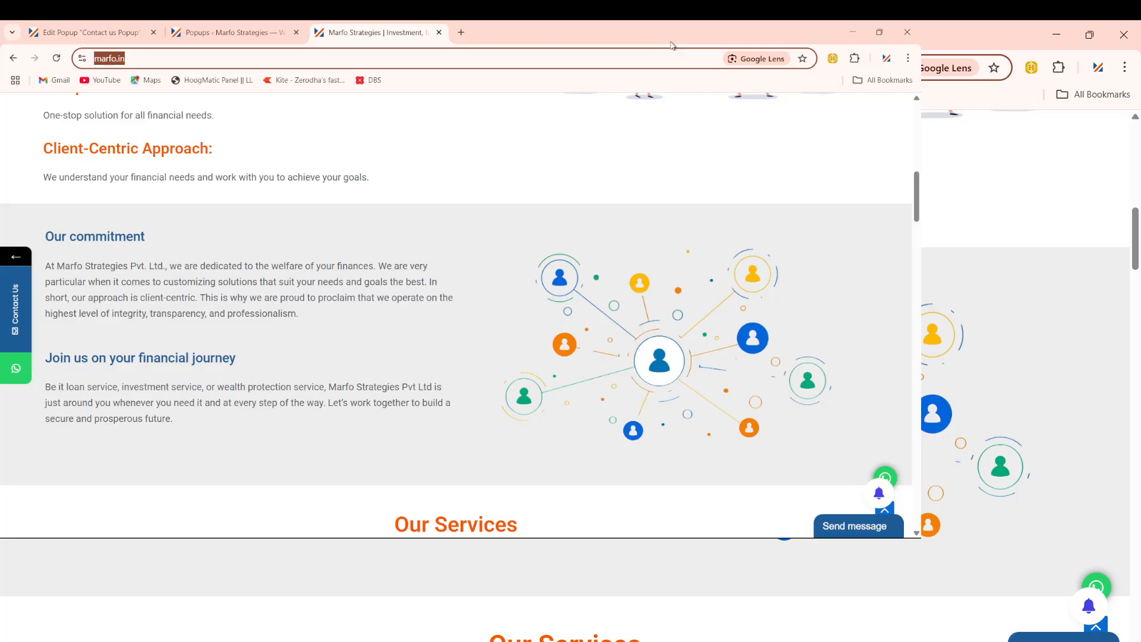
key("Return")
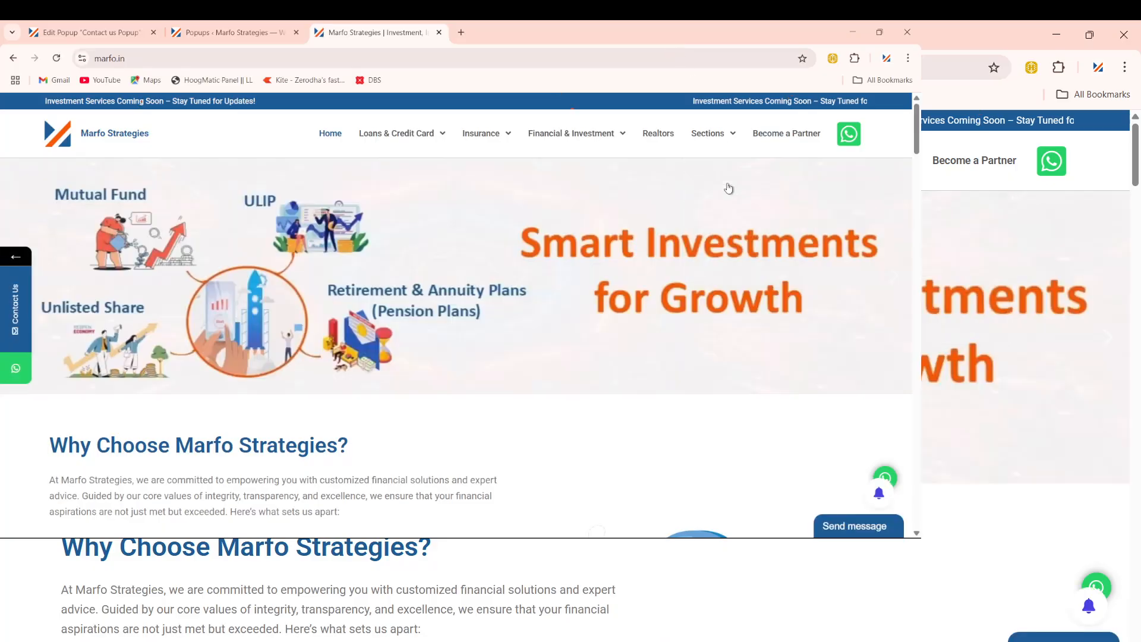
mouse_move(713, 133)
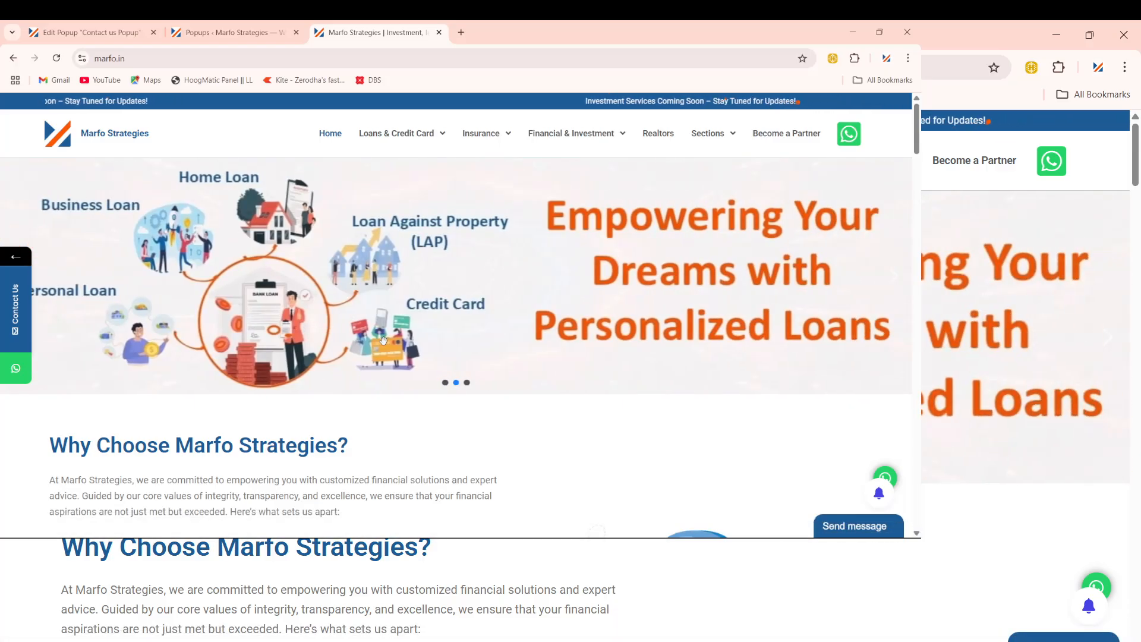
Step: Back in the popup editor, confirm the Targeting condition loads the popup on All Pages
left_click(45, 31)
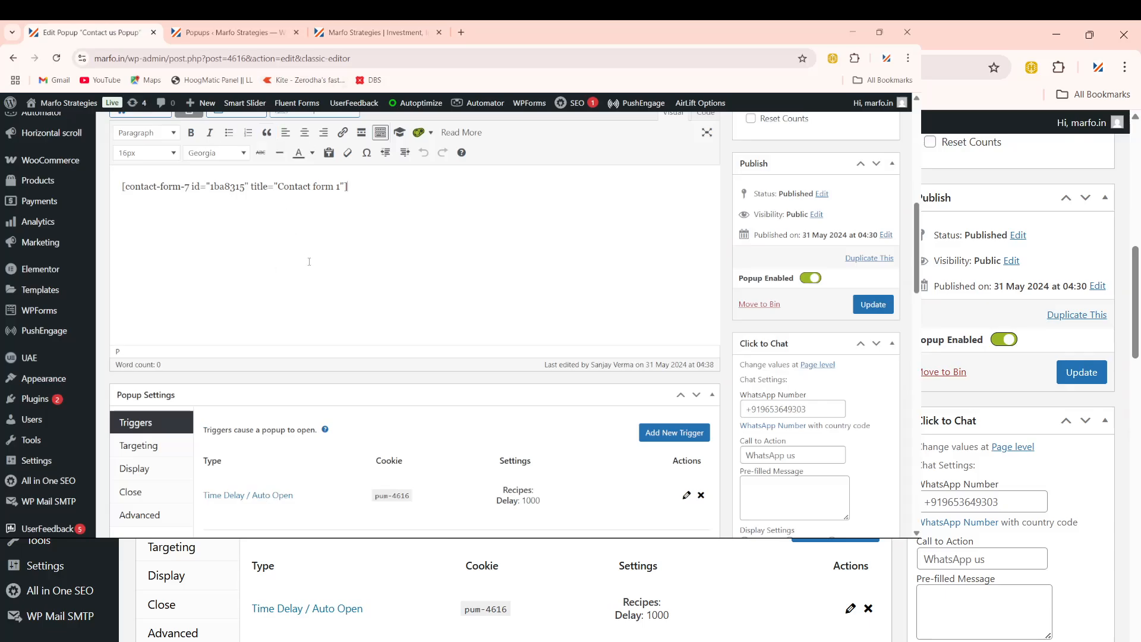
scroll(305, 270, "down", 2)
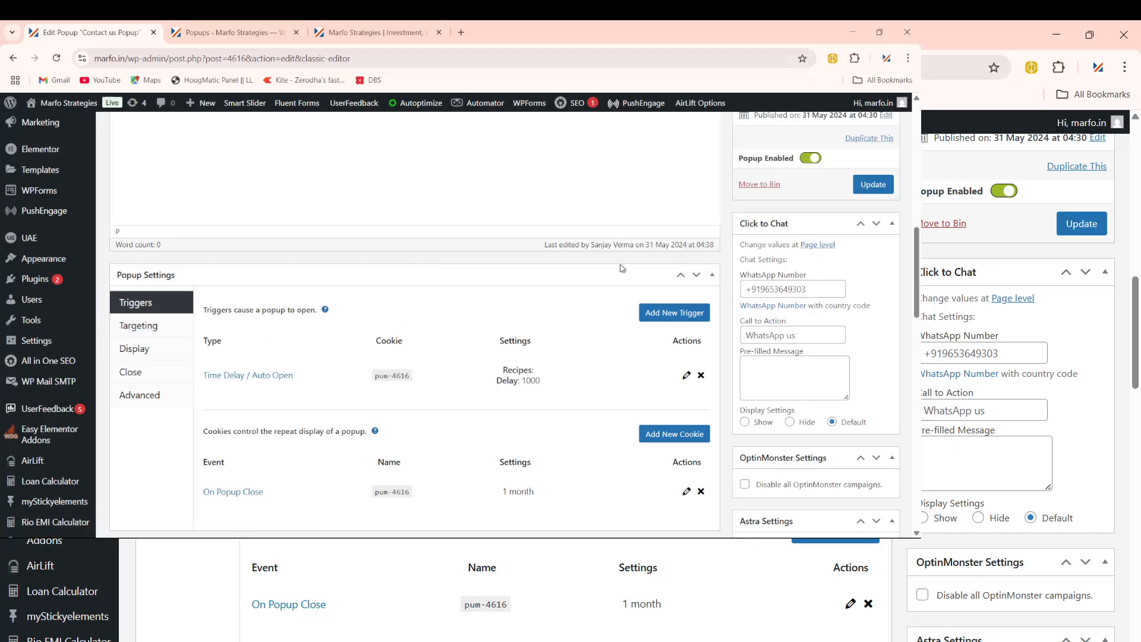
left_click(138, 326)
scroll(238, 330, "down", 1)
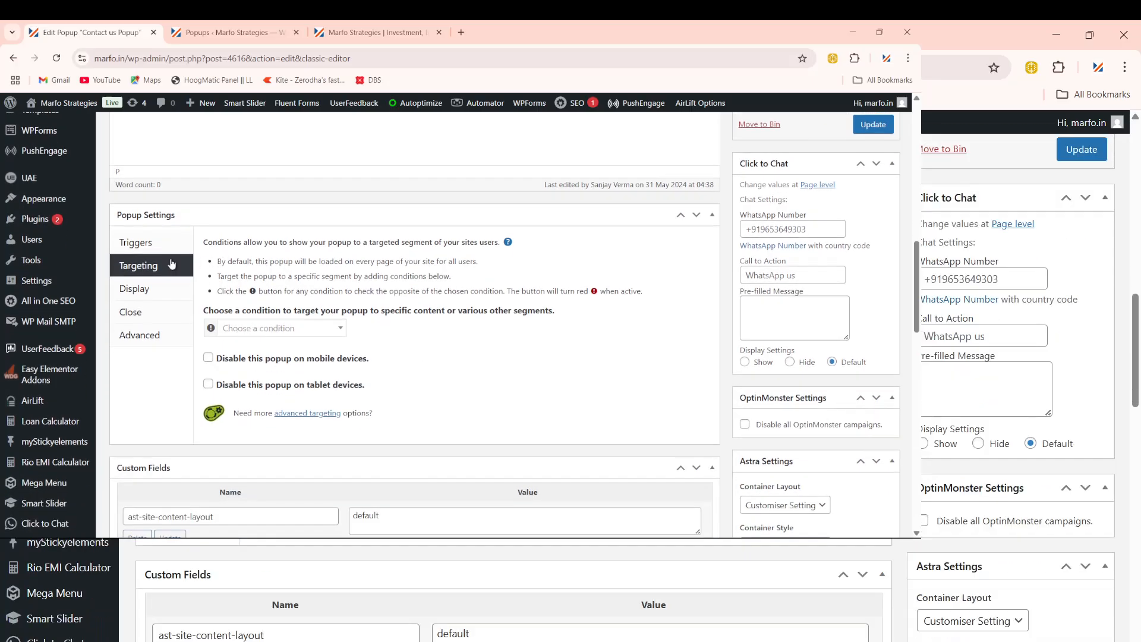
left_click(269, 328)
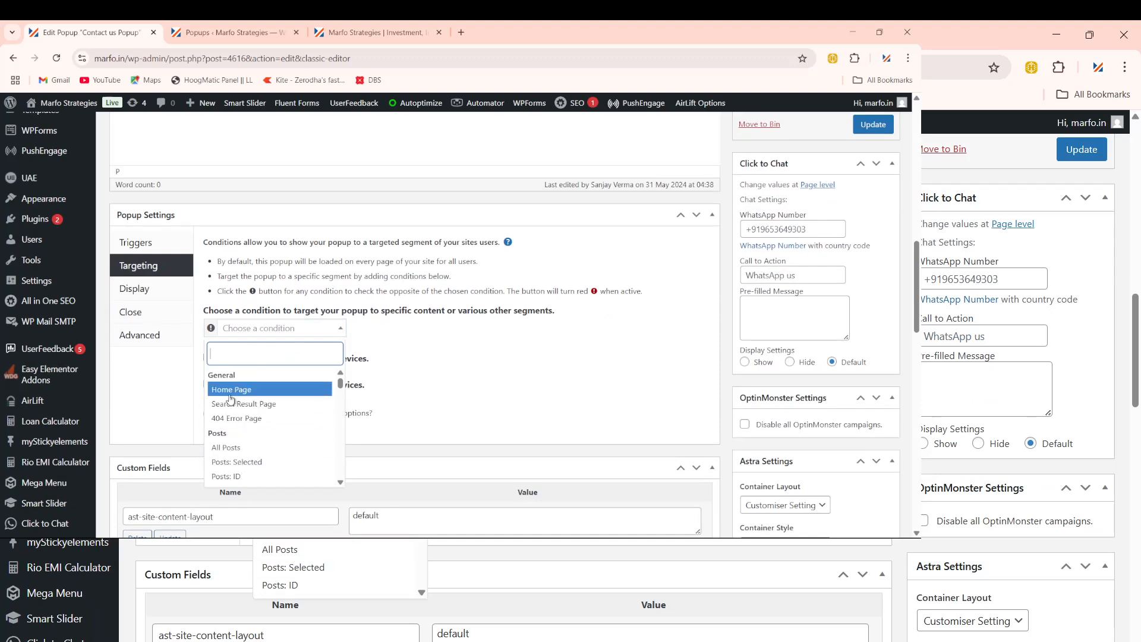
scroll(300, 438, "down", 1)
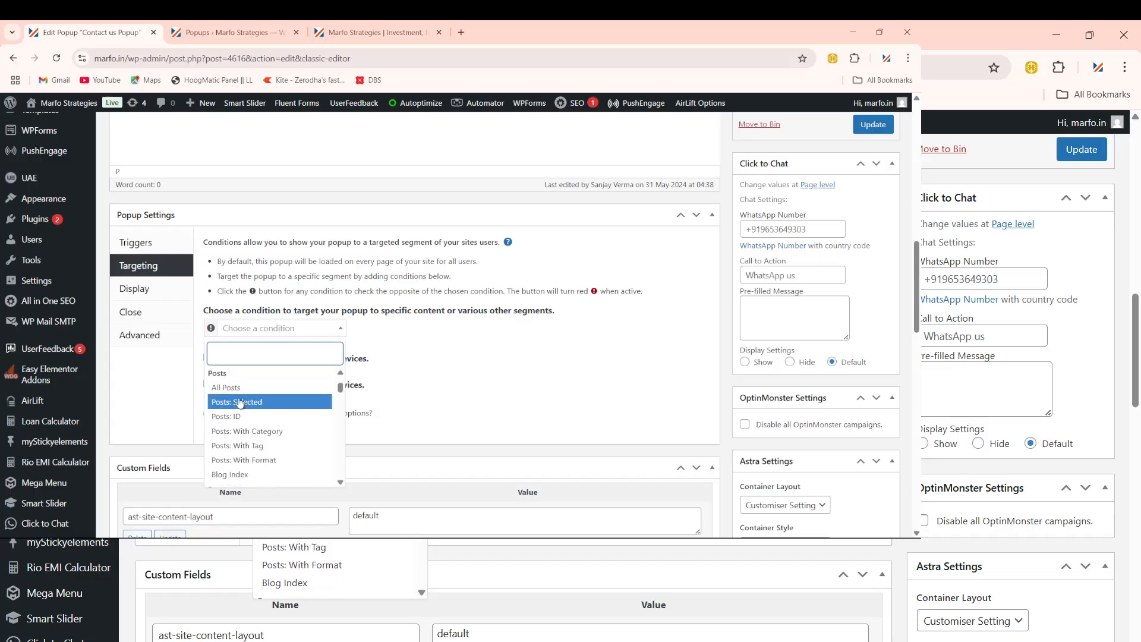
scroll(254, 436, "down", 1)
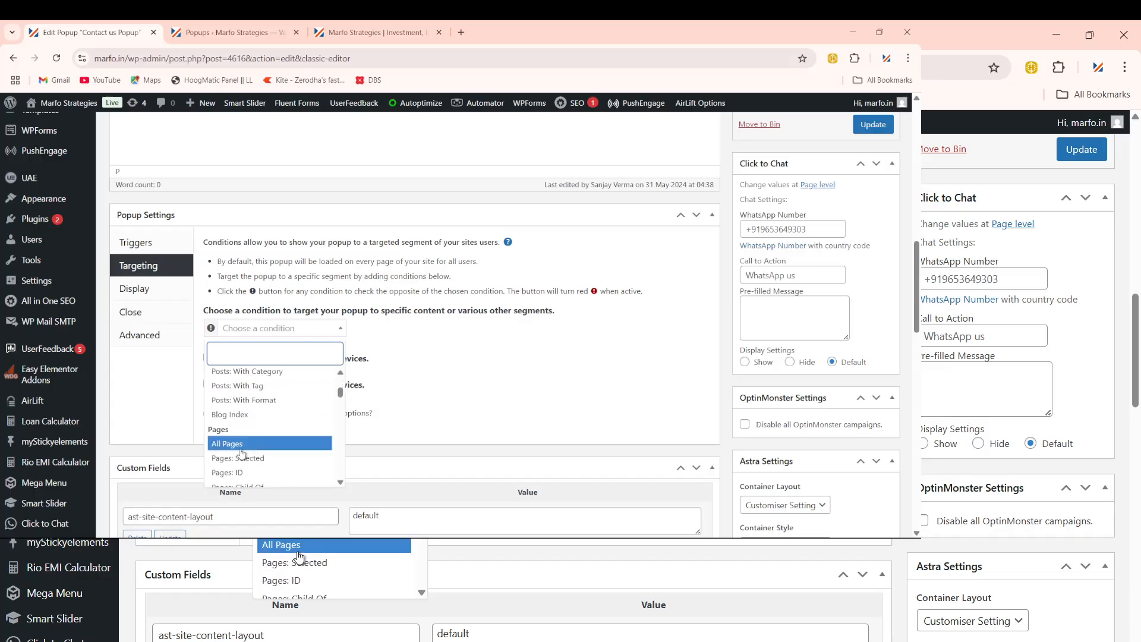
left_click(232, 446)
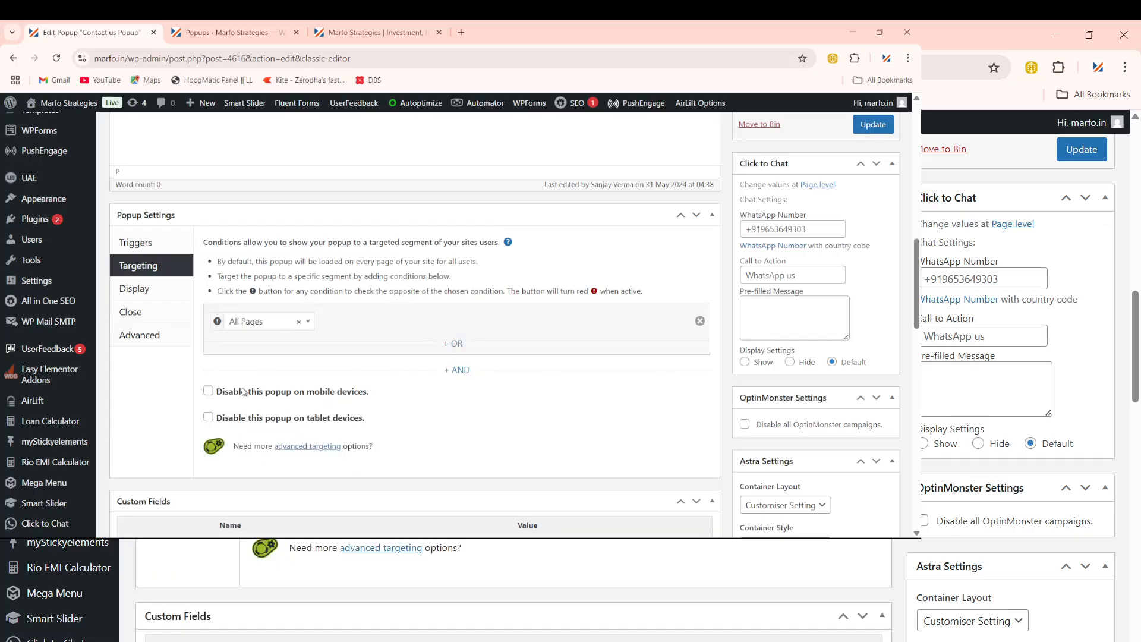
left_click(258, 328)
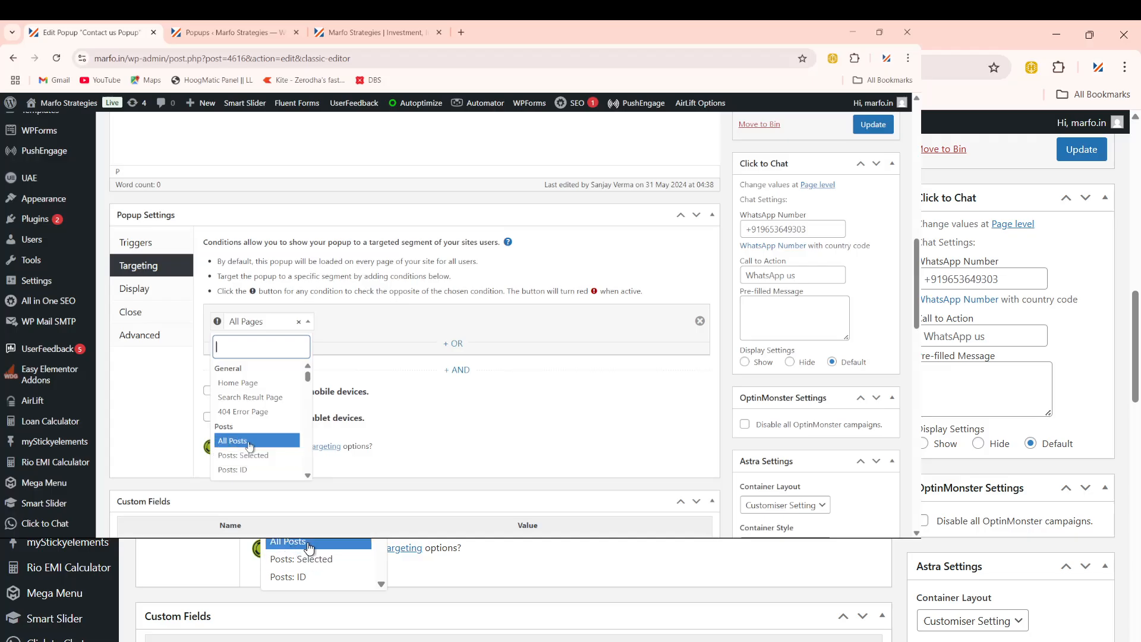
left_click(256, 327)
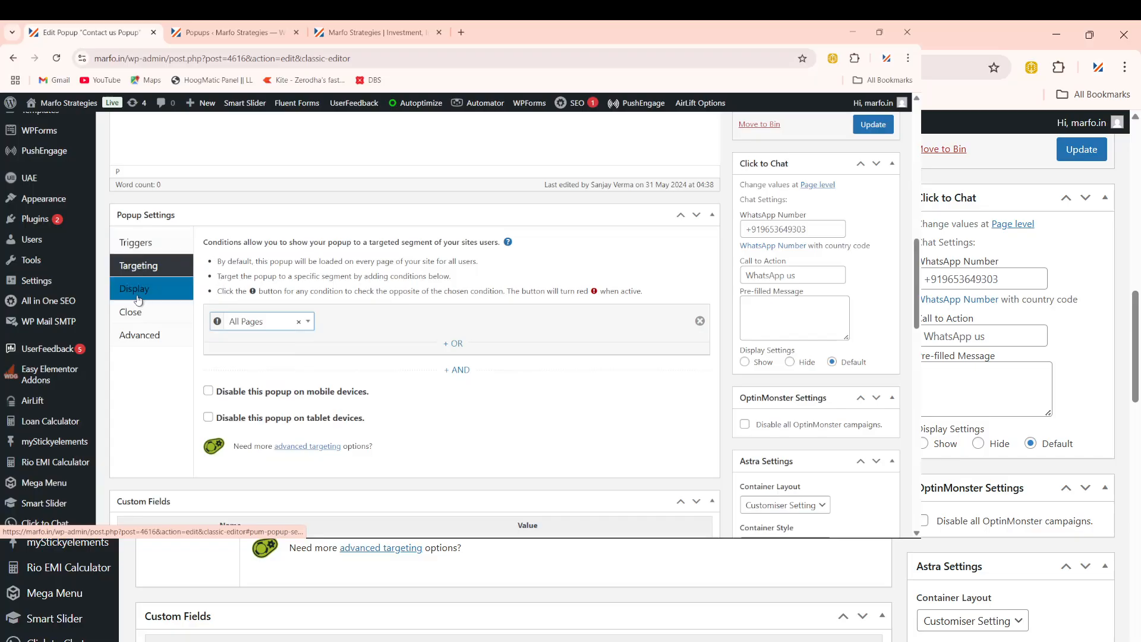
Step: Choose Right Bottom Slide-in from the Display Presets in the popup's Display settings
scroll(359, 380, "down", 4)
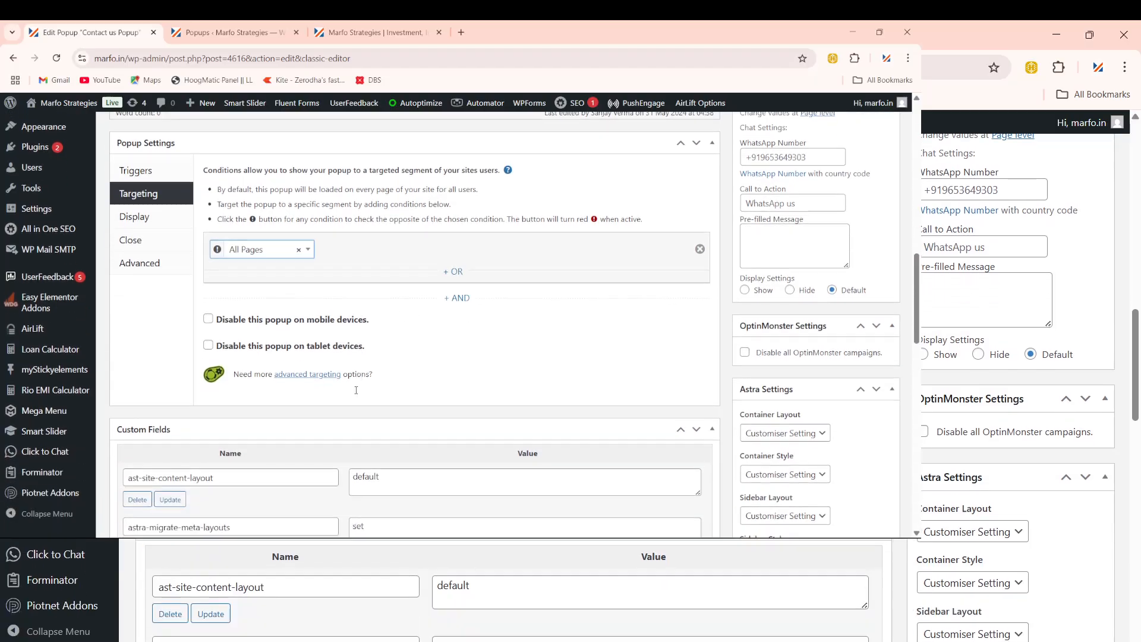
scroll(398, 442, "up", 7)
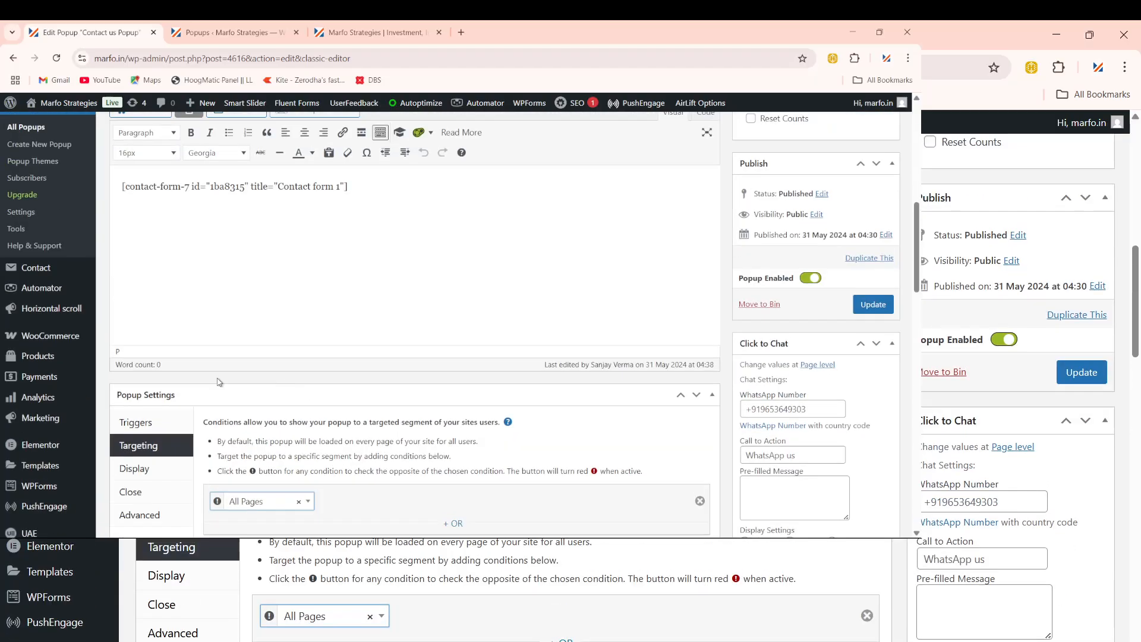
scroll(283, 390, "down", 1)
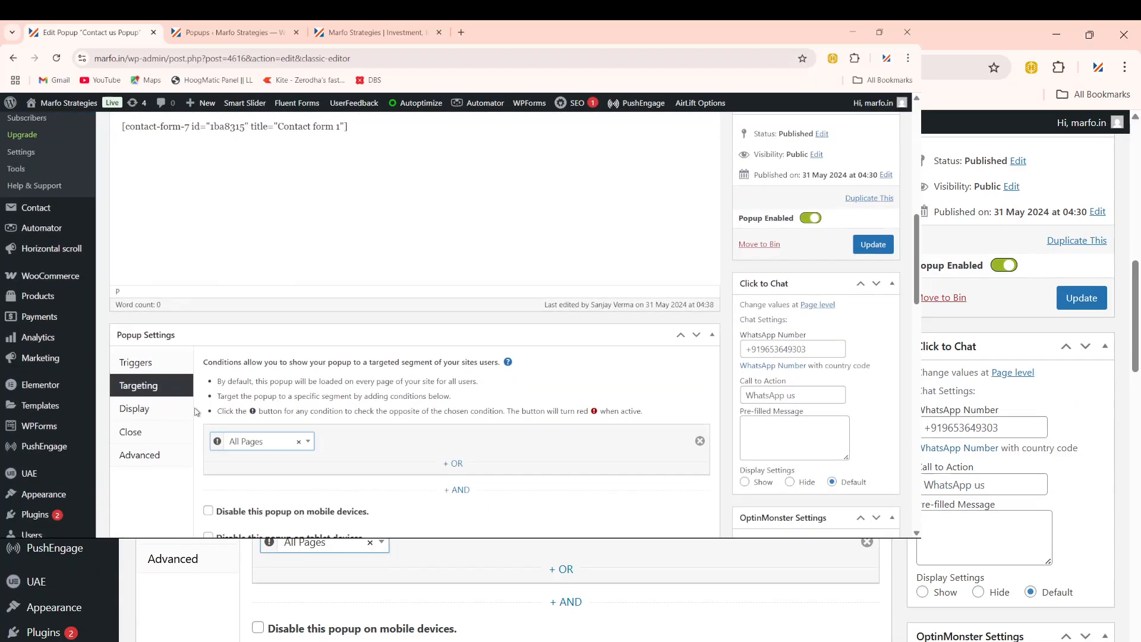
left_click(151, 412)
left_click(138, 385)
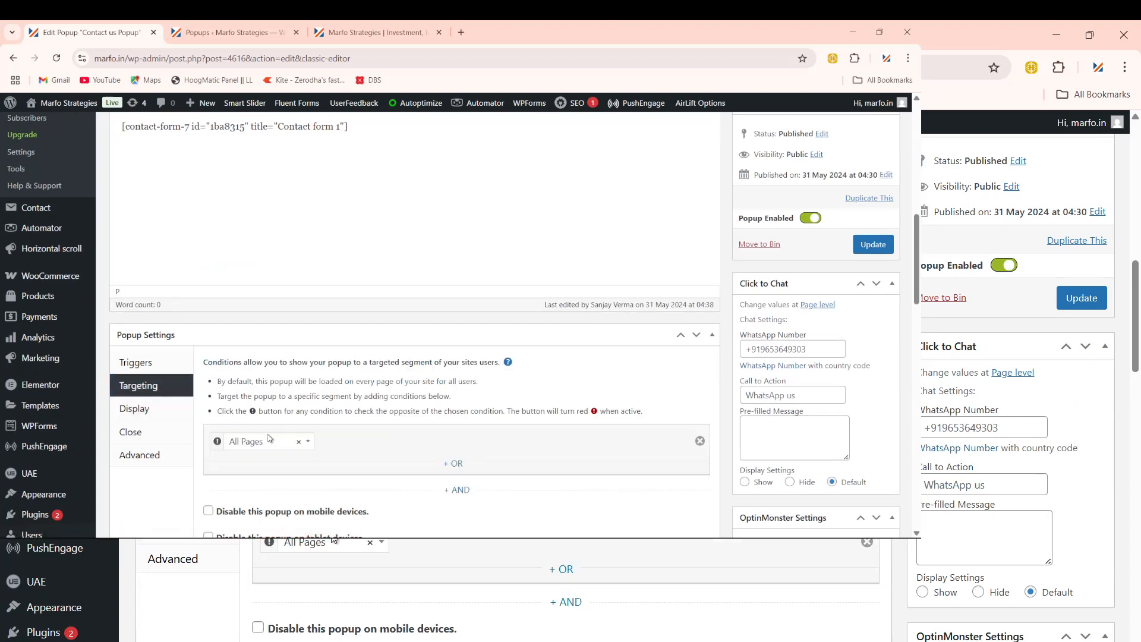
left_click(134, 410)
scroll(342, 379, "down", 2)
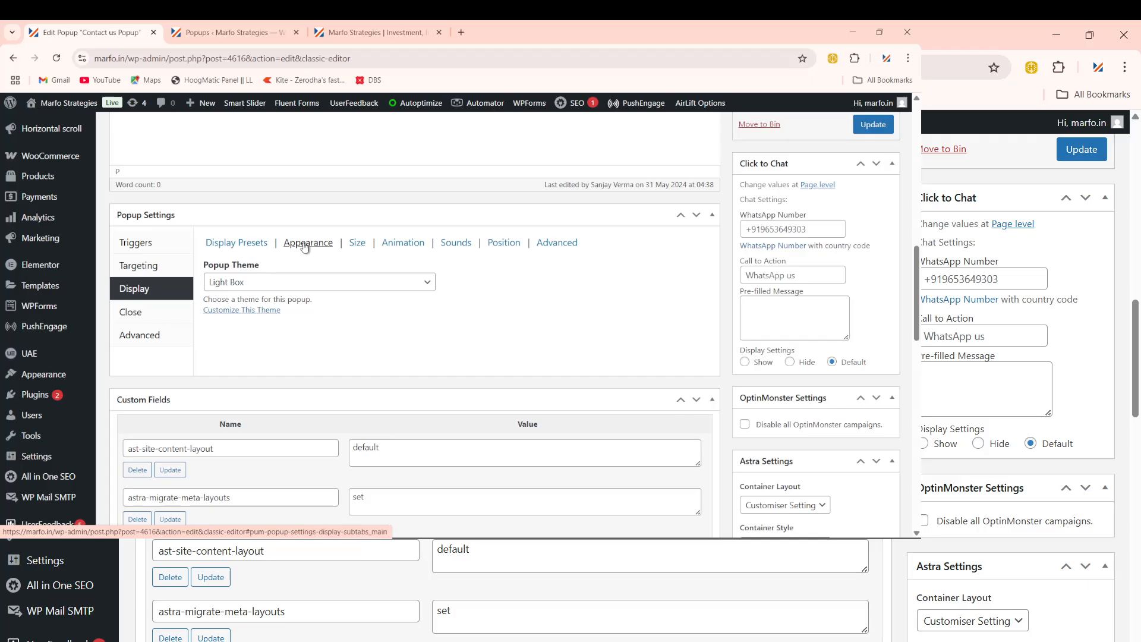
left_click(257, 245)
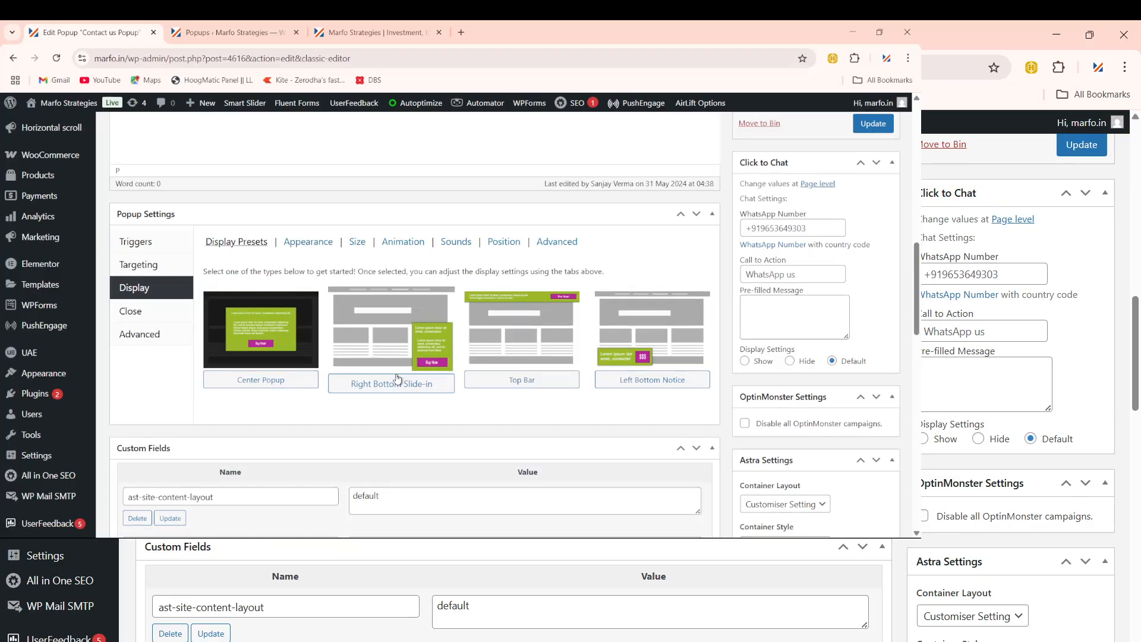
scroll(365, 311, "down", 2)
scroll(366, 311, "up", 2)
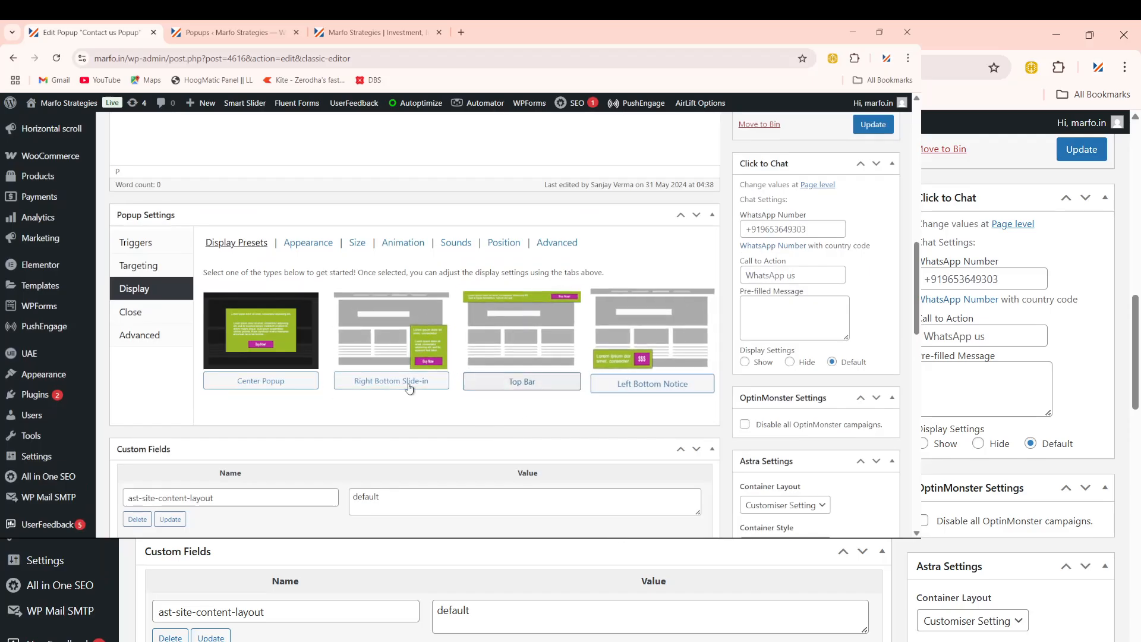
left_click(414, 337)
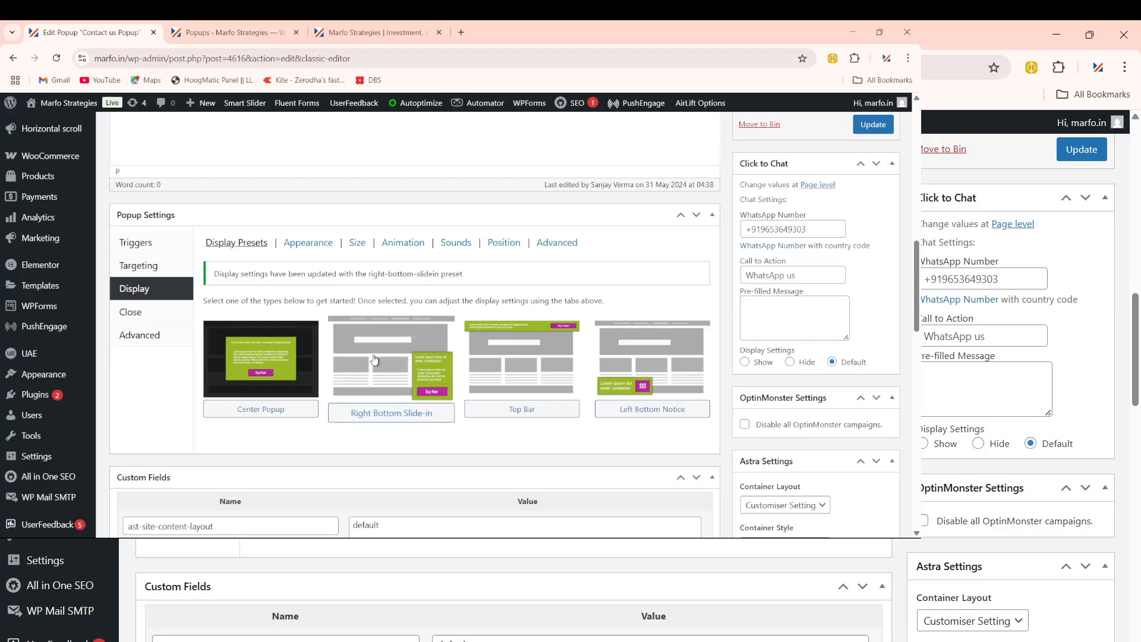
left_click(307, 243)
Step: Review the Size and Animation subtabs, leaving the animation type unchanged
scroll(348, 327, "down", 4)
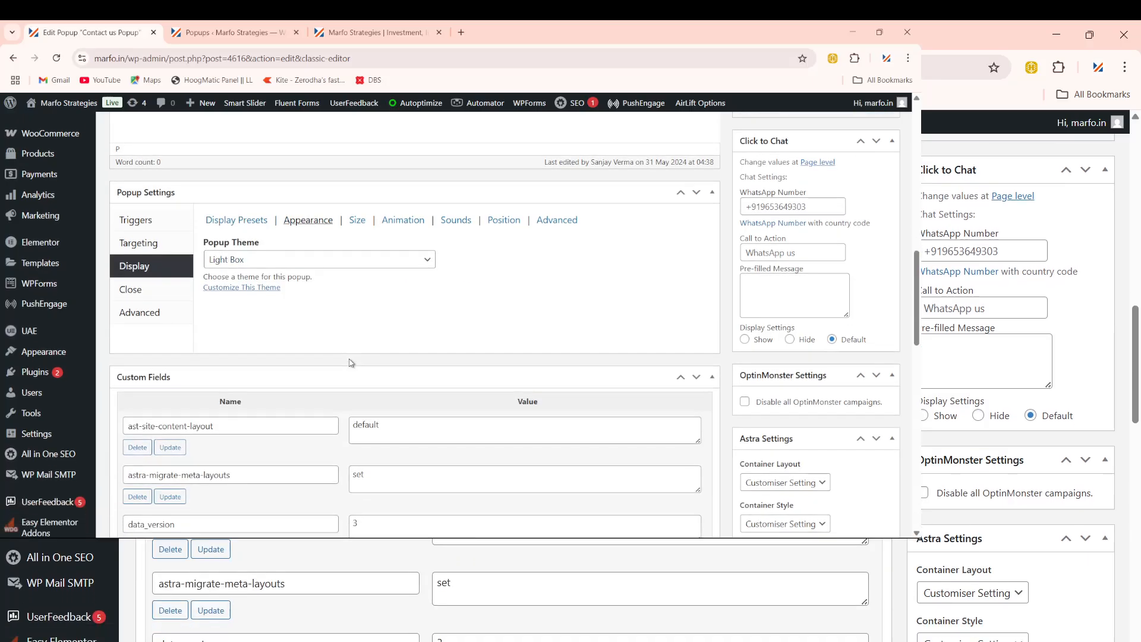
scroll(356, 361, "up", 4)
scroll(350, 333, "up", 1)
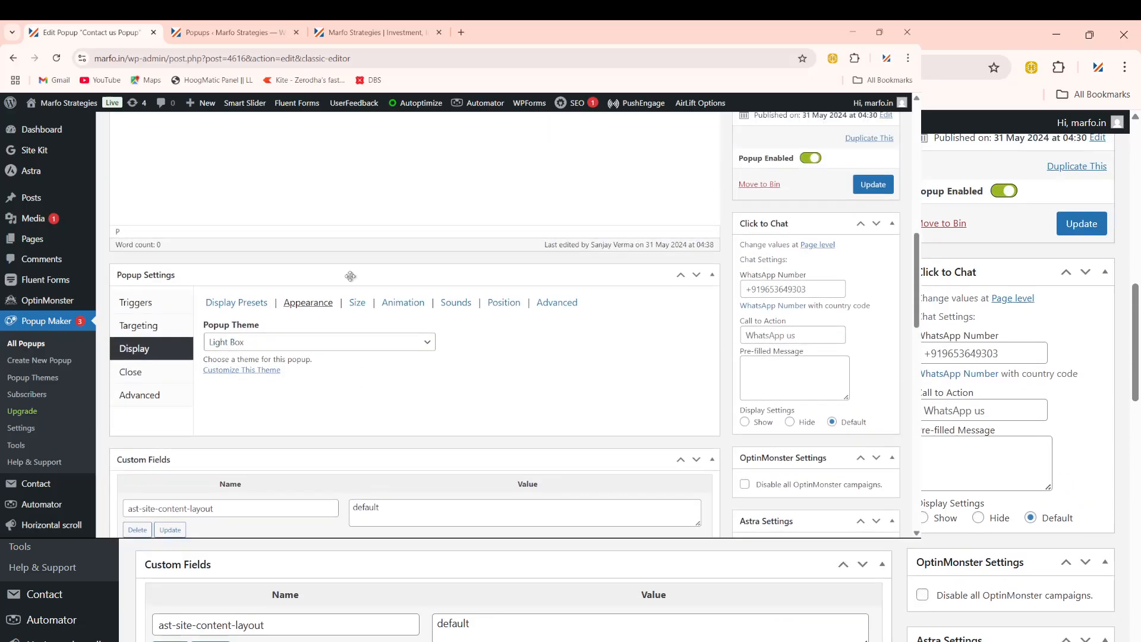
scroll(333, 357, "down", 2)
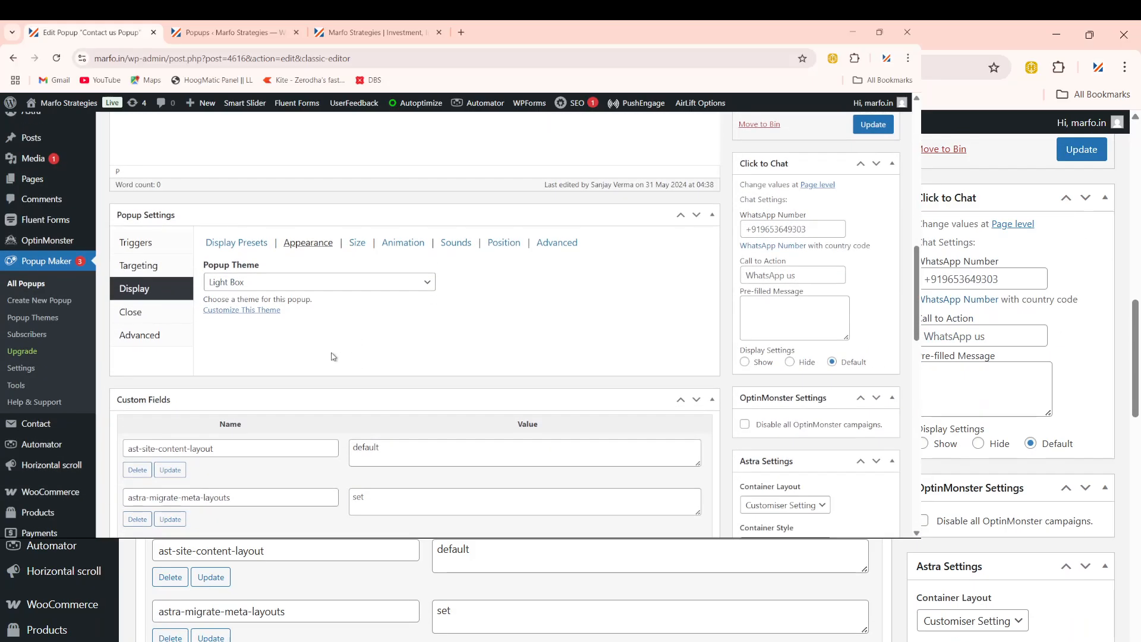
left_click(357, 245)
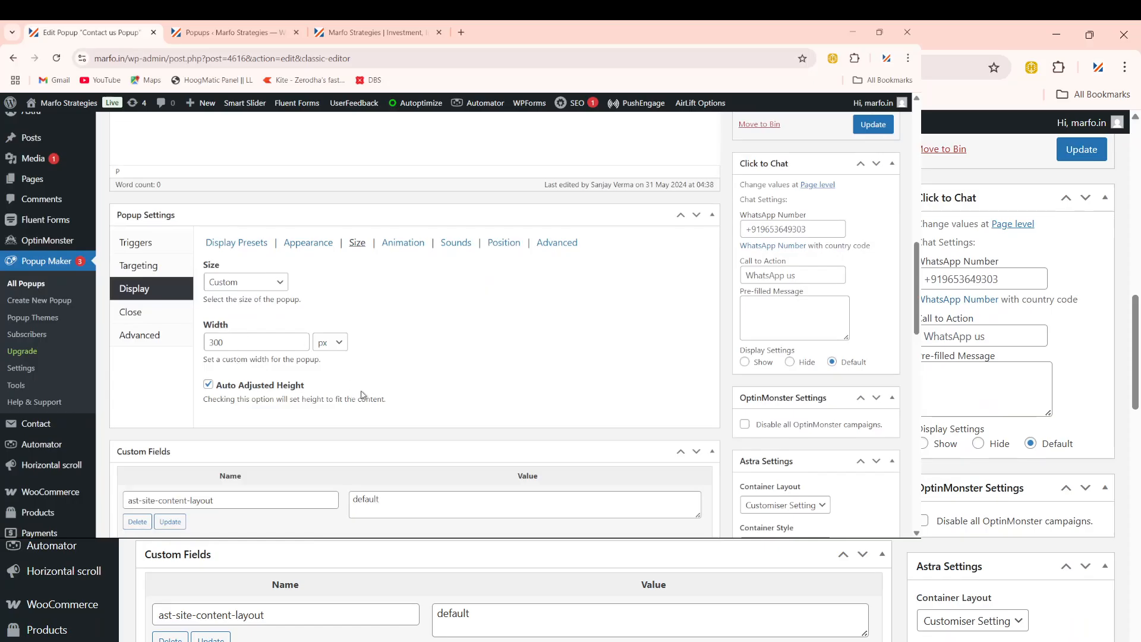
left_click(401, 244)
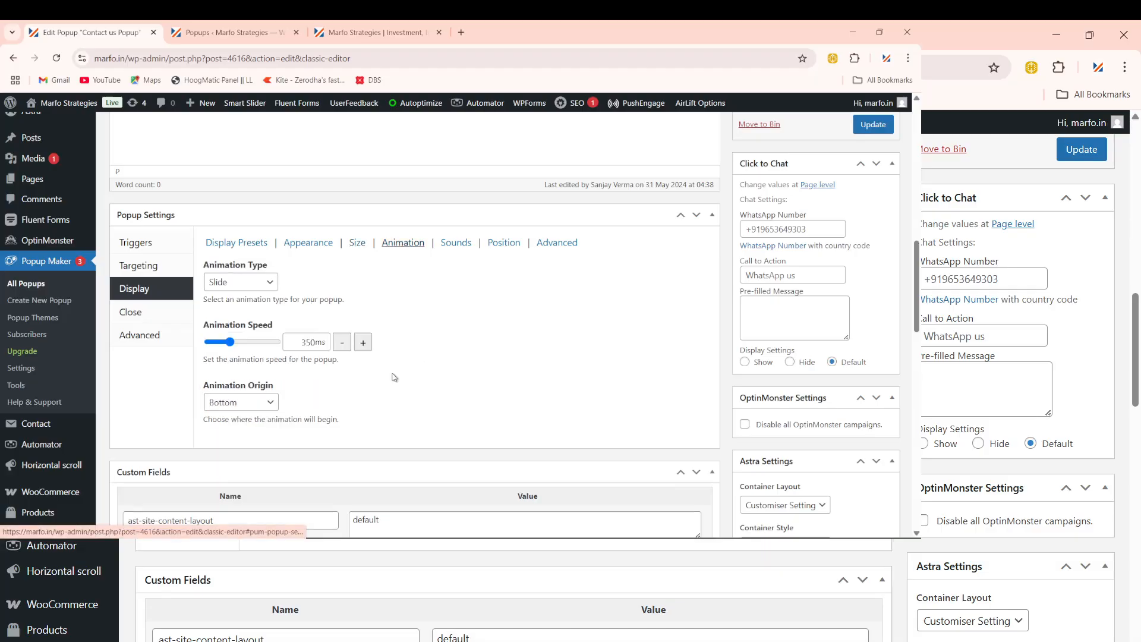
left_click(275, 285)
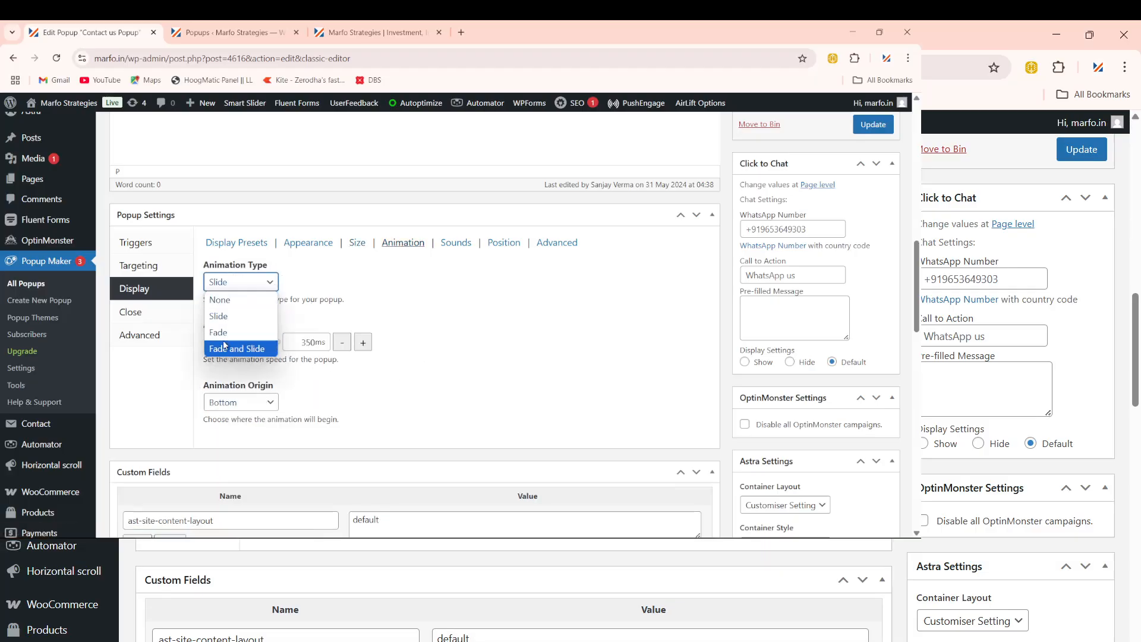
left_click(443, 293)
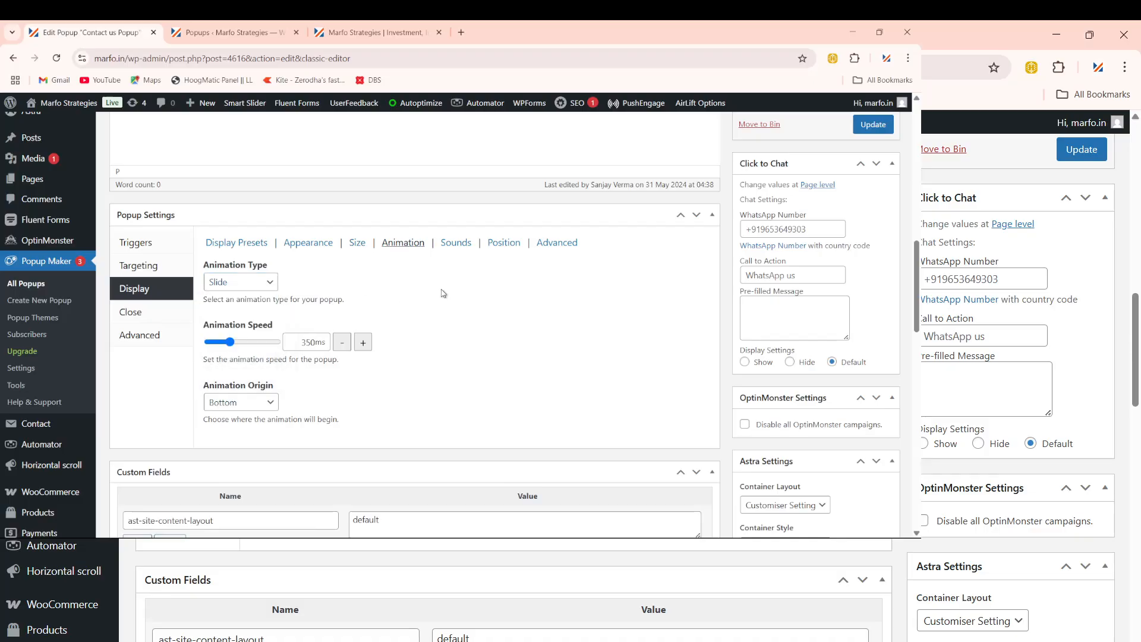
Step: Review the Sounds, Position and Advanced overlay subtabs without changes
left_click(455, 244)
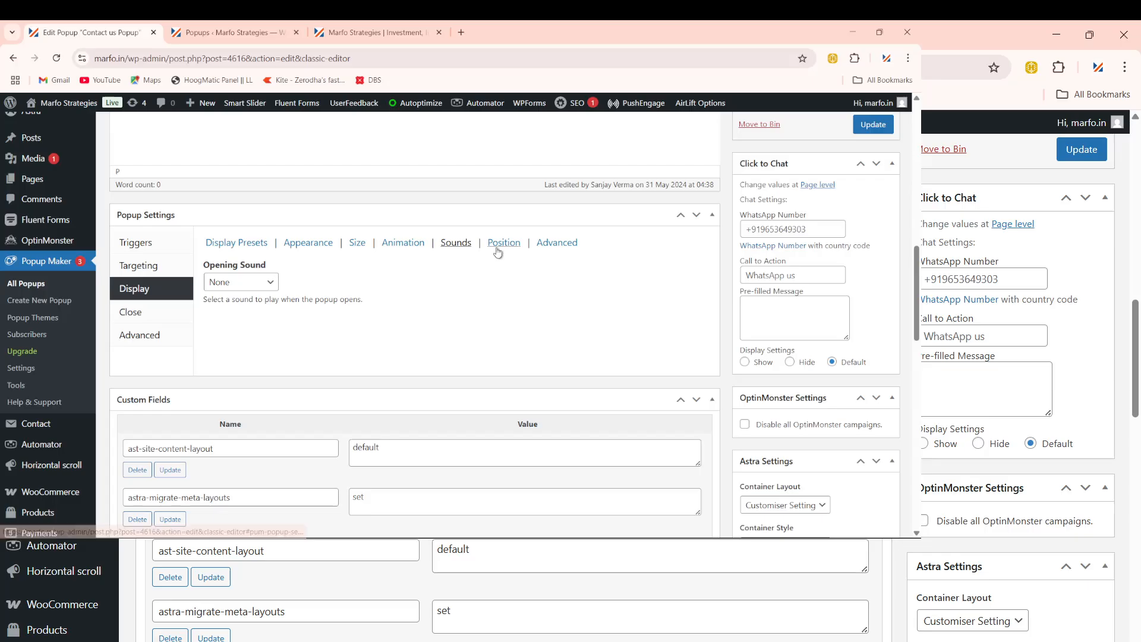
left_click(504, 243)
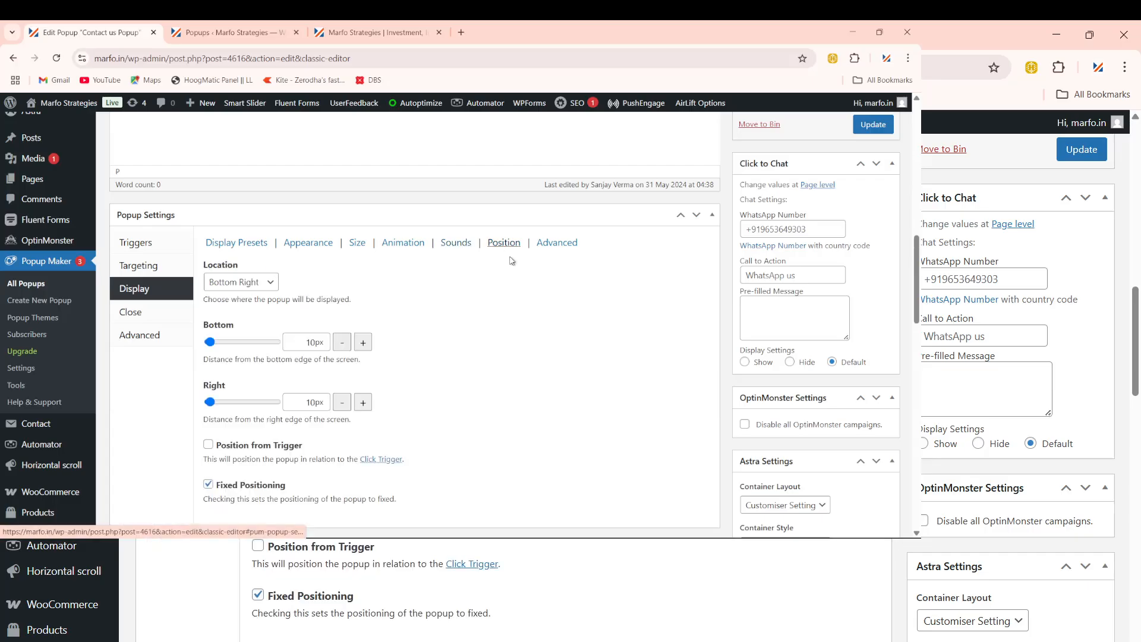
left_click(551, 248)
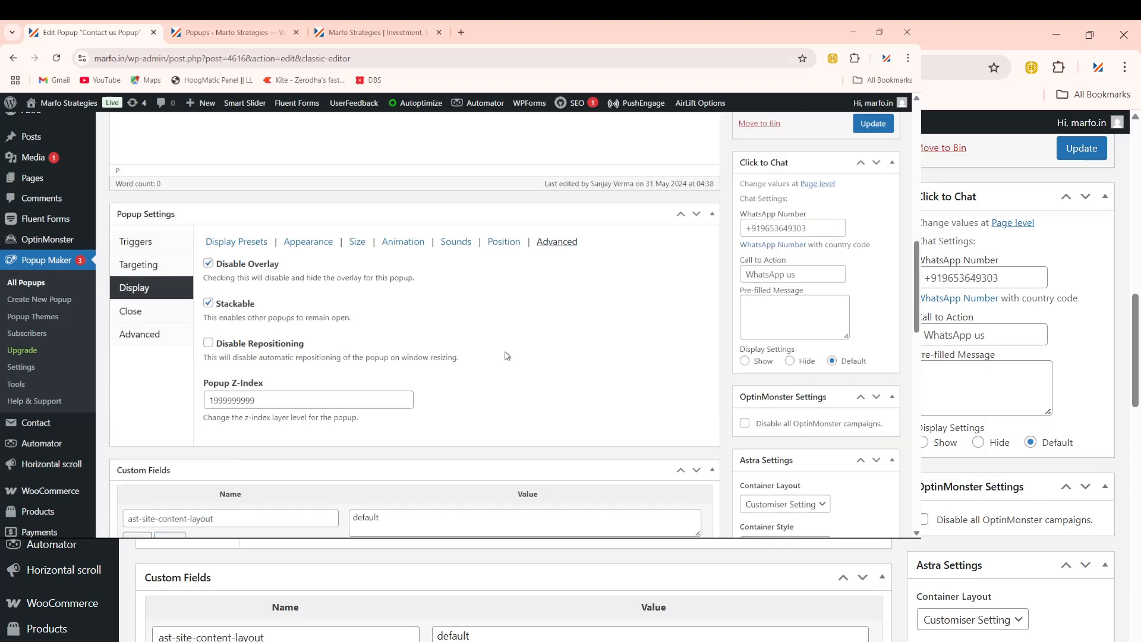
scroll(496, 352, "down", 1)
scroll(506, 356, "up", 2)
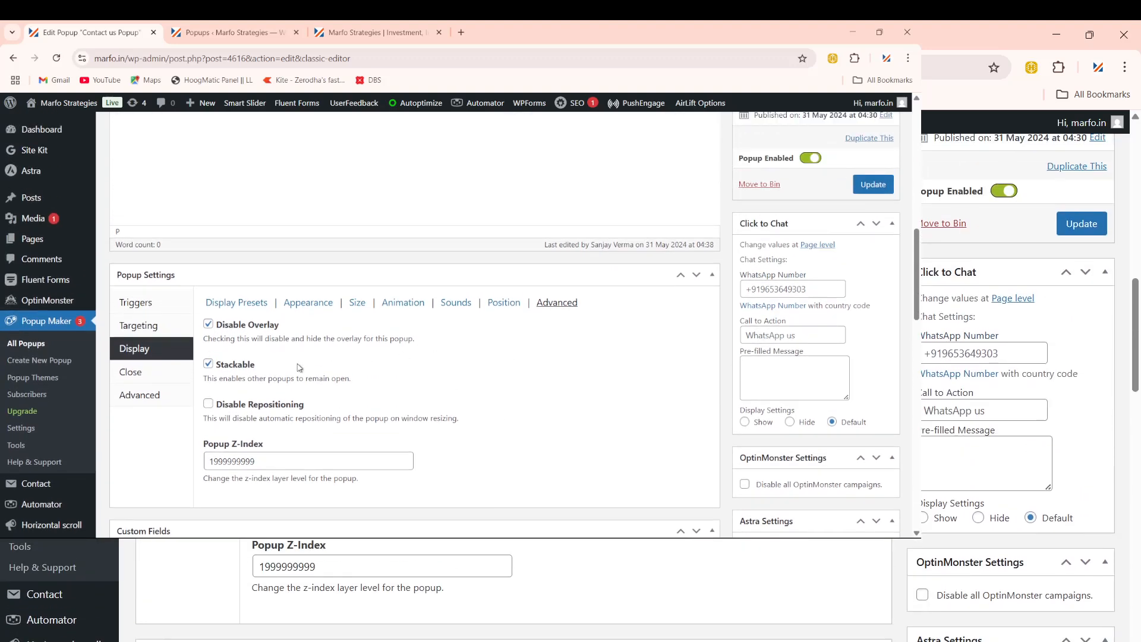
scroll(376, 377, "down", 1)
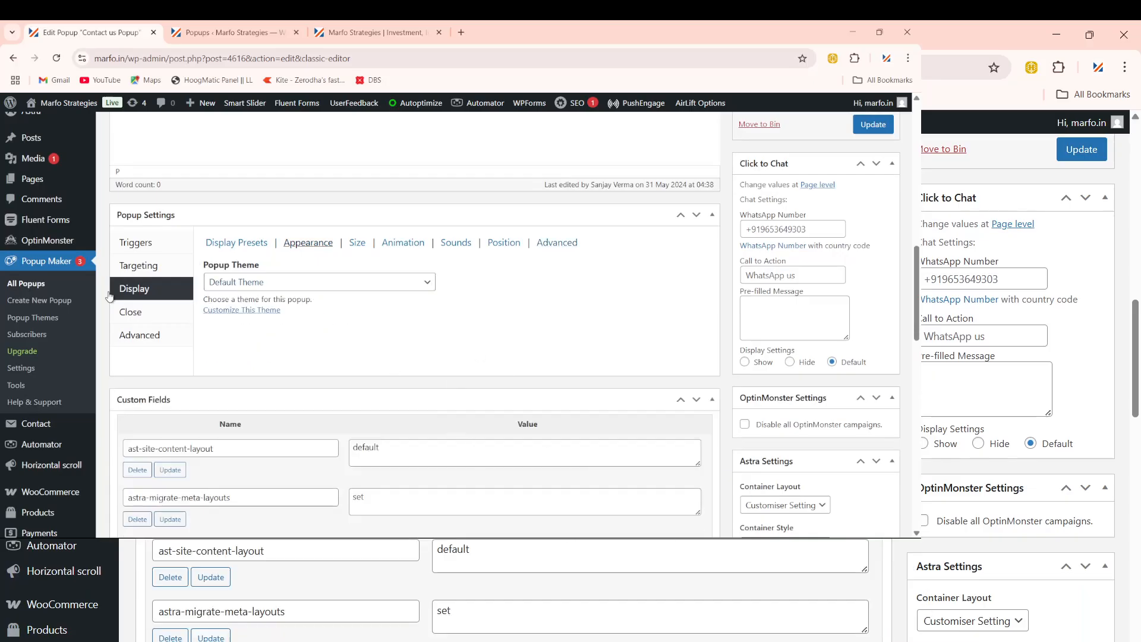
Step: Keep Default Theme, set a 1000ms close button delay, and update the popup
left_click(273, 282)
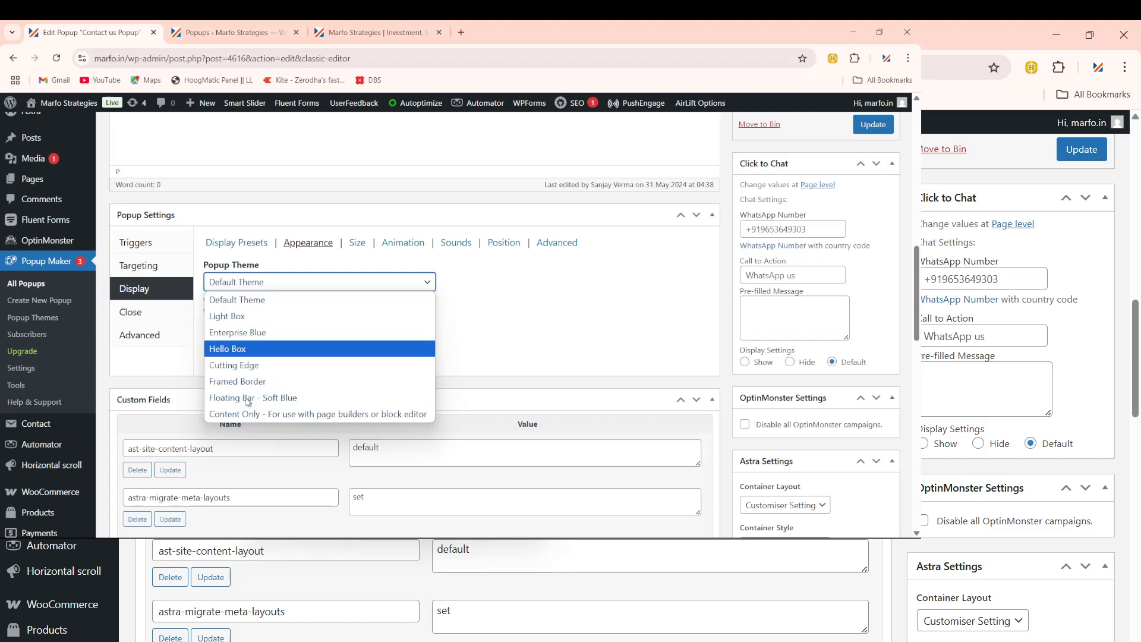
left_click(468, 338)
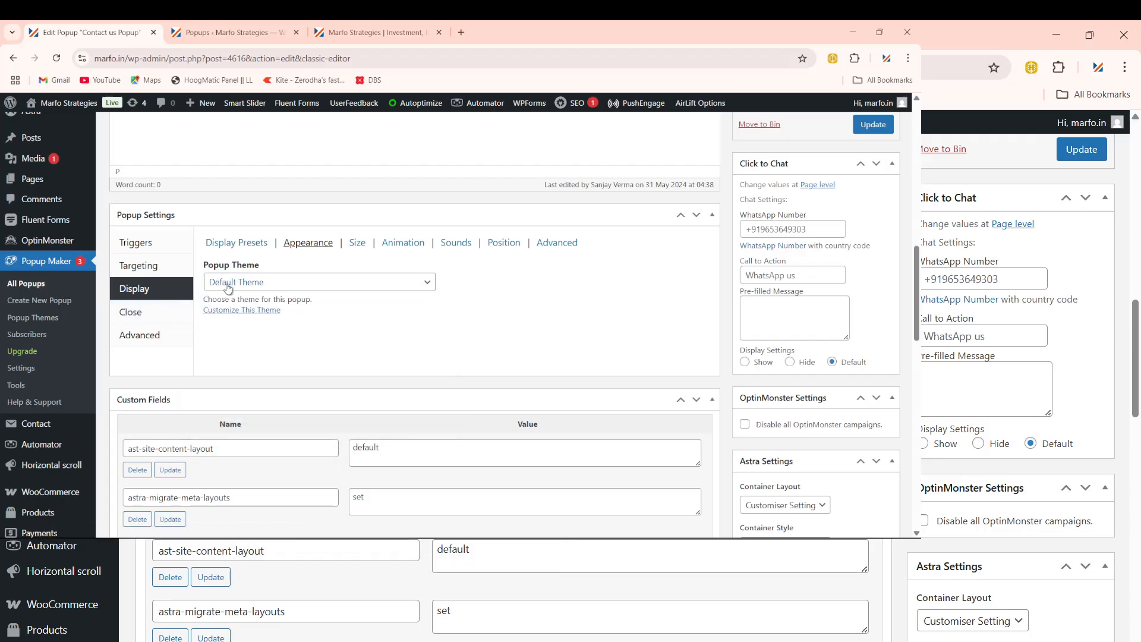
left_click(139, 319)
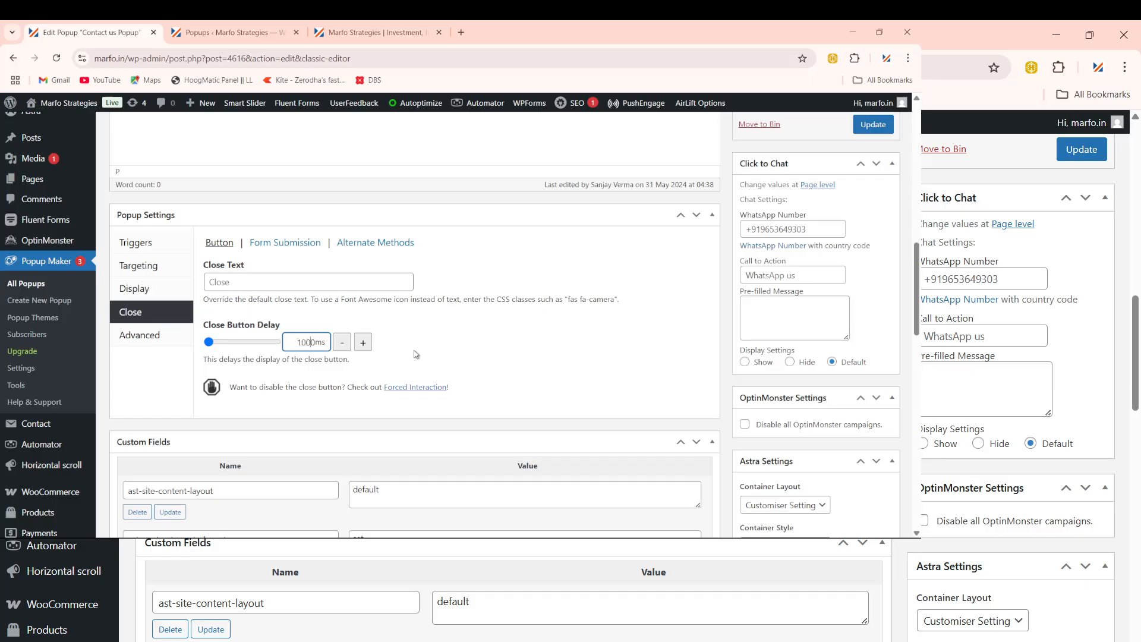
left_click(872, 125)
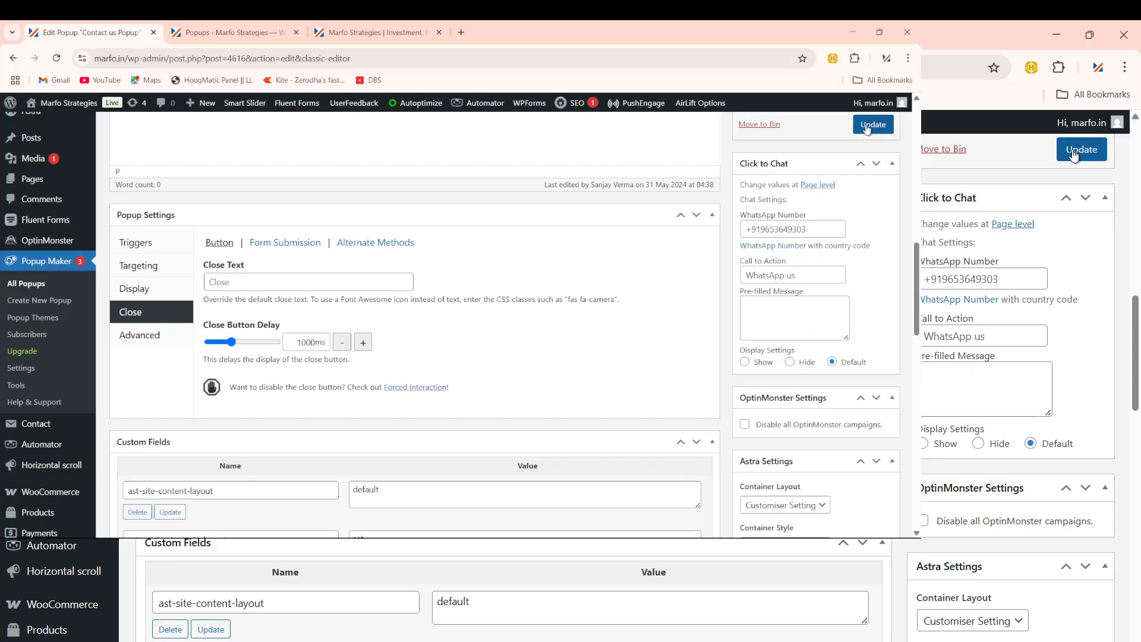
Step: Reload marfo.in twice until the Contact us slide-in form appears at the right
left_click(369, 34)
left_click(355, 53)
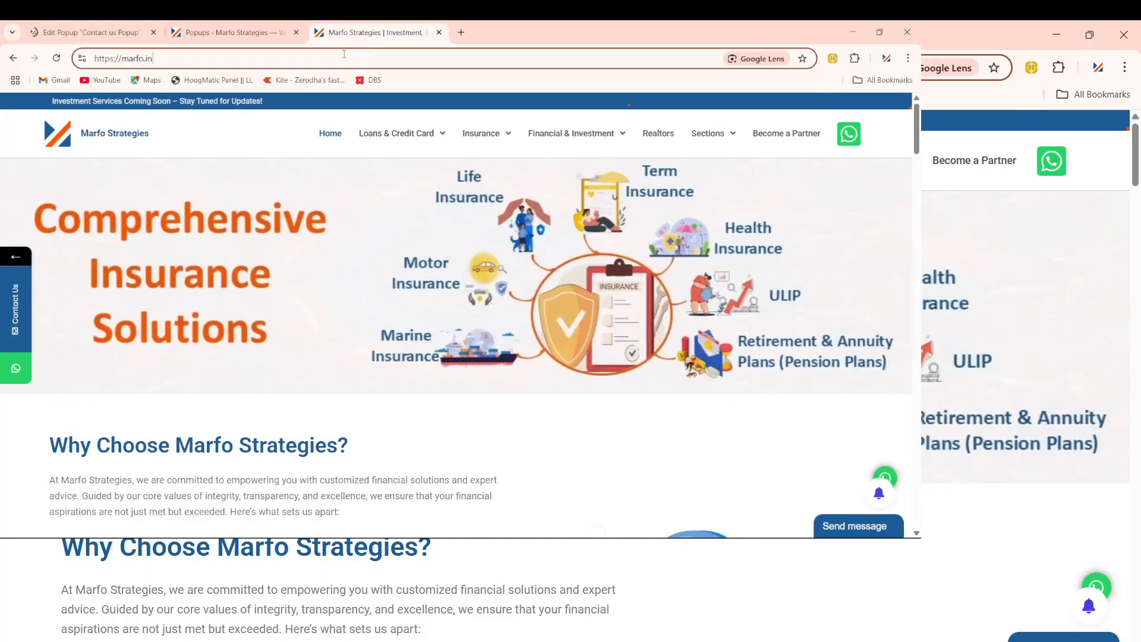
left_click(344, 54)
key("Return")
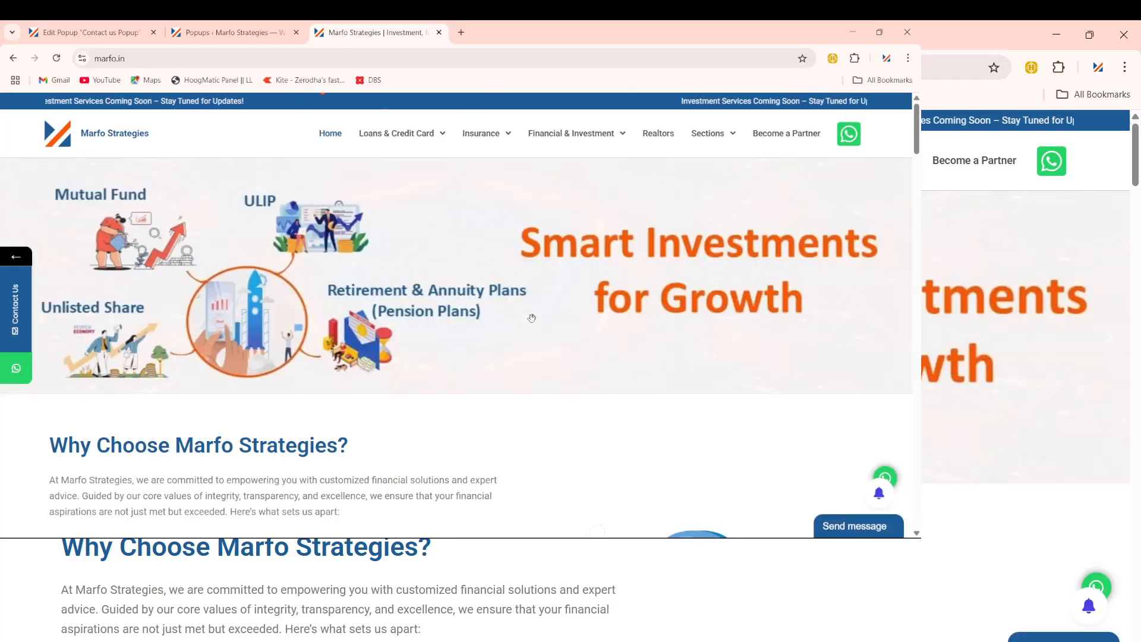
scroll(732, 420, "down", 5)
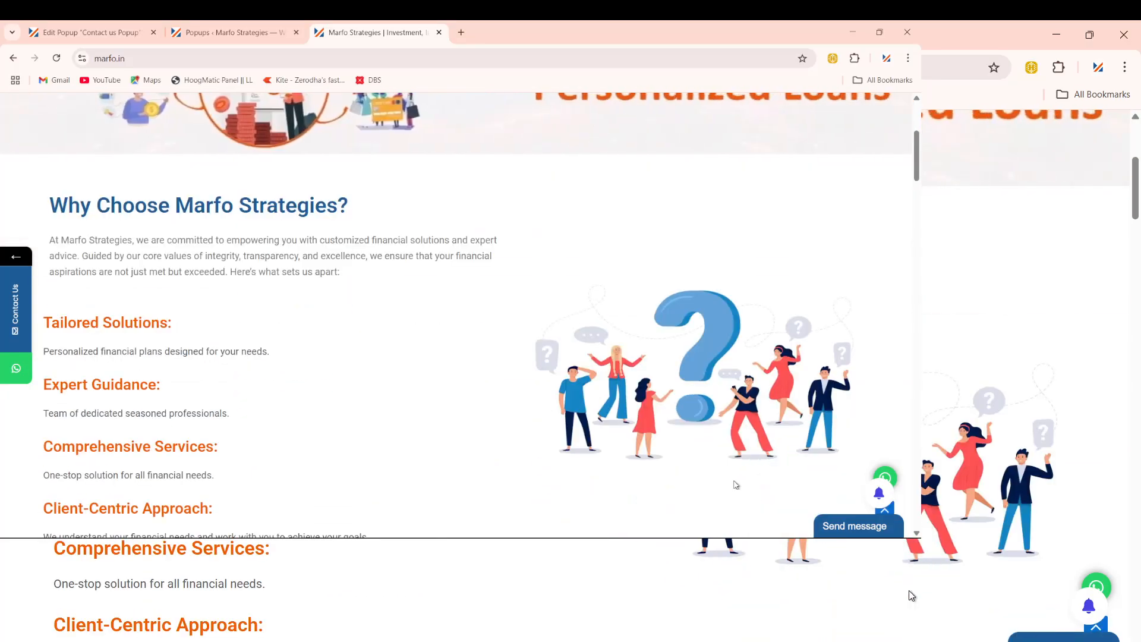
scroll(671, 357, "up", 4)
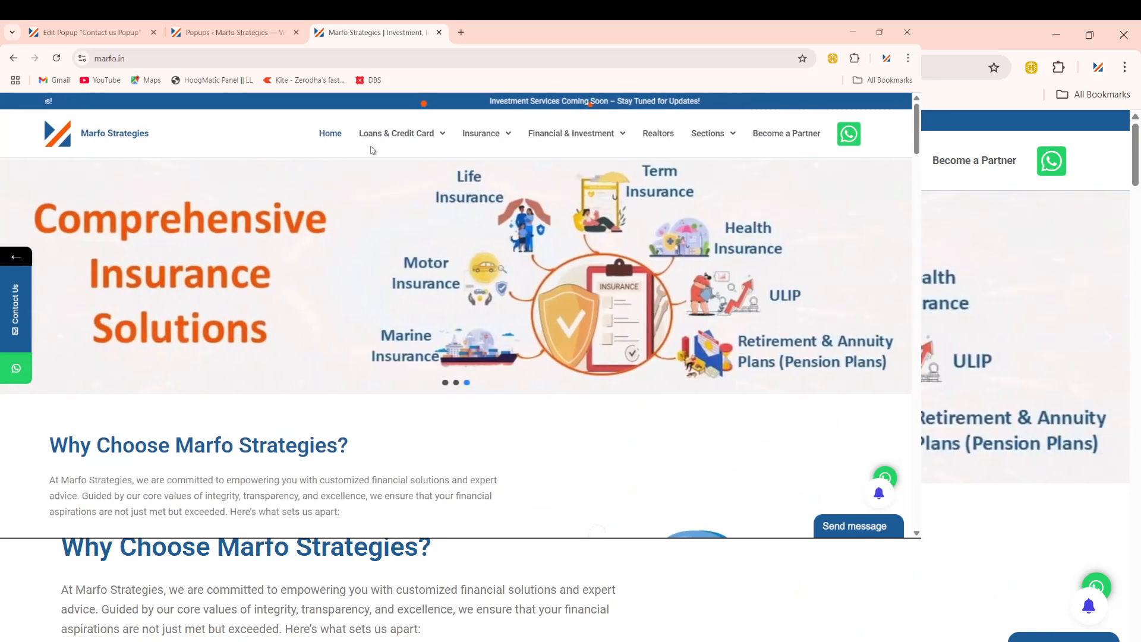
left_click(246, 57)
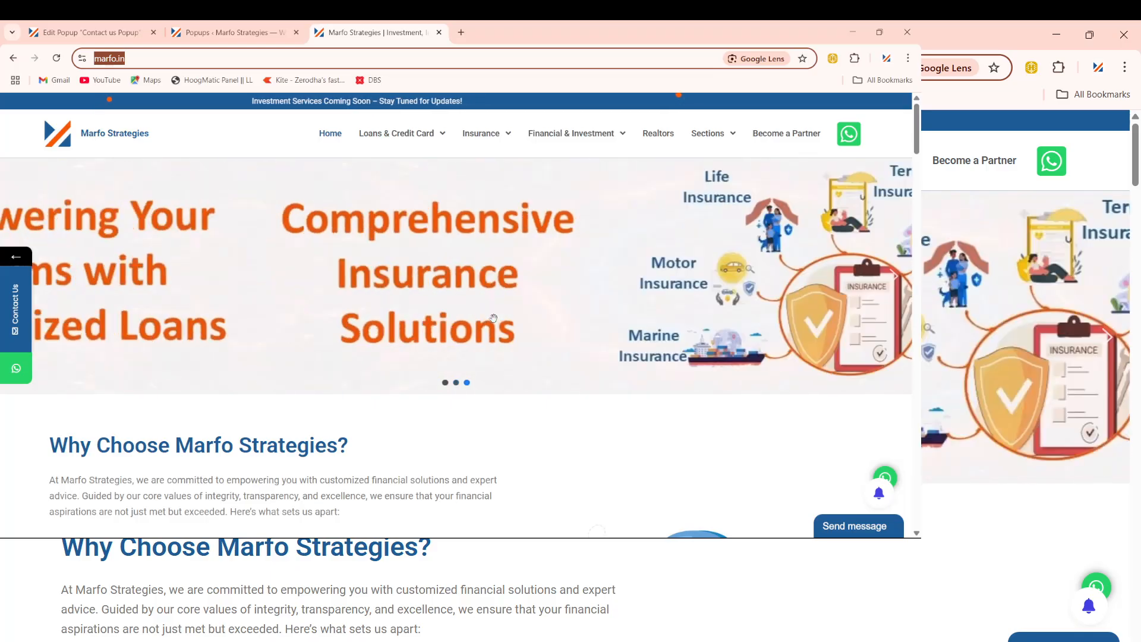
key("Return")
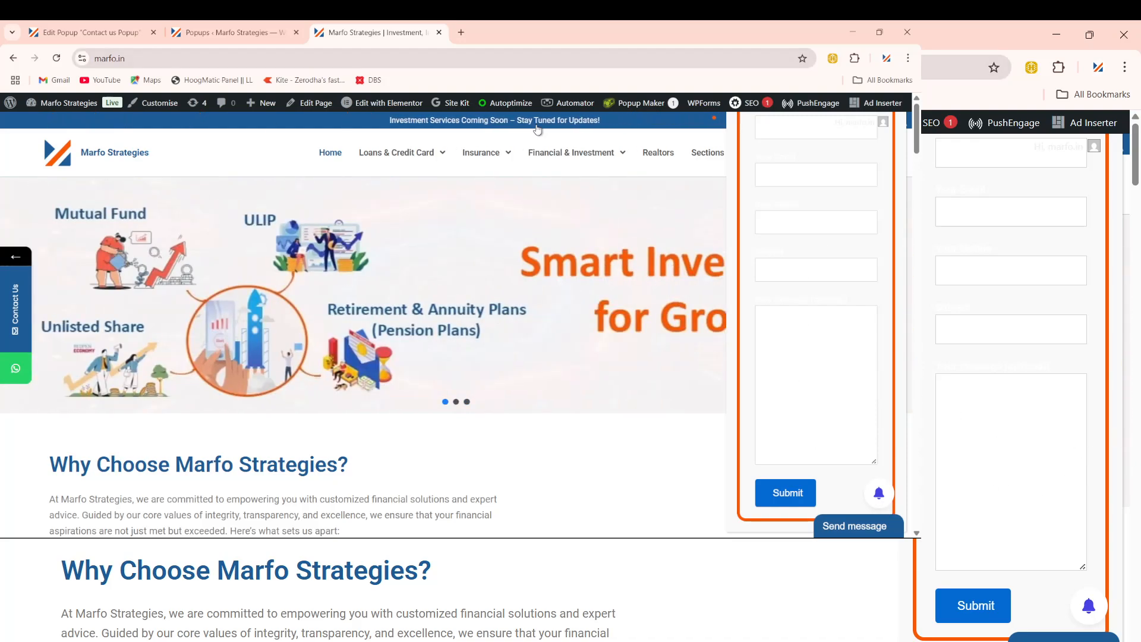
Step: Set the popup theme to Cutting Edge, update it, and ready the live site for reload
left_click(107, 32)
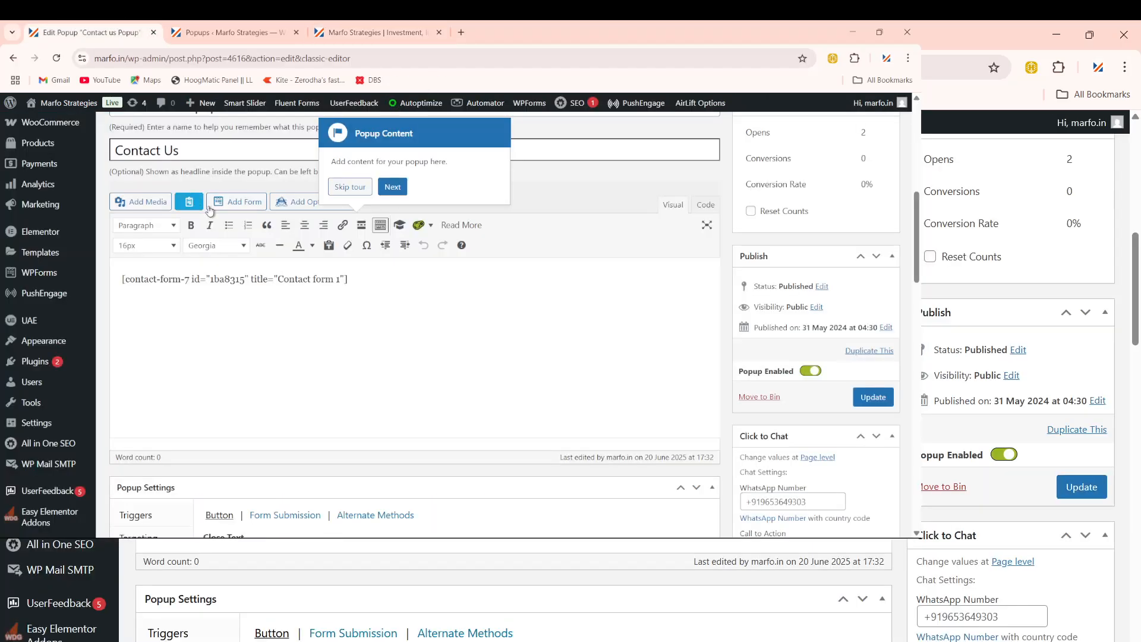
scroll(309, 386, "down", 4)
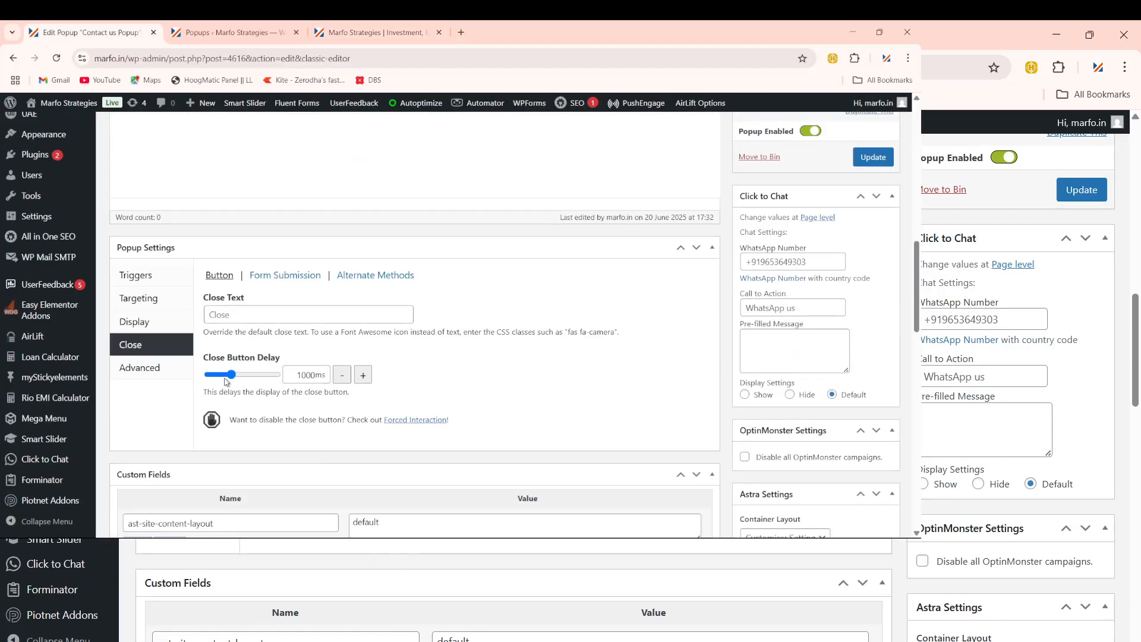
left_click(134, 321)
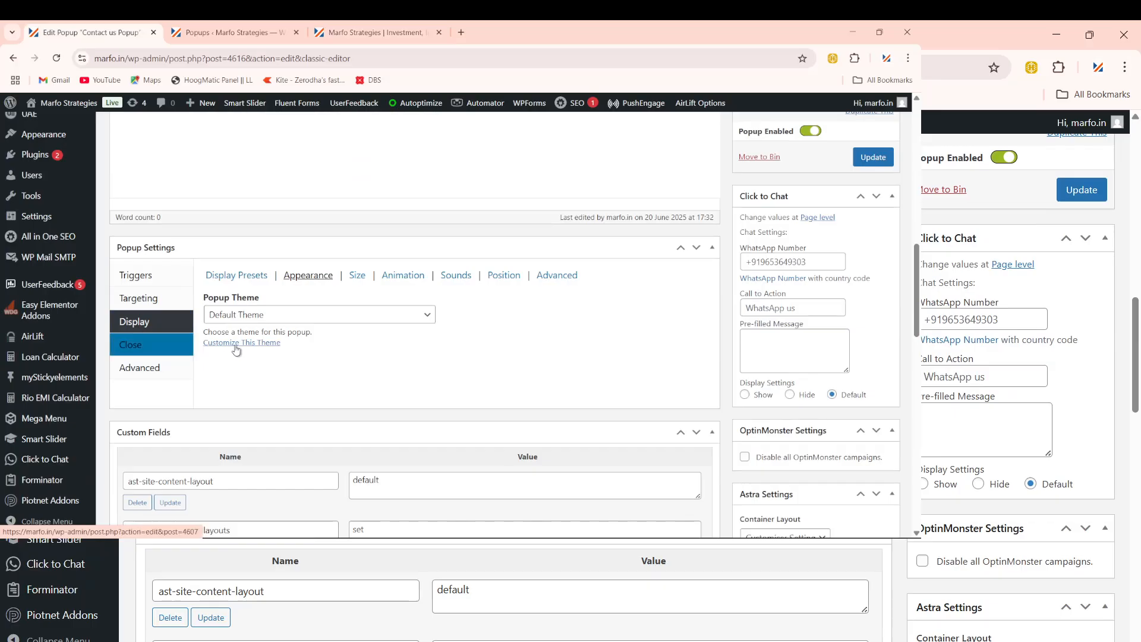
left_click(265, 316)
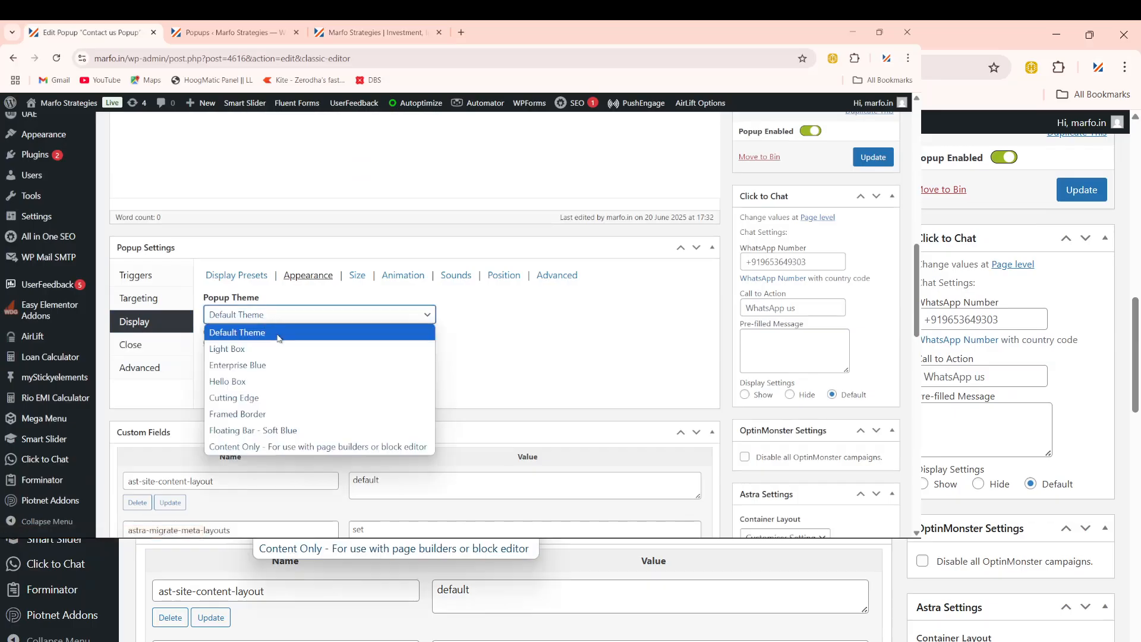
left_click(226, 399)
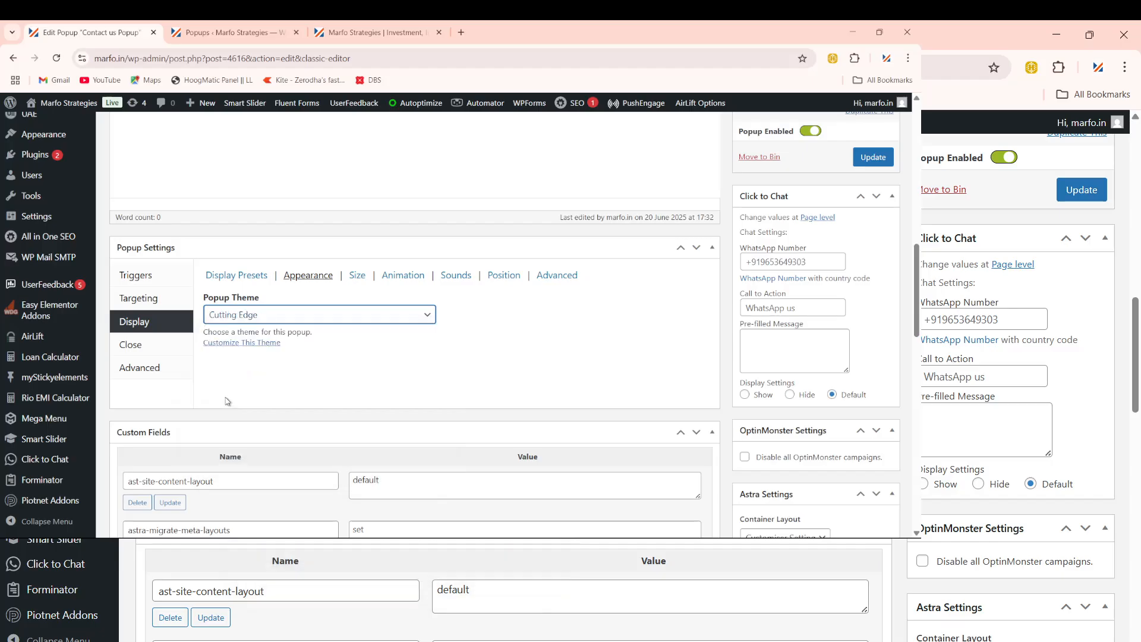
left_click(871, 162)
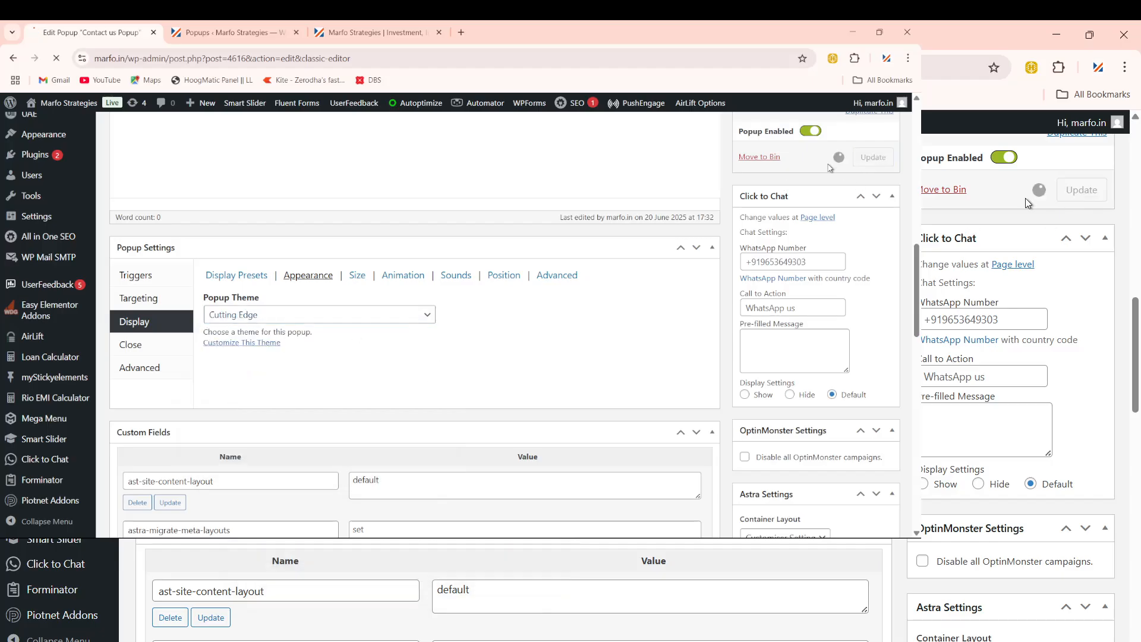
left_click(358, 35)
left_click(340, 58)
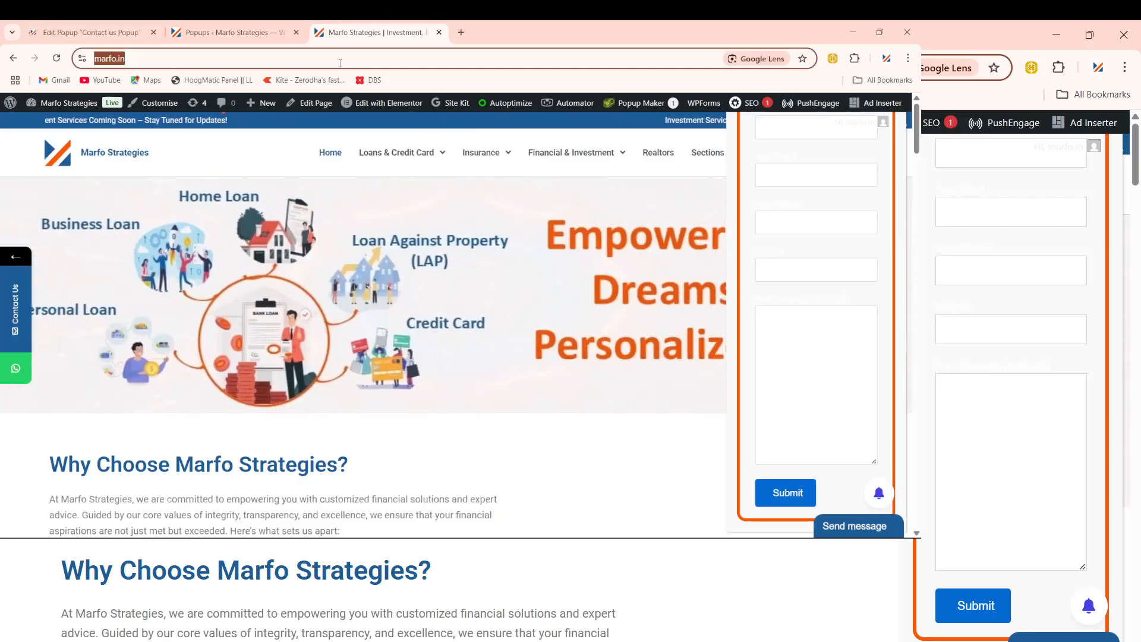
Step: Reload marfo.in to inspect the blue Cutting Edge popup, then return to the Popups list
key("Return")
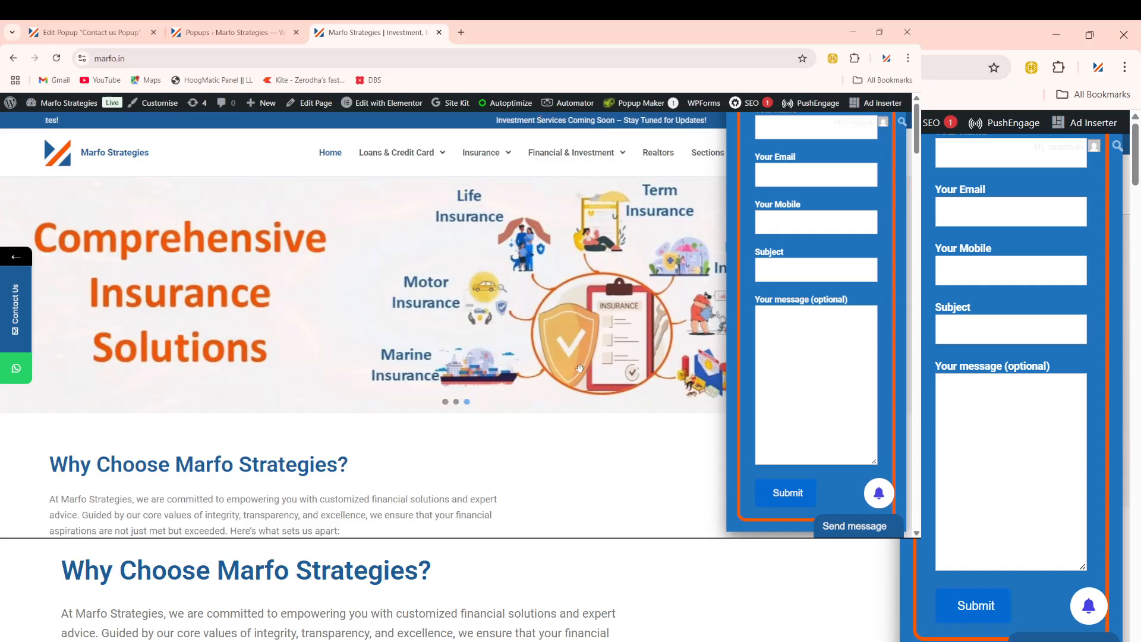
scroll(415, 331, "down", 1)
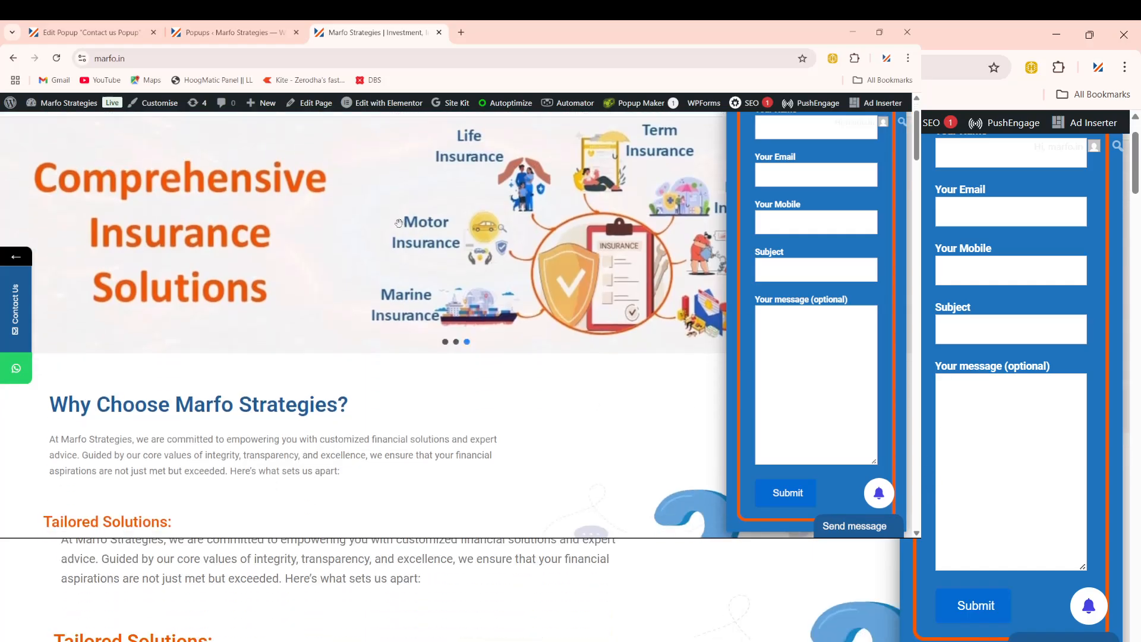
left_click(249, 32)
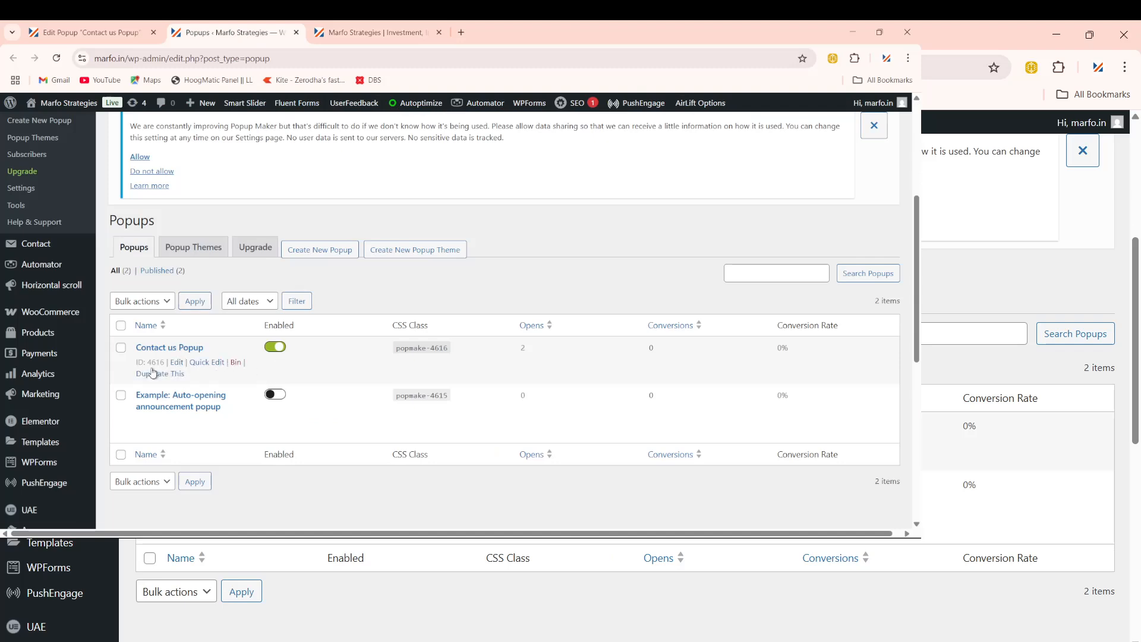
Step: Delete the contact-form-7 shortcode from the Contact us popup's content
left_click(89, 32)
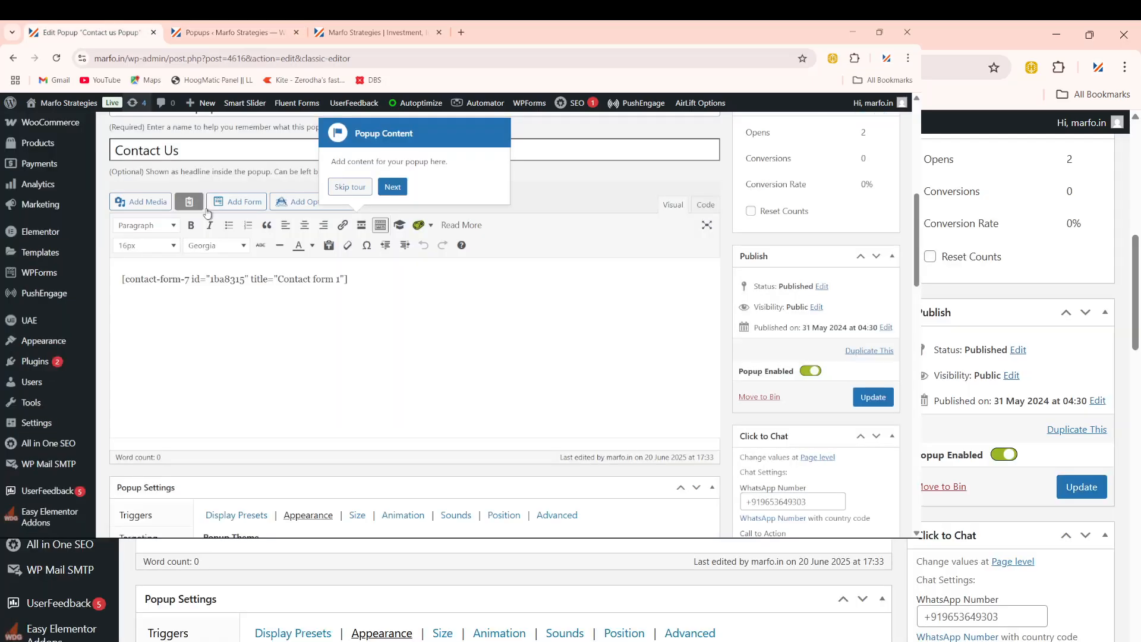
left_click_drag(373, 286, 104, 289)
key("BackSpace")
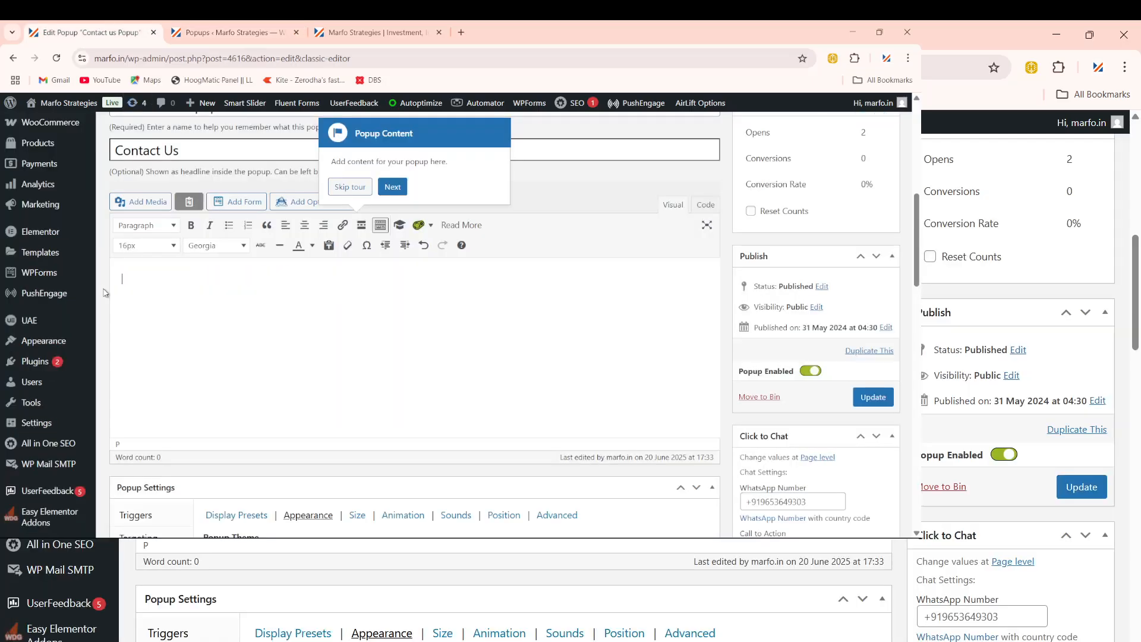
Step: Step through the guided tour past triggers, targeting, display and theme
left_click(395, 186)
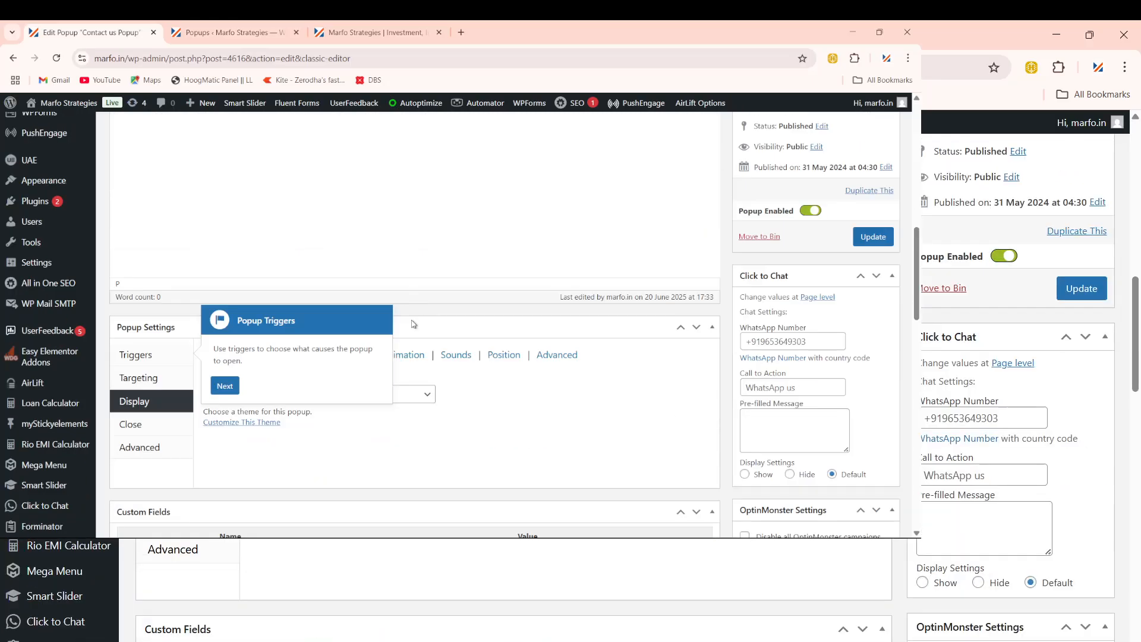
left_click(223, 256)
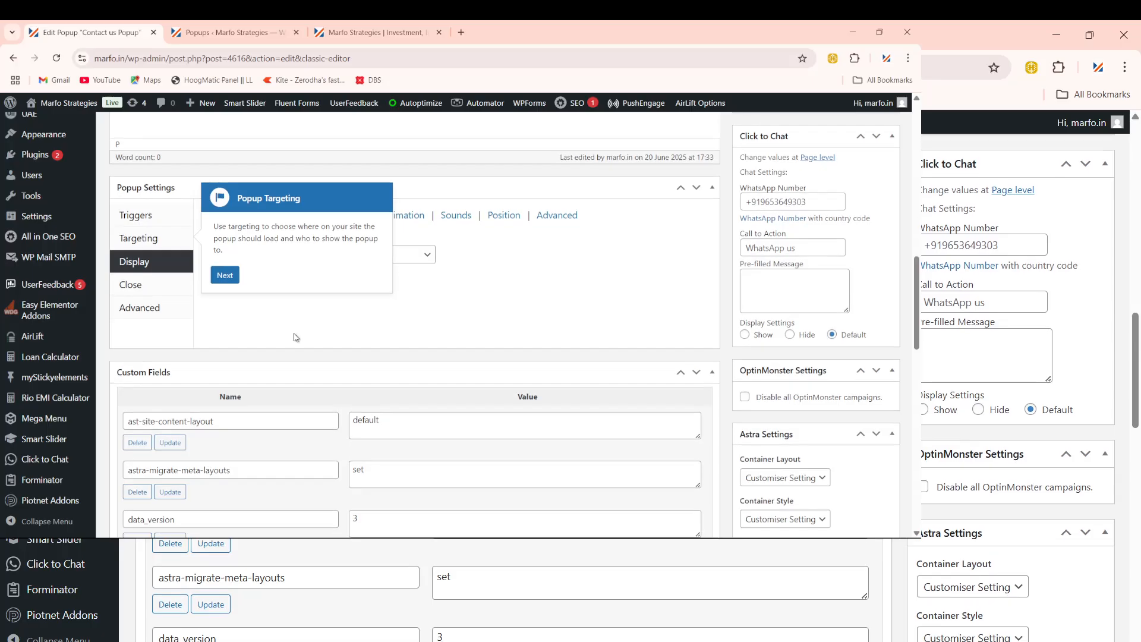
left_click(230, 267)
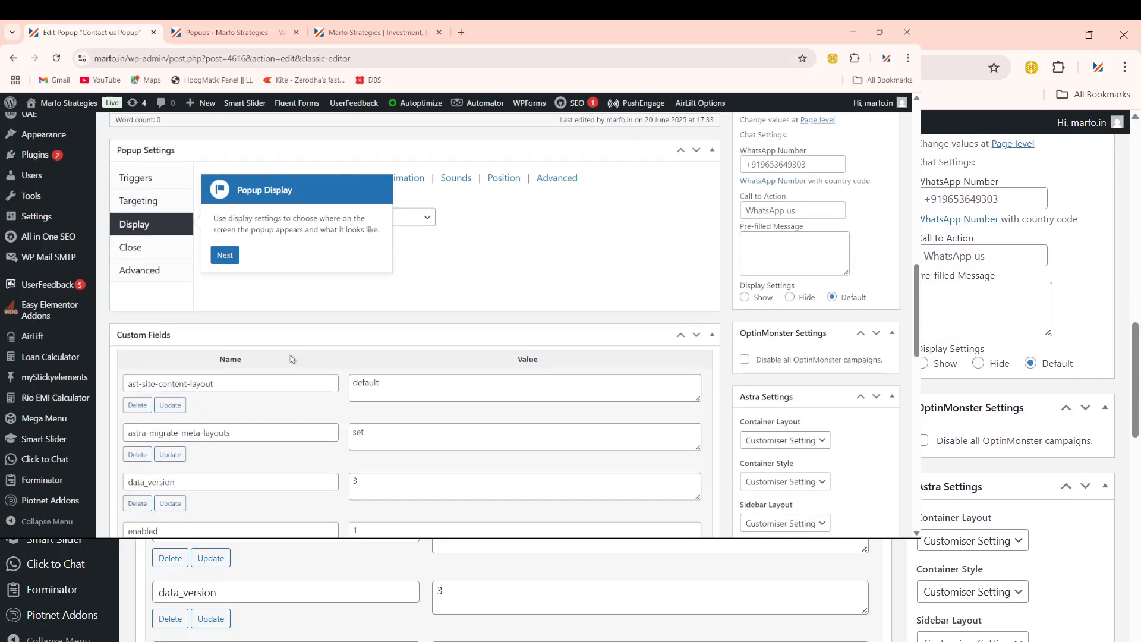
left_click(234, 255)
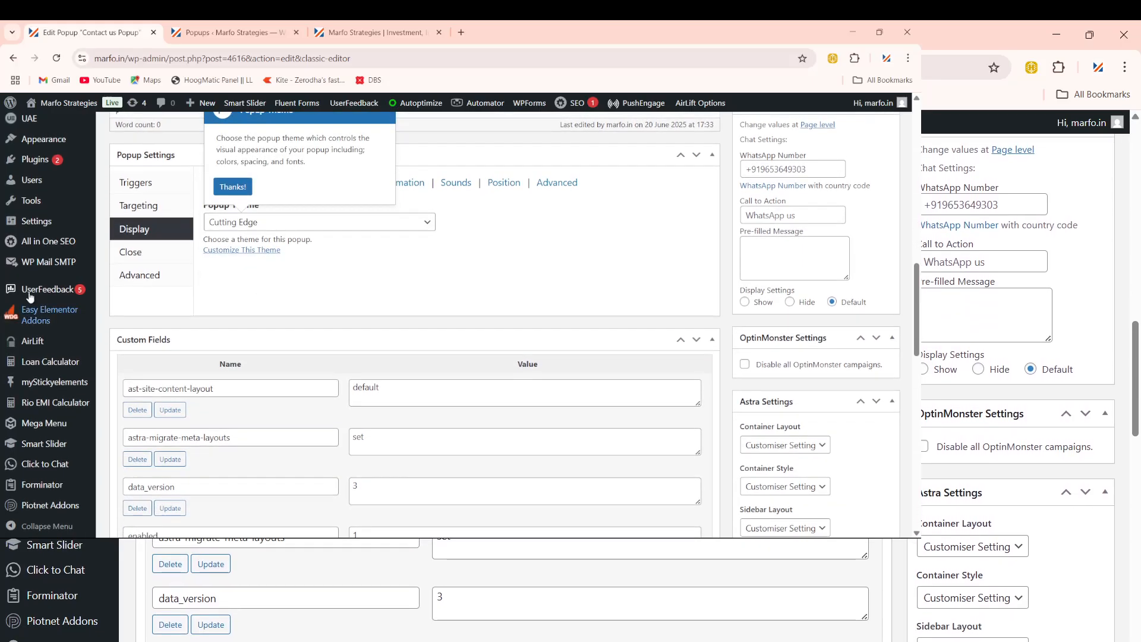
scroll(45, 333, "down", 2)
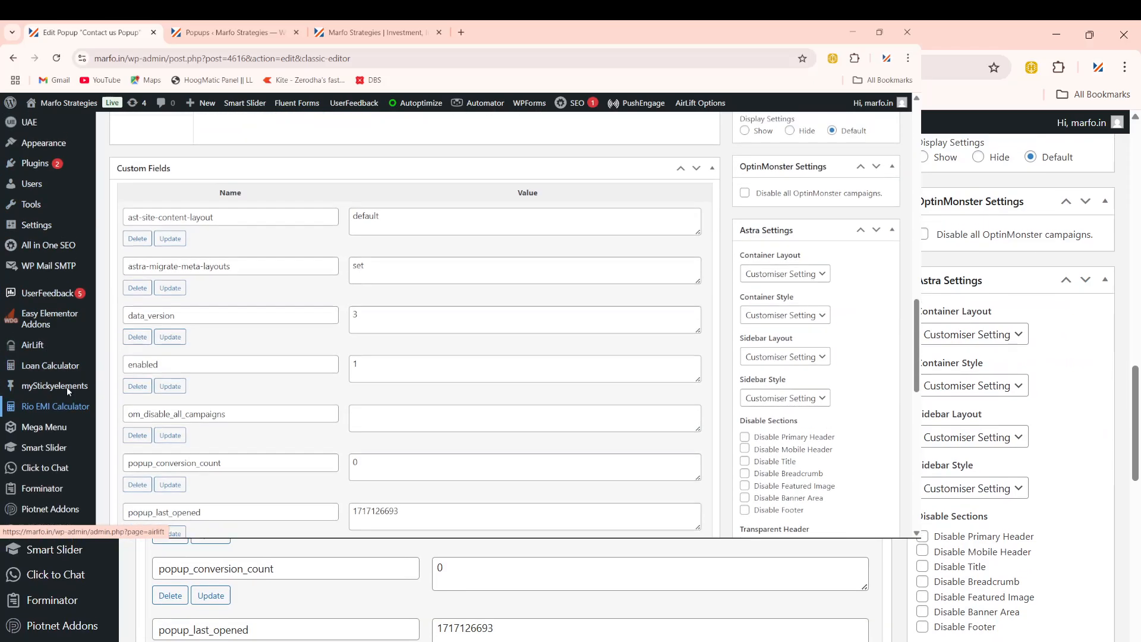
scroll(66, 387, "up", 3)
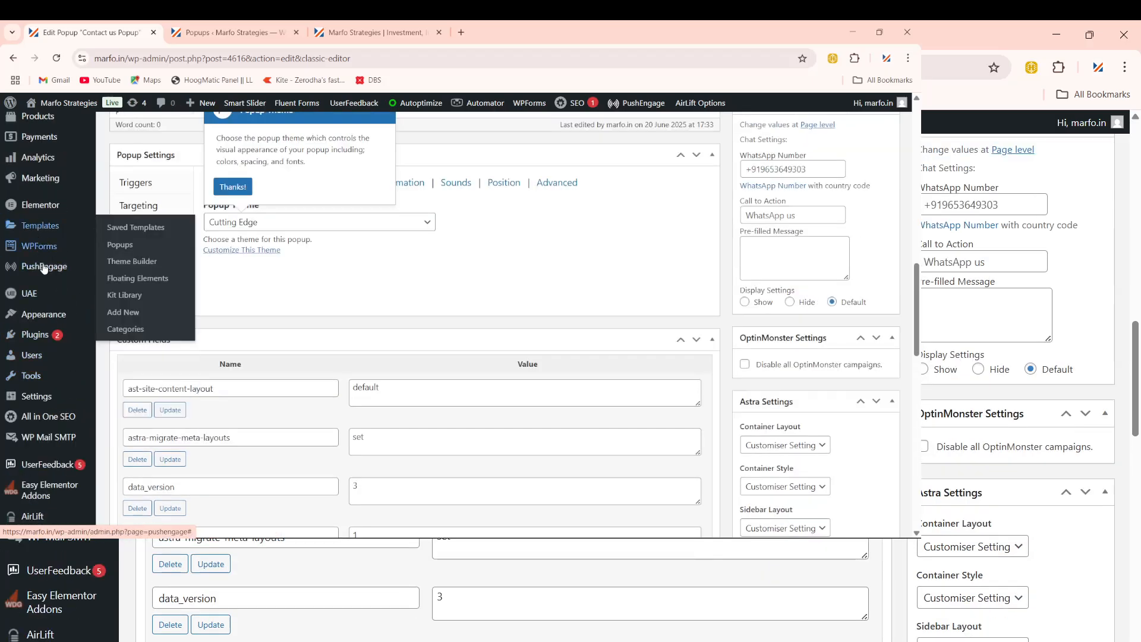
scroll(42, 265, "up", 3)
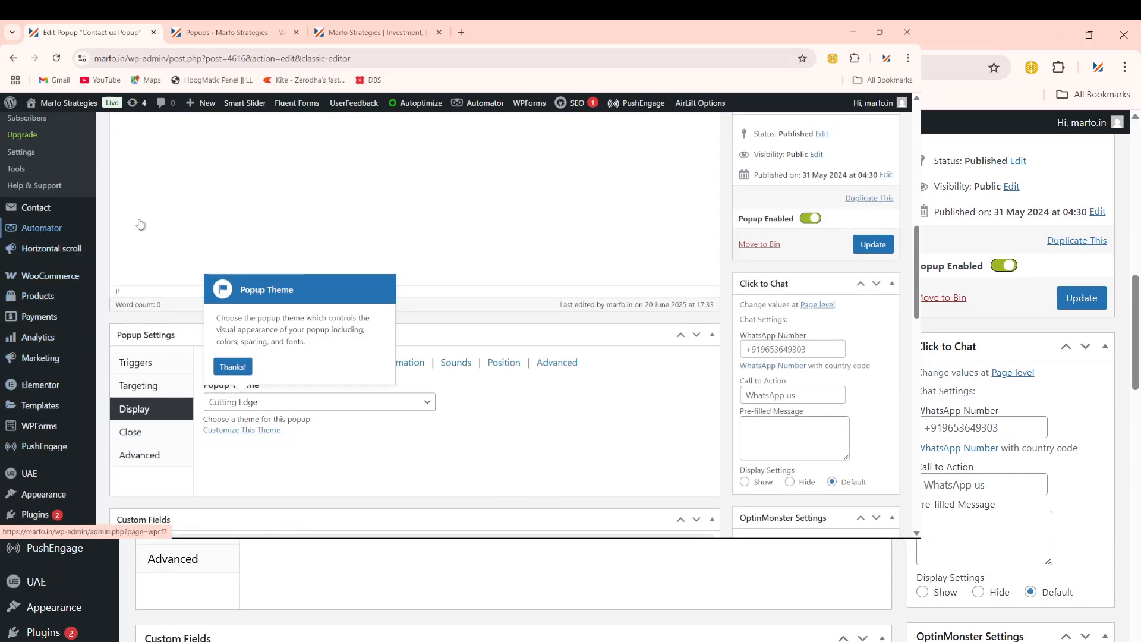
scroll(379, 271, "up", 4)
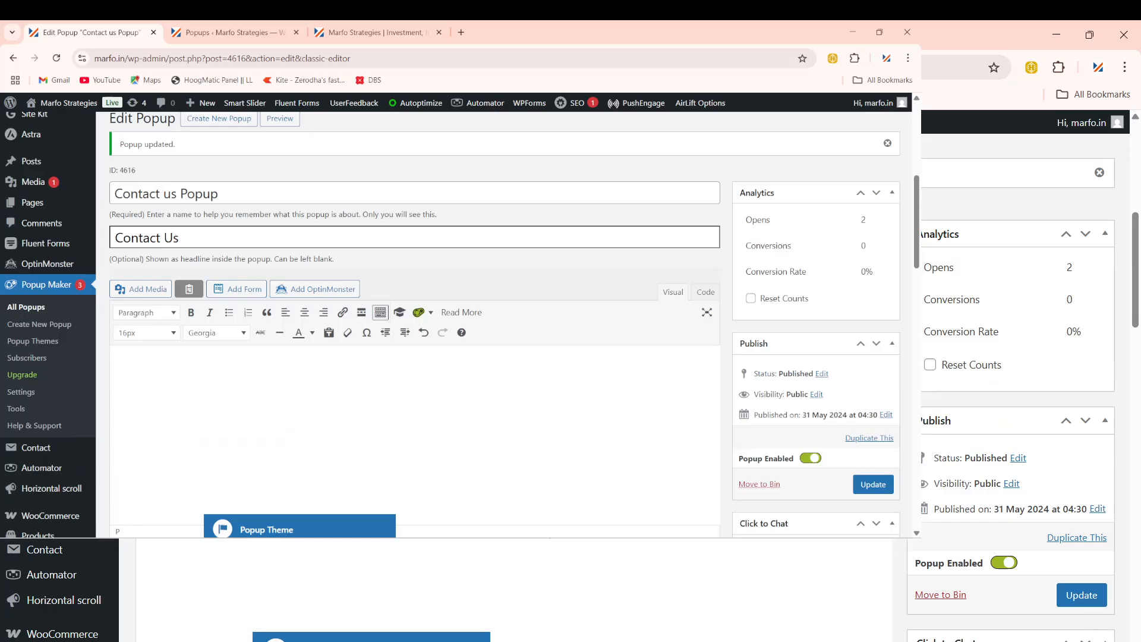
mouse_move(30, 246)
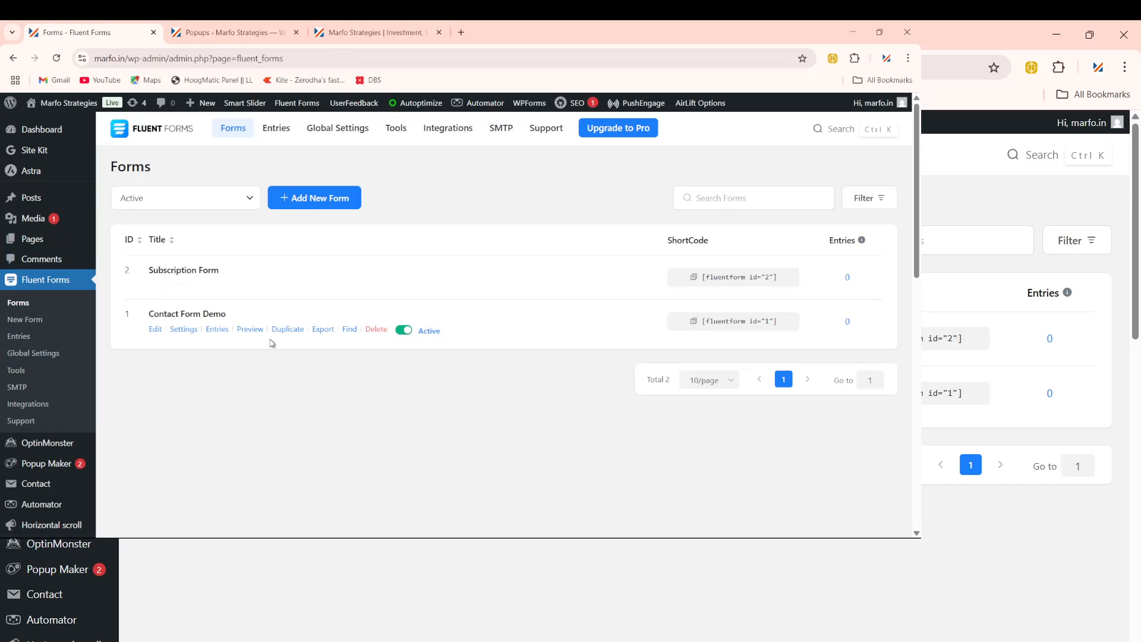
Step: Copy the Contact Form Demo shortcode [fluentform id="1"] and return to the Popups list
mouse_move(218, 289)
left_click(697, 324)
left_click(695, 322)
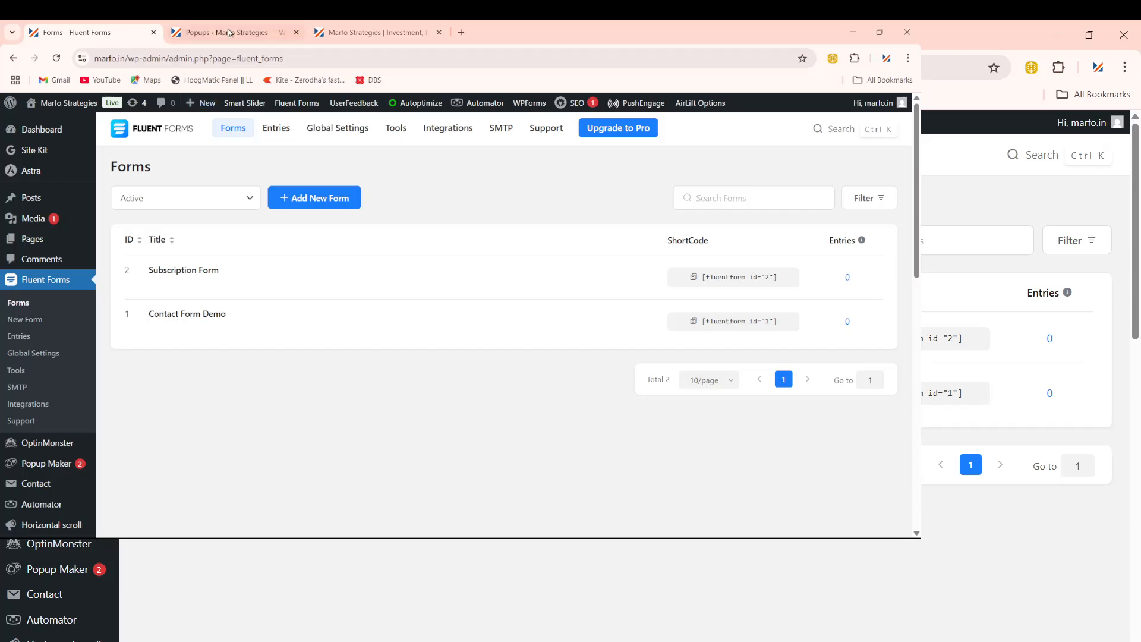
left_click(229, 33)
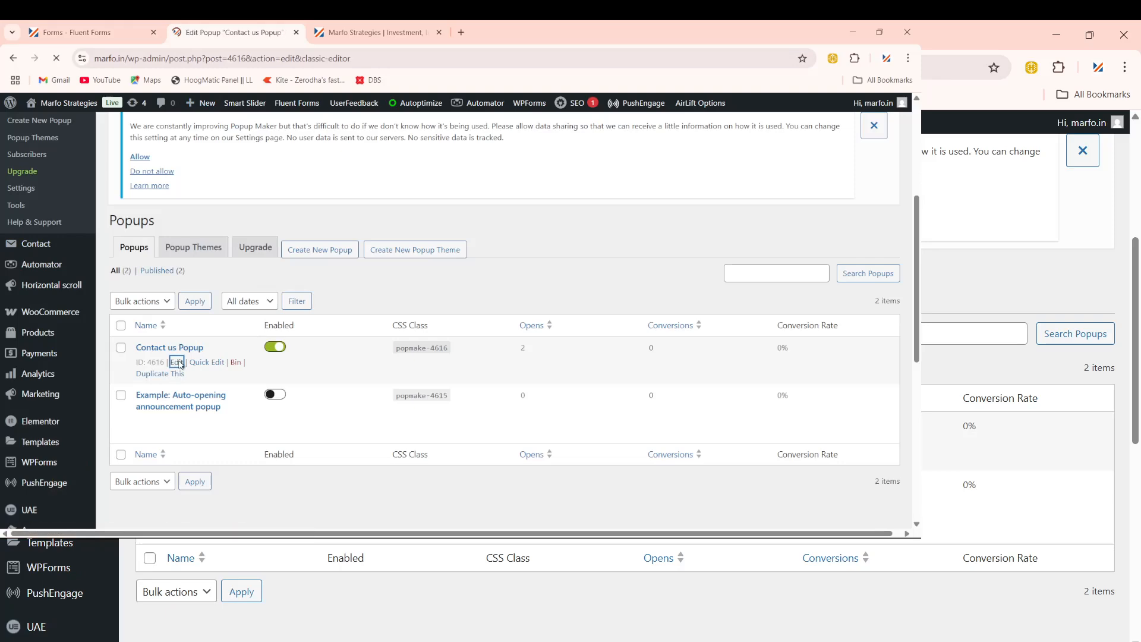
Step: Swap the popup content to [fluentform id="1"], update the popup, and view the marfo.in site
scroll(296, 380, "down", 3)
scroll(291, 407, "up", 3)
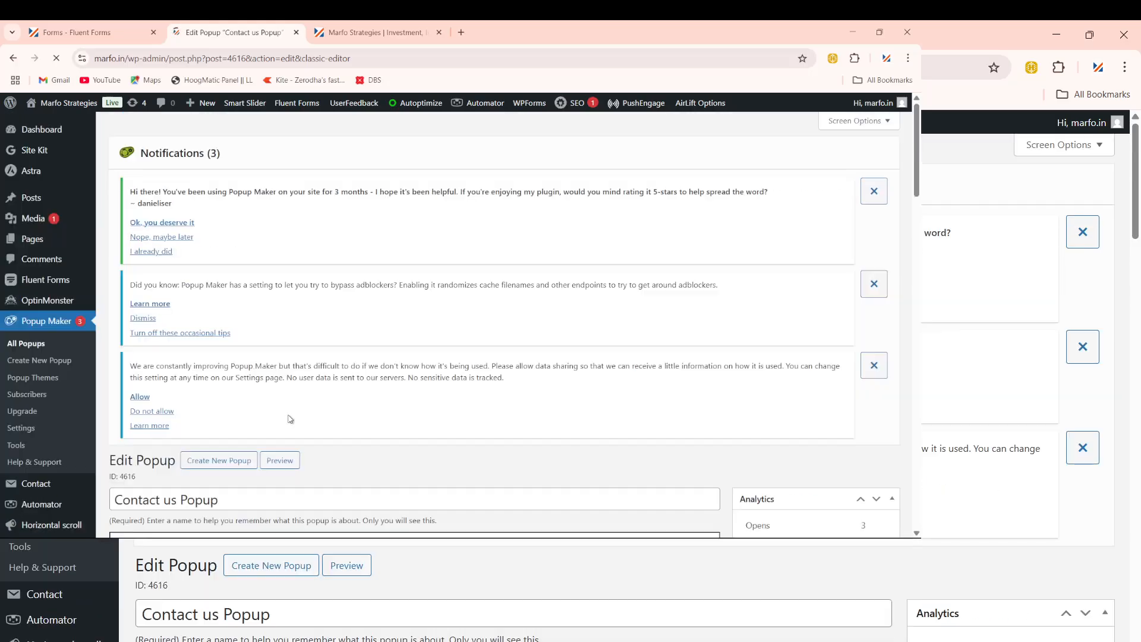
scroll(286, 434, "down", 4)
scroll(285, 434, "down", 7)
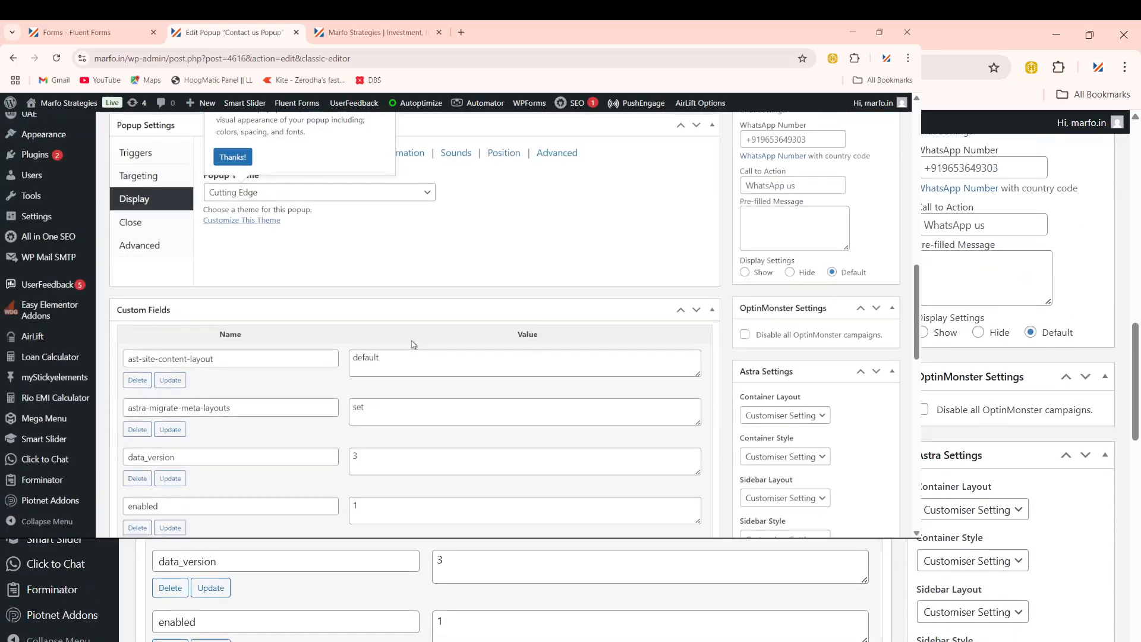
scroll(416, 347, "up", 2)
scroll(415, 347, "up", 3)
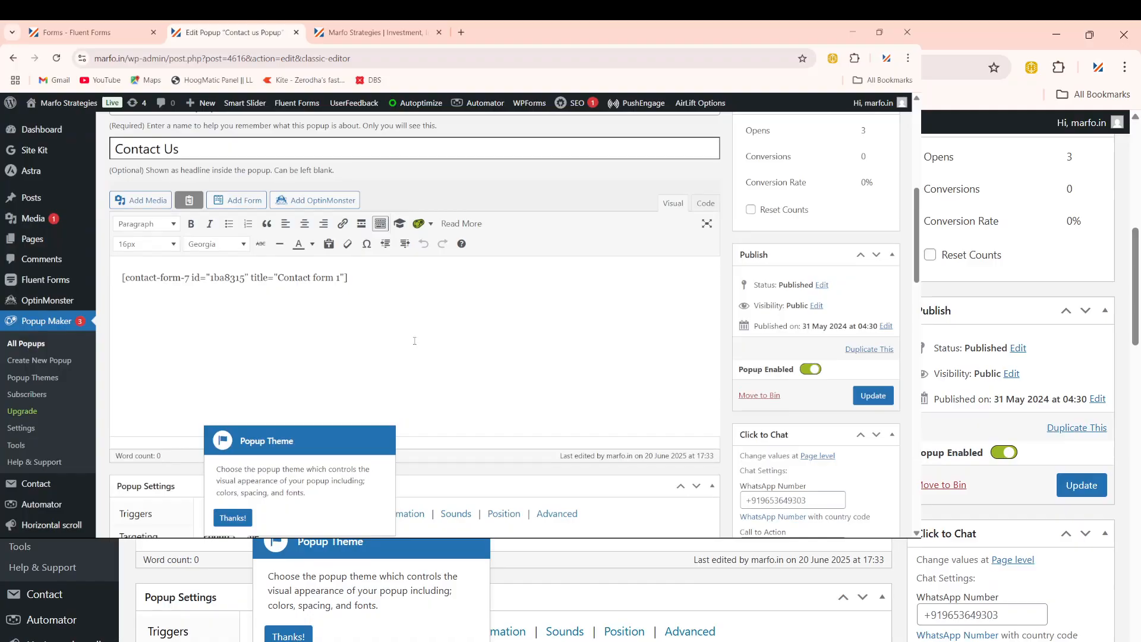
triple_click(407, 289)
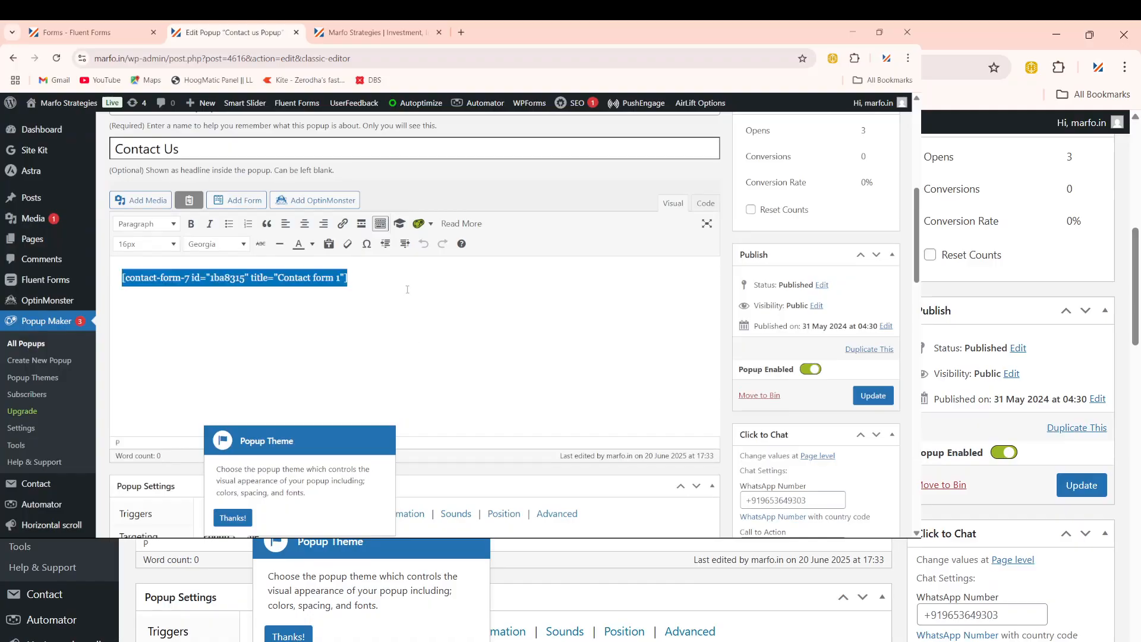
key("BackSpace")
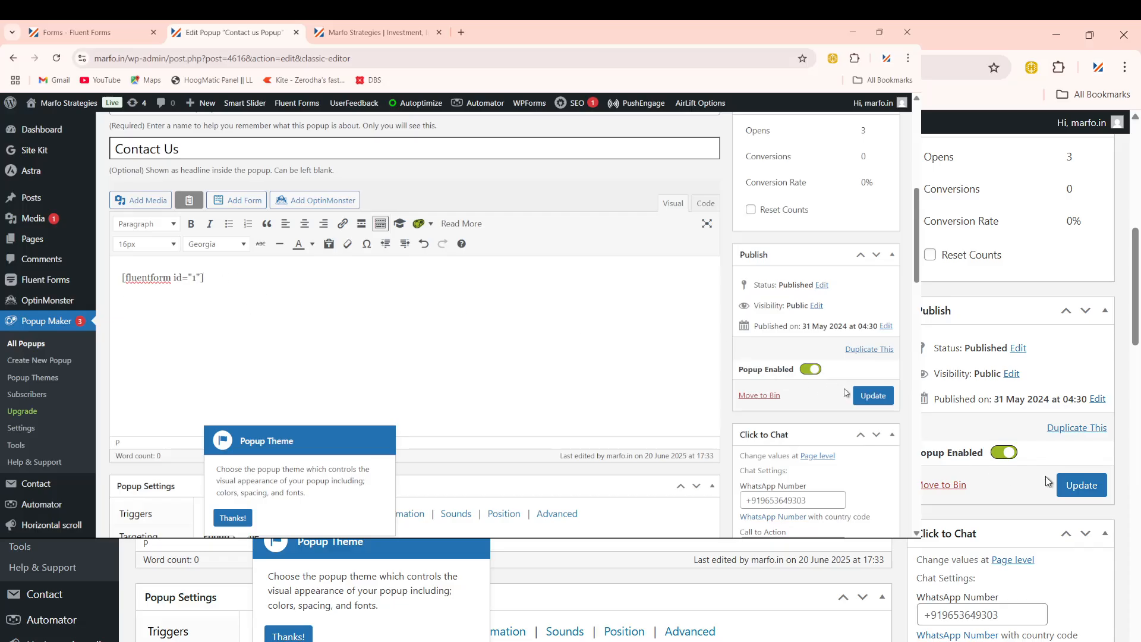
left_click(879, 400)
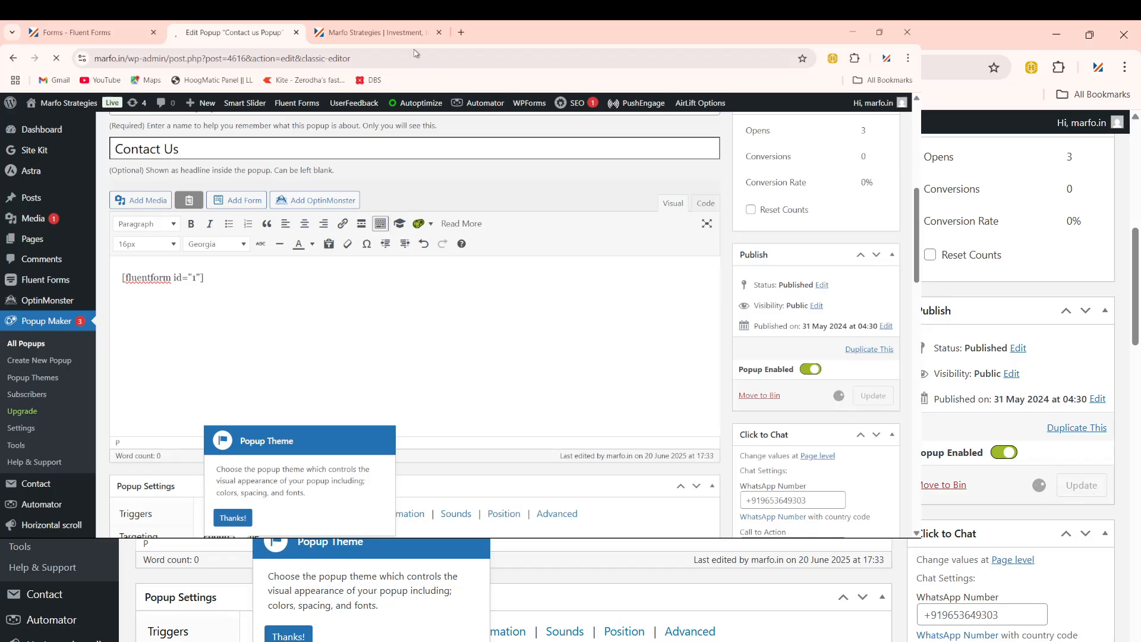
left_click(380, 32)
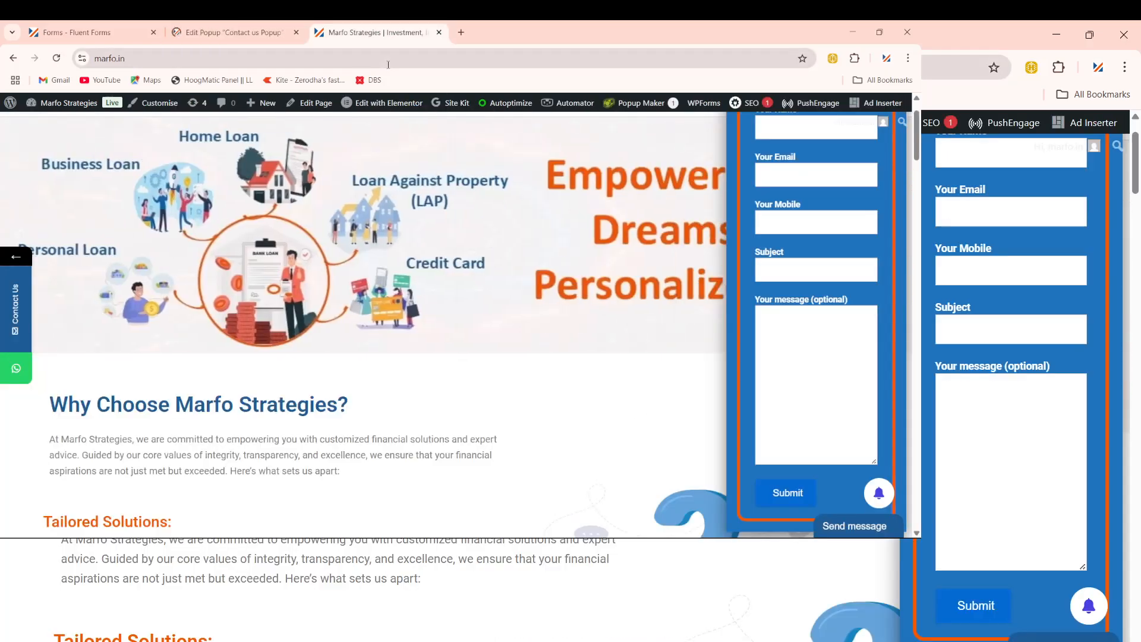
Step: Reload marfo.in to see the Contact Us popup showing the Fluent Forms fields
left_click(388, 62)
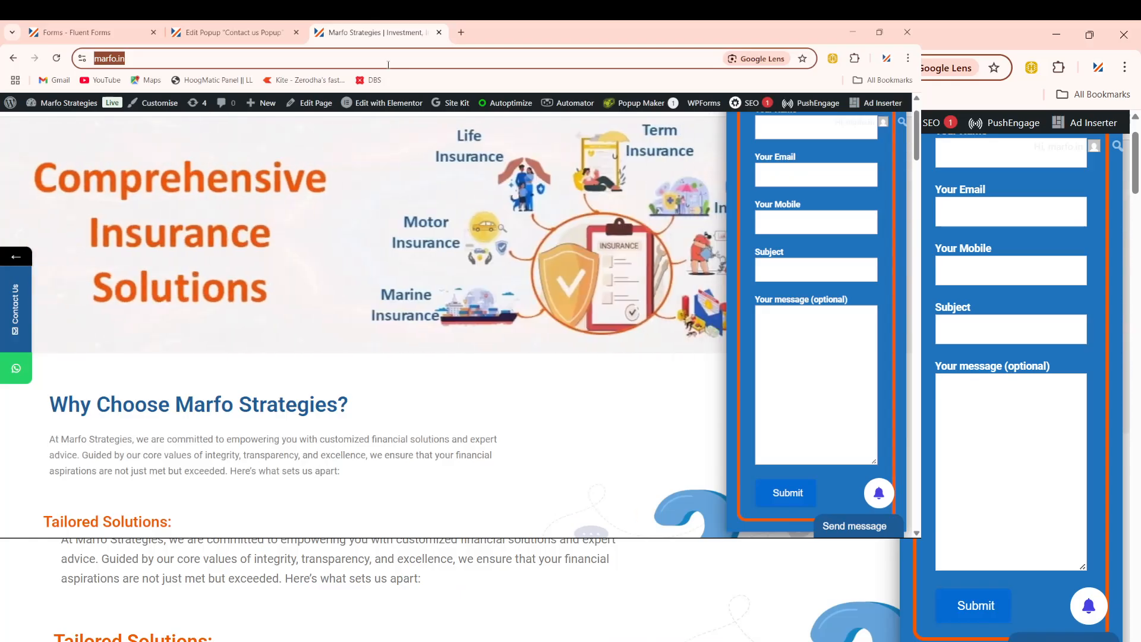
key("Return")
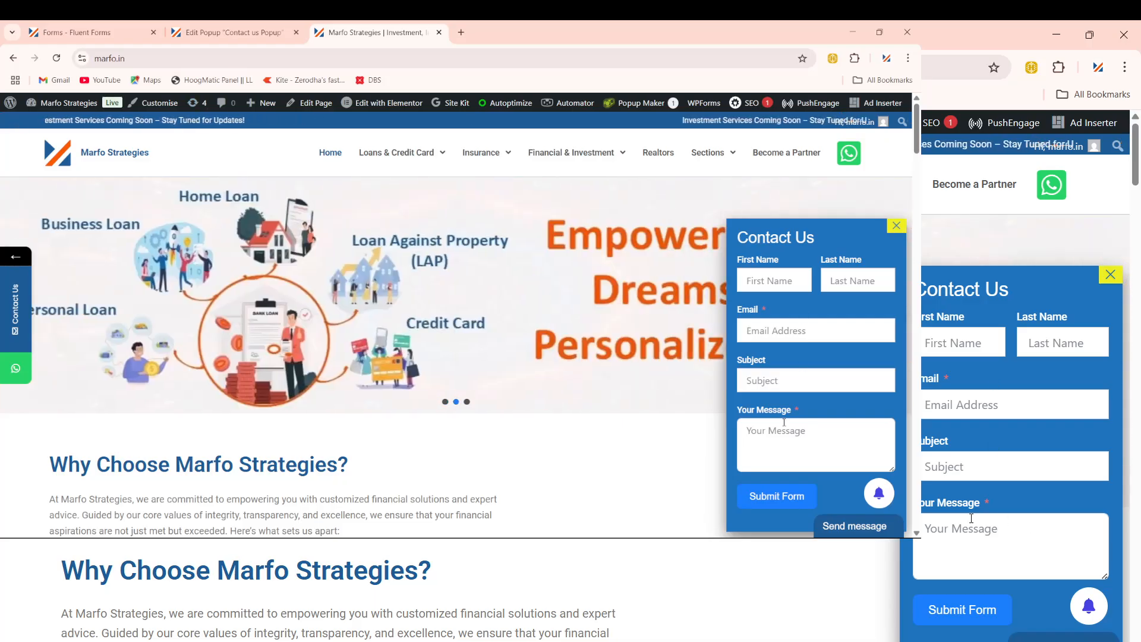
scroll(612, 415, "down", 1)
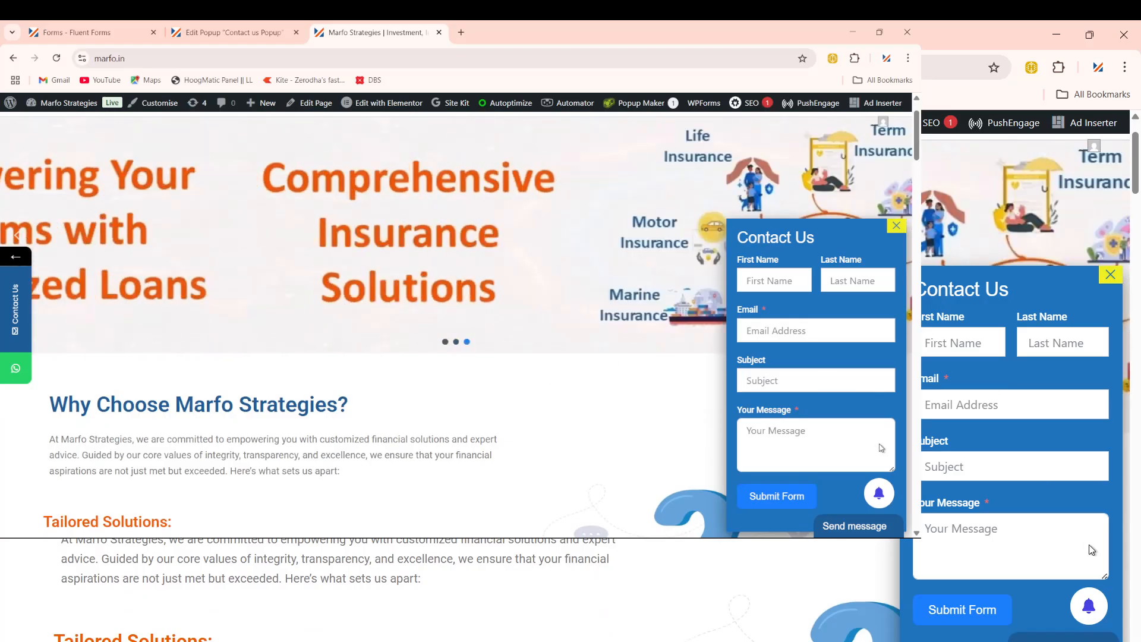
scroll(556, 380, "up", 1)
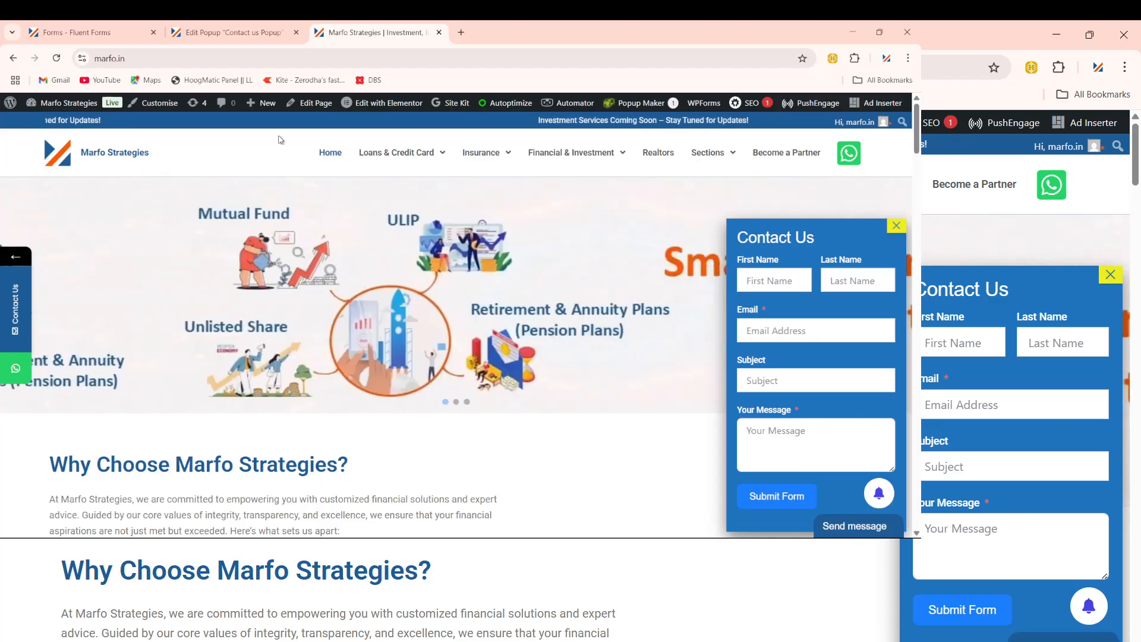
Step: Dismiss the Popup Theme tip and use 'Customize This Theme' to open the Cutting Edge theme editor
left_click(79, 36)
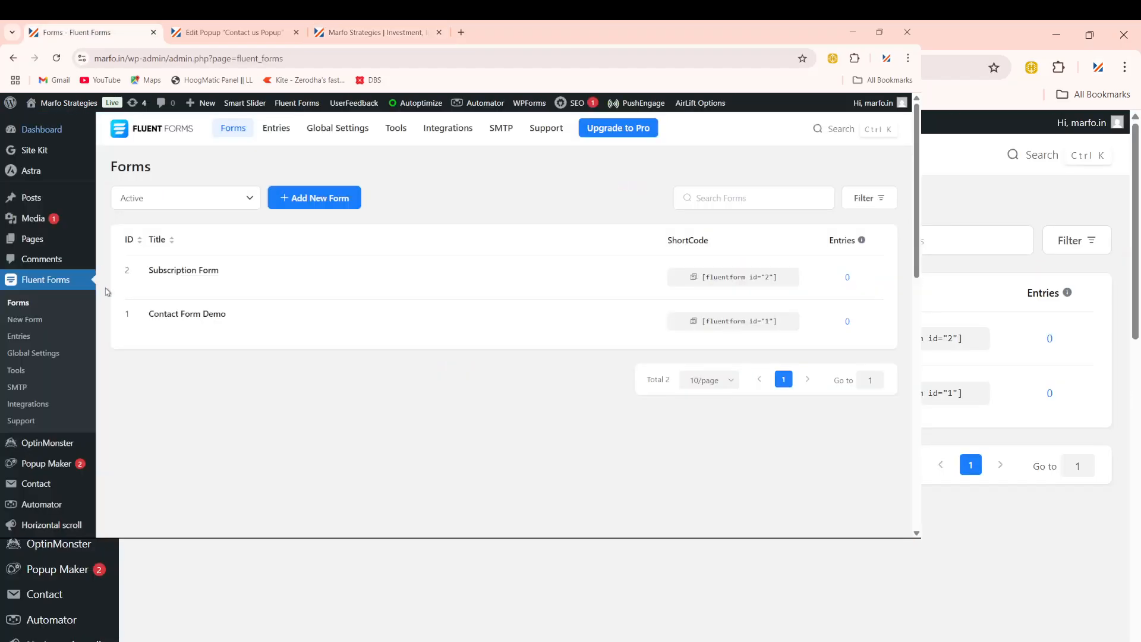
left_click(238, 36)
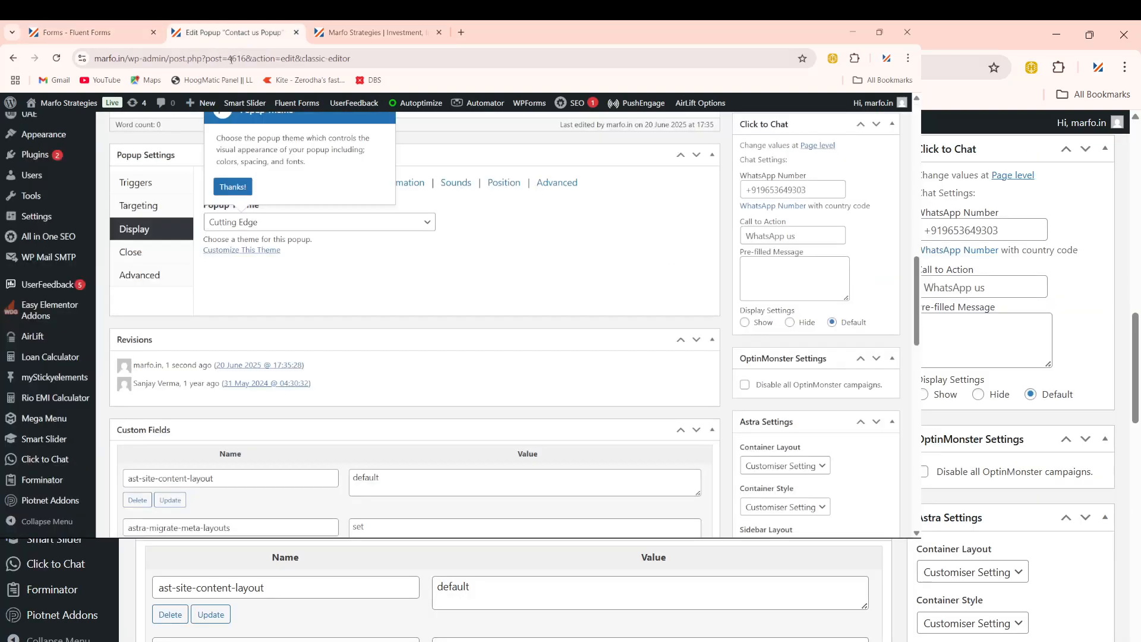
scroll(320, 466, "down", 2)
scroll(321, 465, "up", 5)
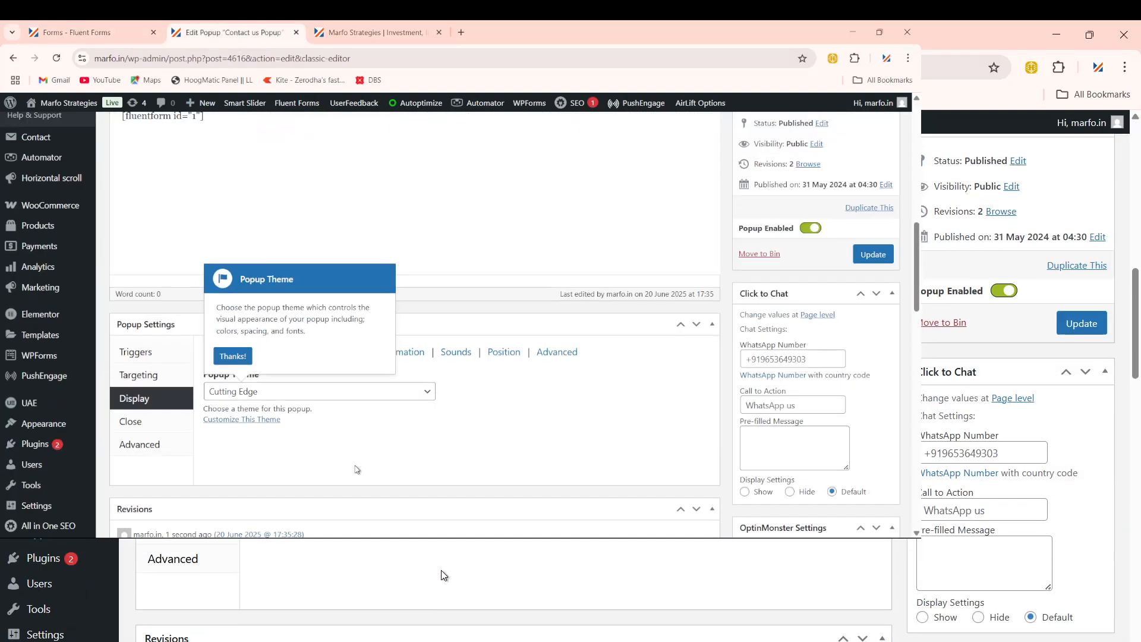
left_click(233, 367)
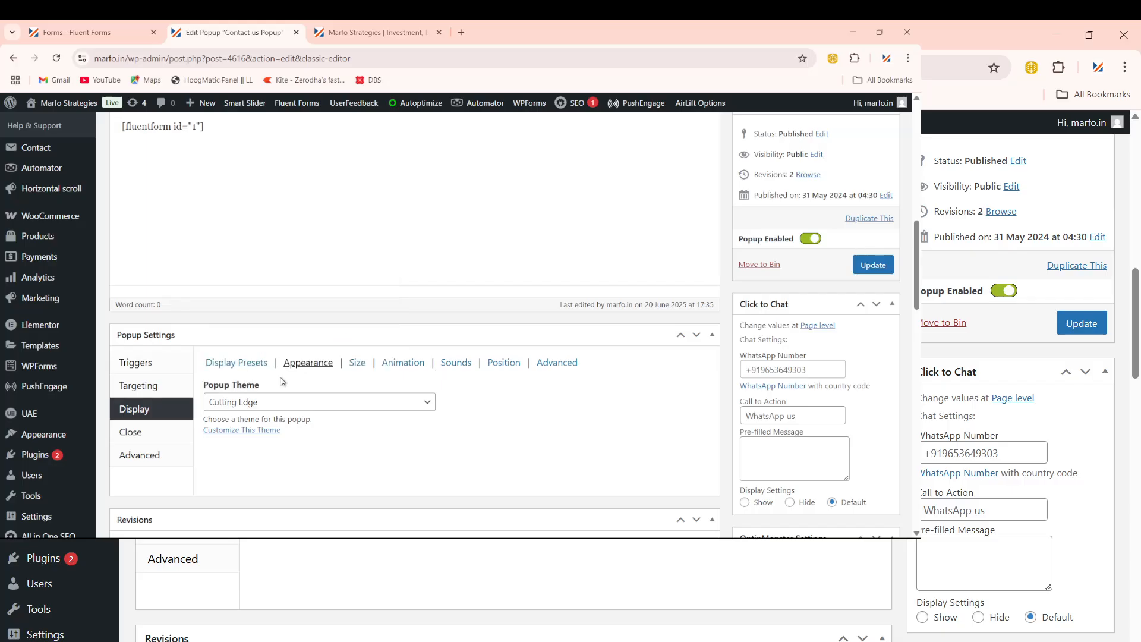
scroll(333, 403, "up", 1)
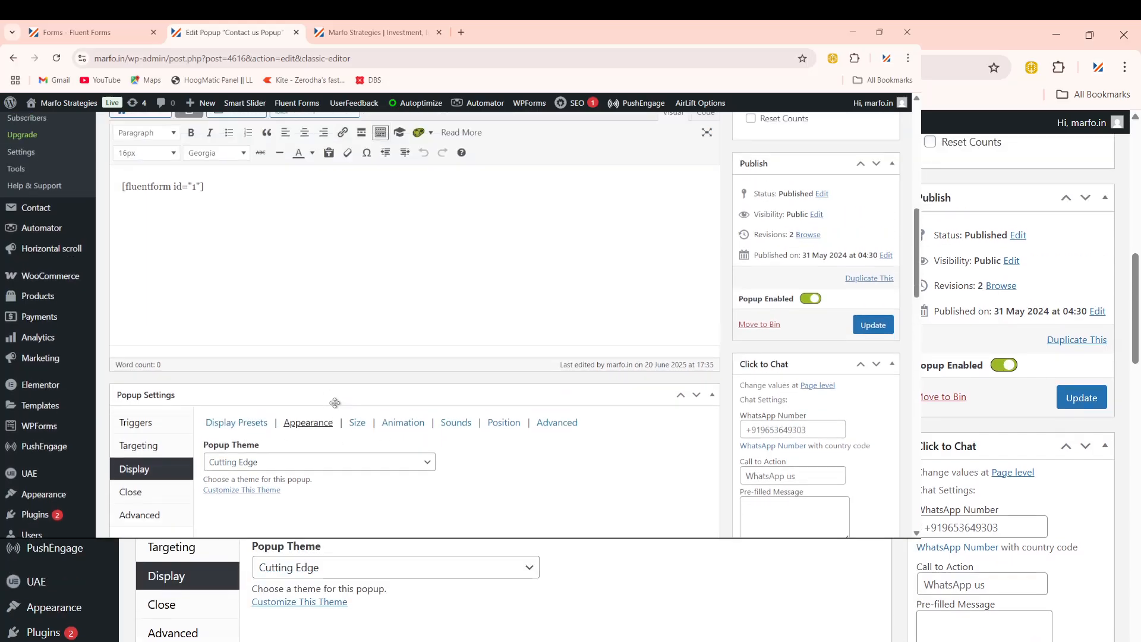
scroll(276, 456, "down", 2)
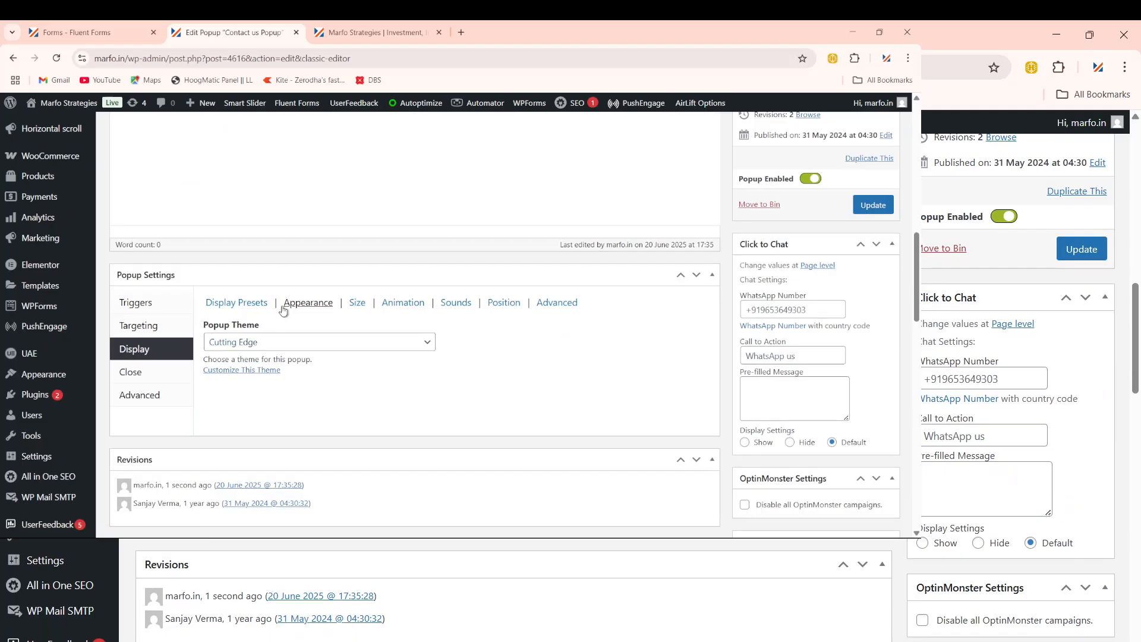
left_click(254, 377)
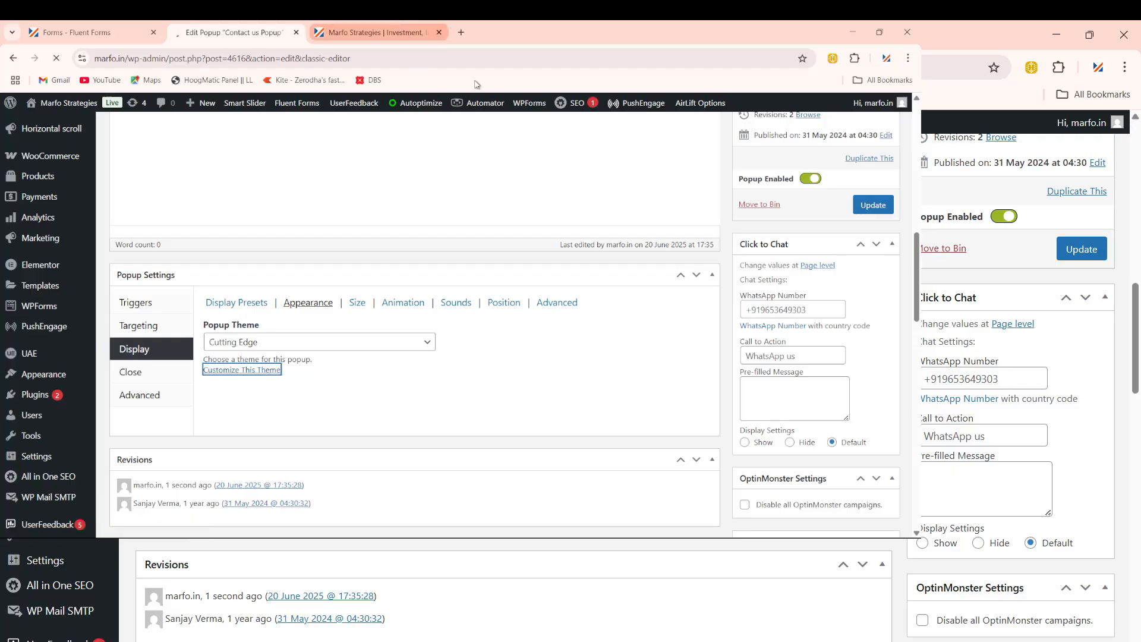
left_click(383, 33)
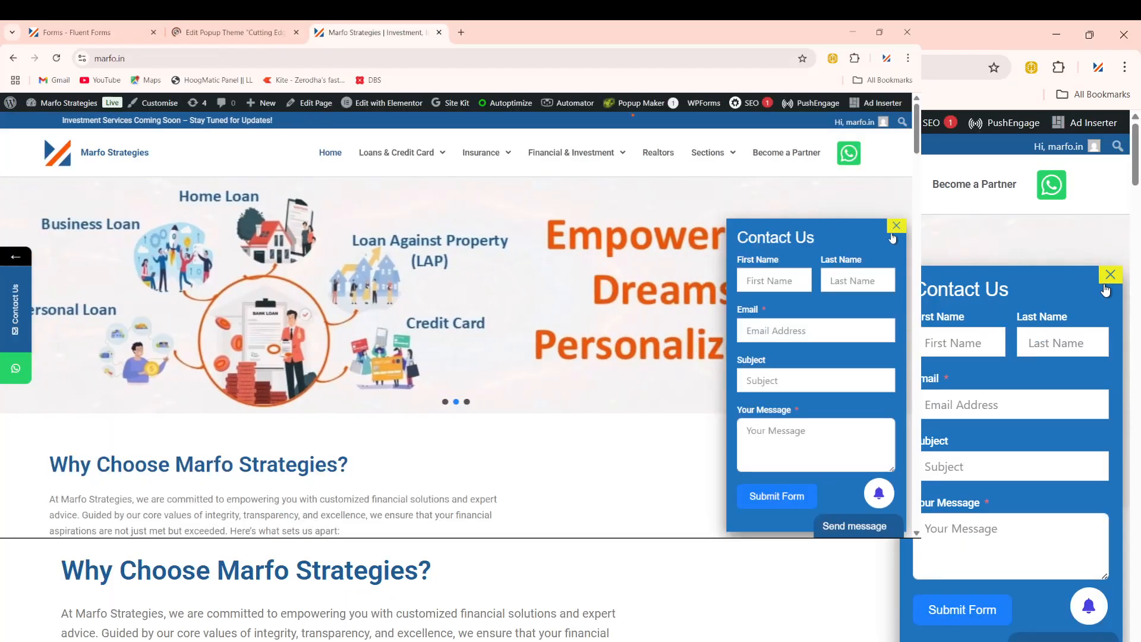
left_click(235, 32)
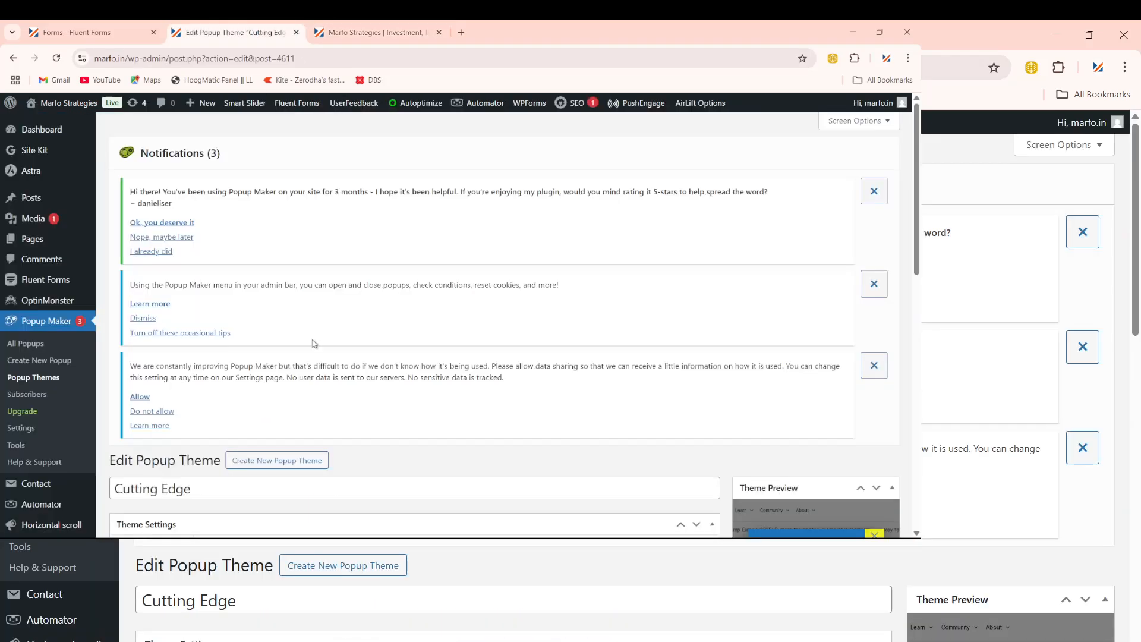
scroll(309, 416, "down", 5)
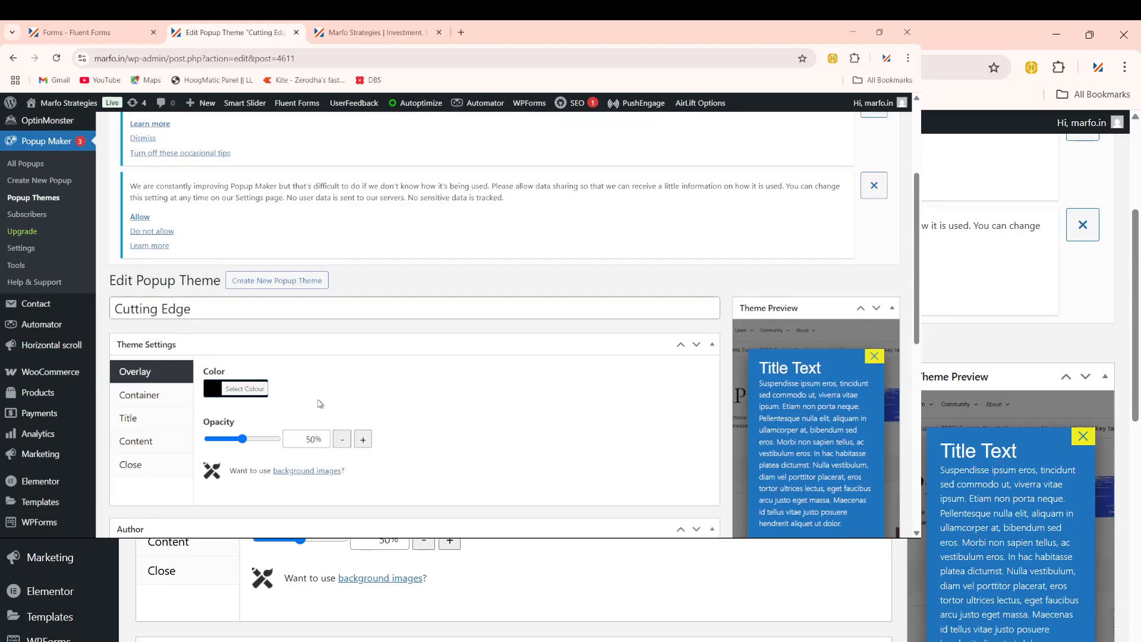
scroll(320, 405, "up", 1)
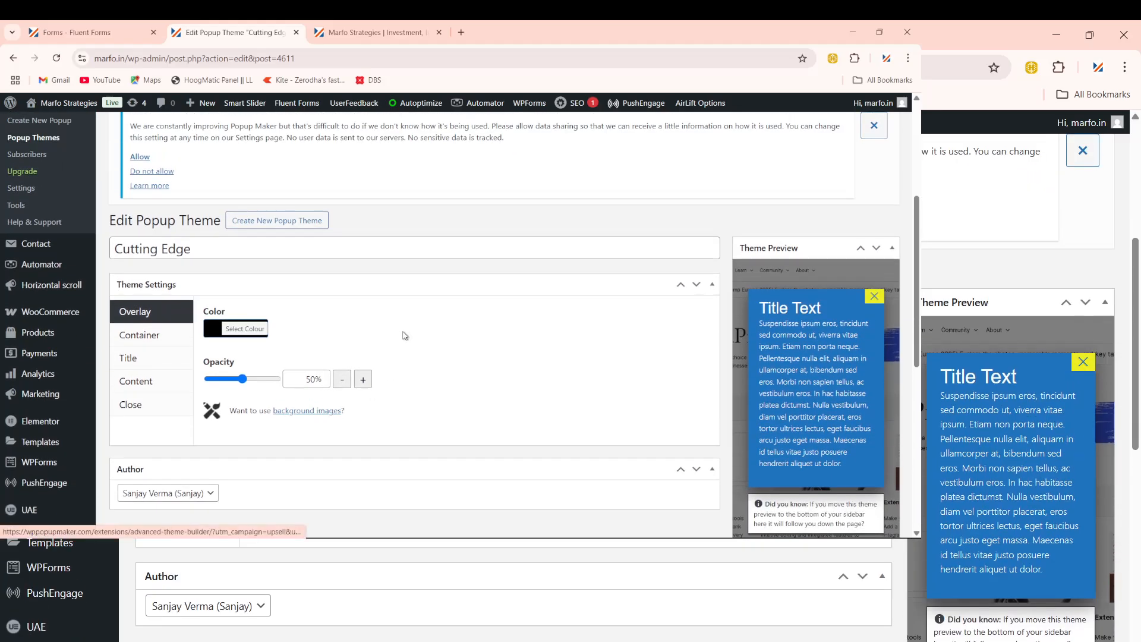
scroll(407, 333, "up", 4)
scroll(170, 278, "up", 1)
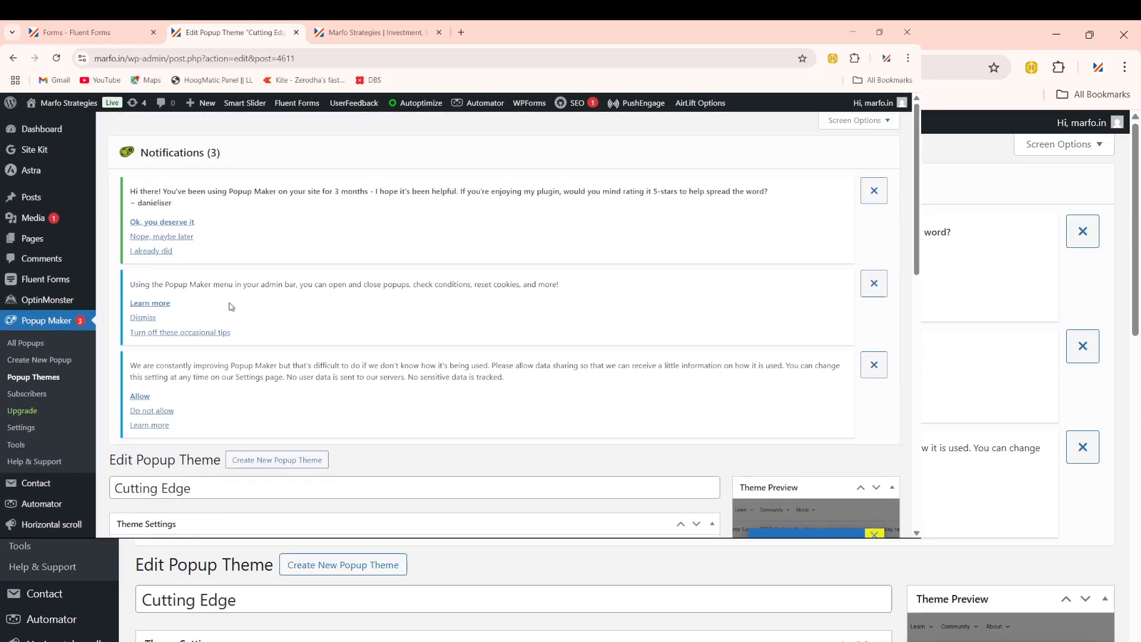
left_click(13, 57)
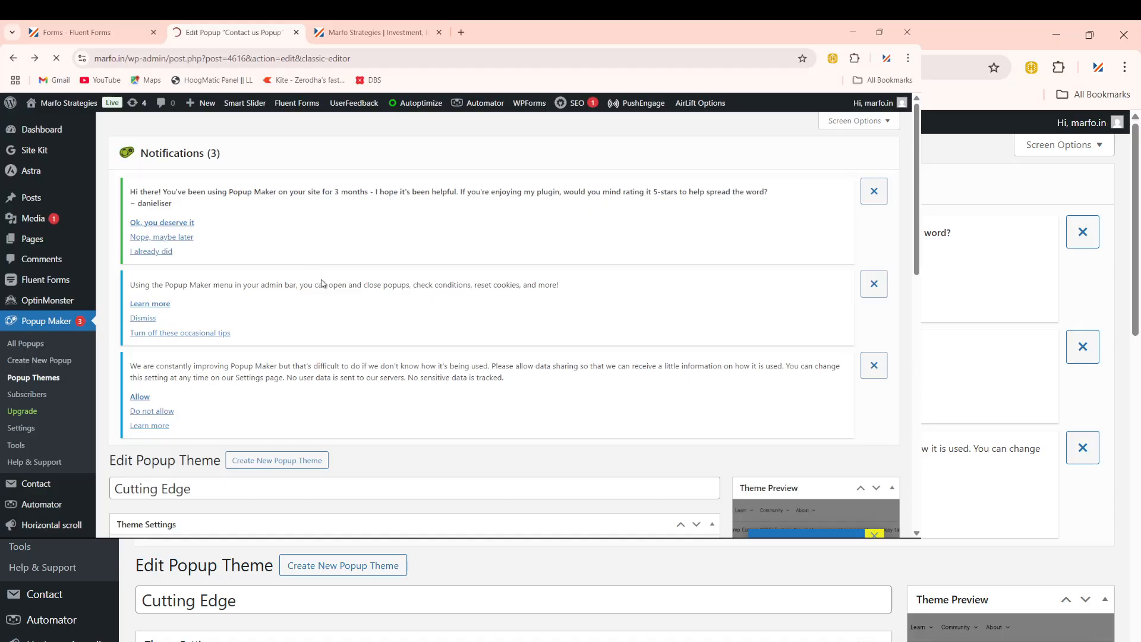
scroll(335, 303, "down", 1)
scroll(359, 331, "down", 4)
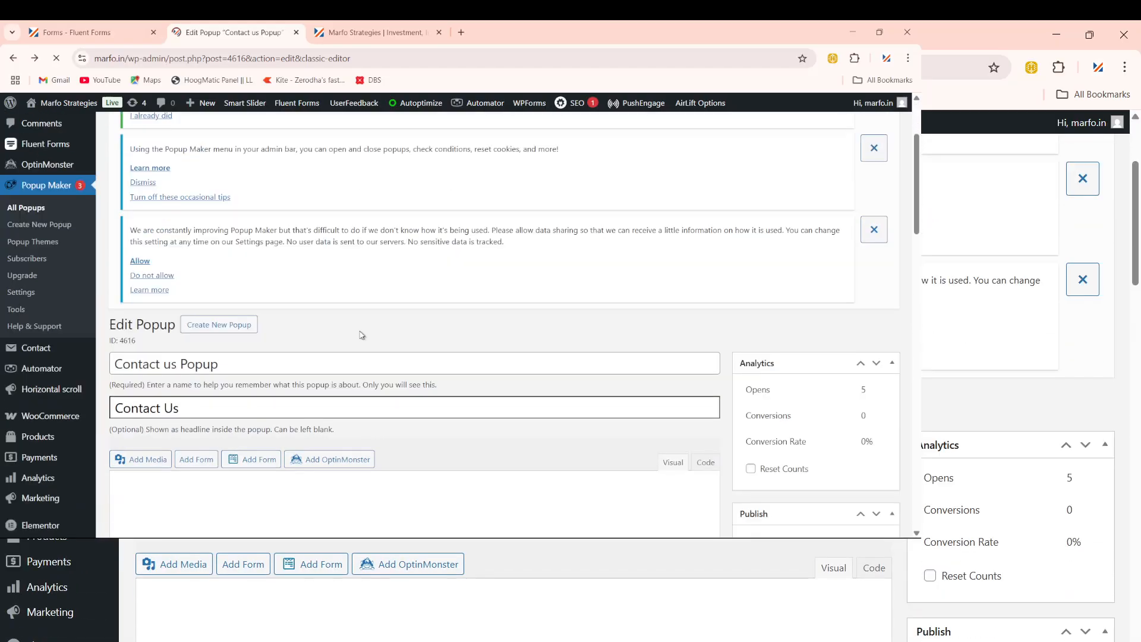
scroll(345, 356, "down", 6)
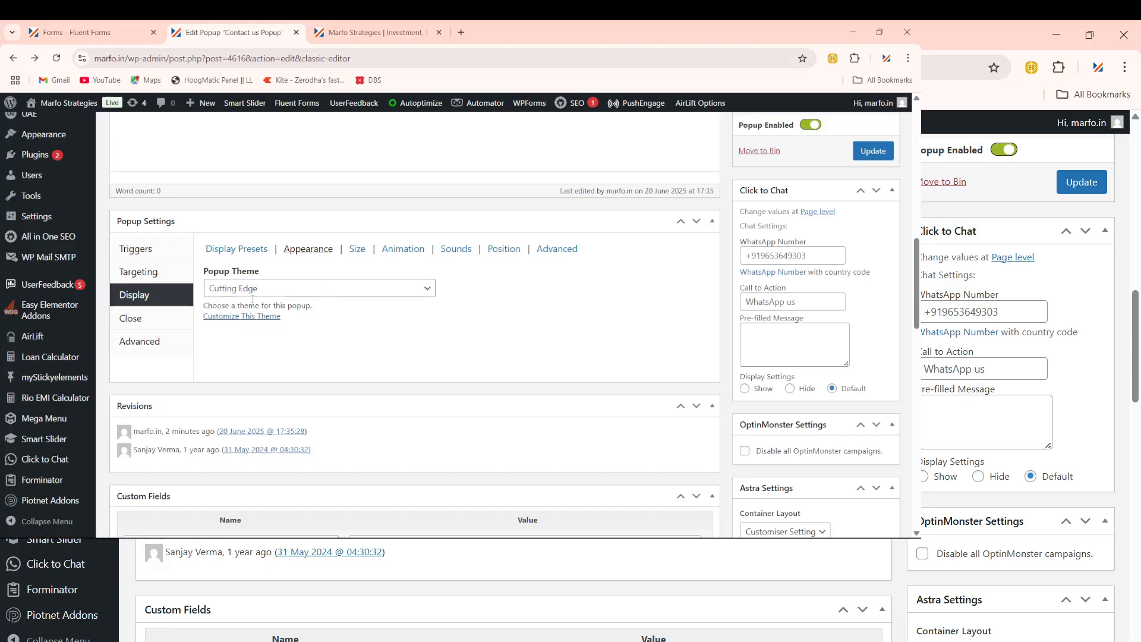
left_click(281, 288)
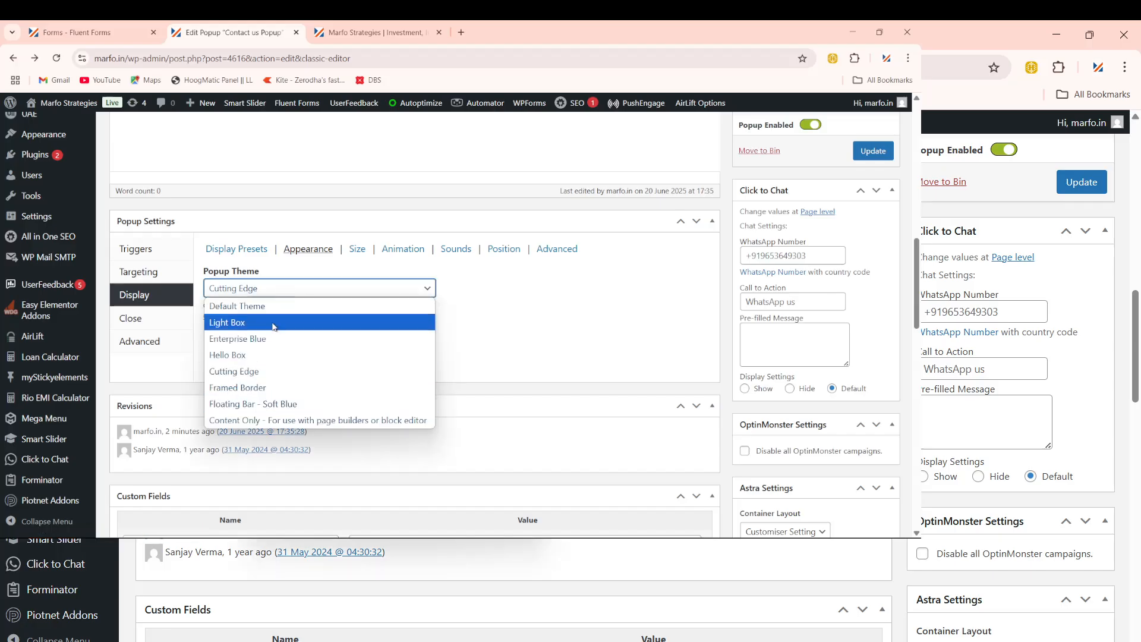
left_click(285, 287)
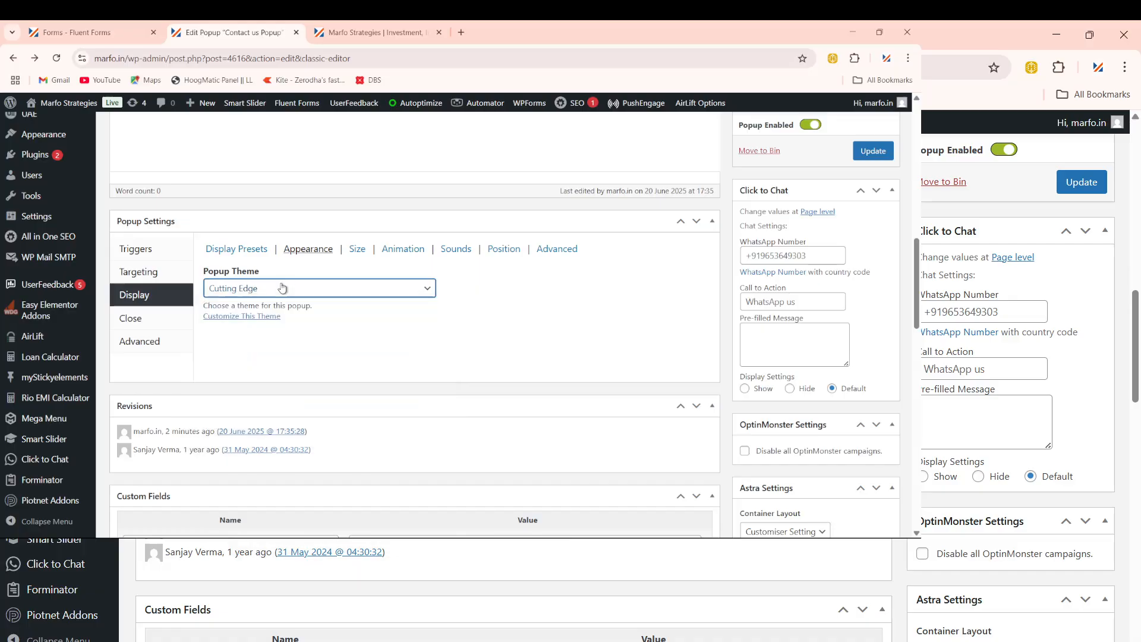
left_click(248, 318)
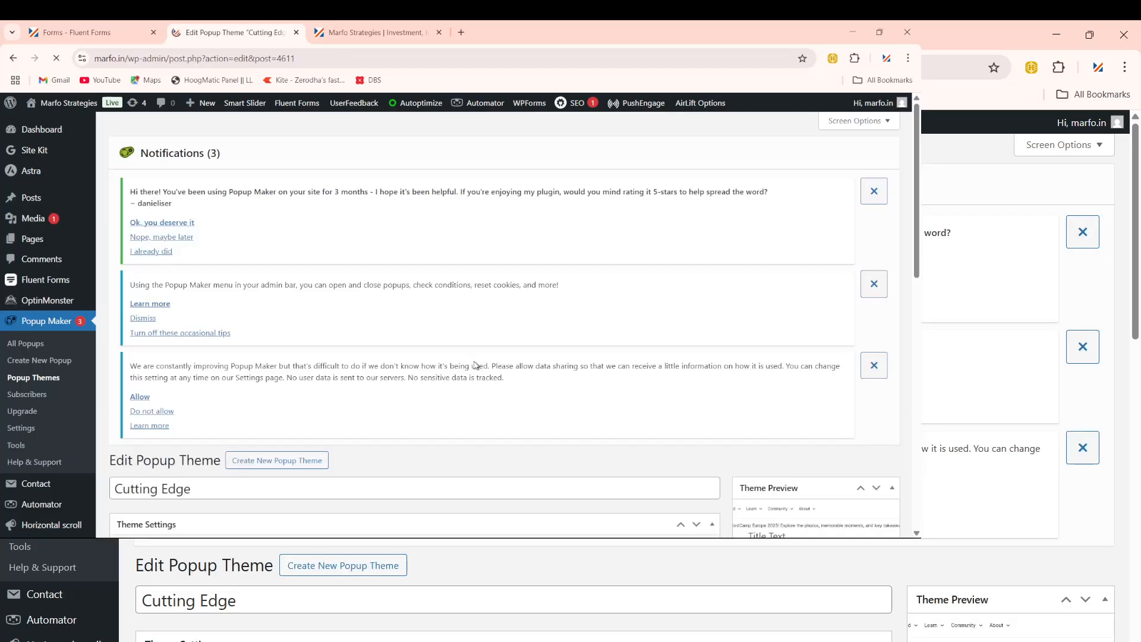
scroll(334, 351, "down", 1)
scroll(335, 352, "down", 3)
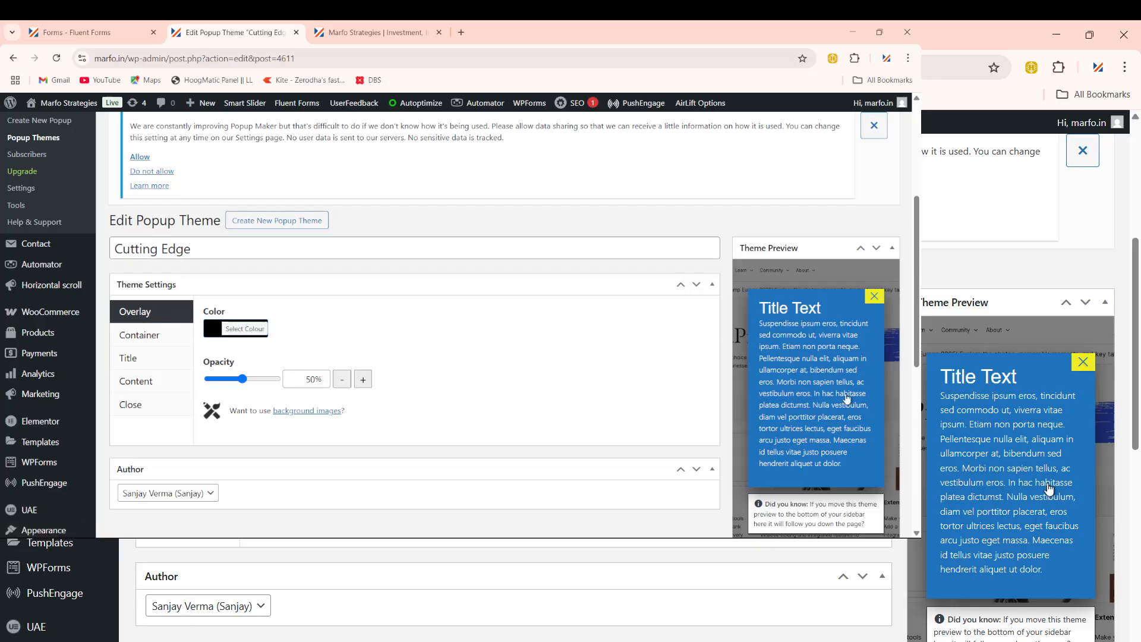
scroll(854, 389, "down", 2)
scroll(854, 389, "up", 1)
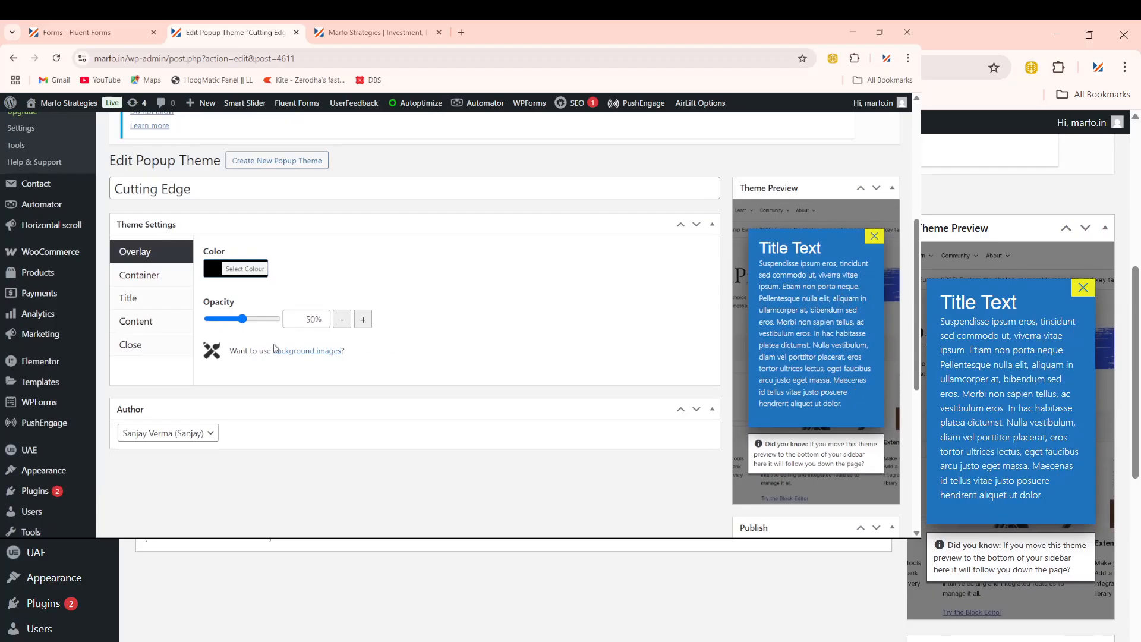
Step: Change the Cutting Edge overlay colour from #000000 to red and save the theme
left_click(246, 271)
left_click(298, 266)
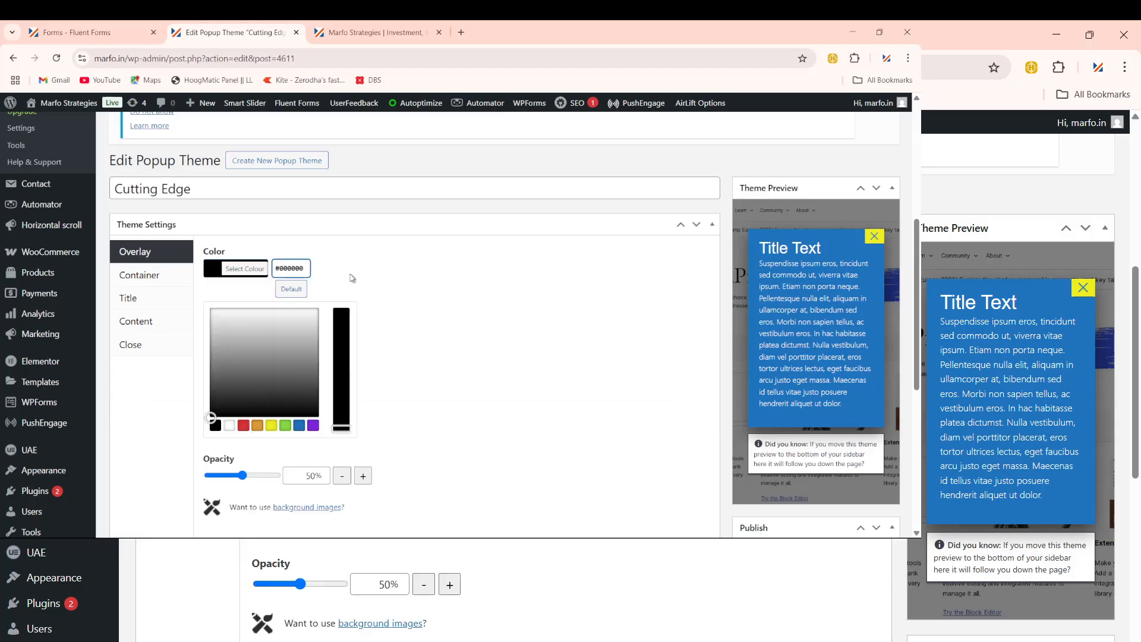
key("ctrl+a")
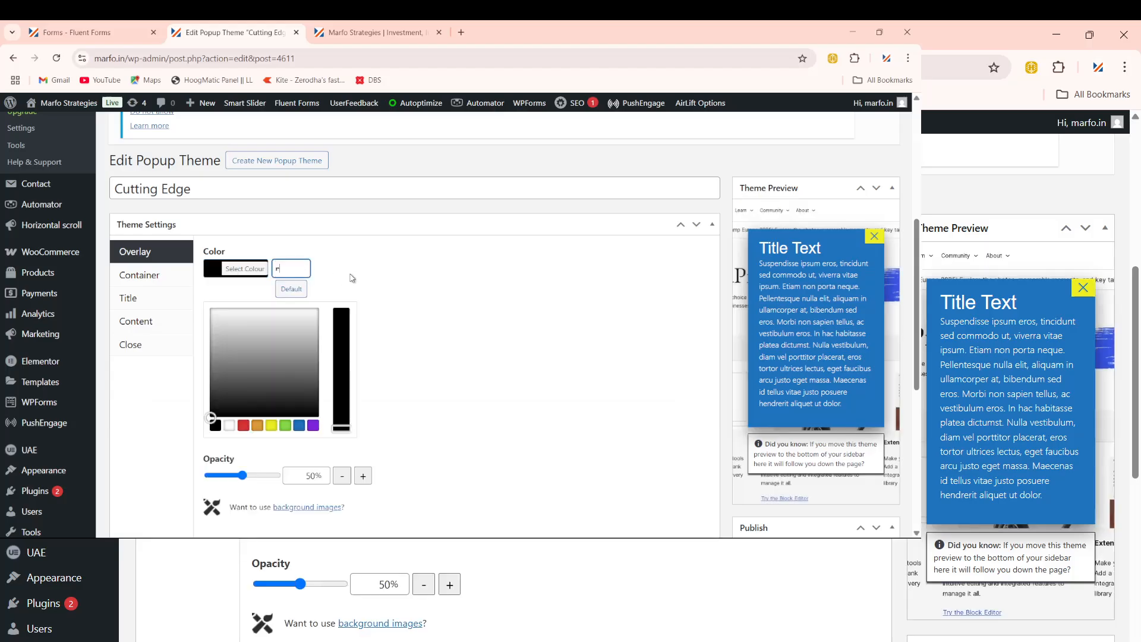
type("red")
key("Return")
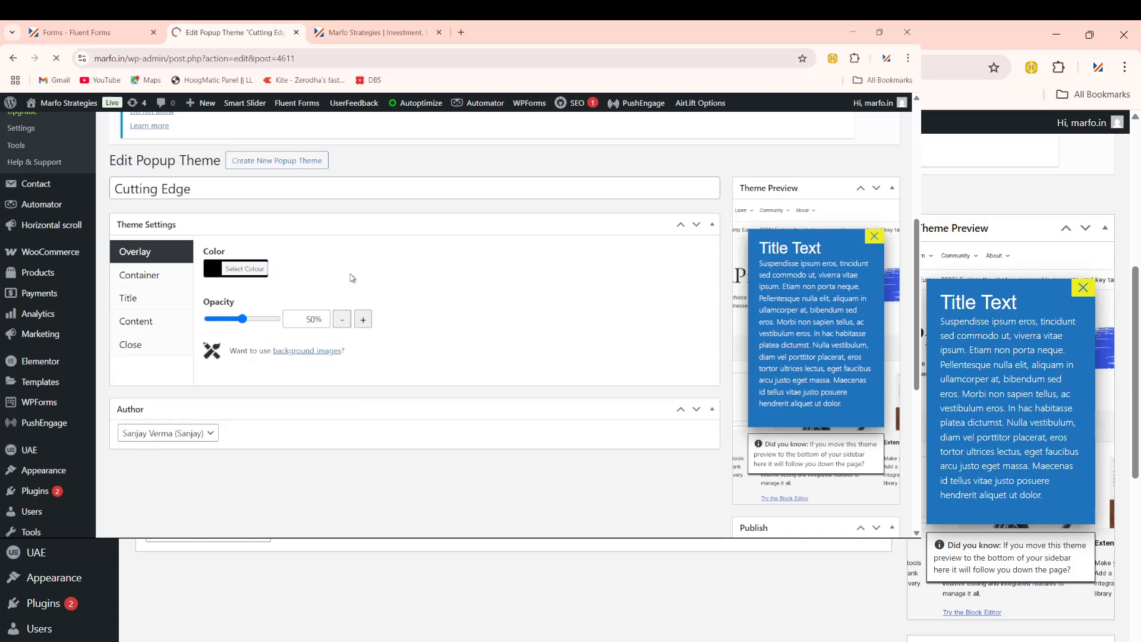
Step: Set the overlay colour back to the black swatch
left_click(212, 269)
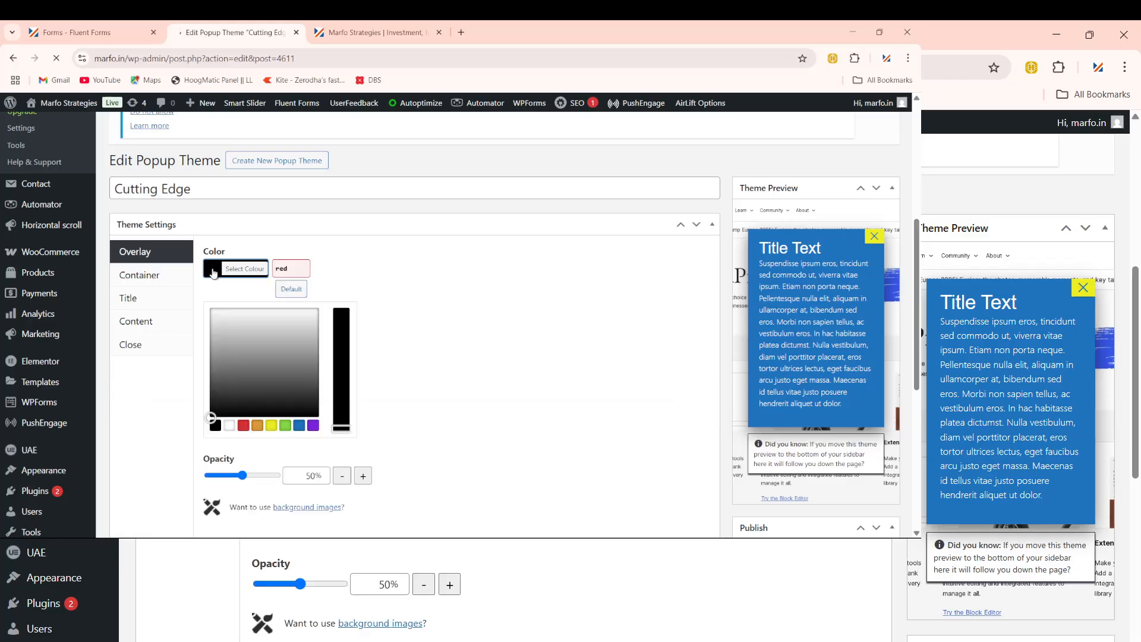
scroll(409, 353, "down", 6)
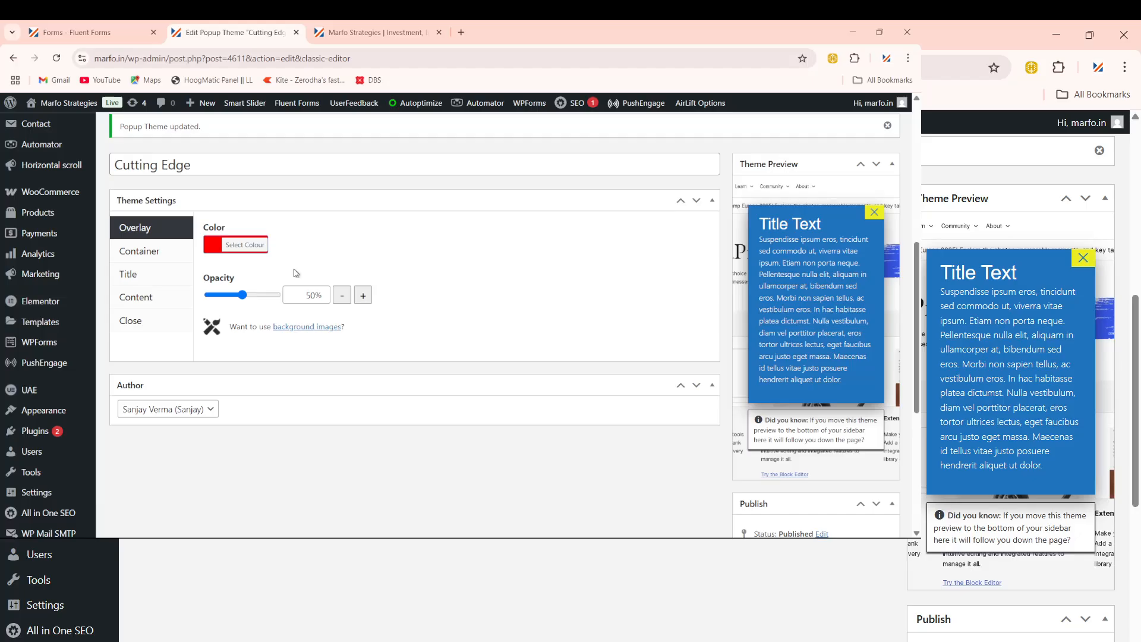
left_click(223, 250)
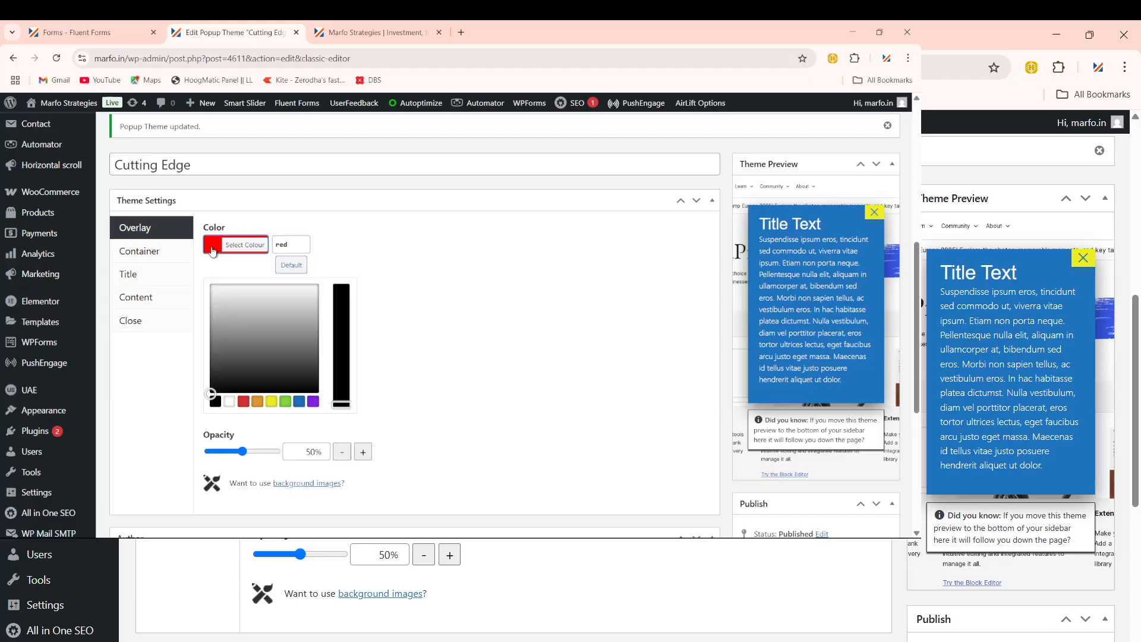
left_click(215, 402)
left_click(468, 261)
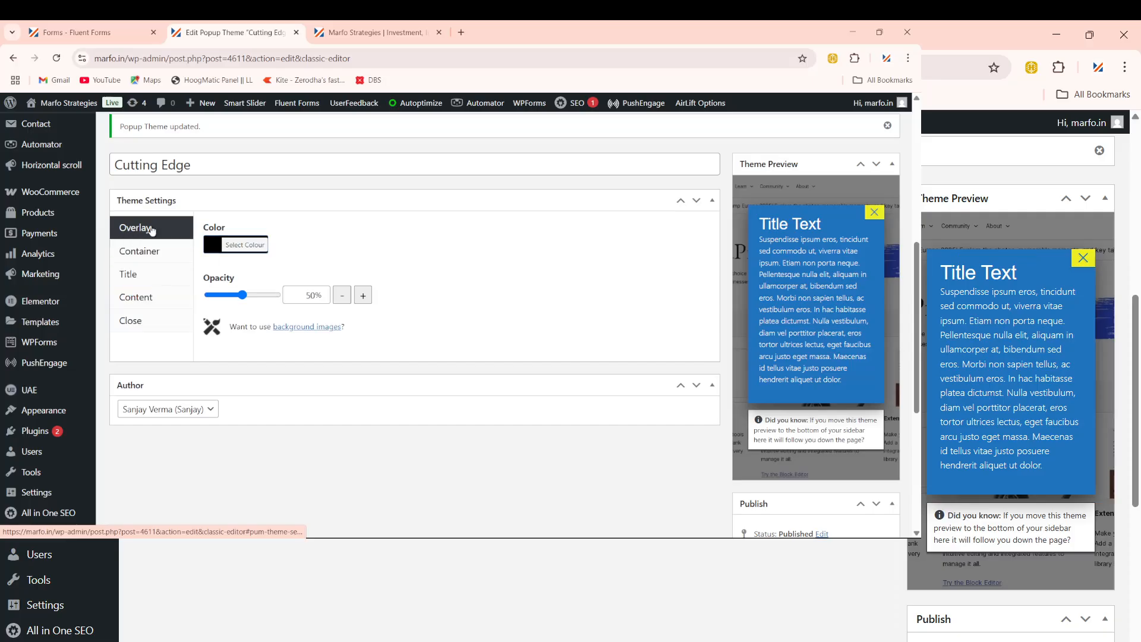
Step: Change the Cutting Edge container padding from 45 to 18px
left_click(130, 255)
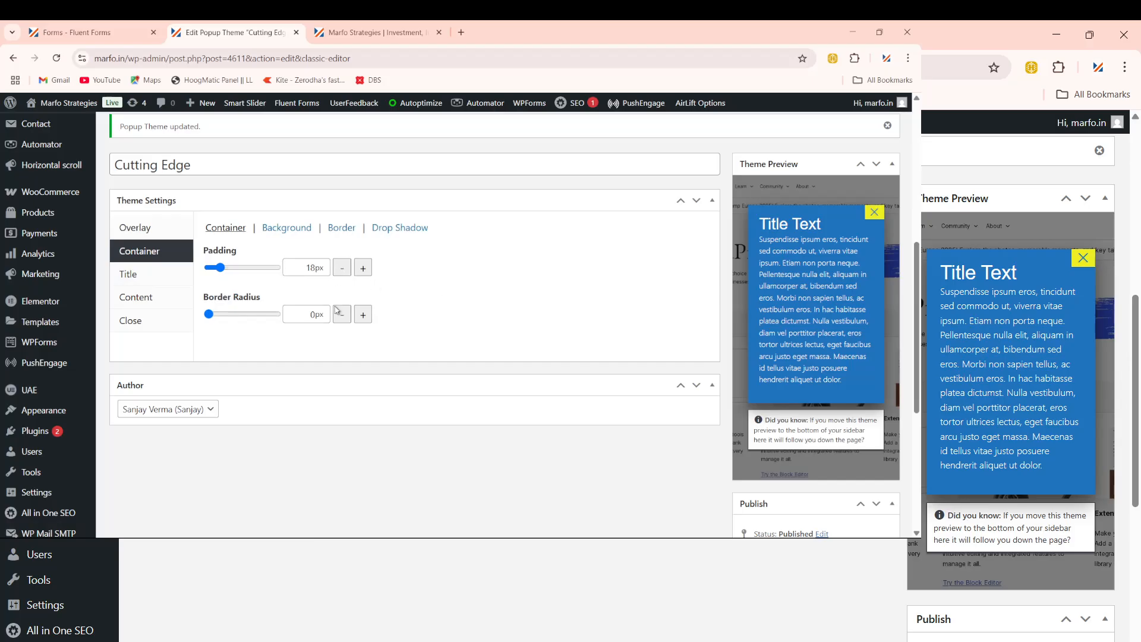
left_click(308, 268)
type("45")
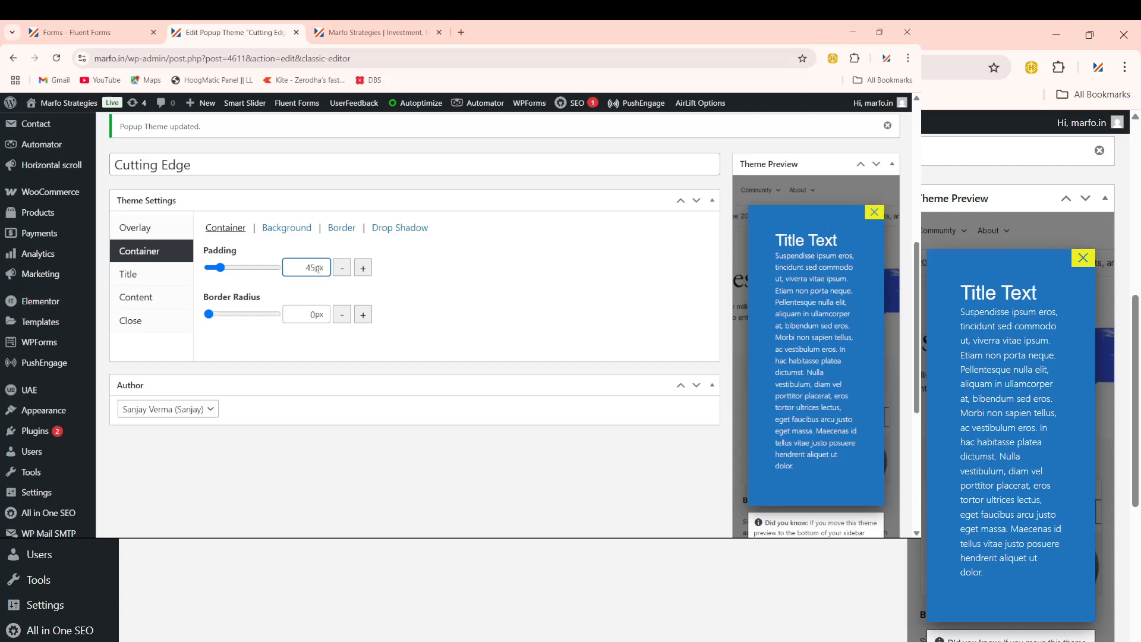
key("BackSpace")
key("BackSpace")
type("18")
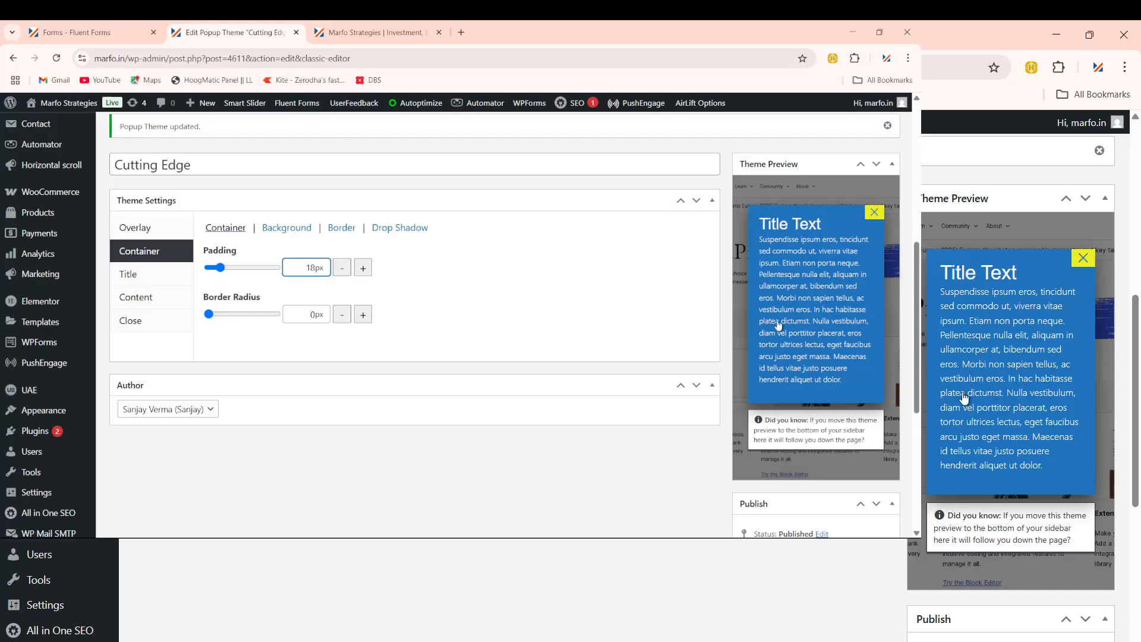
Step: Try a border radius of 5, then return the corners to 0px
left_click(300, 318)
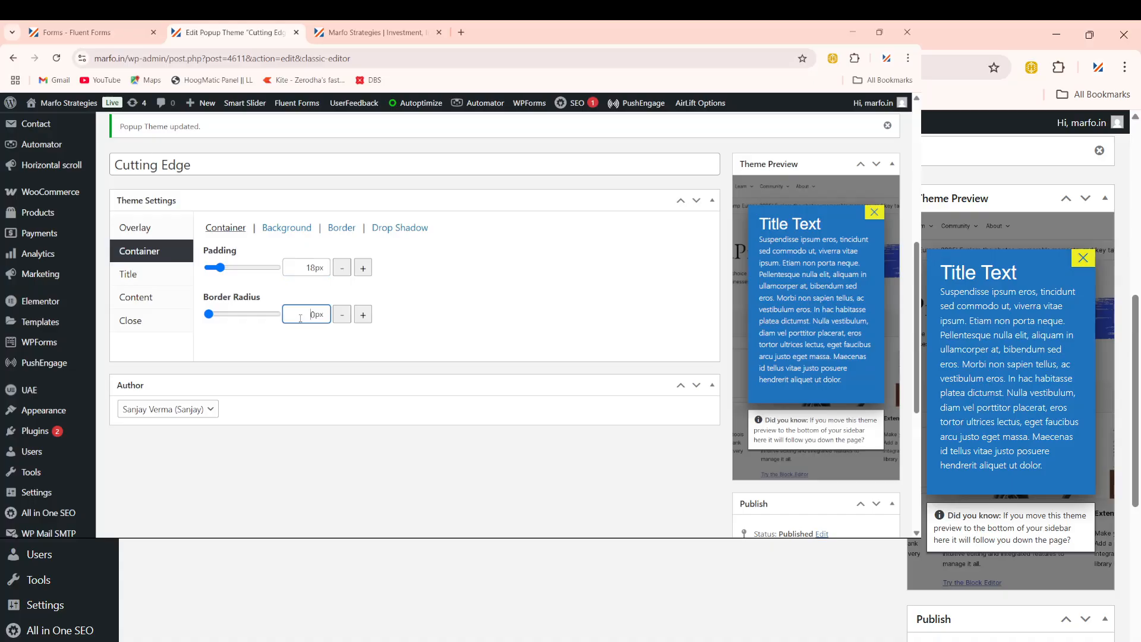
type("5")
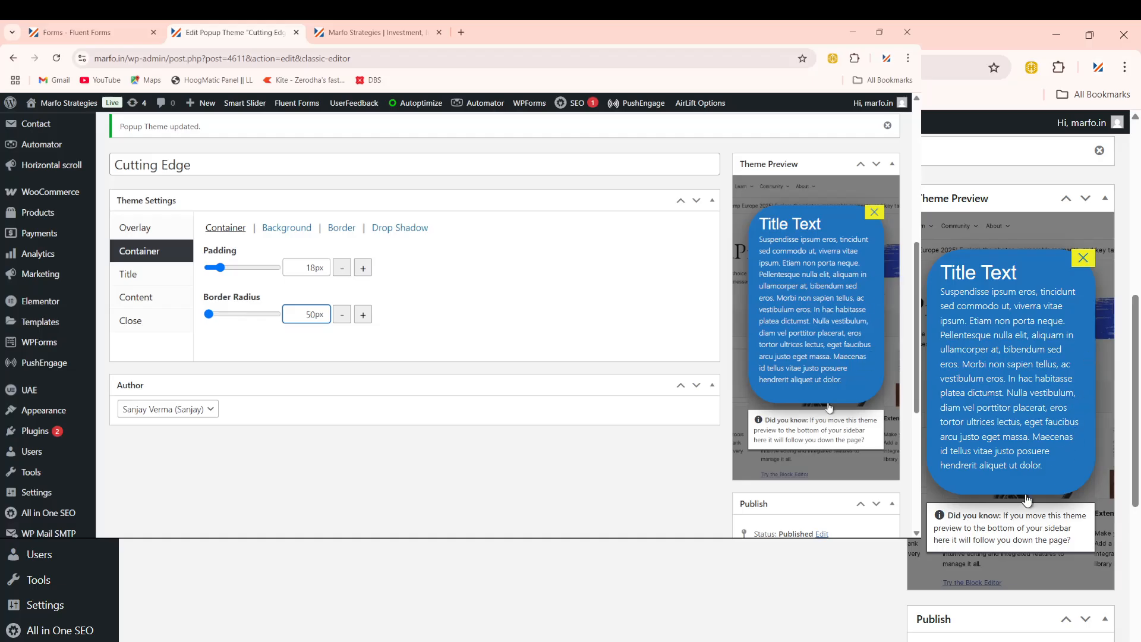
key("BackSpace")
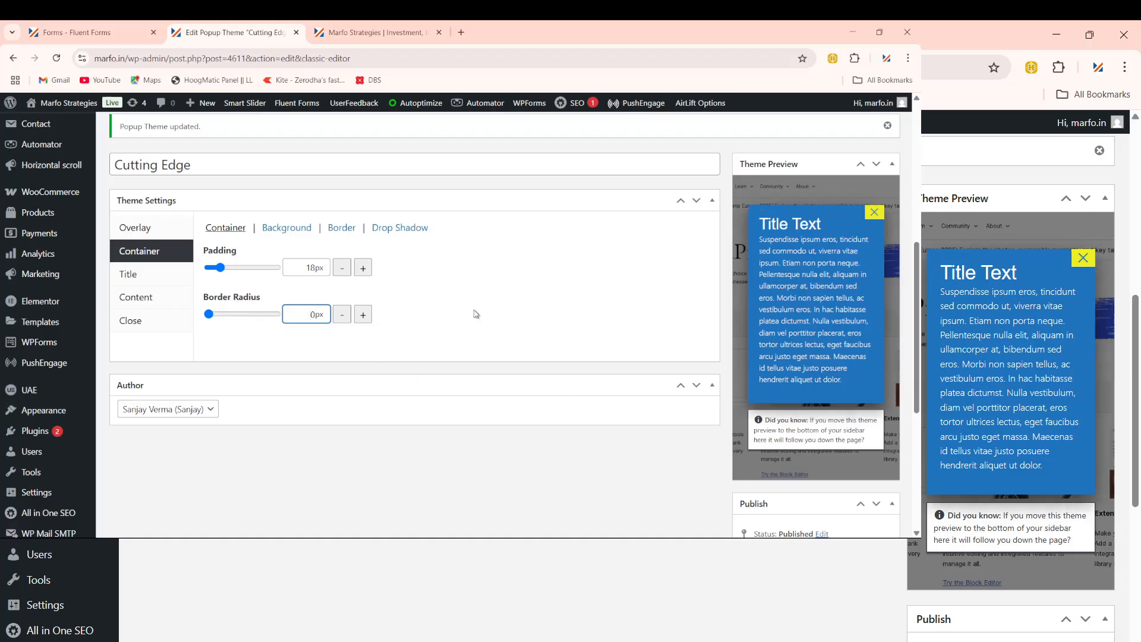
left_click(285, 230)
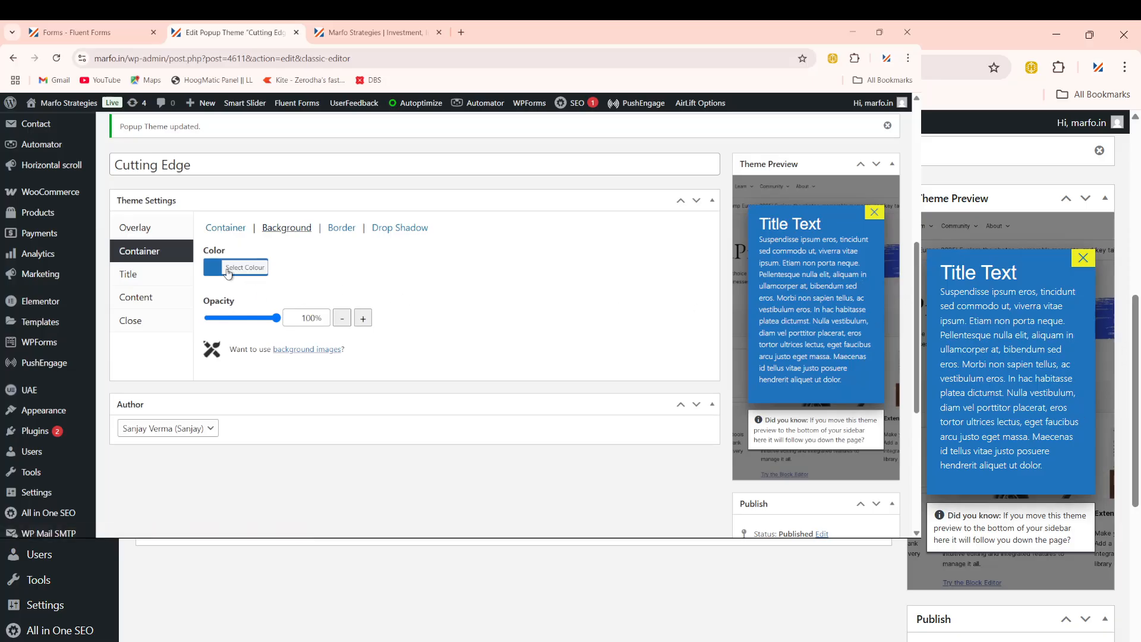
Step: Preview magenta, violet and other container backgrounds, then paste back blue #1e73be
left_click(222, 271)
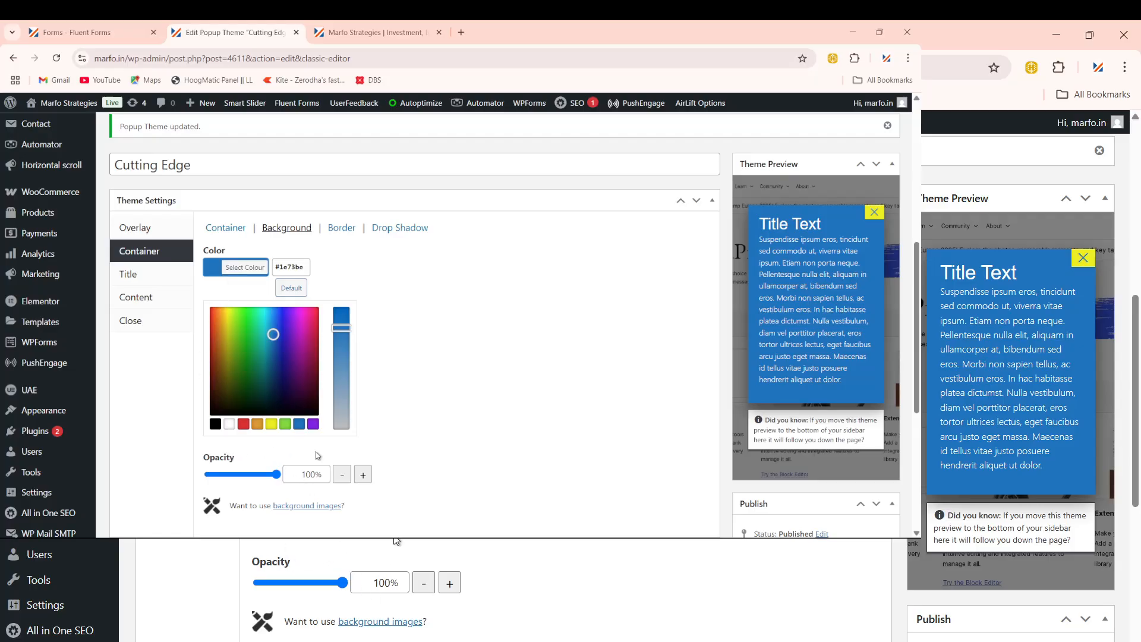
scroll(303, 357, "down", 1)
left_click(288, 203)
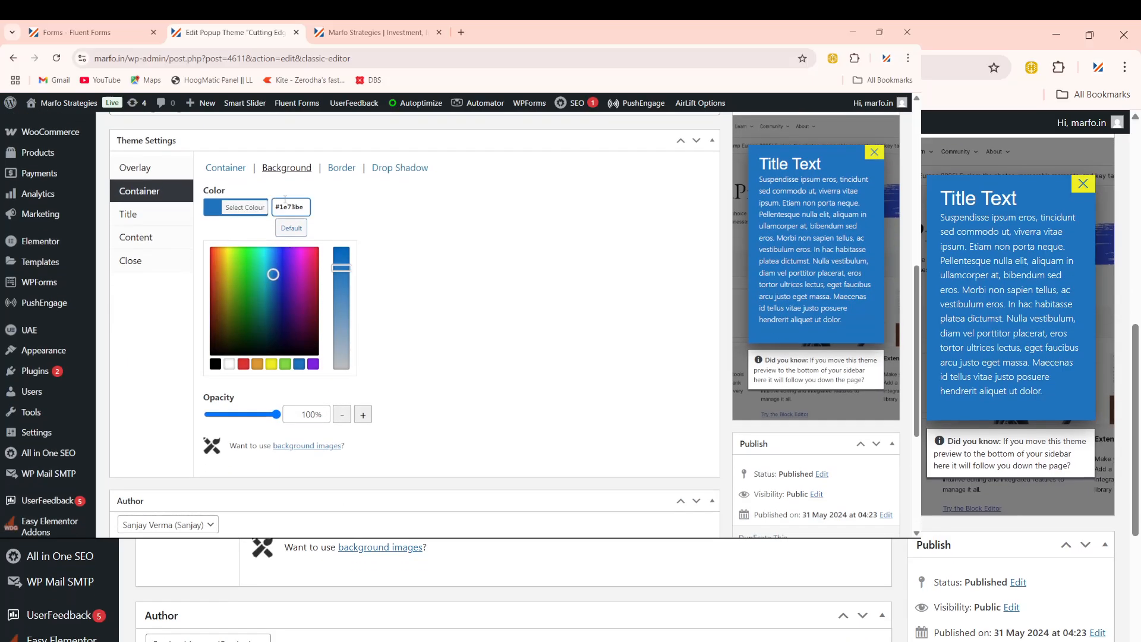
key("ctrl+a")
key("ctrl+c")
left_click(311, 277)
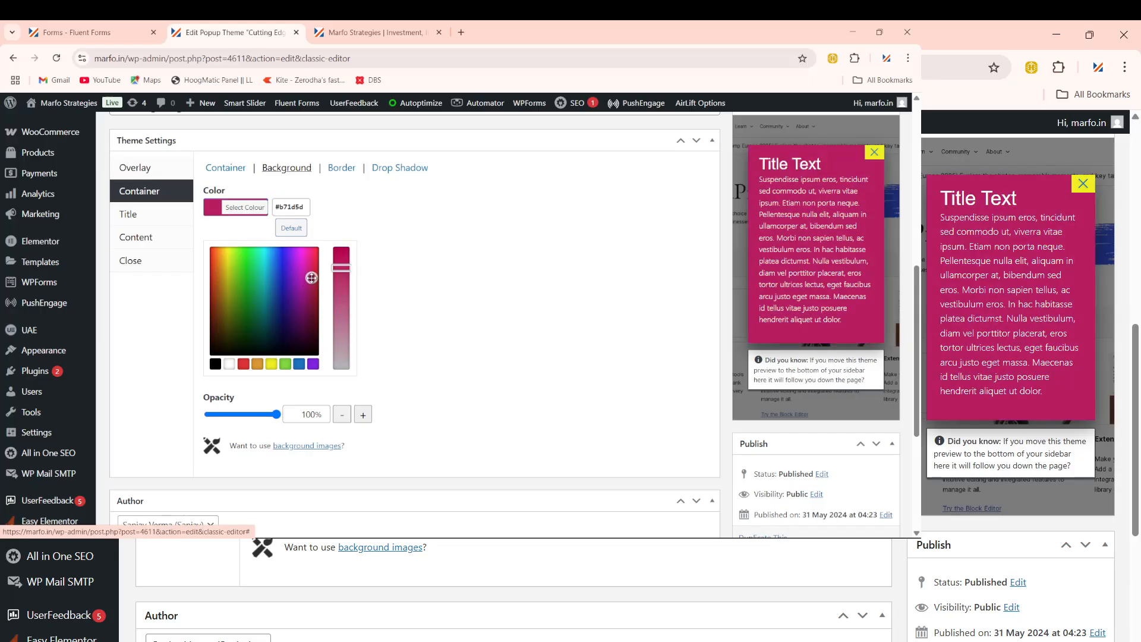
left_click(218, 268)
left_click(236, 307)
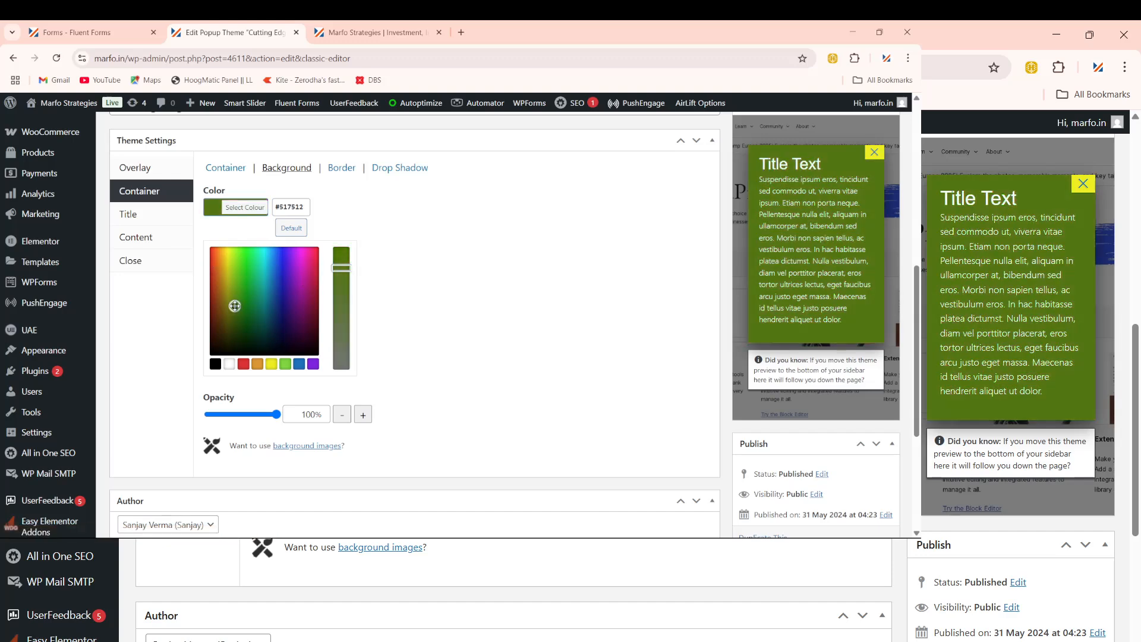
left_click(275, 308)
left_click(284, 282)
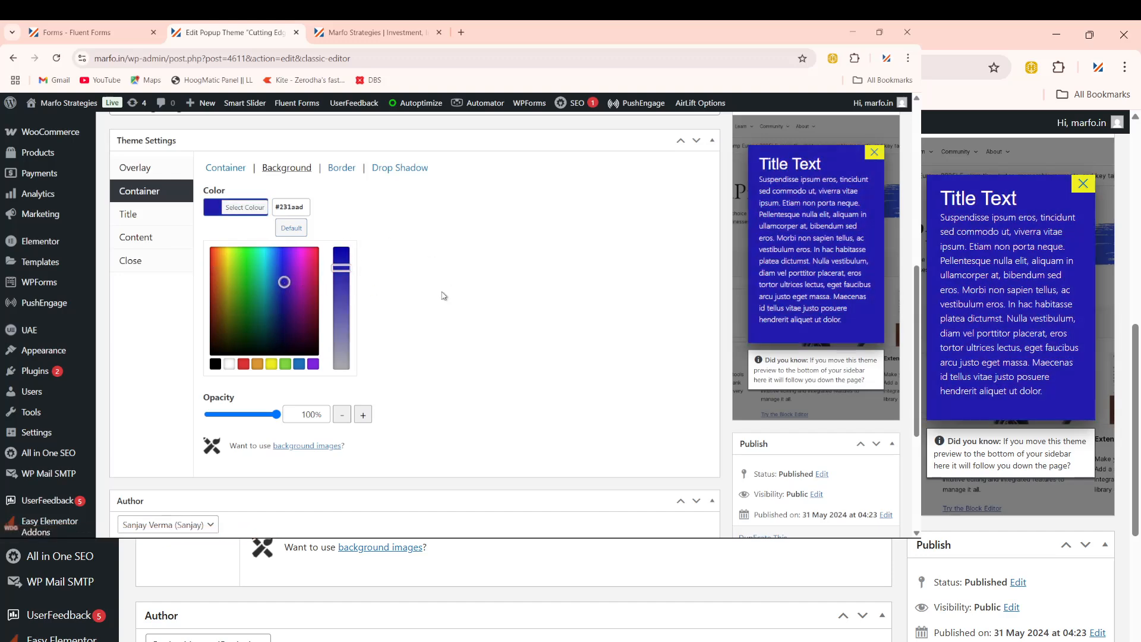
left_click(278, 208)
key("ctrl+a")
key("ctrl+v")
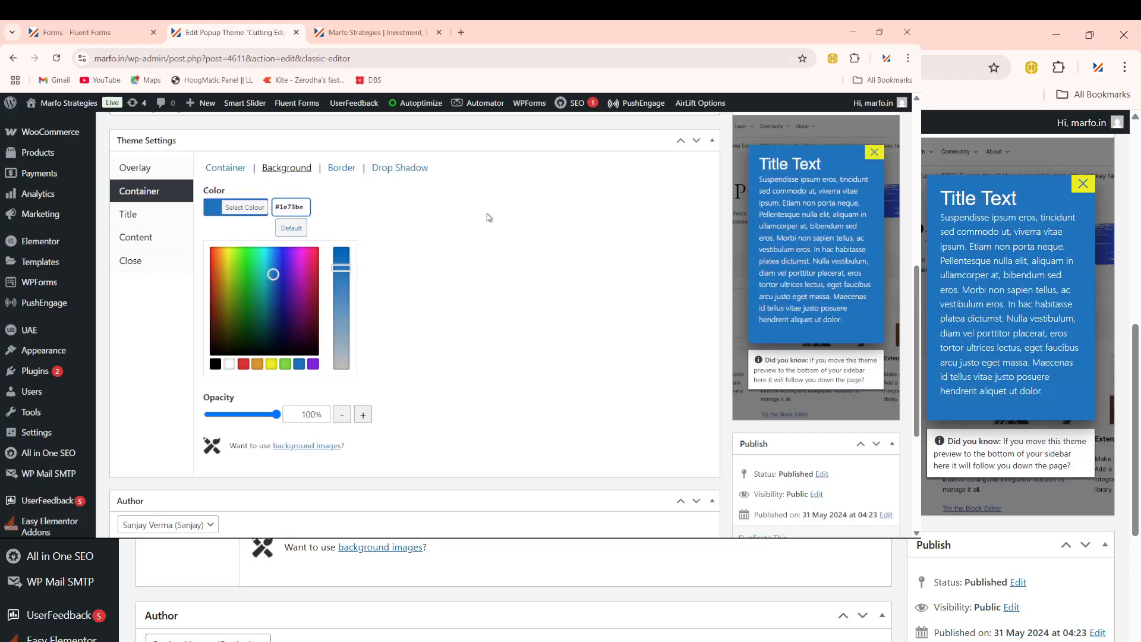
Step: Set the container border style to Solid, thickness 5px, colour yellow #eeee22
left_click(340, 168)
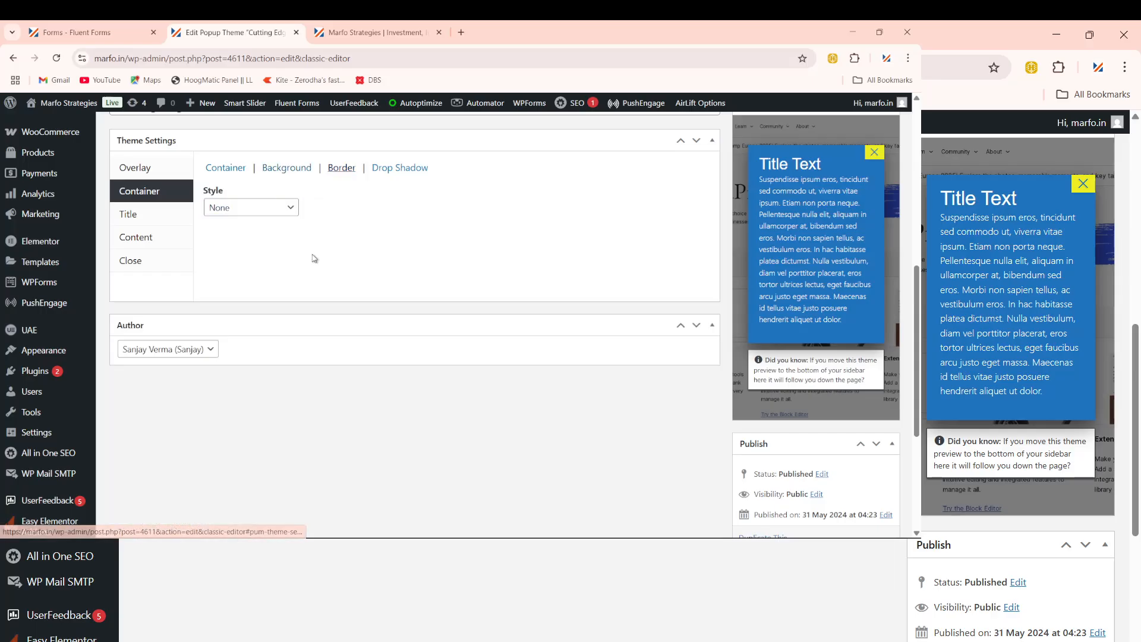
left_click(265, 213)
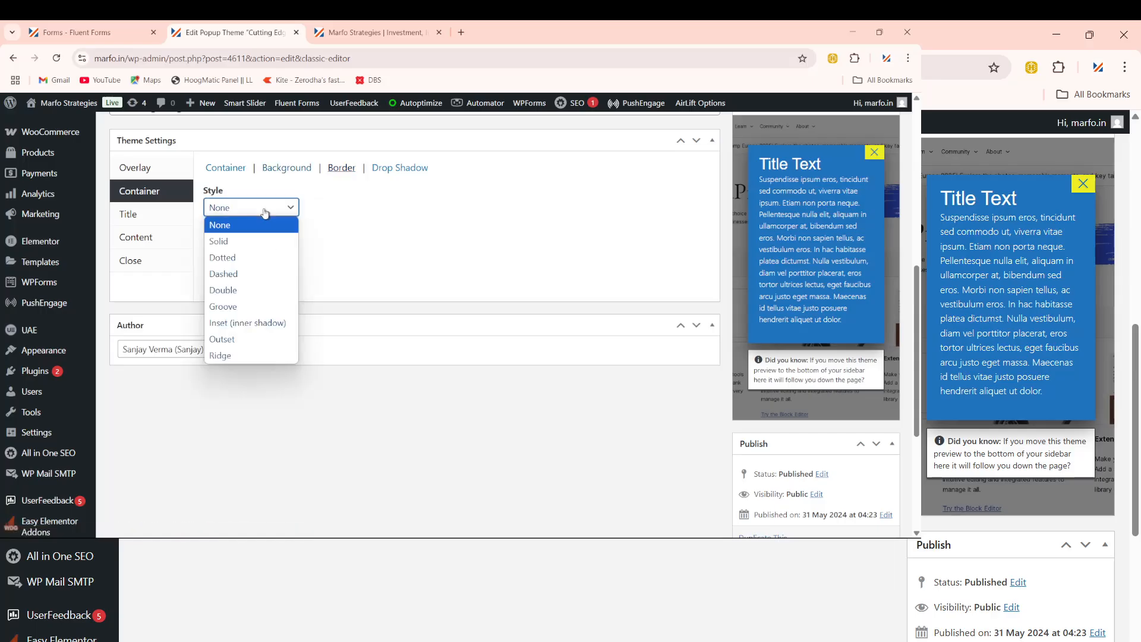
left_click(237, 243)
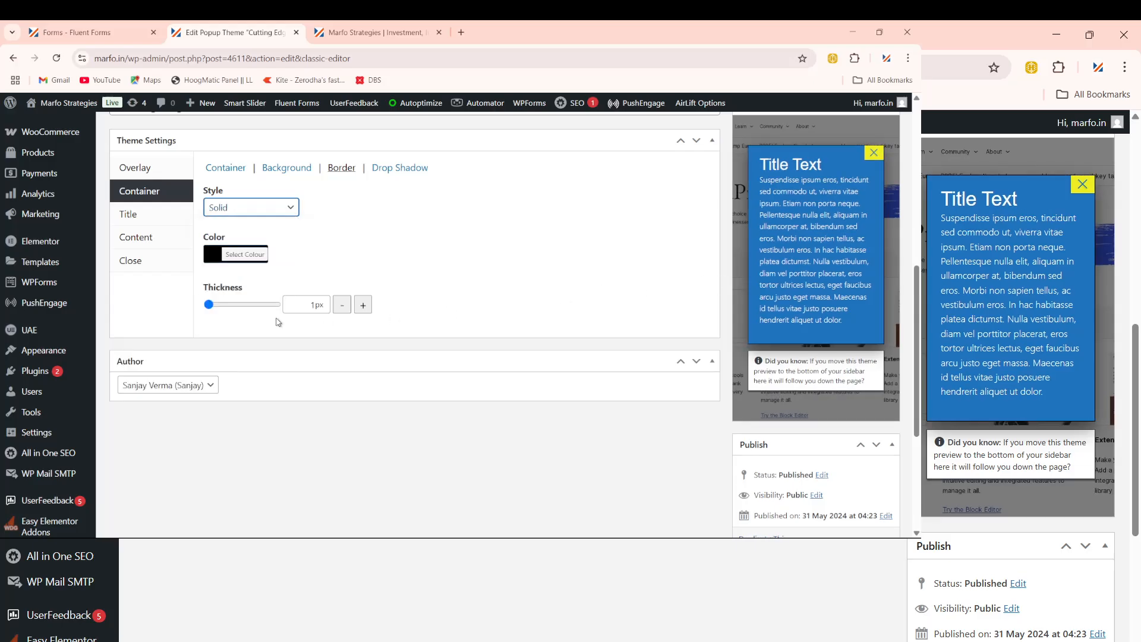
left_click(233, 308)
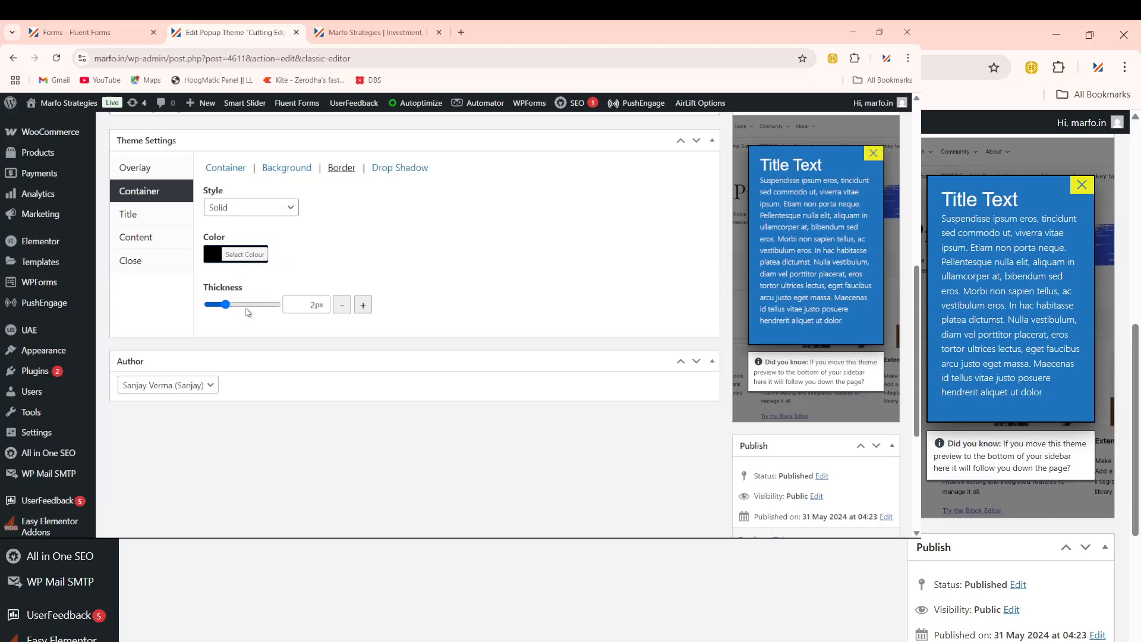
left_click(260, 309)
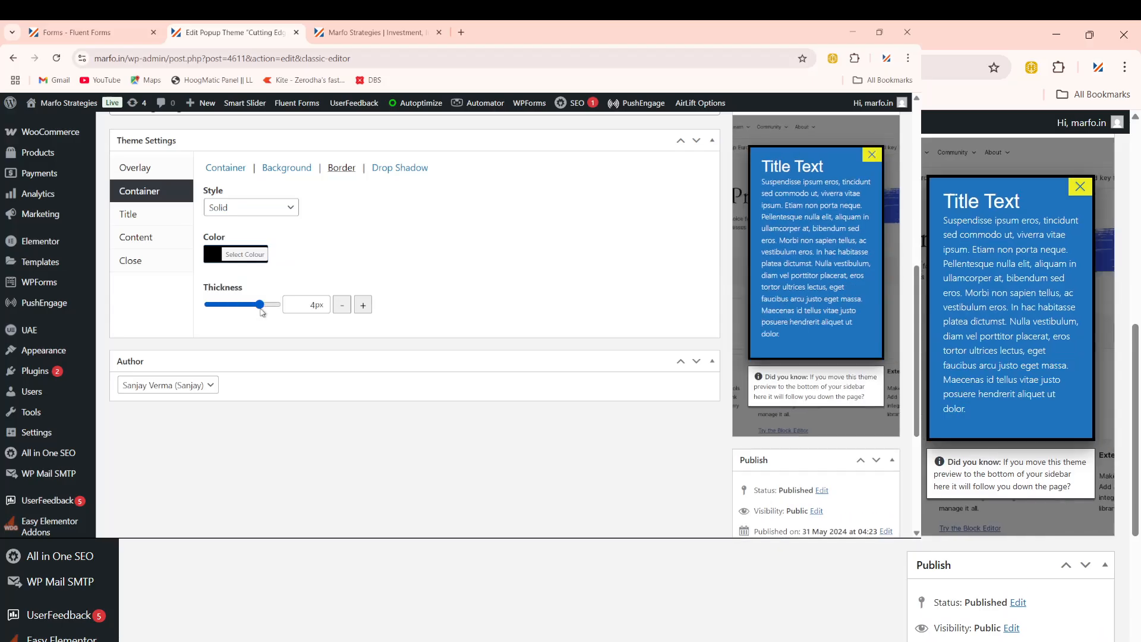
left_click(308, 305)
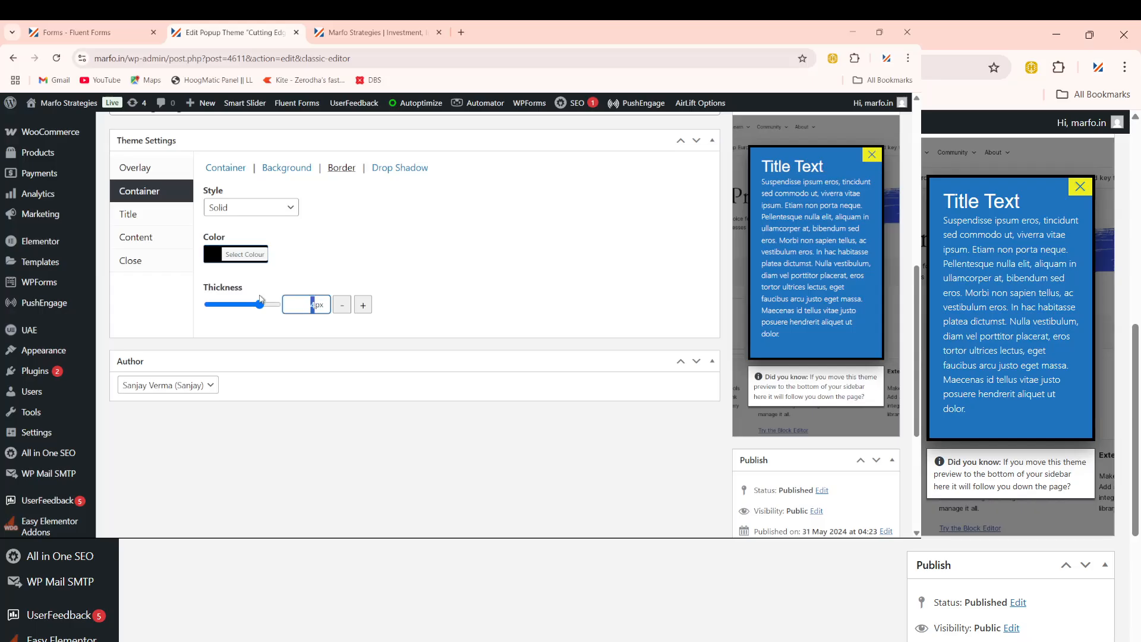
left_click_drag(259, 303, 276, 304)
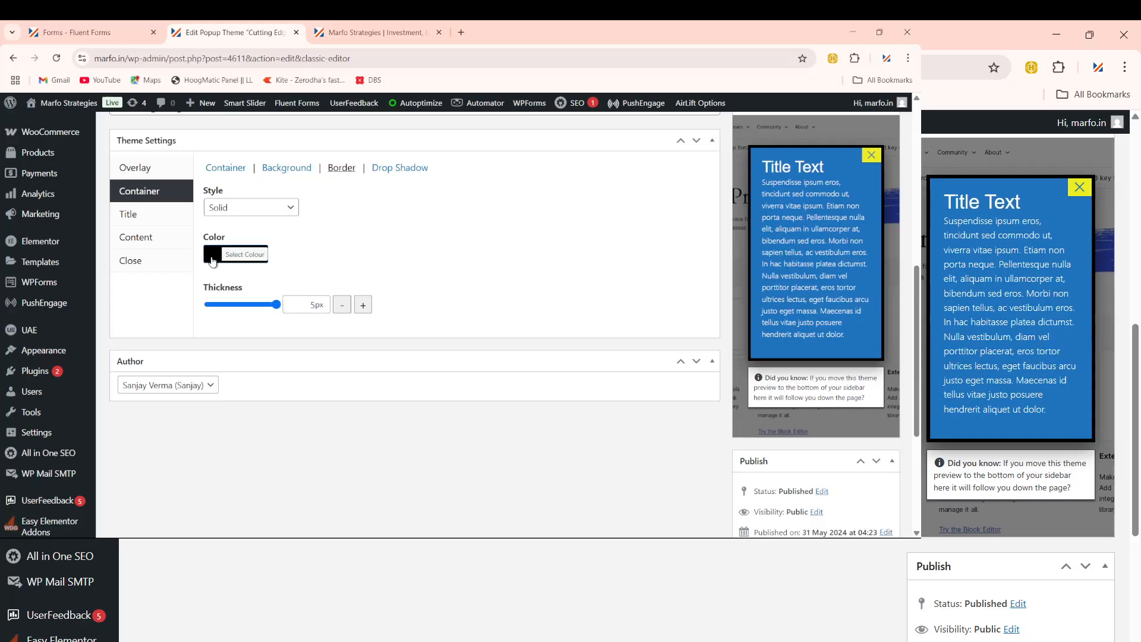
left_click(212, 259)
left_click(271, 411)
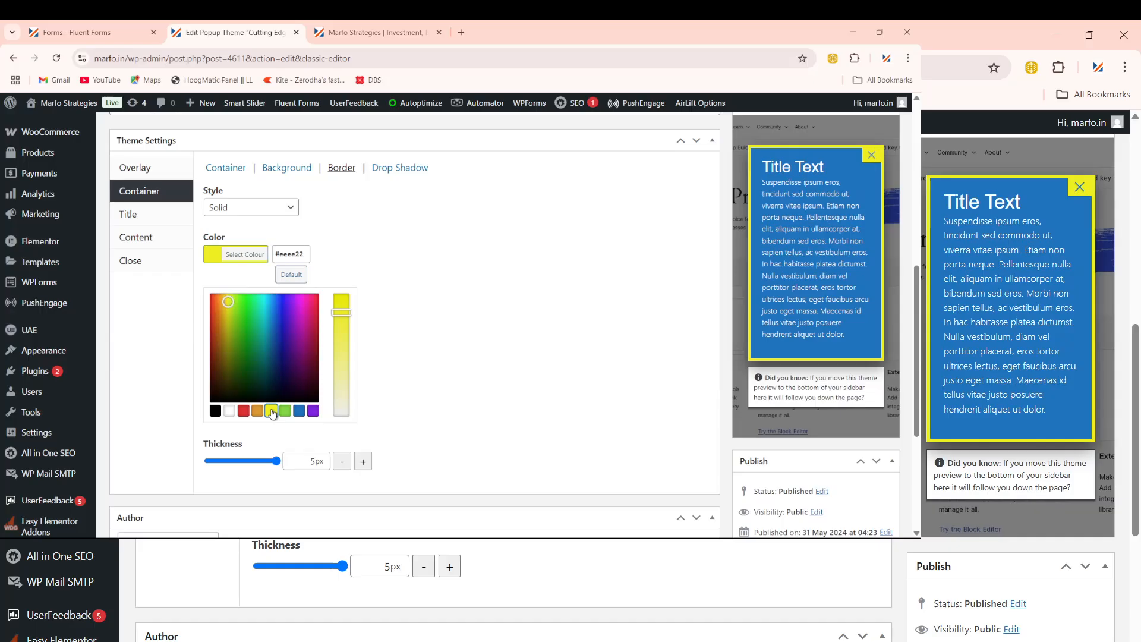
Step: Look over the Drop Shadow settings, then set the border style to None
left_click(390, 170)
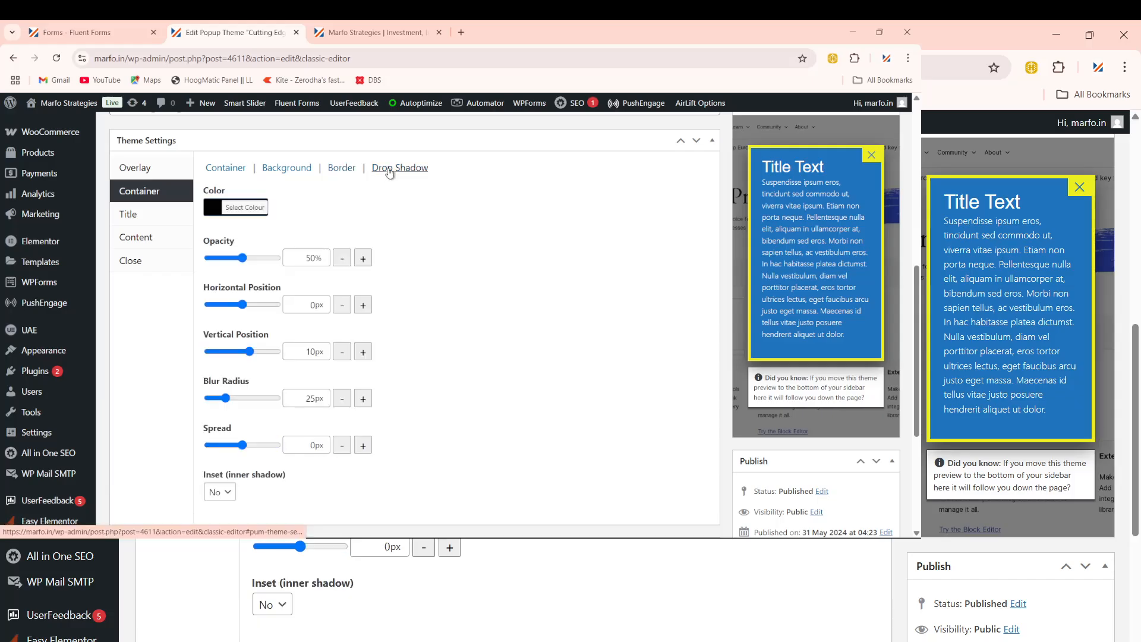
scroll(260, 469, "down", 1)
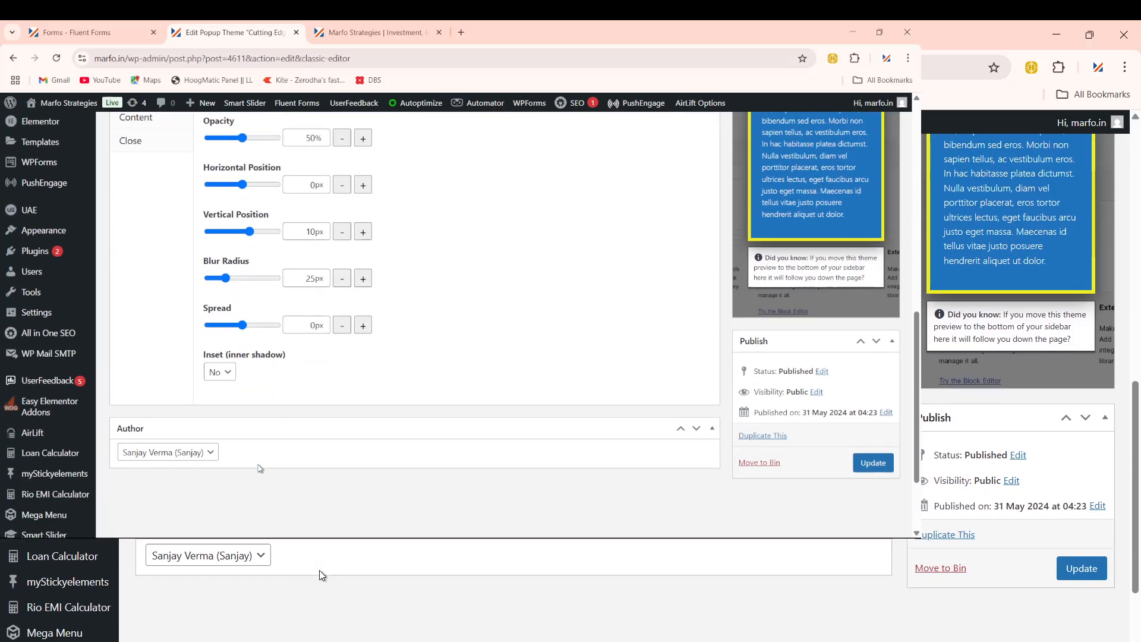
scroll(260, 470, "up", 2)
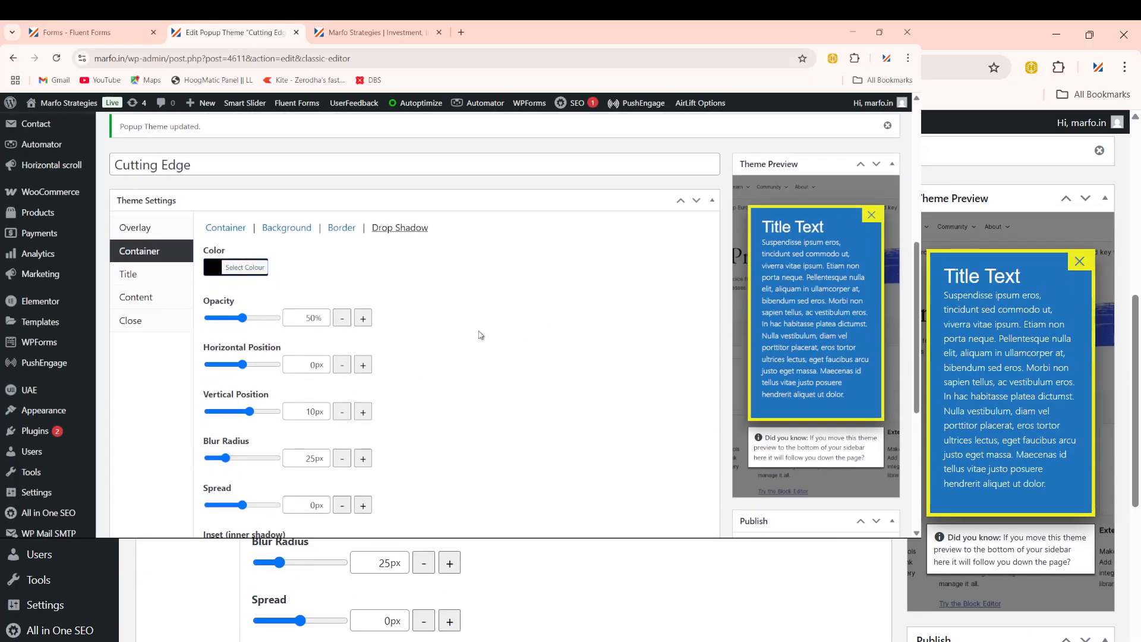
left_click(342, 228)
left_click(238, 269)
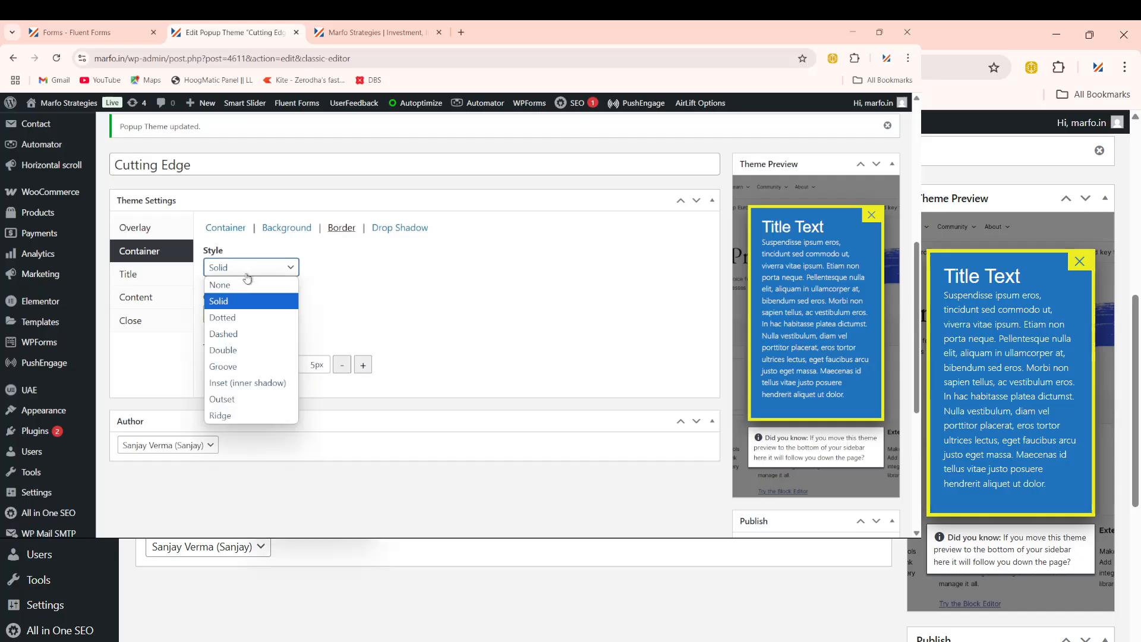
left_click(260, 284)
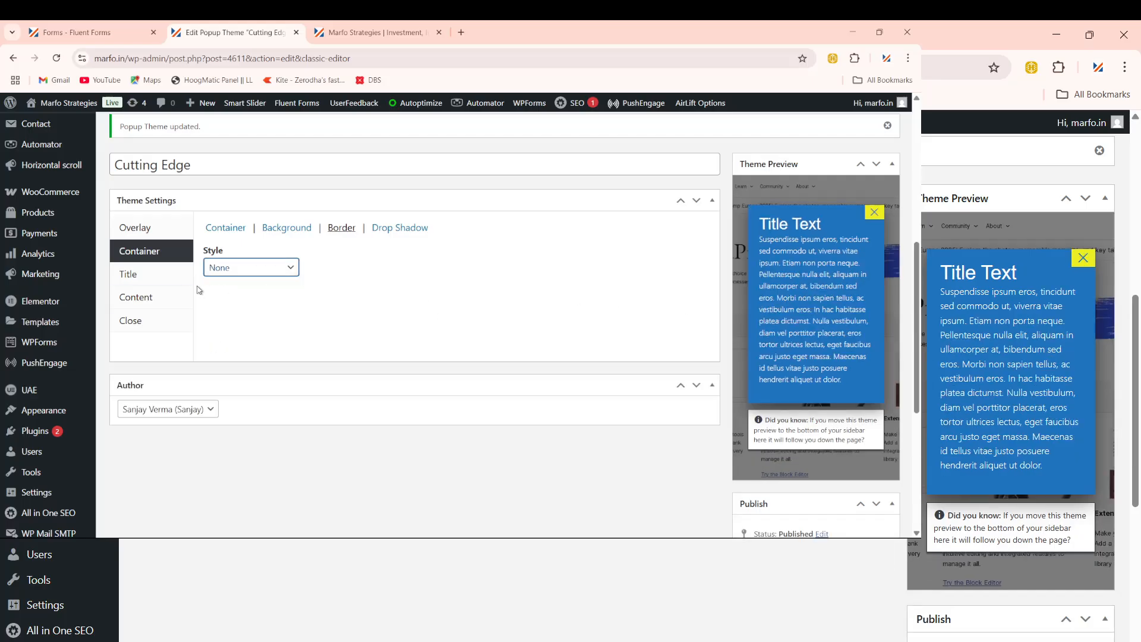
left_click(134, 274)
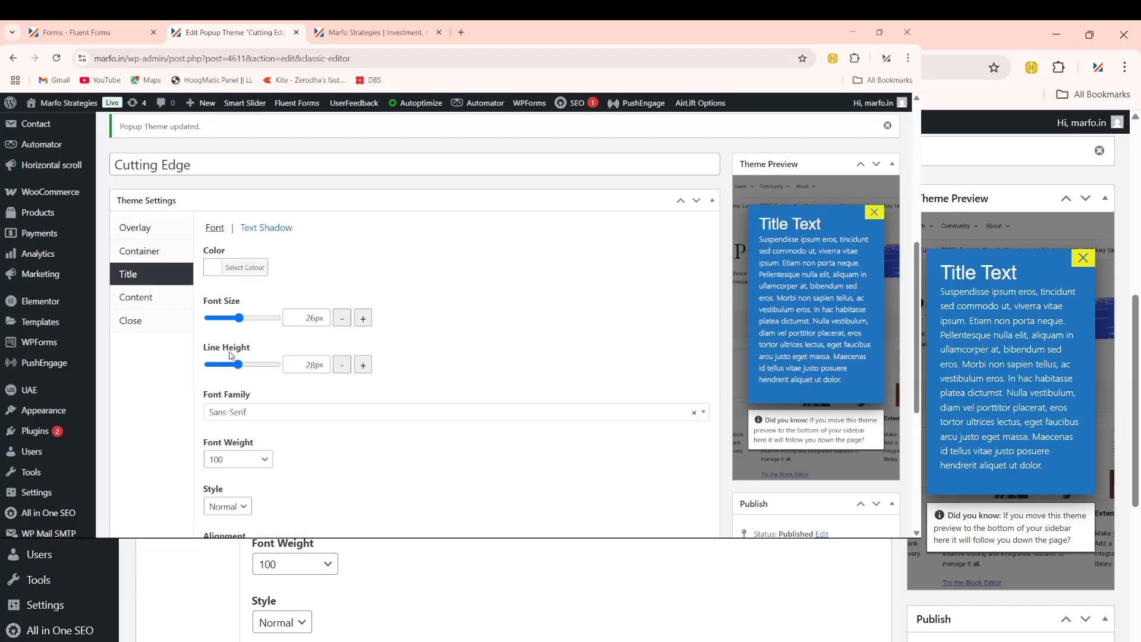
Step: After trying several colours, set the popup title text colour to white #fff
left_click(211, 272)
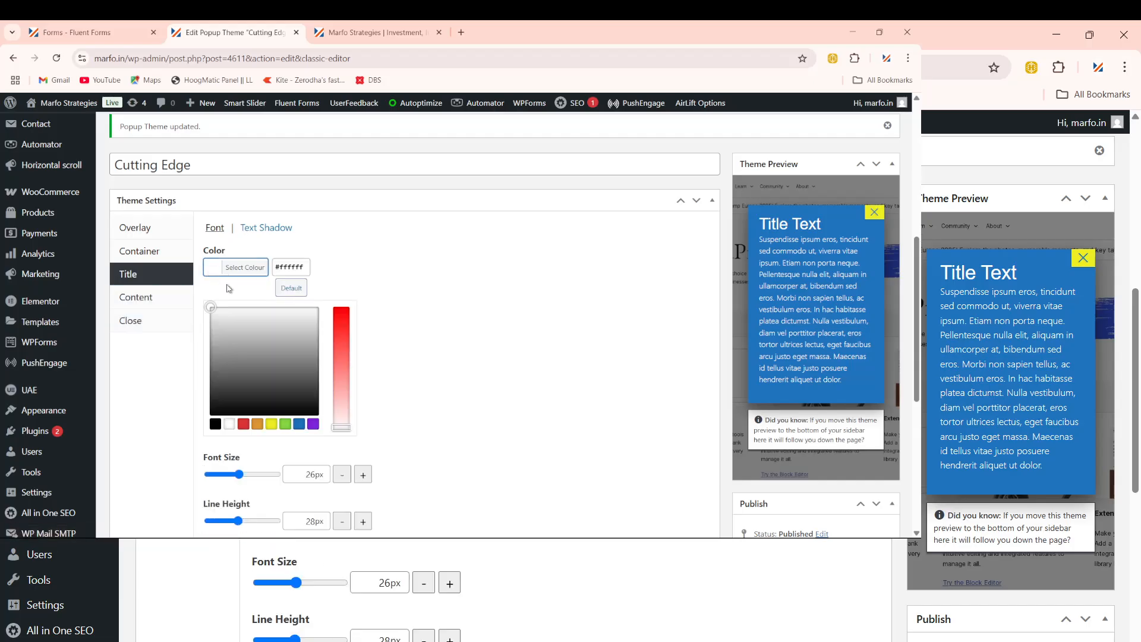
left_click(340, 322)
left_click(262, 373)
left_click(271, 424)
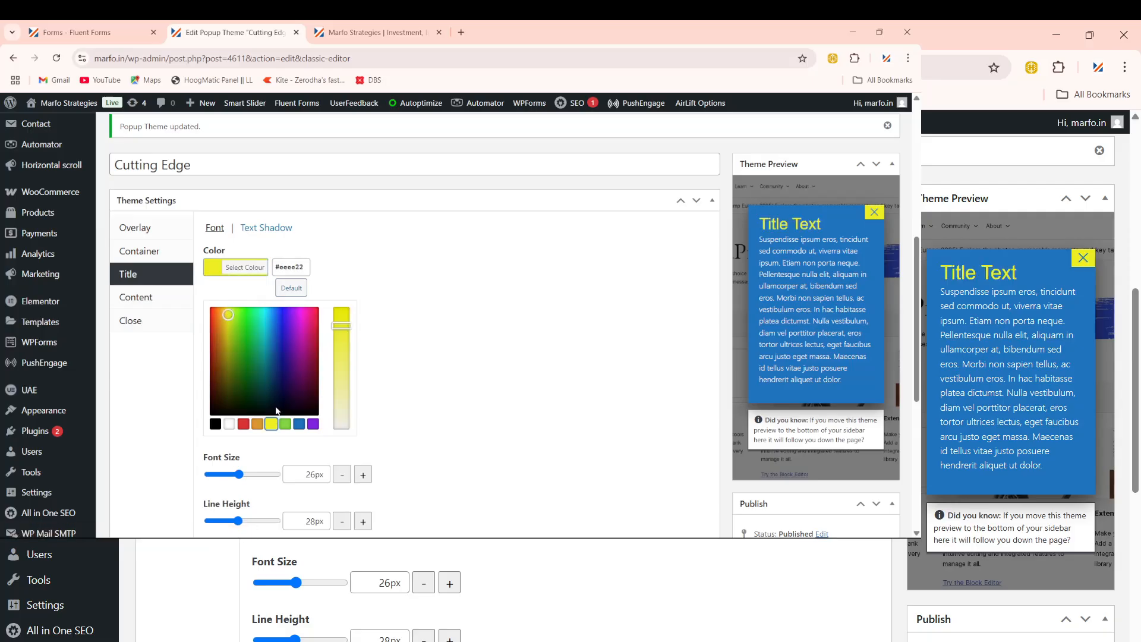
left_click(288, 367)
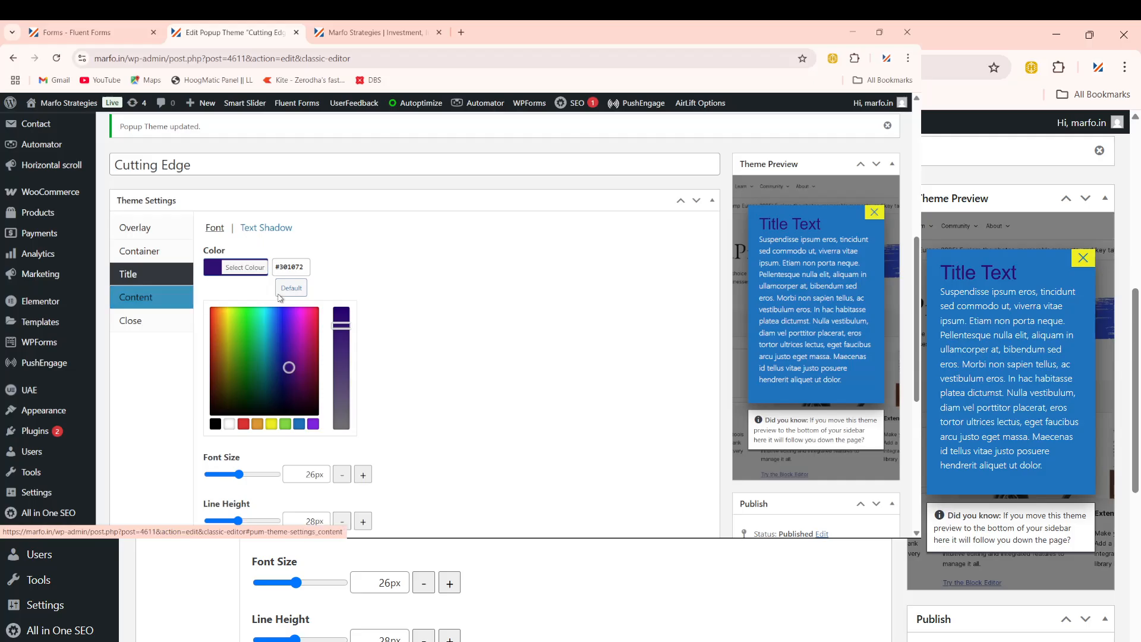
left_click(305, 267)
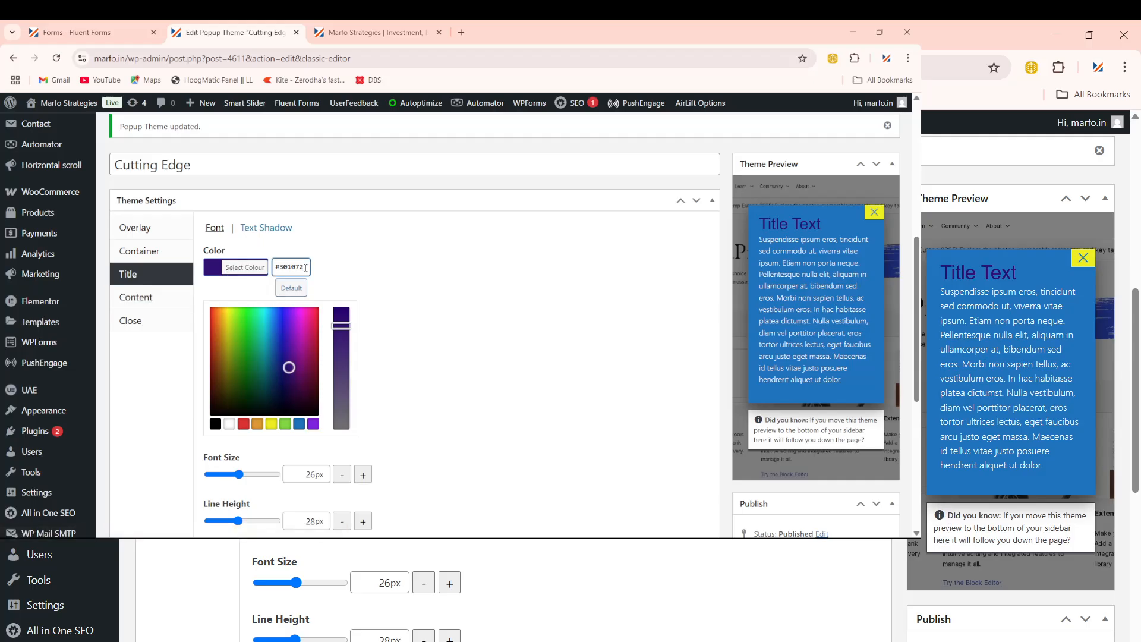
key("ctrl+a")
type("#fff")
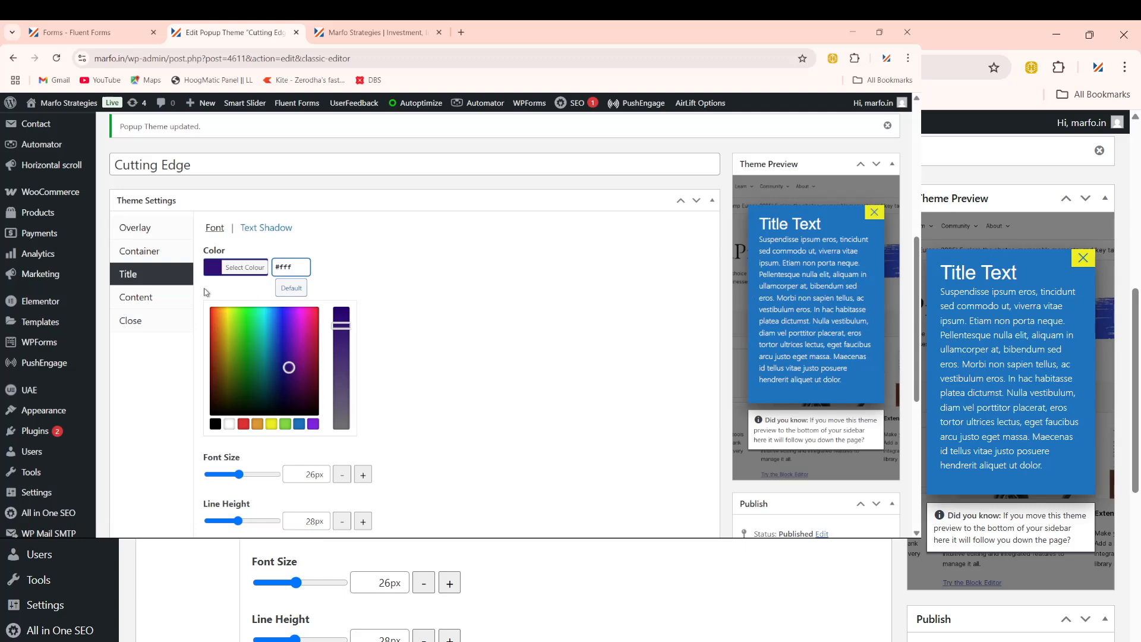
Step: In the content text settings, try red, then settle on yellow #eeee22
left_click(137, 300)
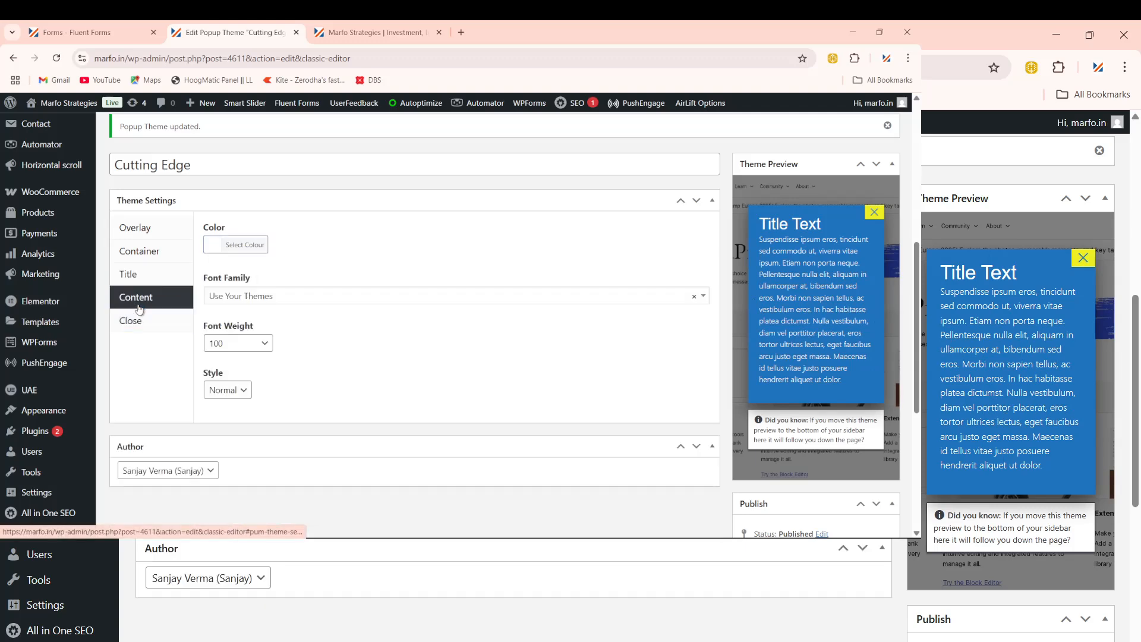
left_click(212, 245)
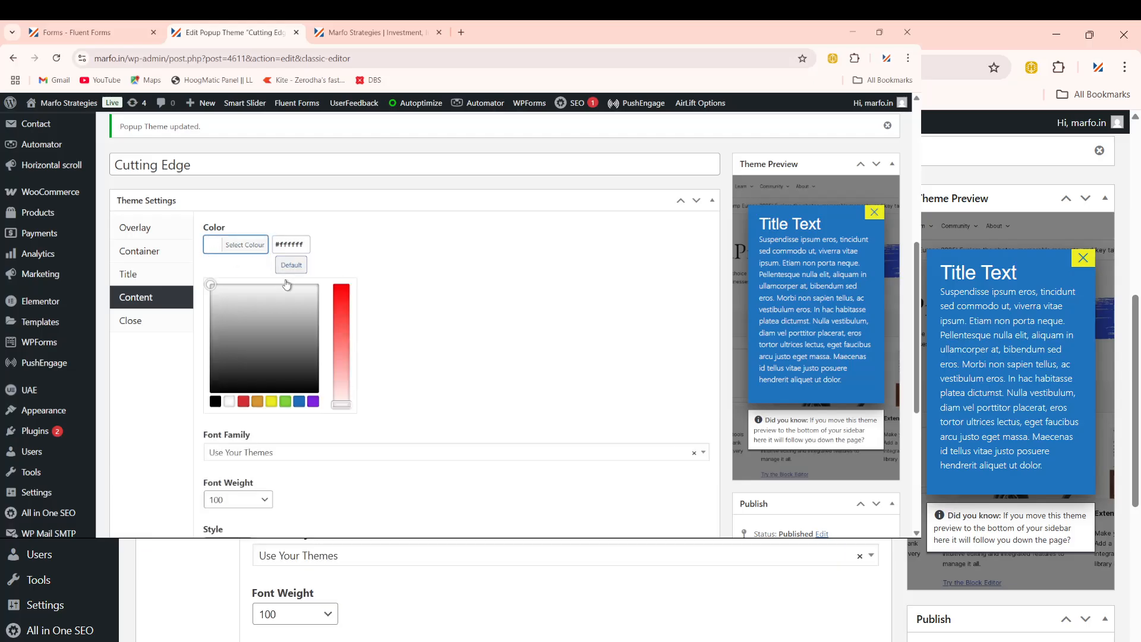
left_click(337, 296)
left_click_drag(337, 297, 335, 331)
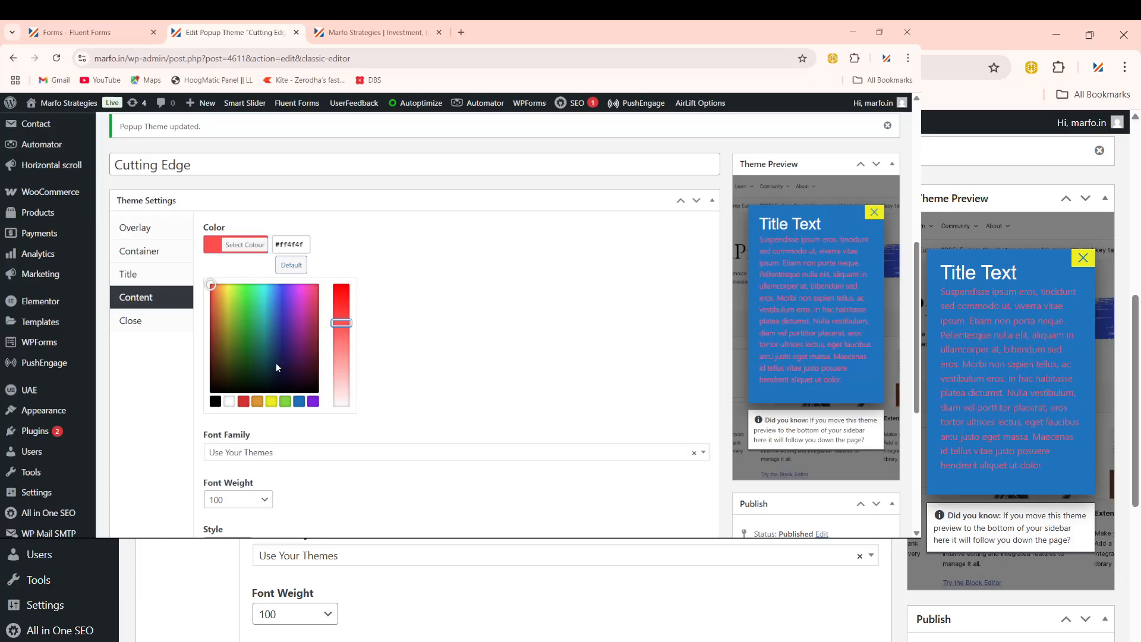
left_click(271, 401)
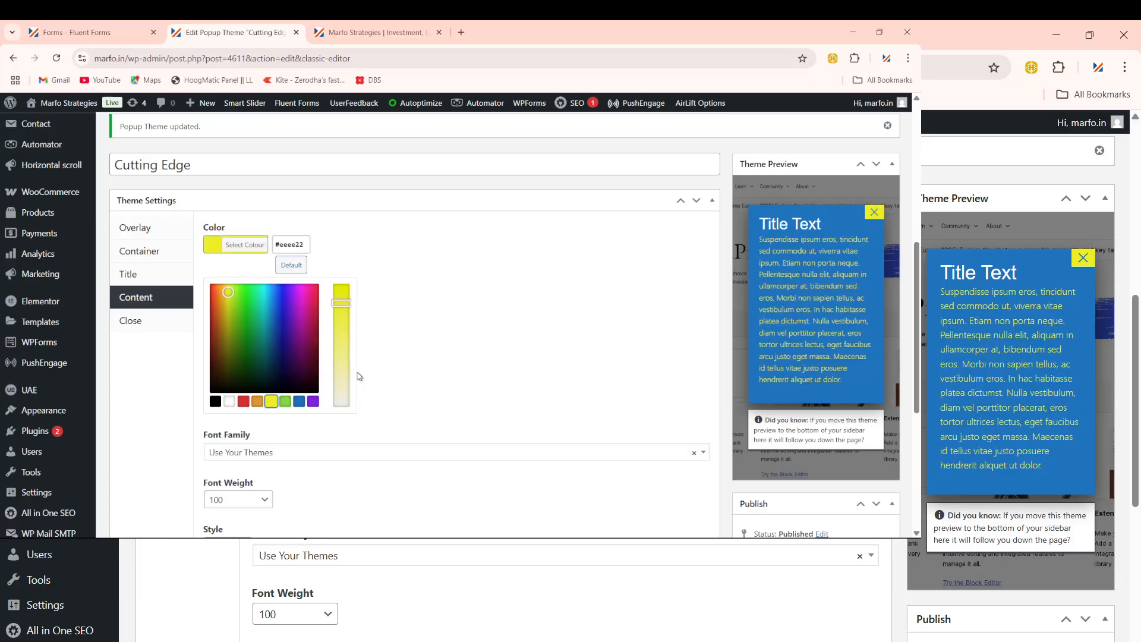
left_click(478, 256)
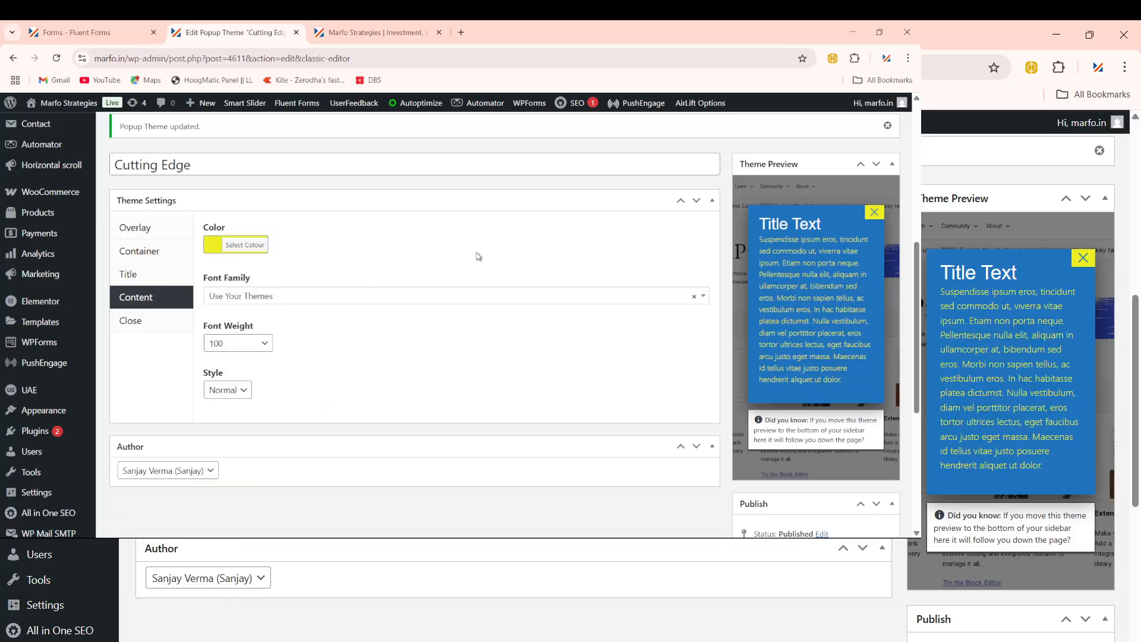
Step: Review the close button's Size settings (padding, height, width) and try a larger padding
left_click(145, 323)
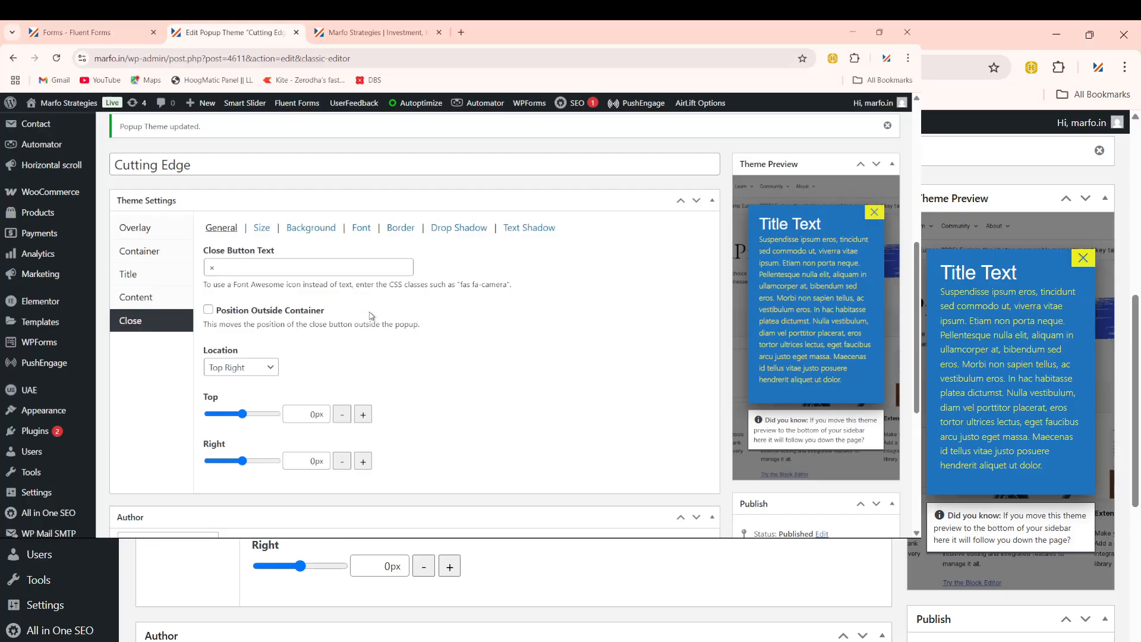
left_click(145, 298)
left_click(143, 324)
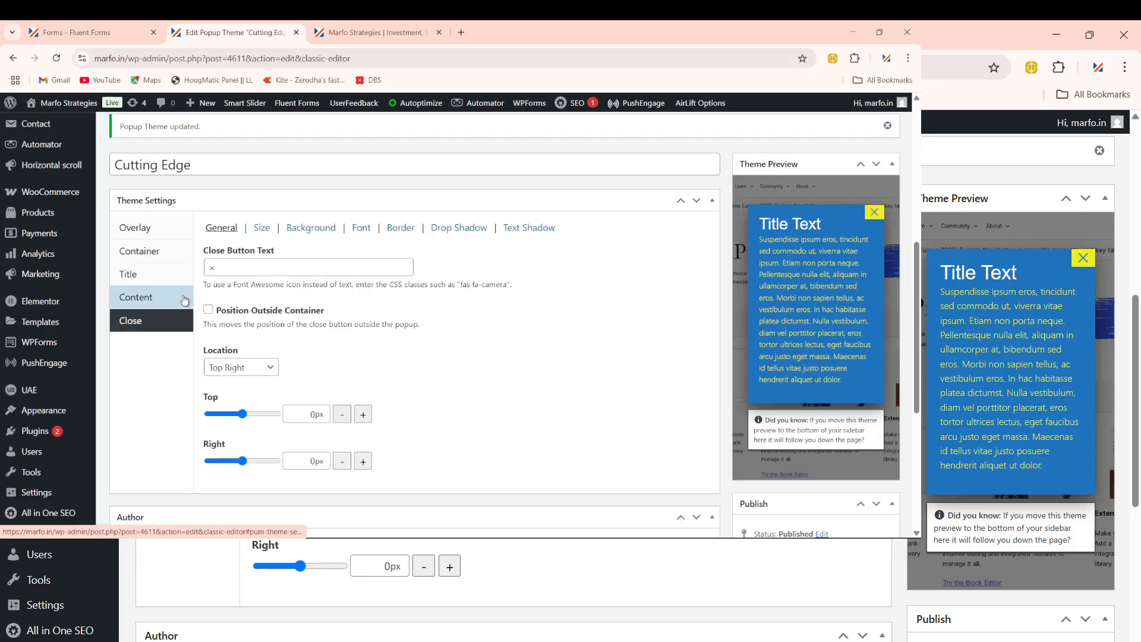
left_click_drag(204, 217, 498, 241)
left_click(330, 252)
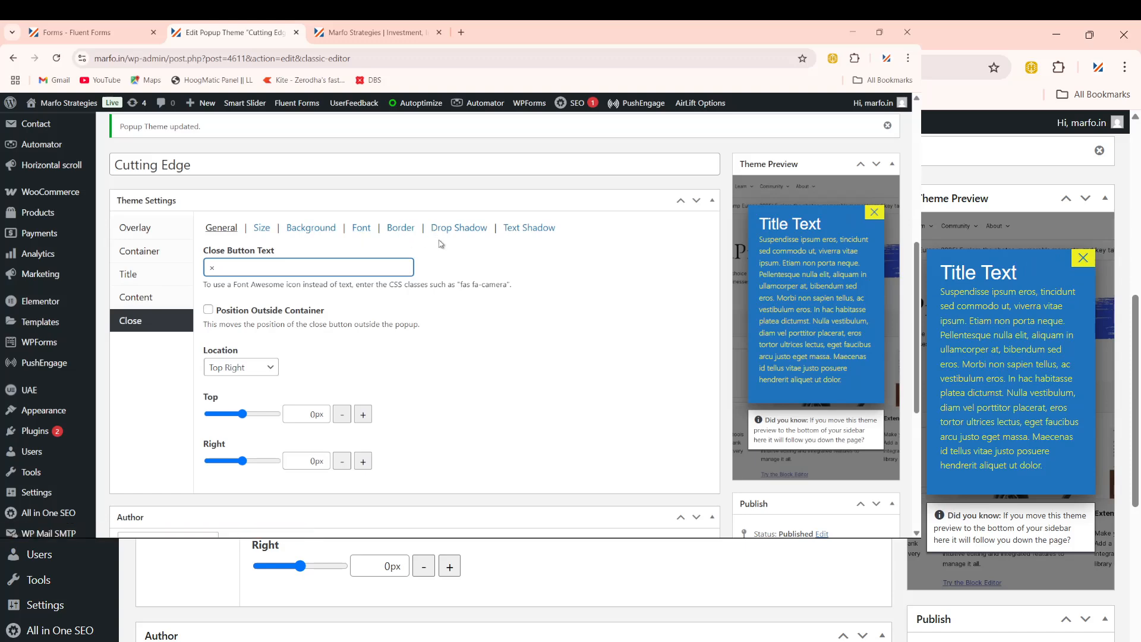
left_click(260, 233)
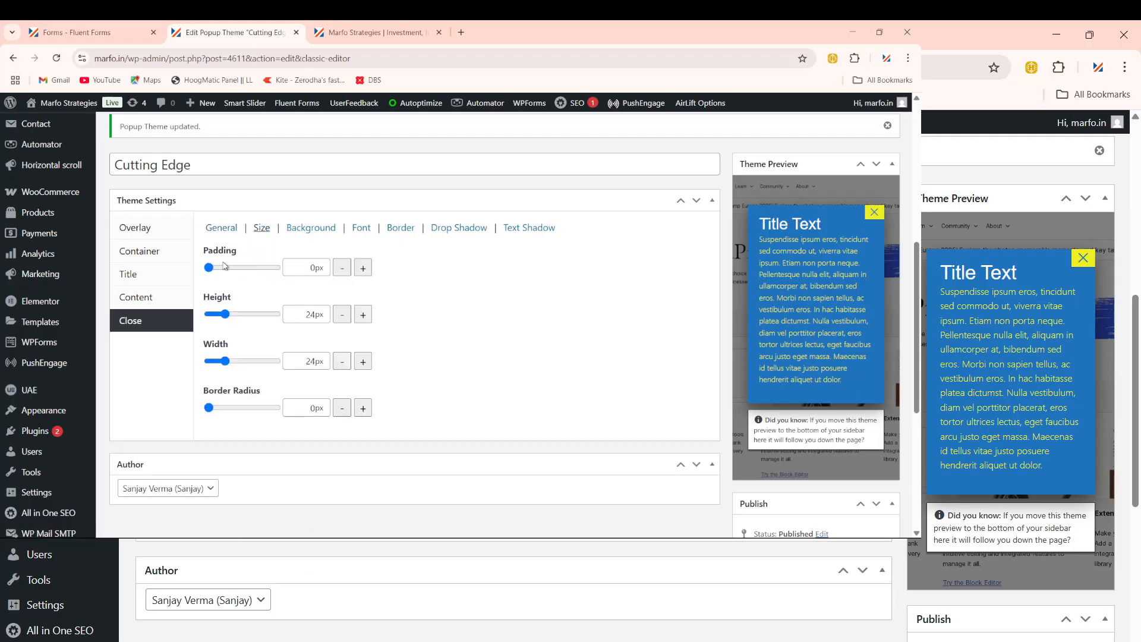
mouse_move(212, 269)
left_mouse_down()
mouse_move(262, 269)
mouse_move(211, 282)
left_mouse_up()
Step: Show the close button's Background colour and opacity settings
left_click(144, 299)
left_click(141, 323)
scroll(461, 392, "down", 1)
scroll(459, 394, "up", 2)
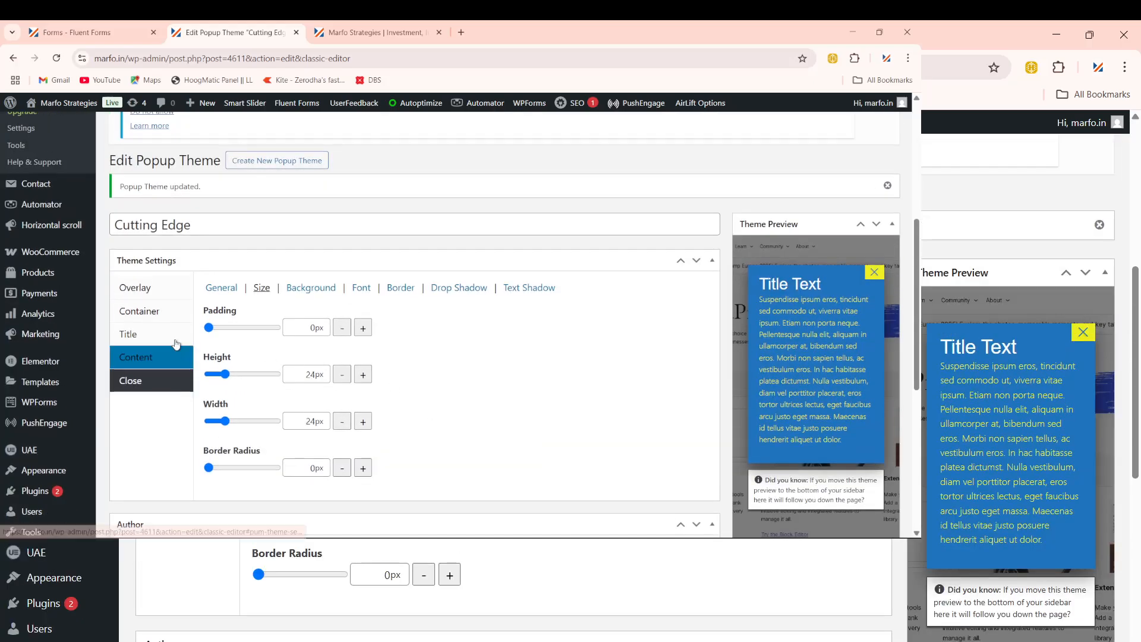
left_click(303, 293)
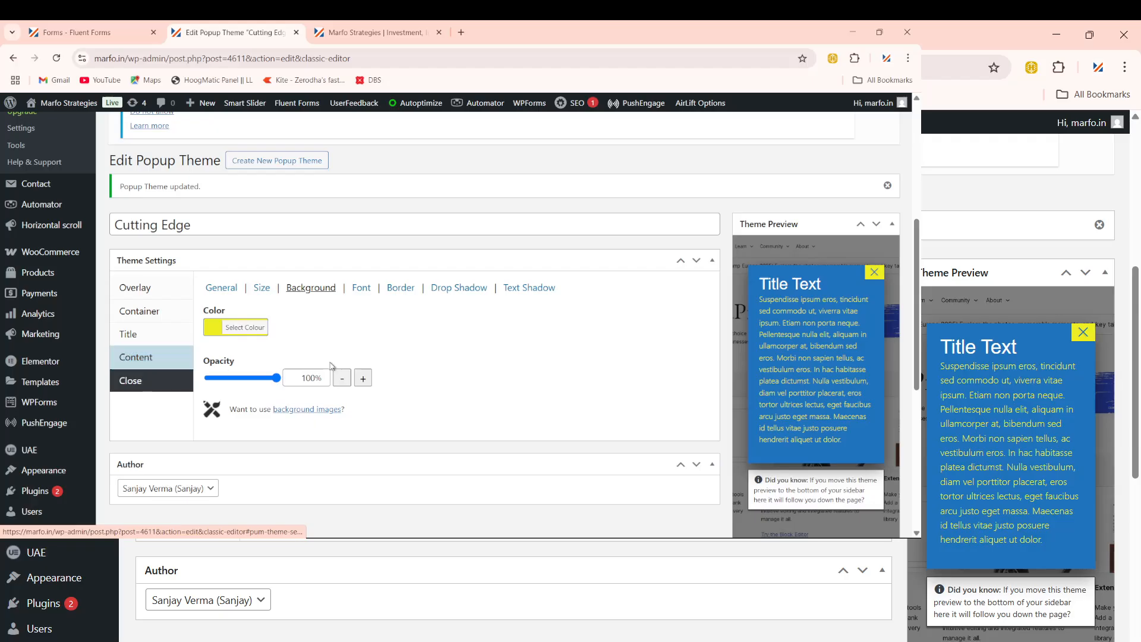
Step: Try red, then dark and brighter greens as the close button background colour
scroll(446, 356, "up", 2)
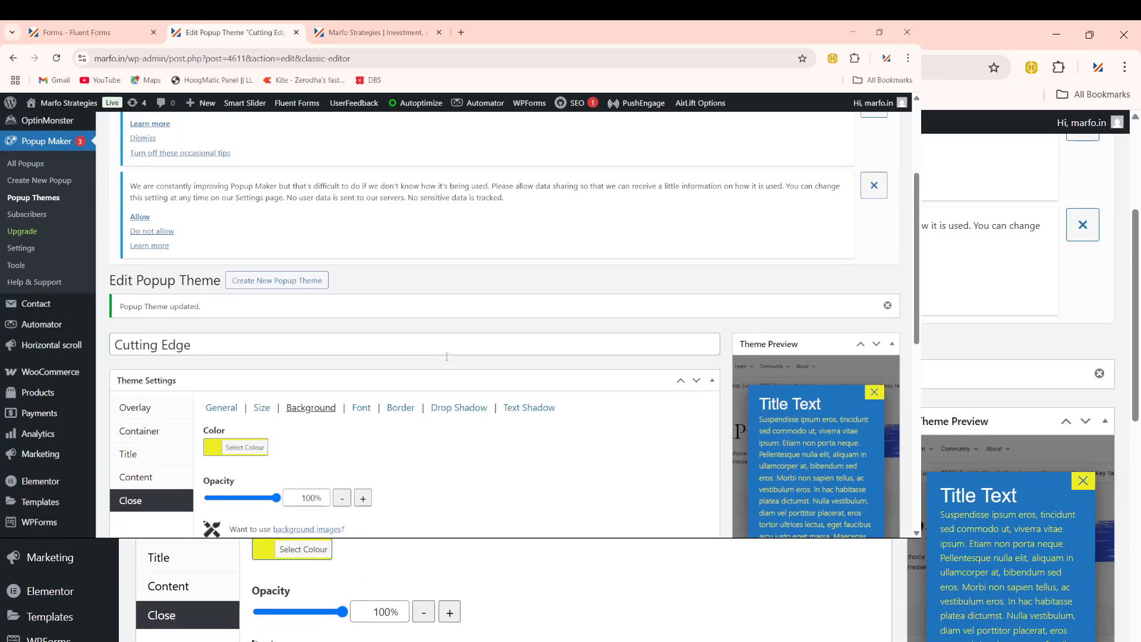
scroll(446, 356, "down", 1)
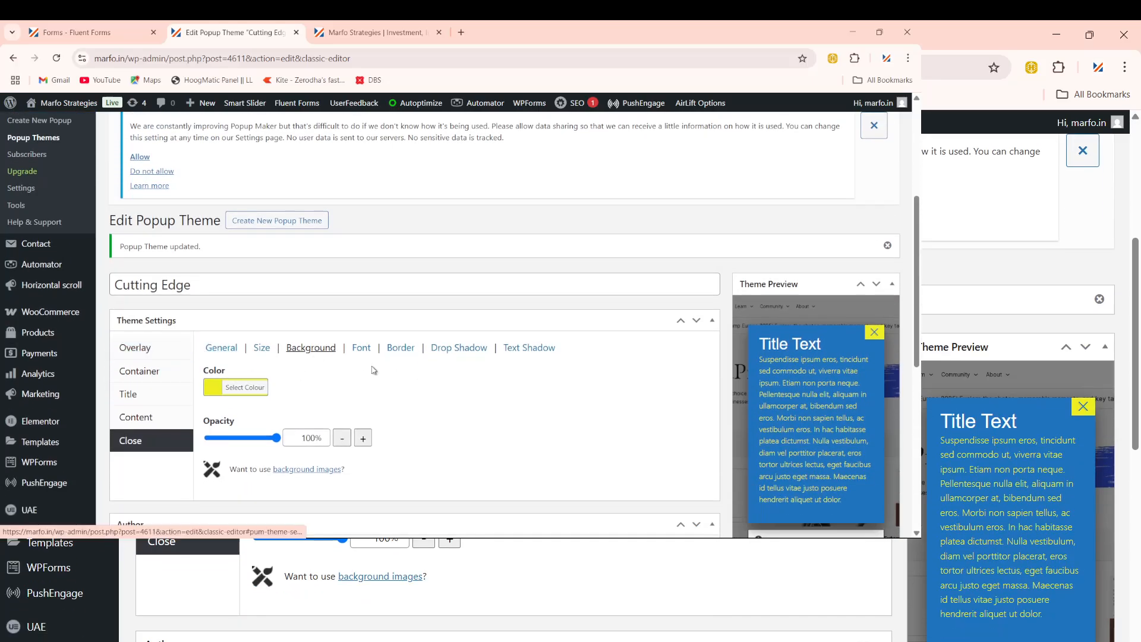
scroll(451, 297, "up", 4)
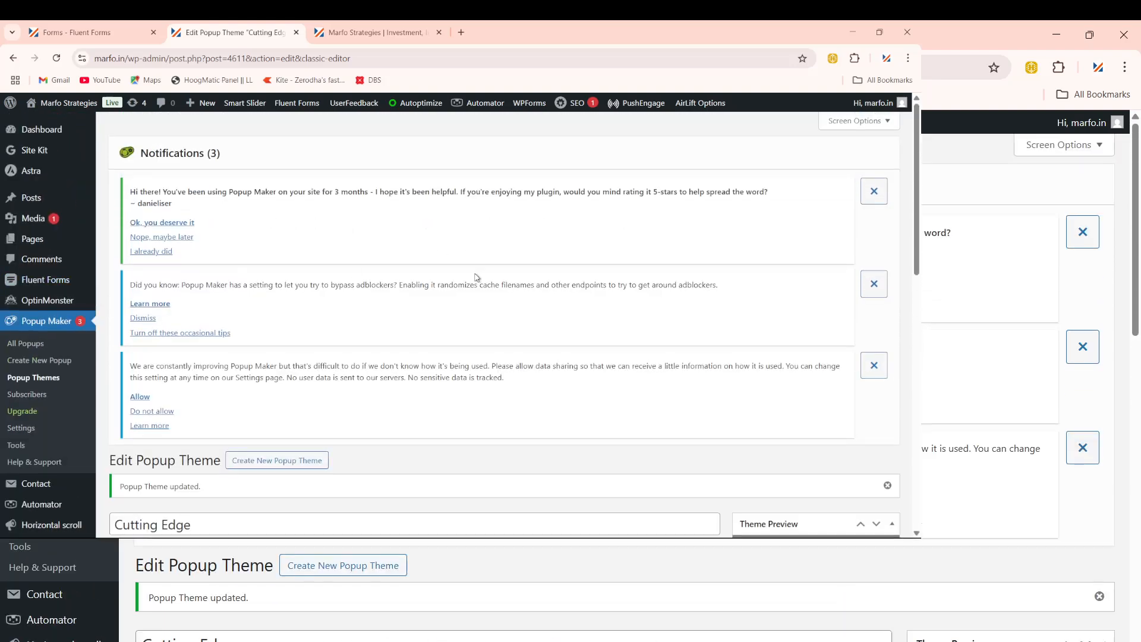
scroll(476, 277, "down", 4)
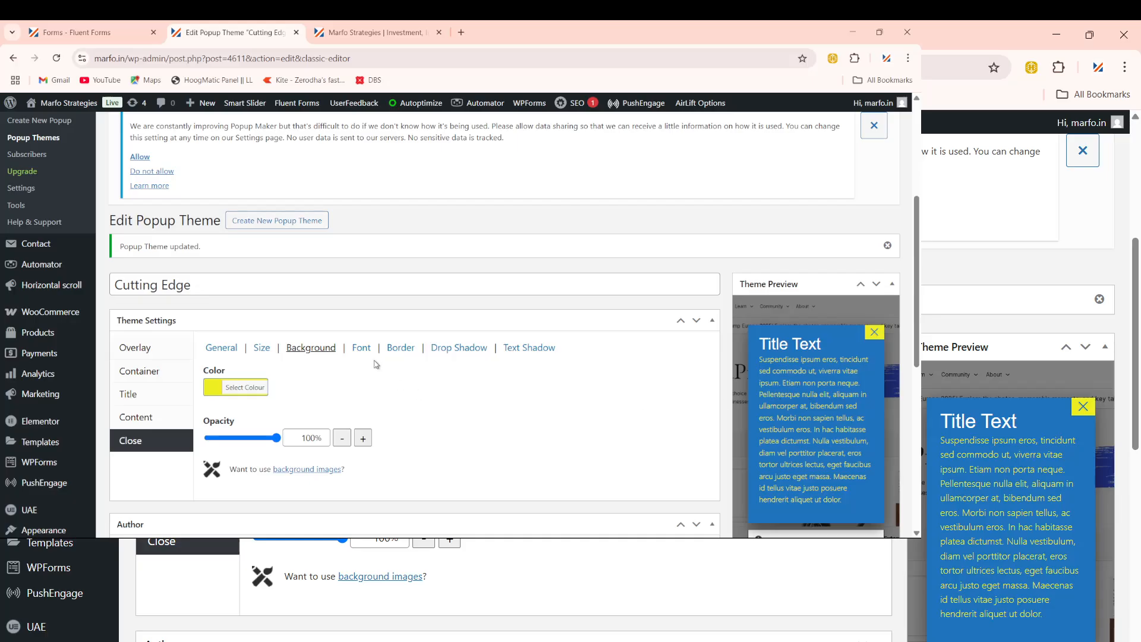
scroll(375, 364, "down", 1)
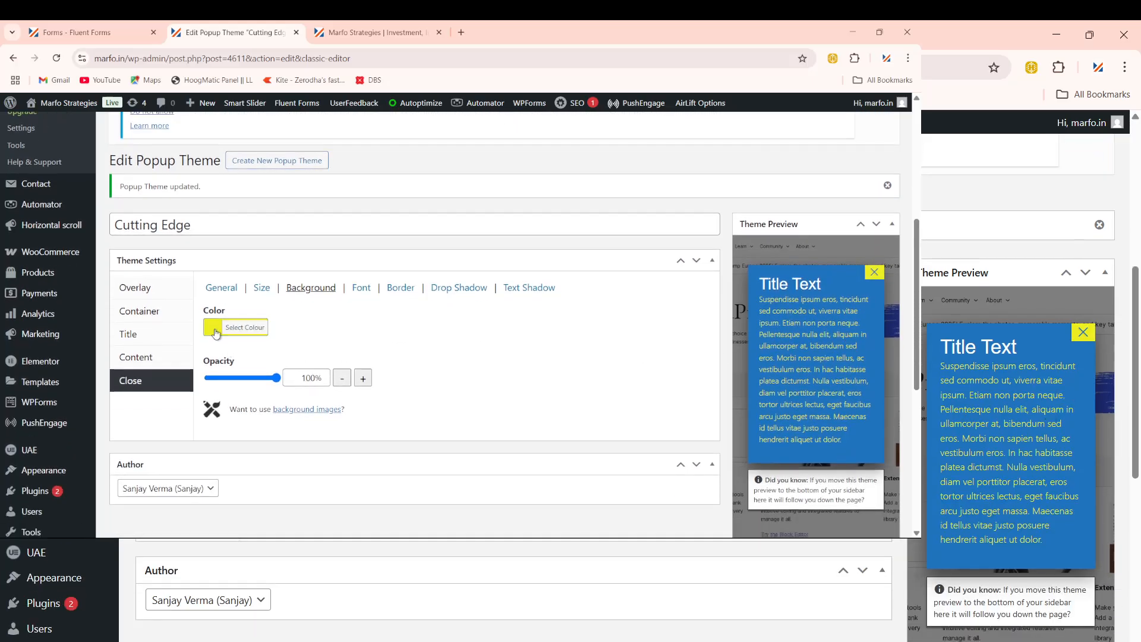
left_click(216, 331)
left_click(316, 378)
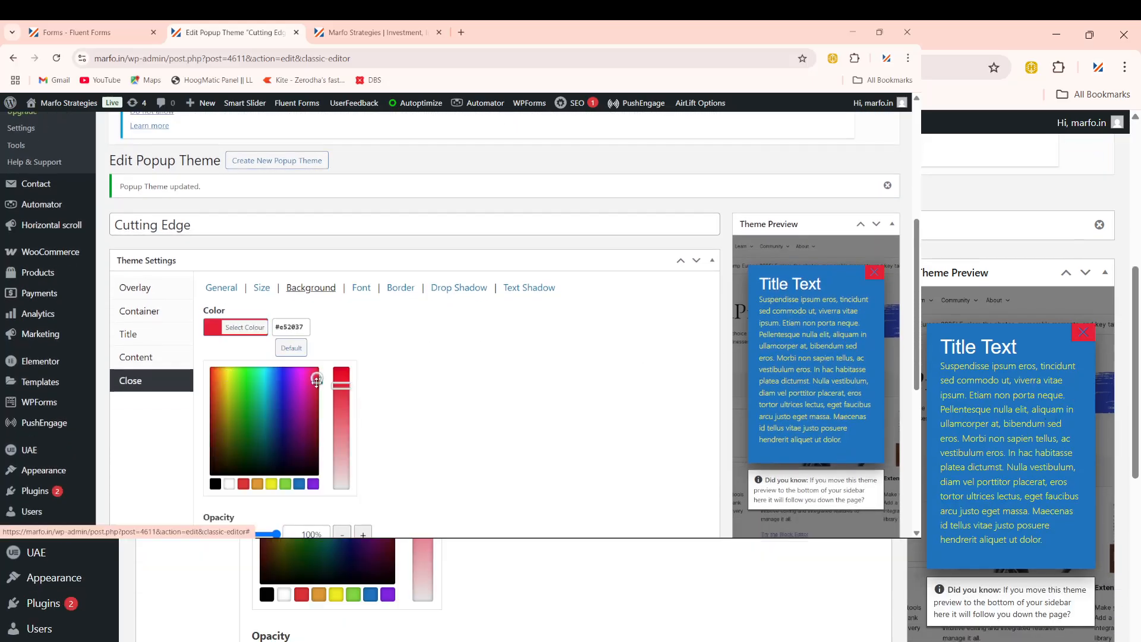
left_click(240, 415)
left_click(248, 390)
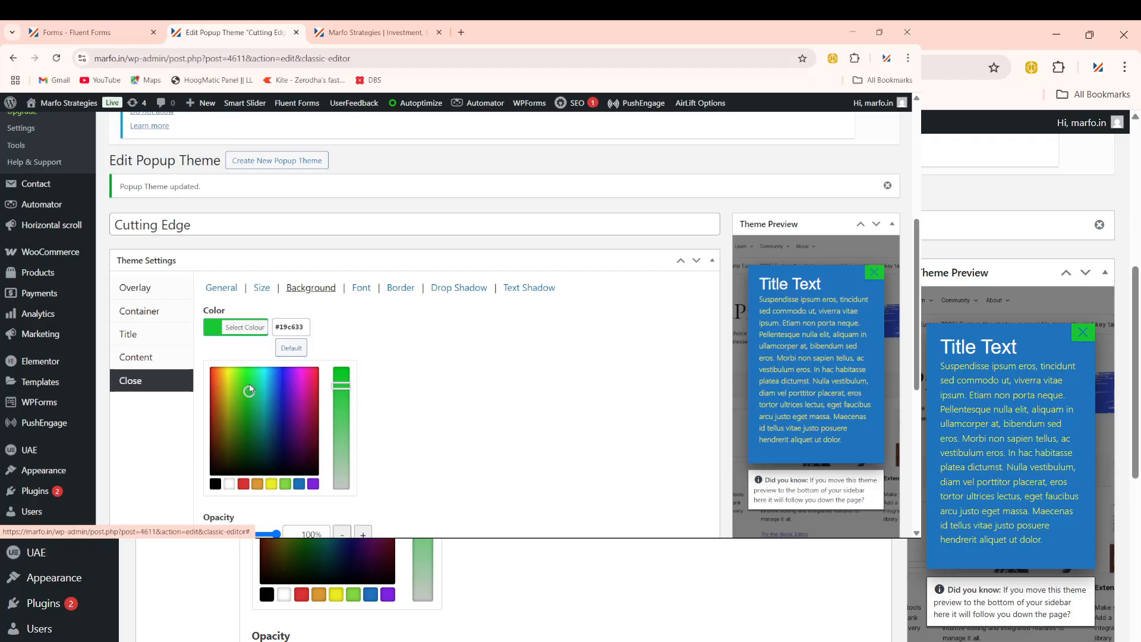
Step: After mint green and orange, settle the close button background on yellow #daef1f at 100% opacity
left_click(247, 372)
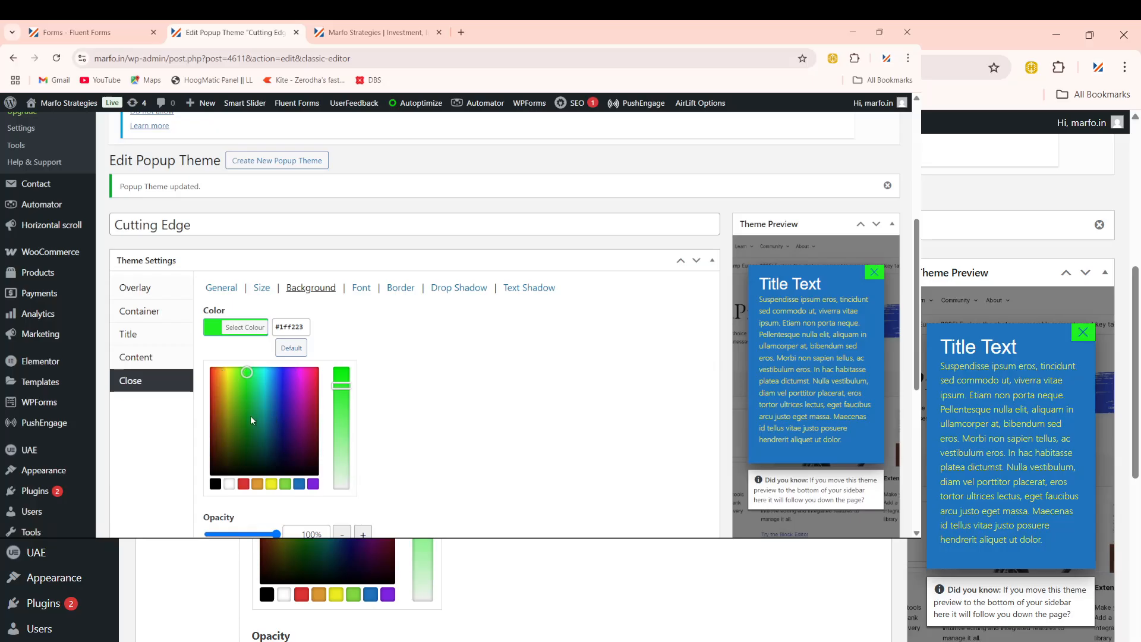
left_click(255, 371)
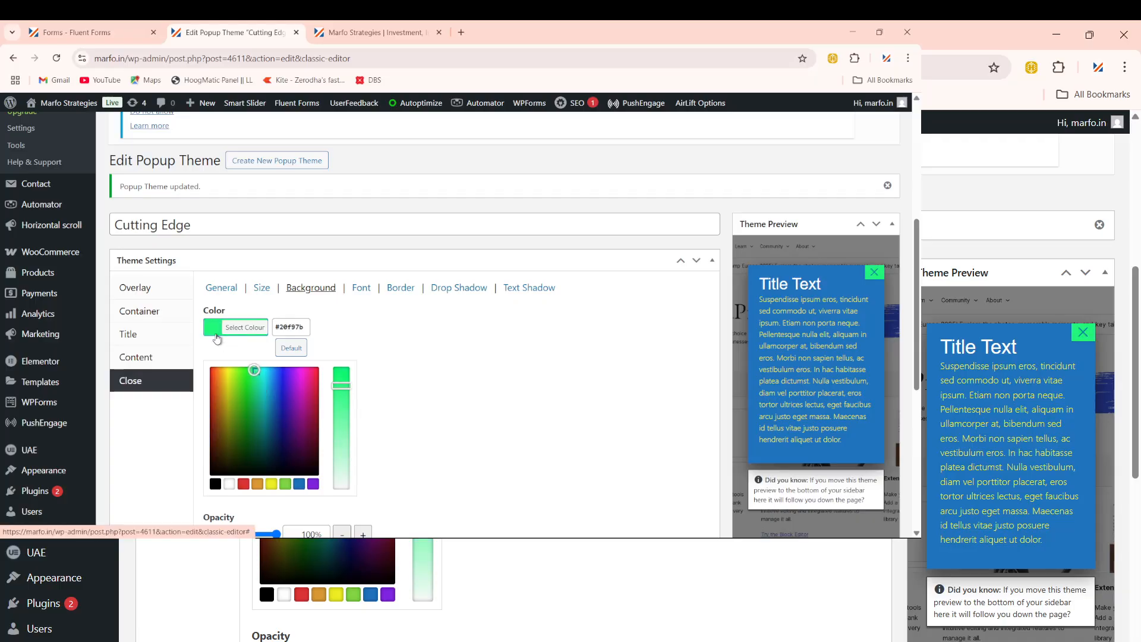
left_click_drag(256, 371, 208, 364)
left_click(231, 374)
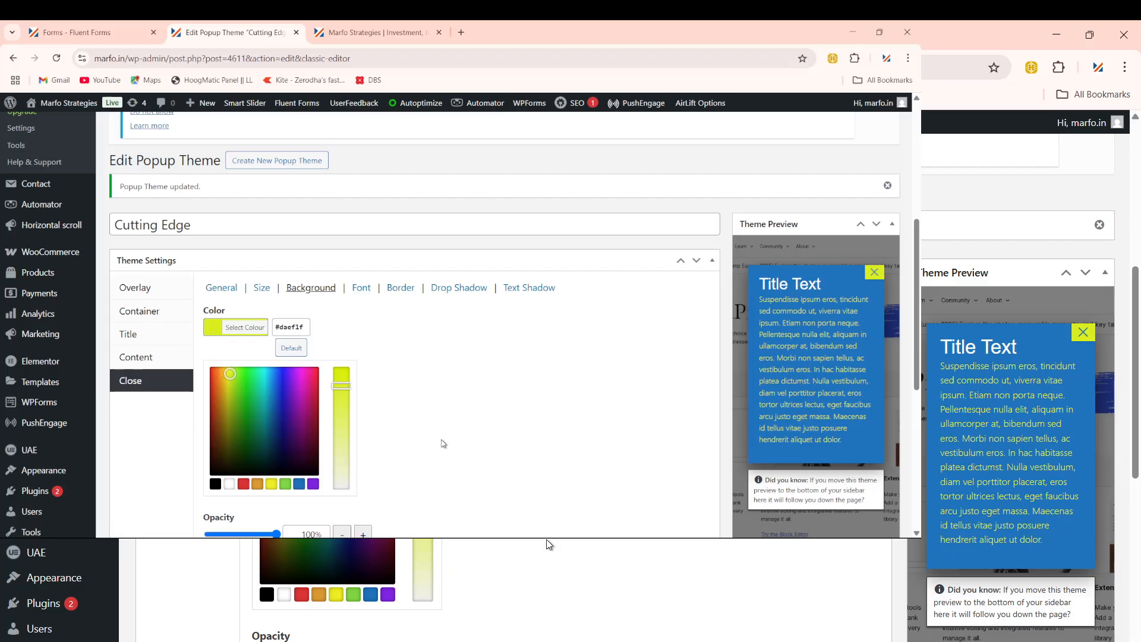
scroll(543, 436, "down", 5)
scroll(589, 408, "up", 6)
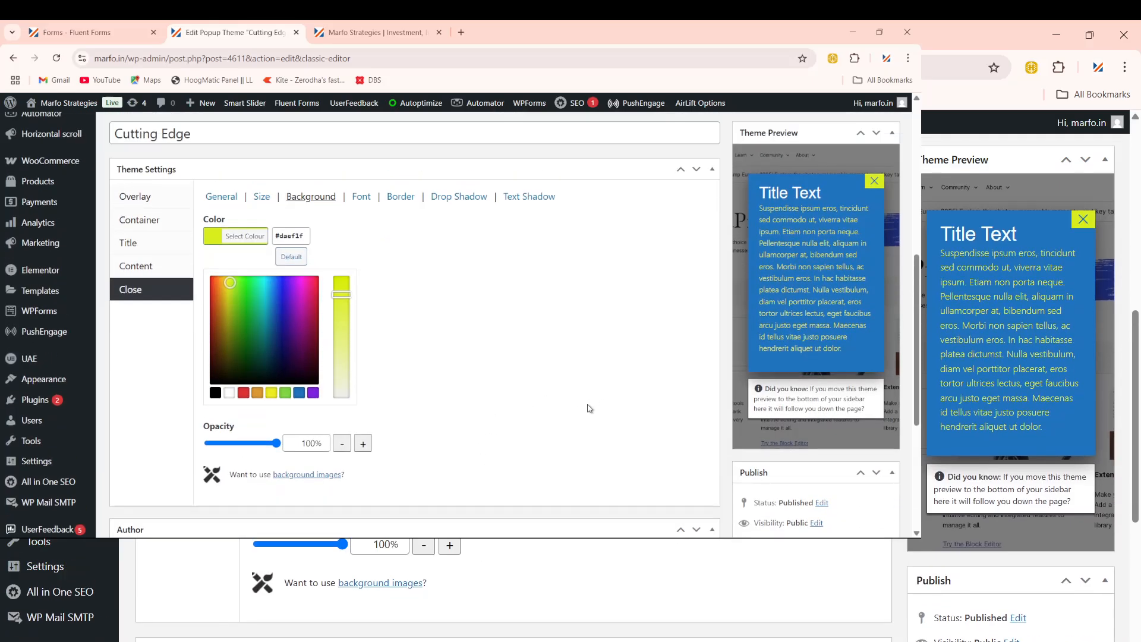
scroll(484, 371, "down", 2)
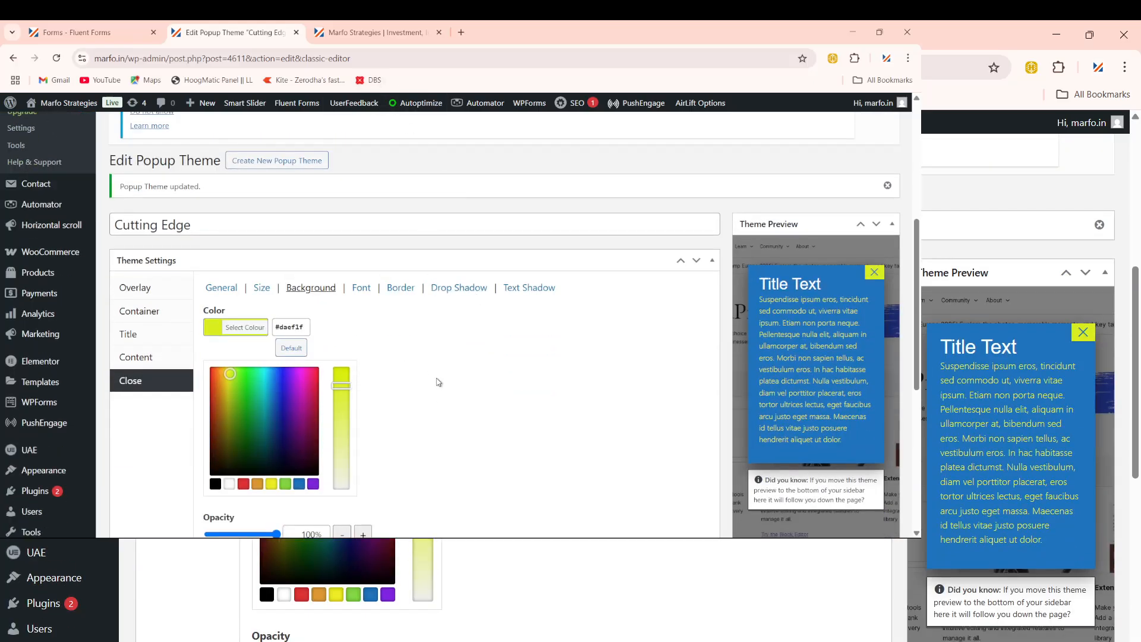
scroll(583, 420, "down", 6)
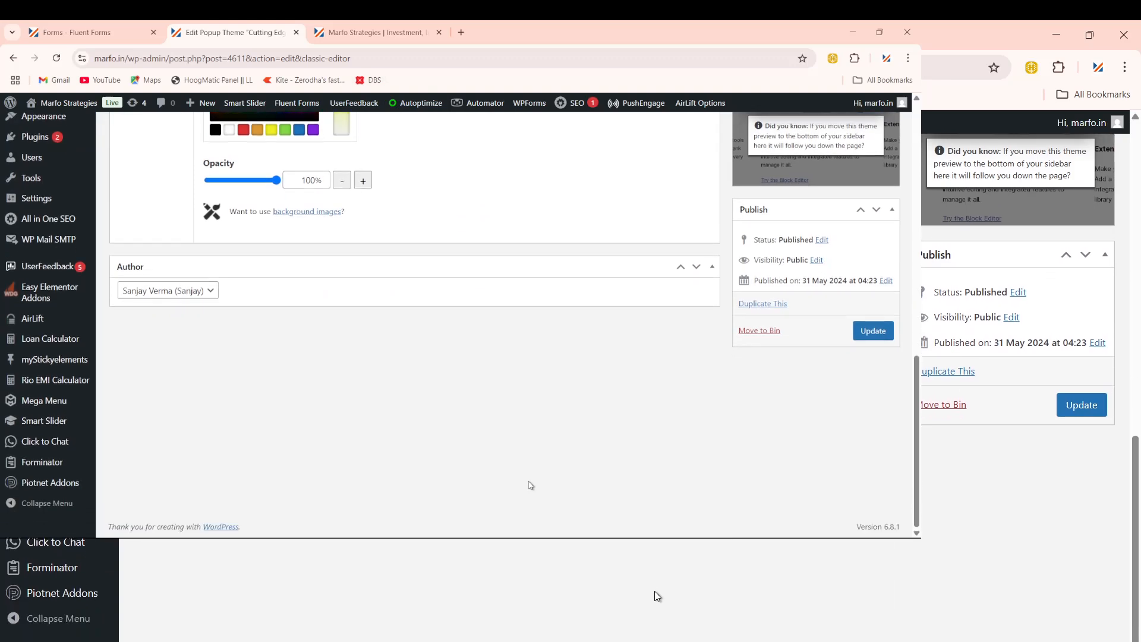
Step: Update the Cutting Edge theme and reload the live marfo.in homepage to see the popup
left_click(889, 330)
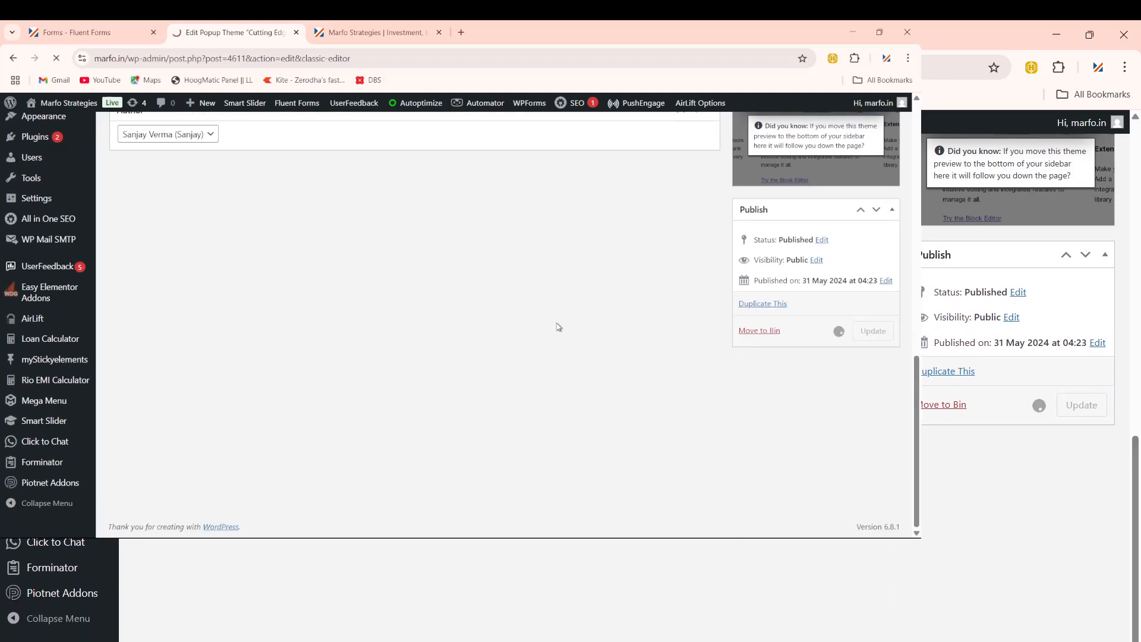
left_click(410, 32)
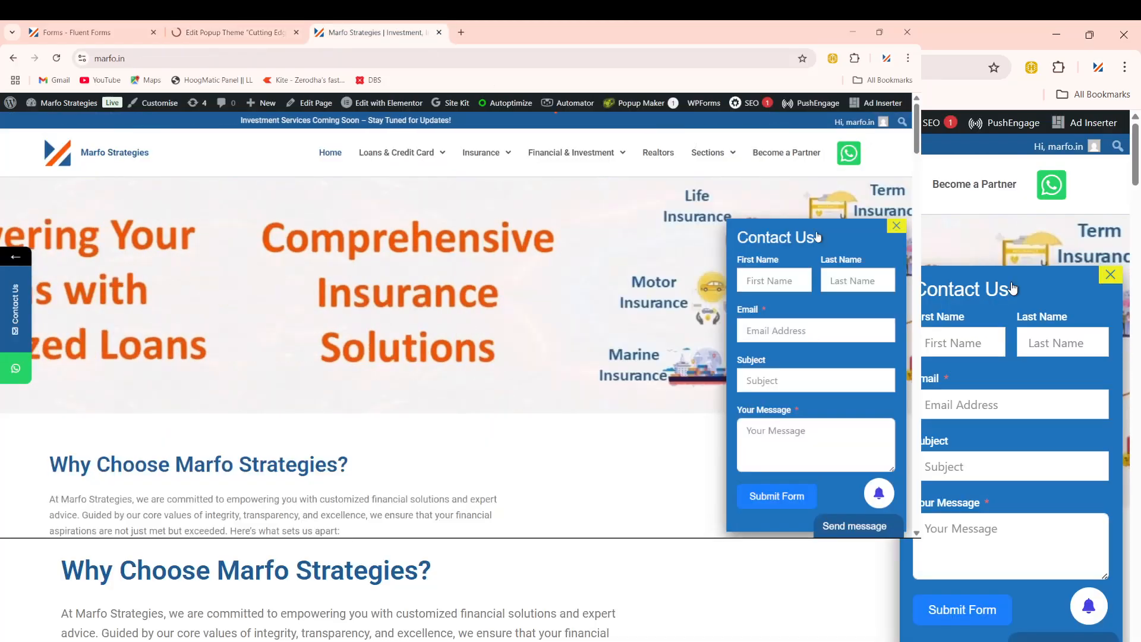
left_click(306, 65)
key("Return")
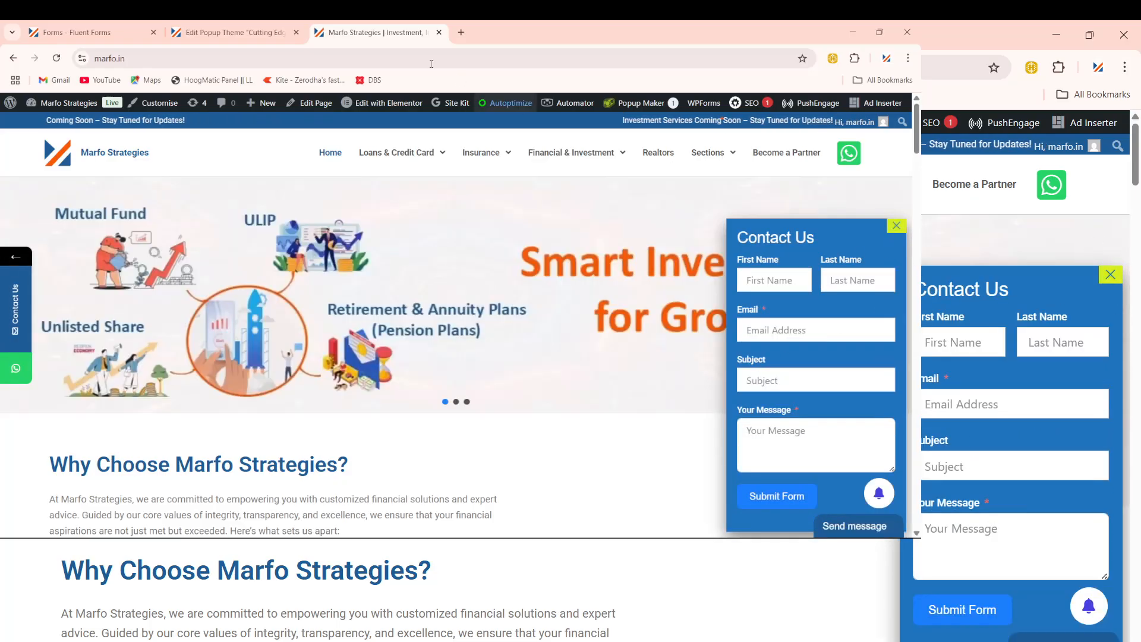
Step: Reload marfo.in once more, then return to the Fluent Forms list
left_click(400, 59)
key("Return")
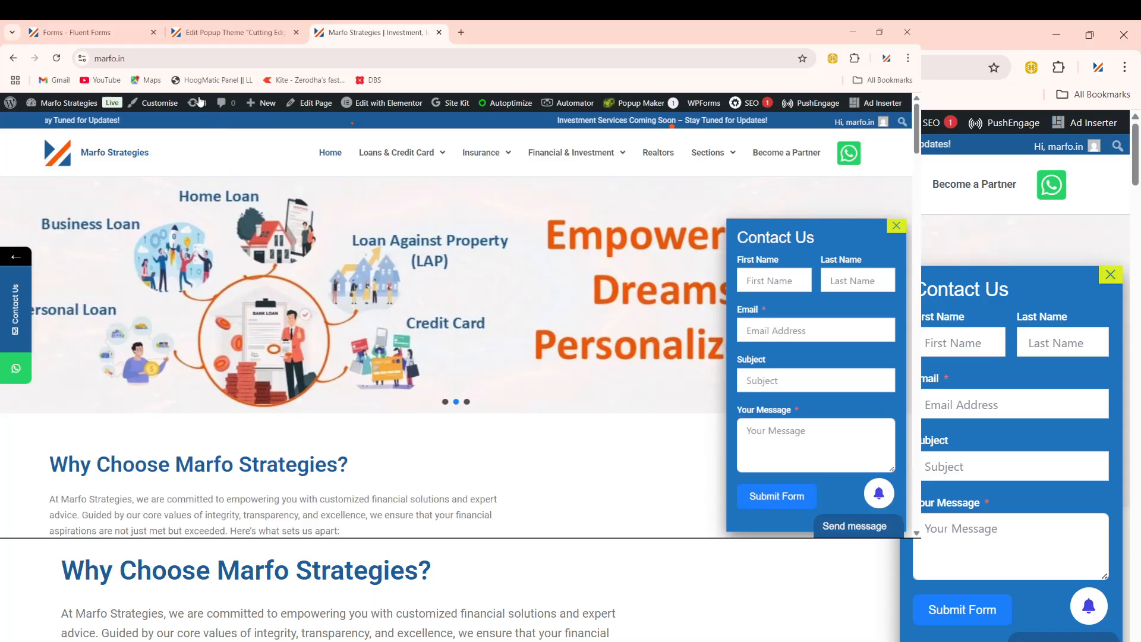
left_click(89, 32)
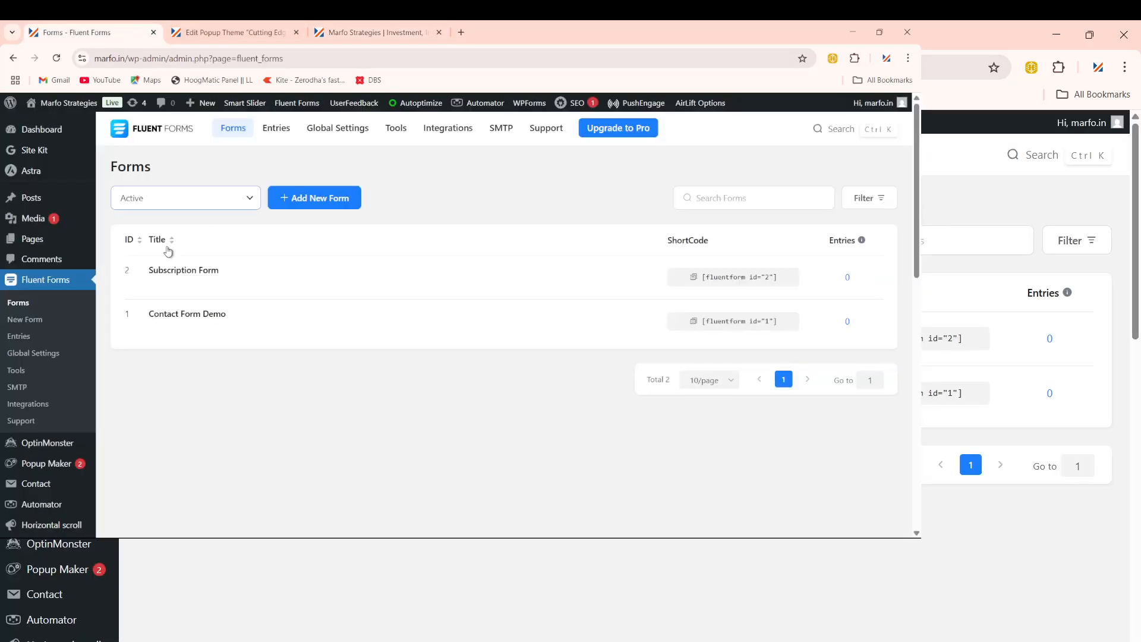
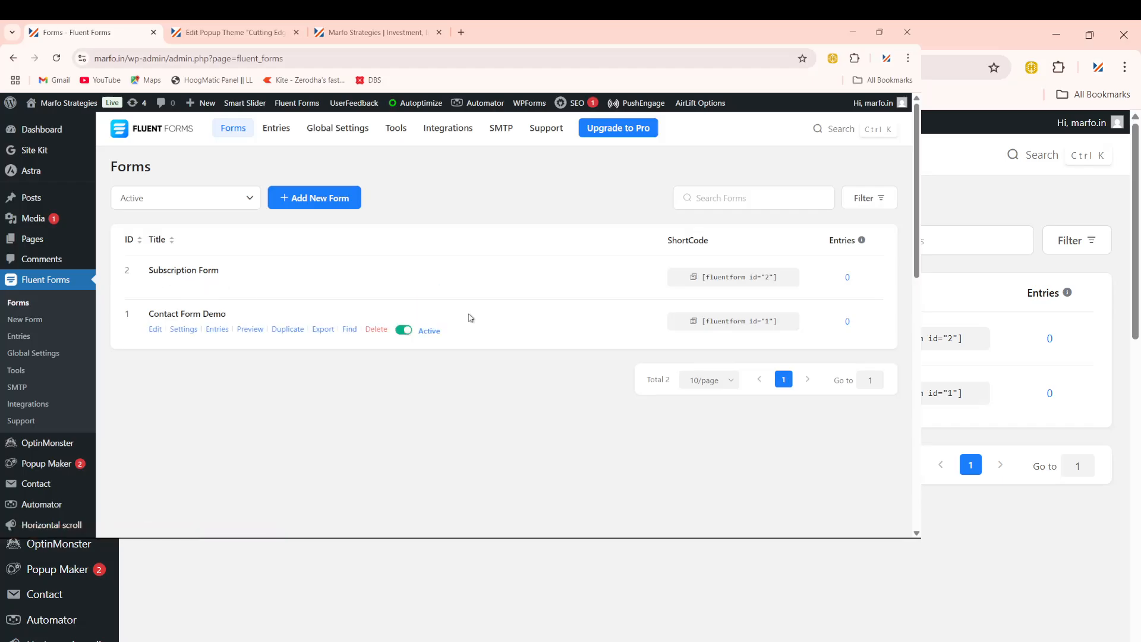
Step: Copy the Subscription Form's [fluentform id="2"] shortcode from the Fluent Forms list
left_click(695, 283)
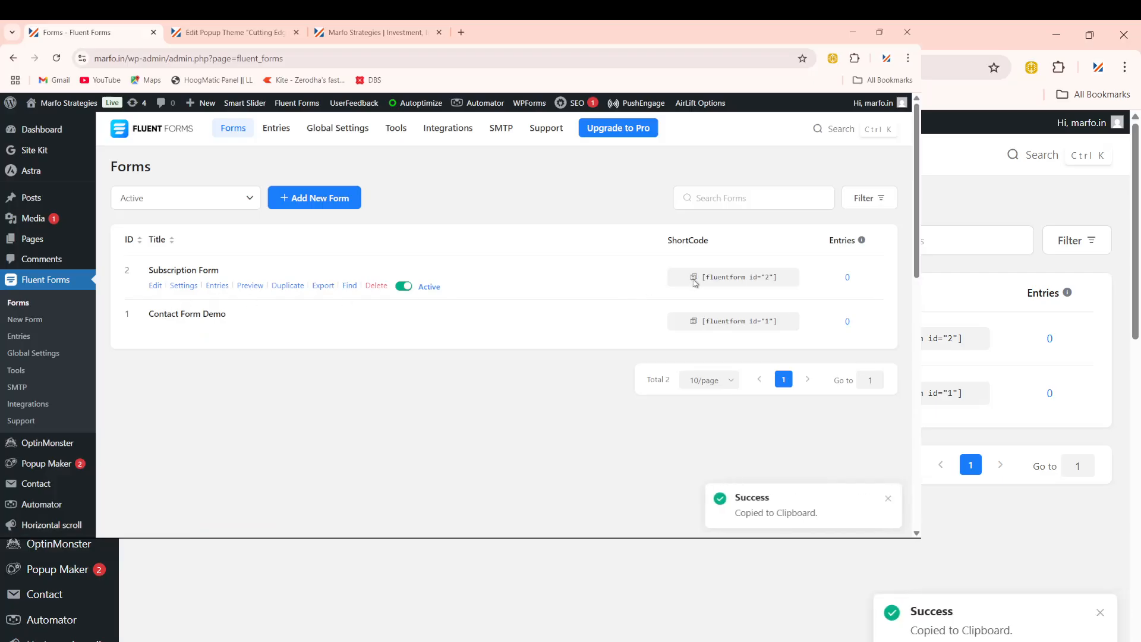
left_click(695, 279)
left_click(696, 280)
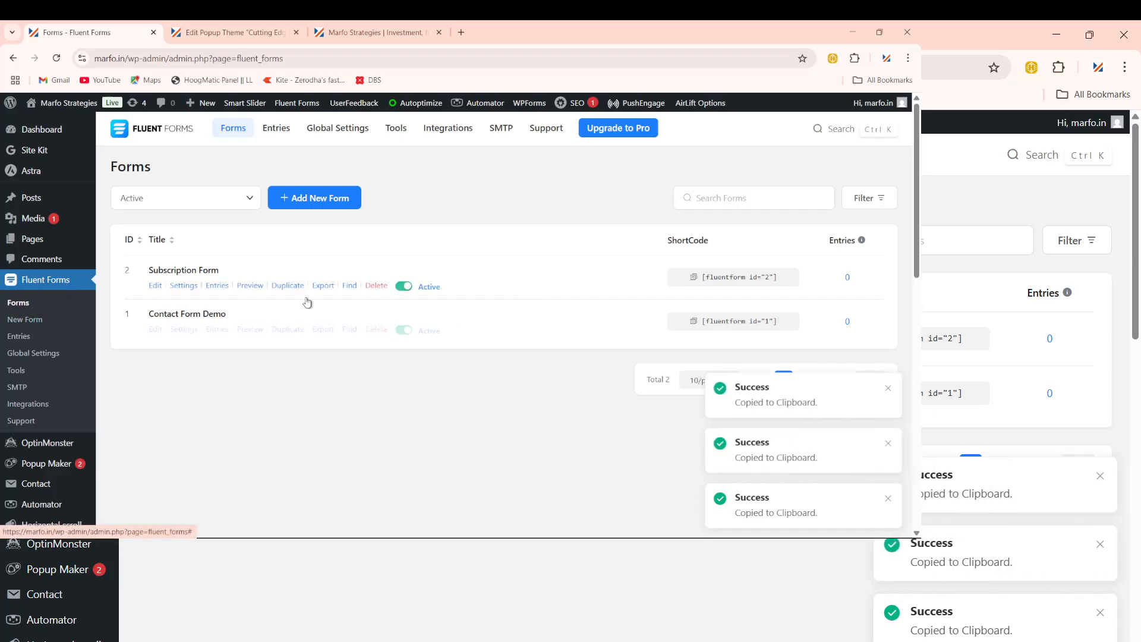
scroll(54, 435, "down", 1)
scroll(53, 435, "down", 3)
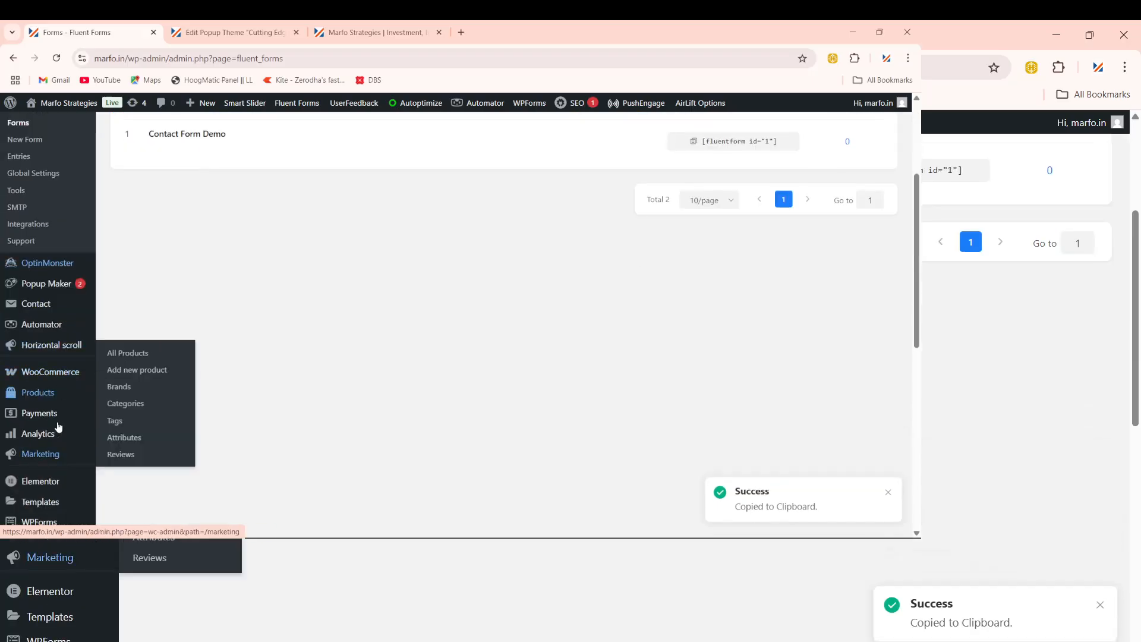
Step: Go to Popup Maker's All Popups and open the Contact us Popup for editing
mouse_move(48, 286)
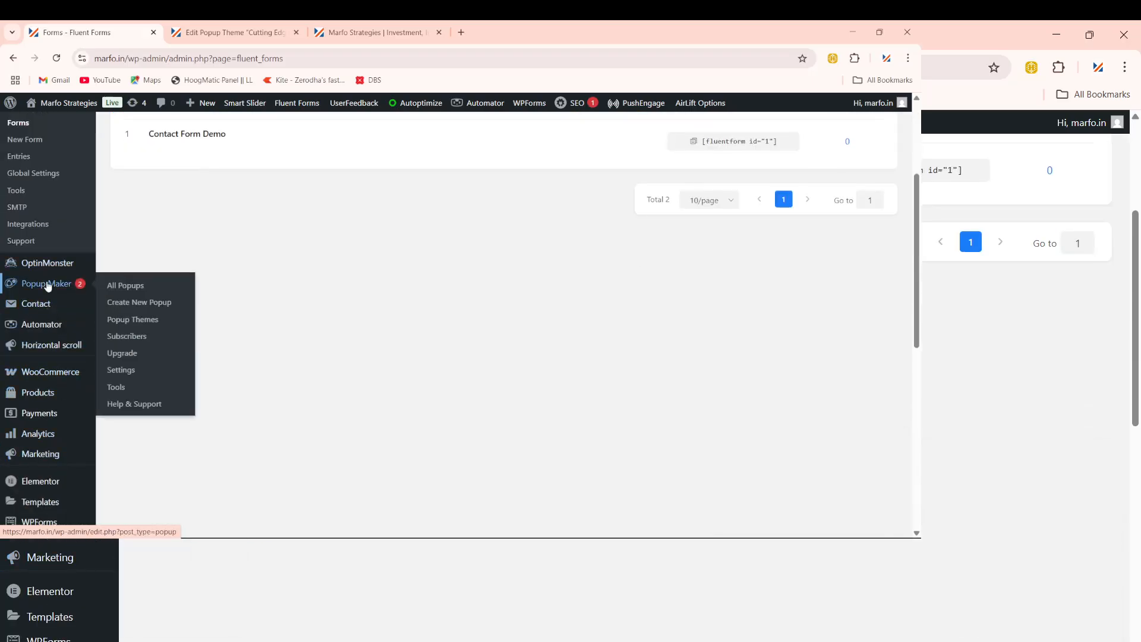
left_click(113, 286)
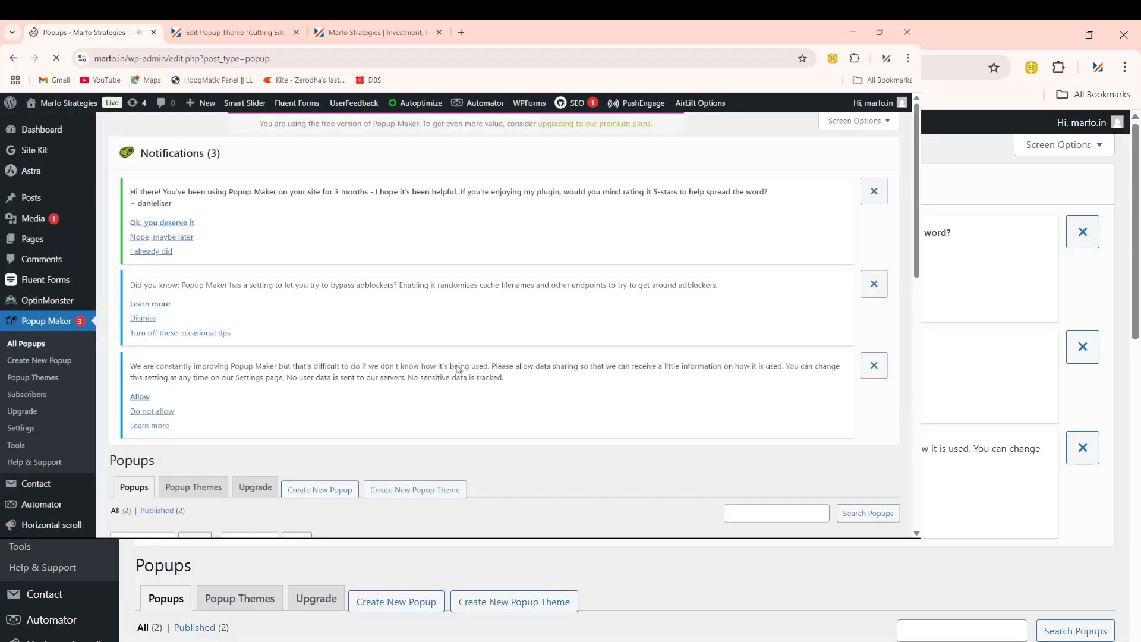
scroll(342, 423, "down", 3)
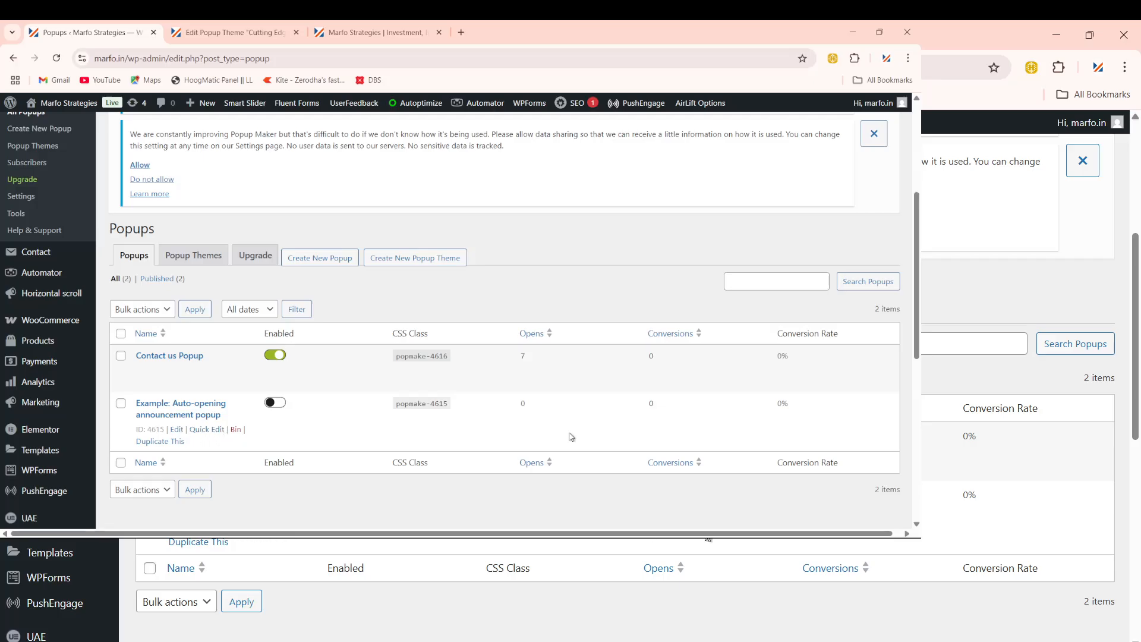
mouse_move(542, 537)
left_click(177, 369)
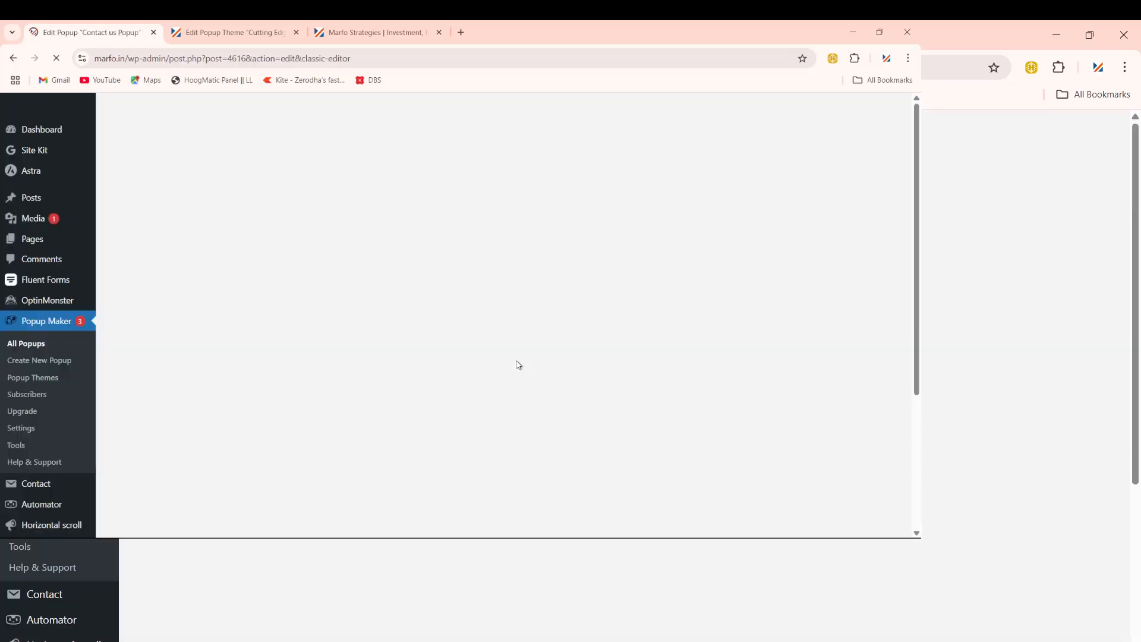
scroll(404, 363, "down", 6)
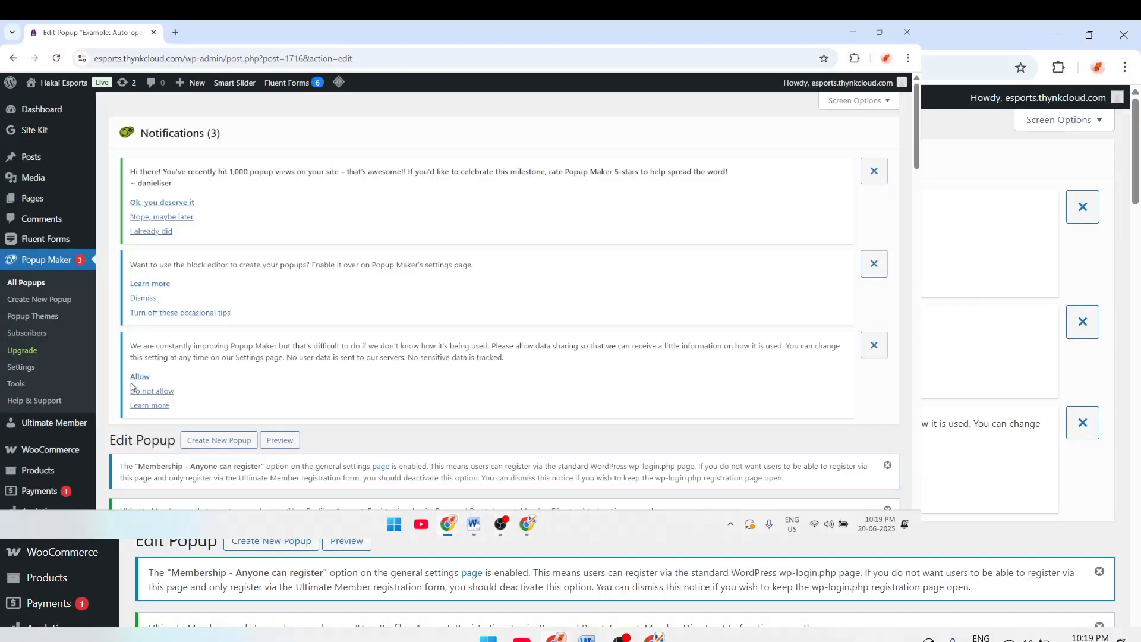
Step: Return to All Popups and edit the Example: Auto-opening announcement popup
left_click(26, 286)
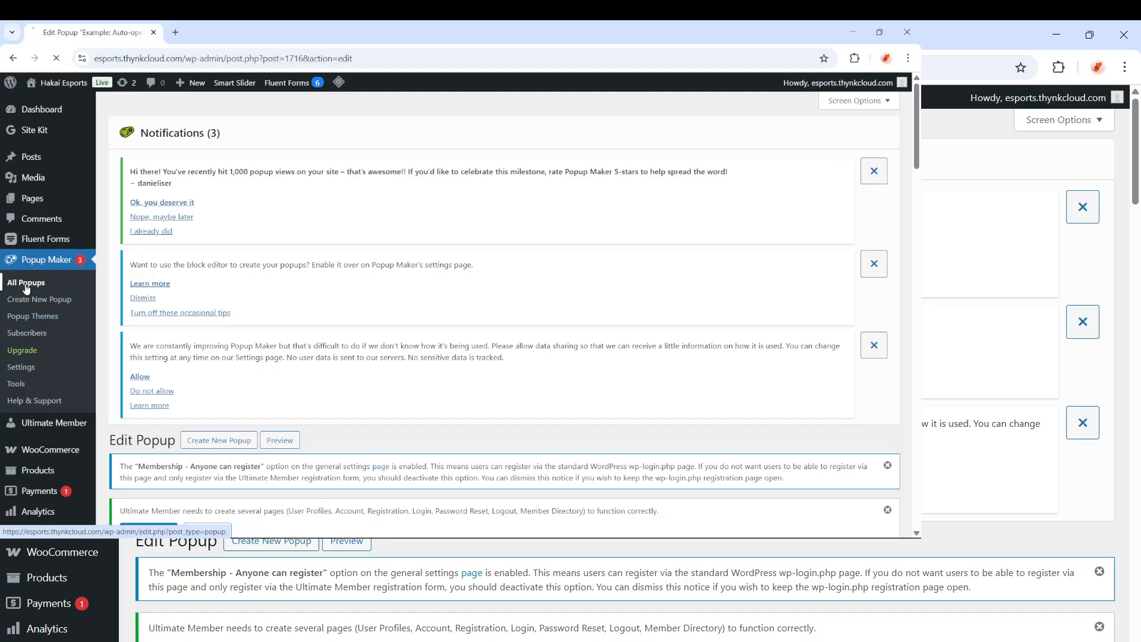
scroll(317, 333, "down", 4)
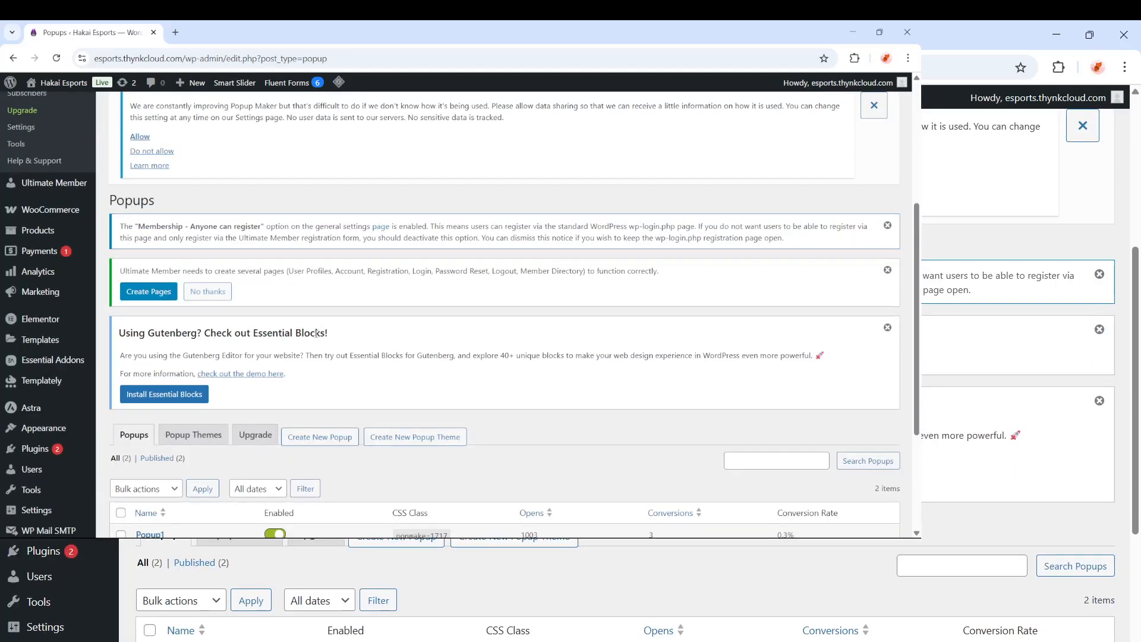
scroll(317, 333, "down", 3)
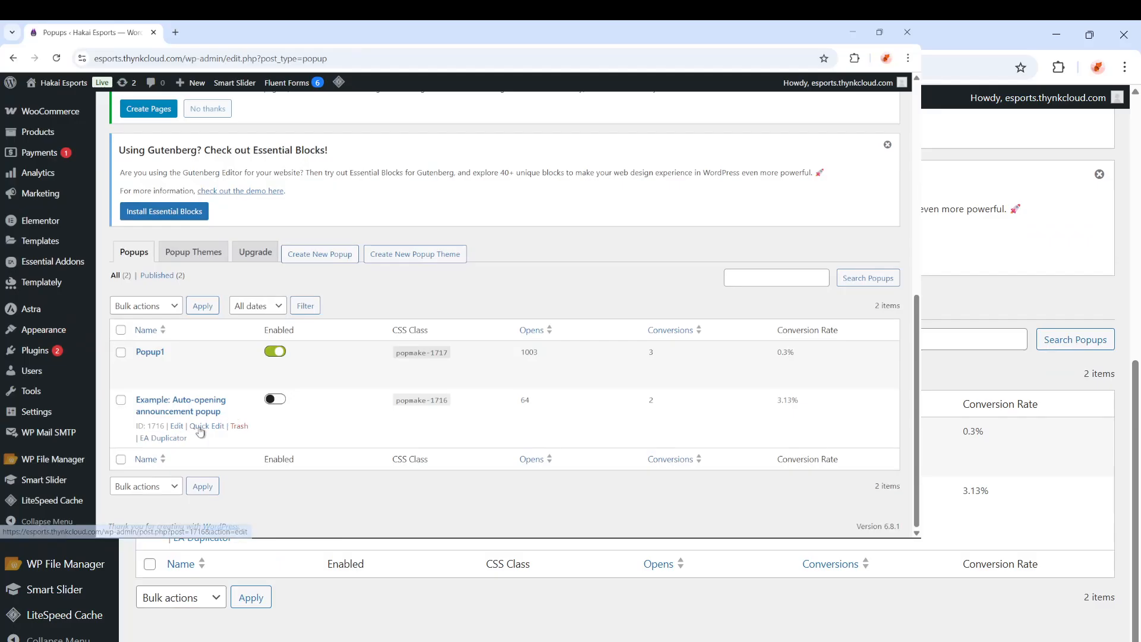
left_click(177, 426)
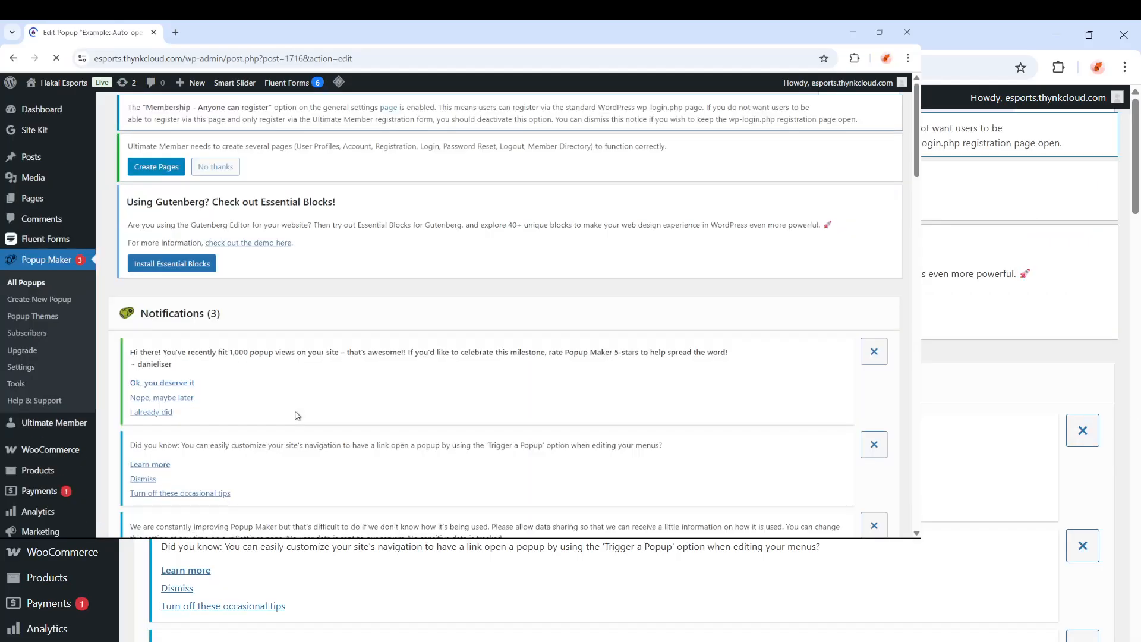
scroll(300, 420, "down", 8)
scroll(300, 418, "down", 5)
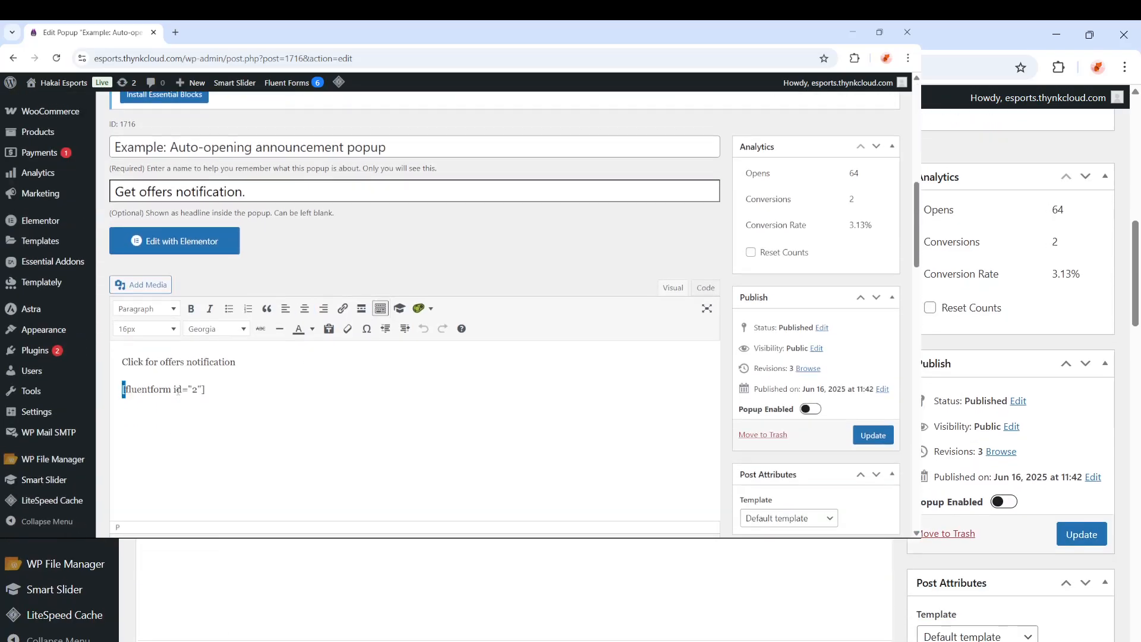
Step: Review its [fluentform id="2"] shortcode and 'Get offers notification' headline, then minimize the window
left_click_drag(178, 391, 247, 412)
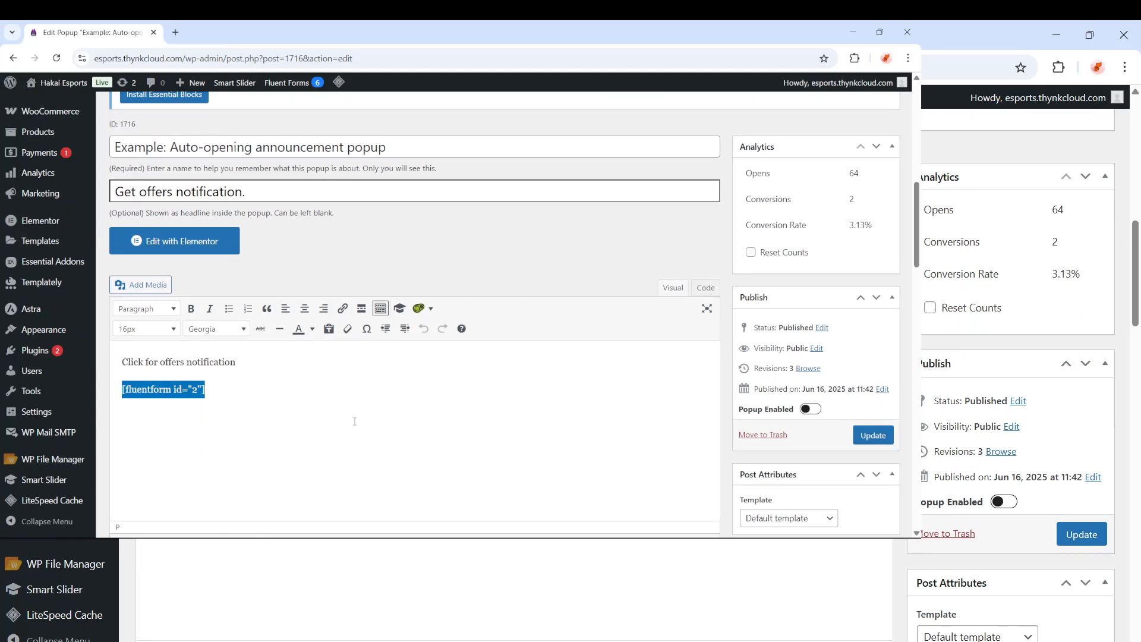
left_click(273, 414)
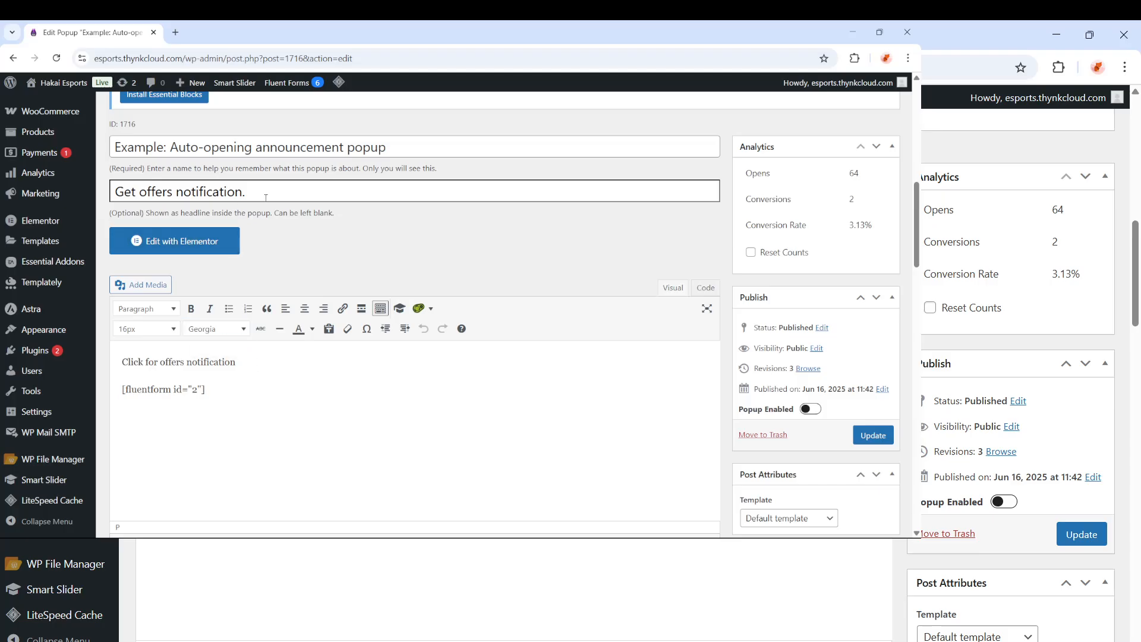
left_click_drag(271, 190, 113, 192)
left_click(327, 394)
left_click(861, 34)
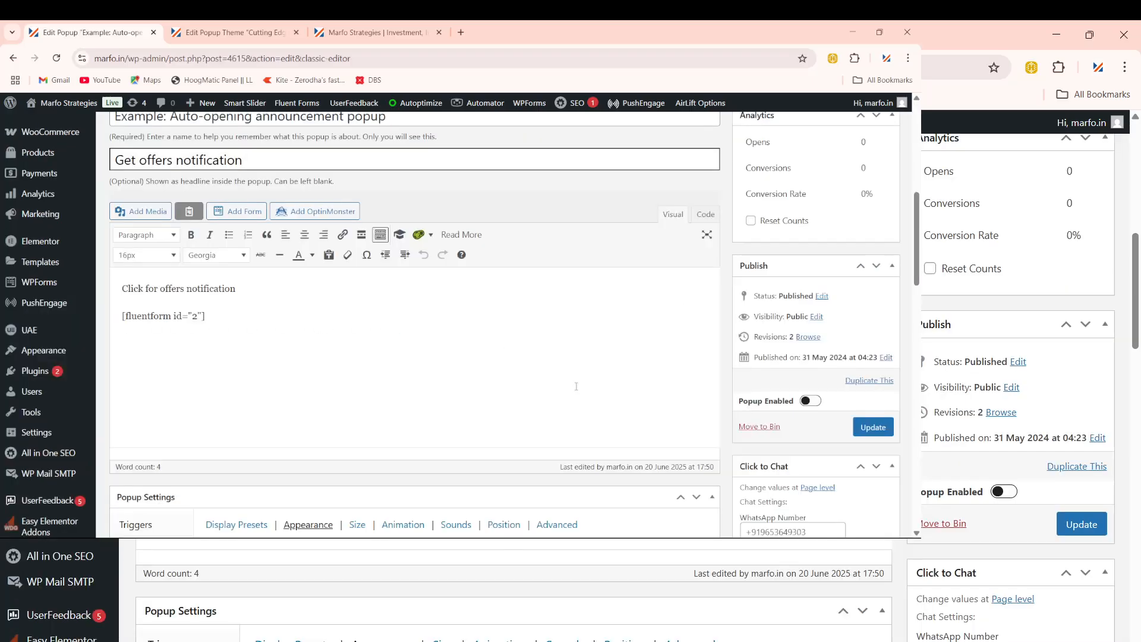
Step: Inspect the content editor's [fluentform id="2"] shortcode and 'Click for offers notification' lines
scroll(576, 386, "down", 3)
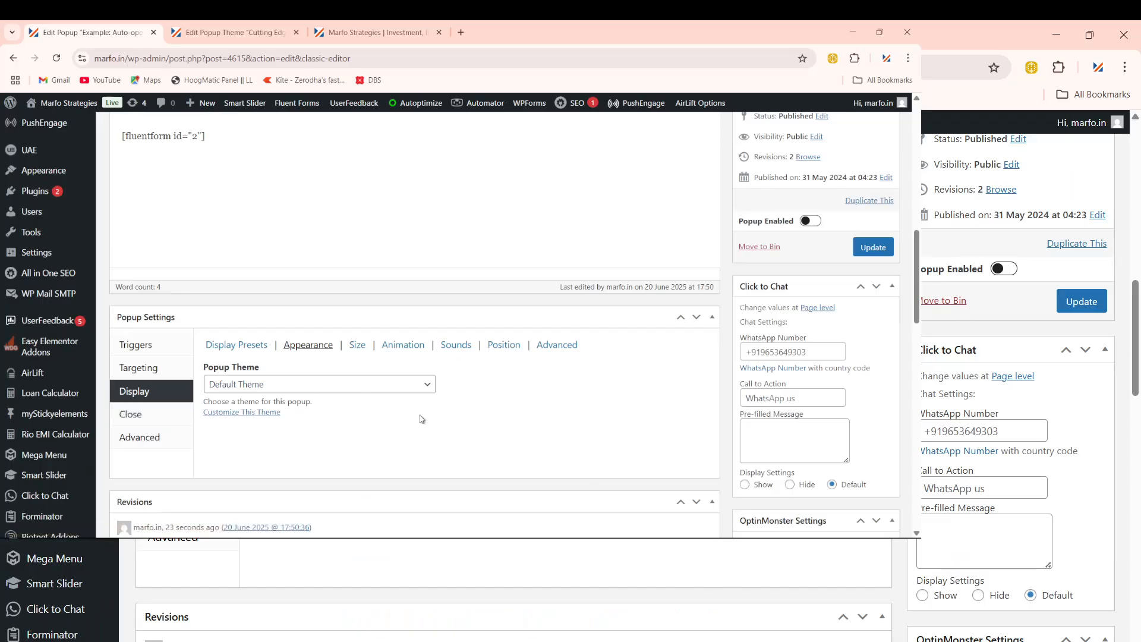
scroll(420, 418, "up", 2)
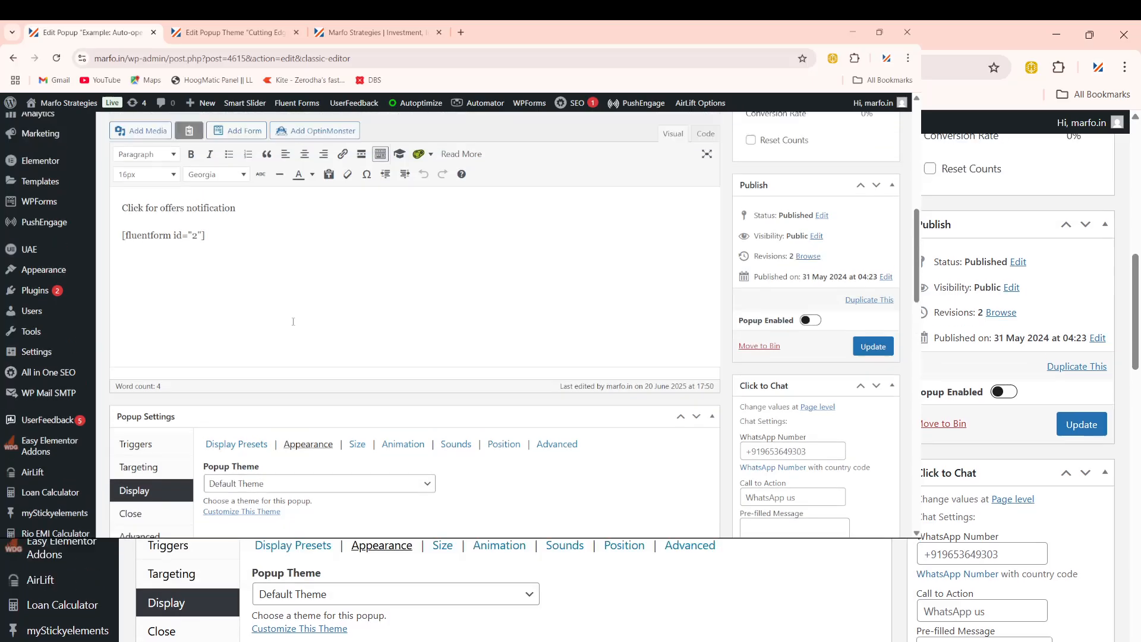
scroll(293, 322, "up", 3)
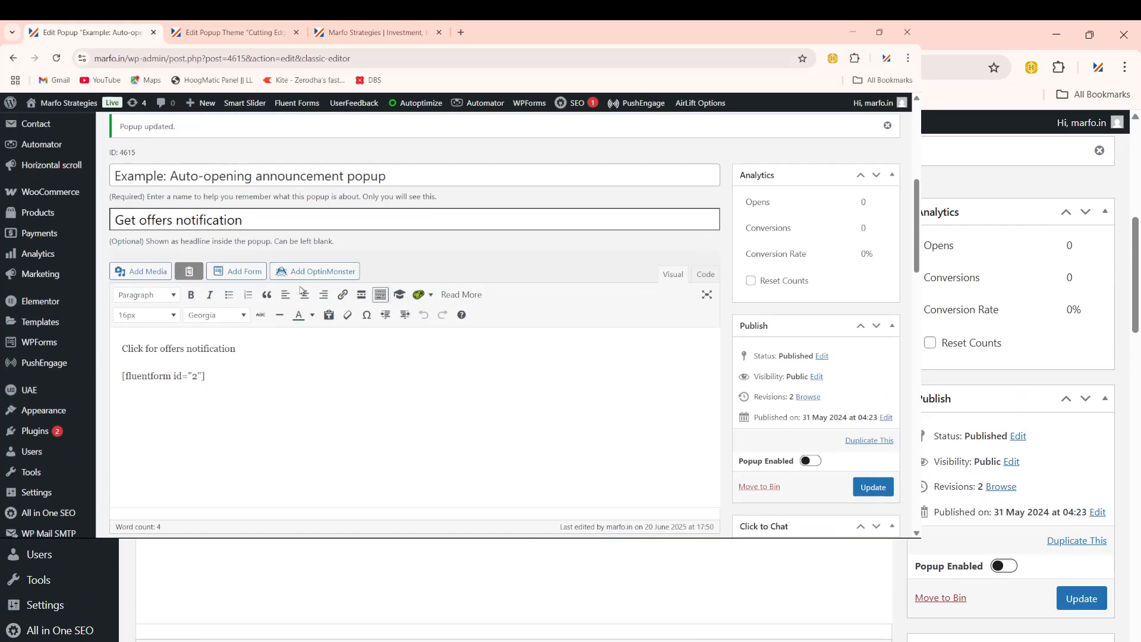
scroll(301, 288, "down", 4)
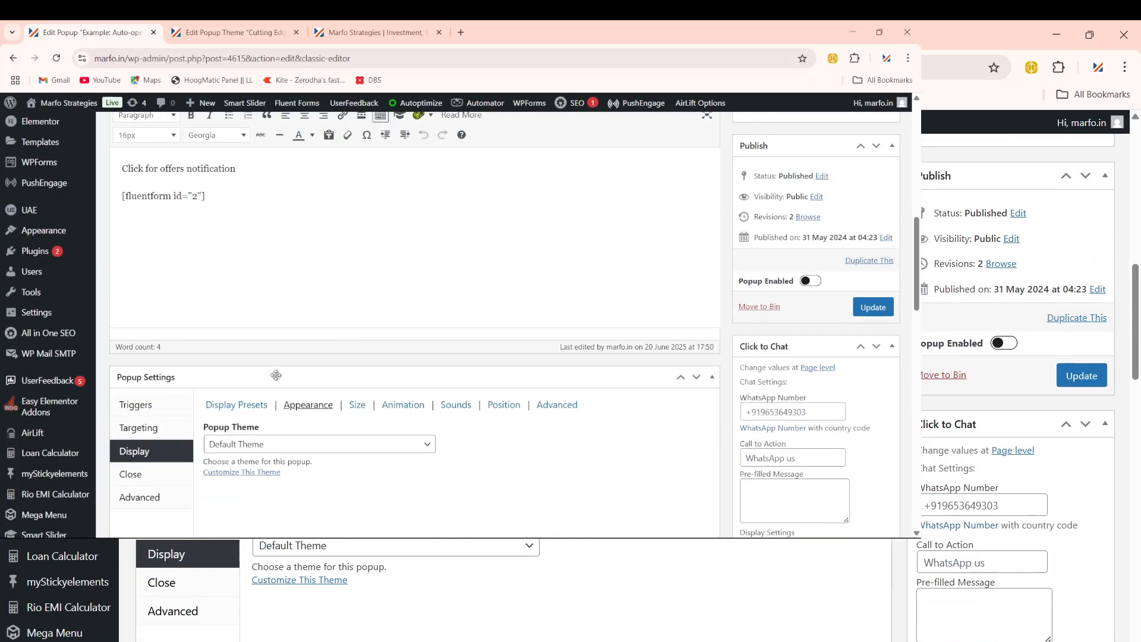
scroll(353, 345, "down", 1)
scroll(225, 312, "up", 3)
left_click_drag(225, 322, 104, 316)
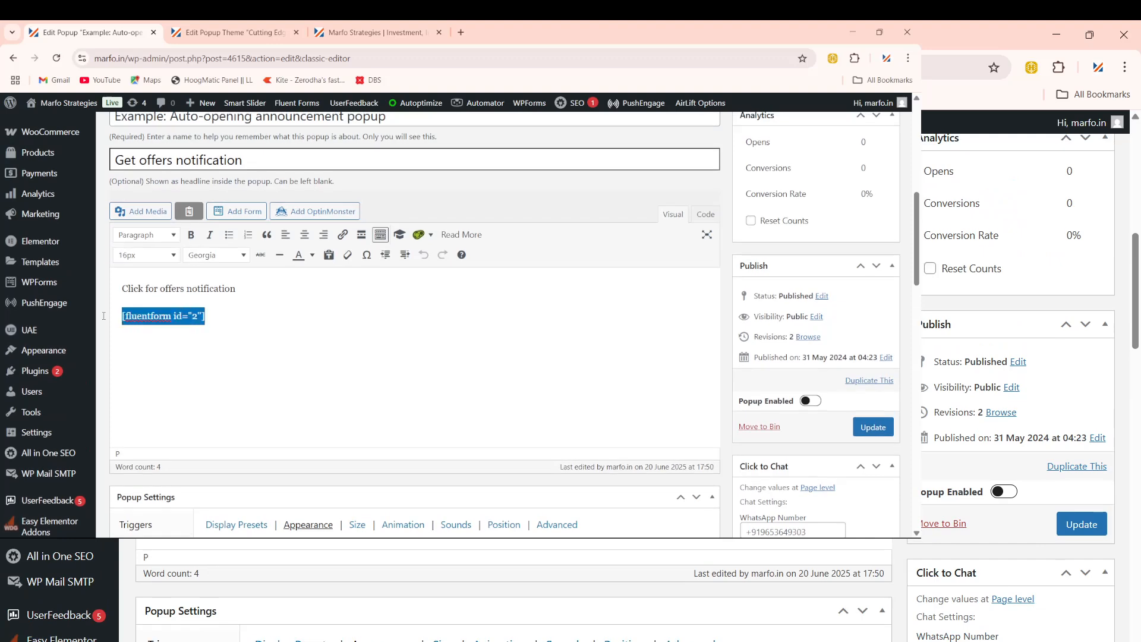
left_click_drag(238, 296, 132, 289)
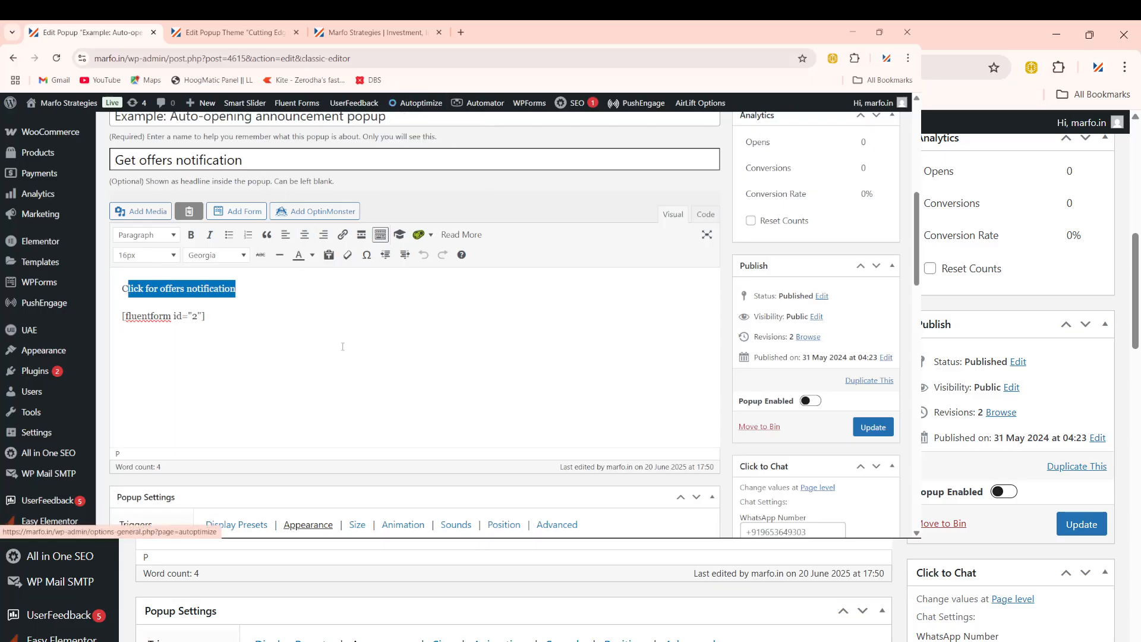
Step: Recheck the headline and 'Click for offers notification' line, then scroll down to Popup Settings
scroll(320, 367, "down", 3)
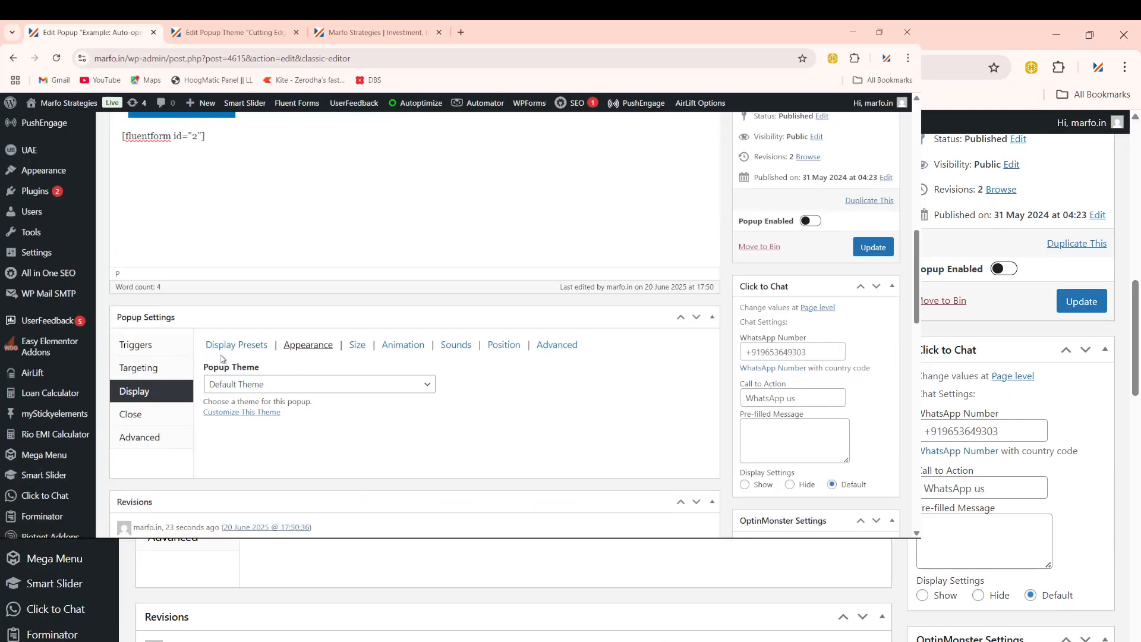
scroll(250, 253, "up", 2)
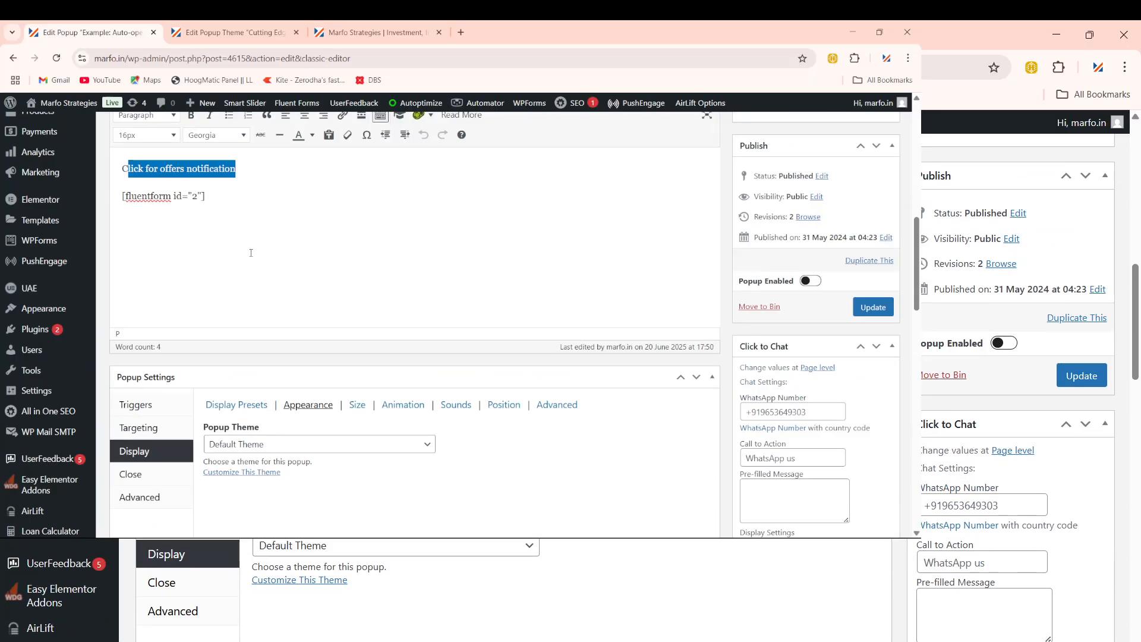
scroll(251, 252, "up", 3)
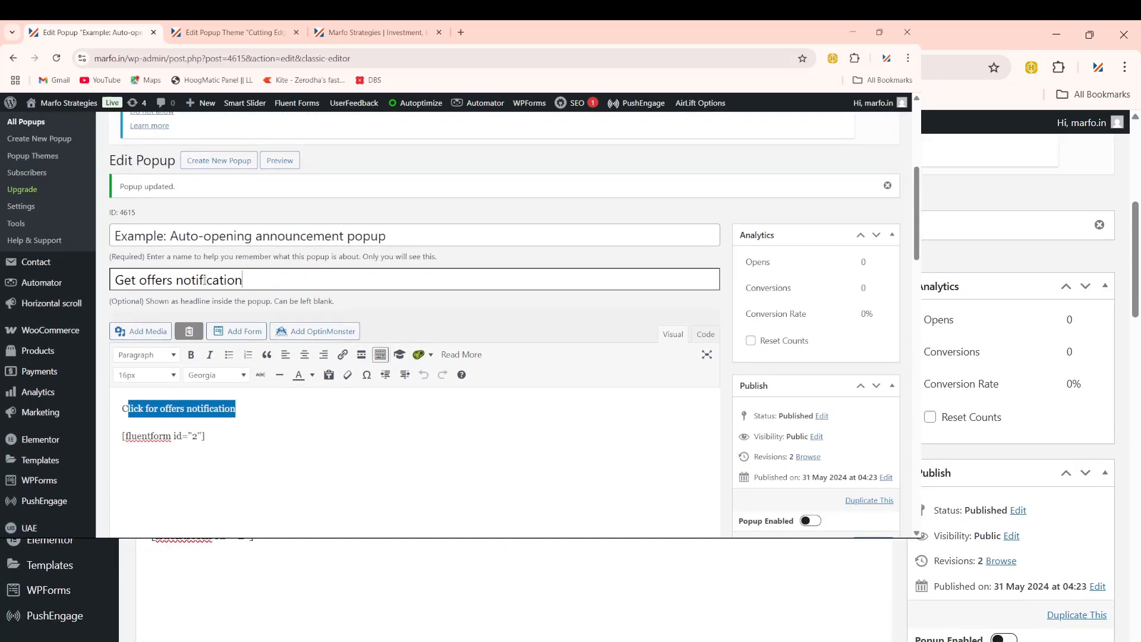
triple_click(204, 280)
scroll(293, 377, "down", 4)
left_click(297, 244)
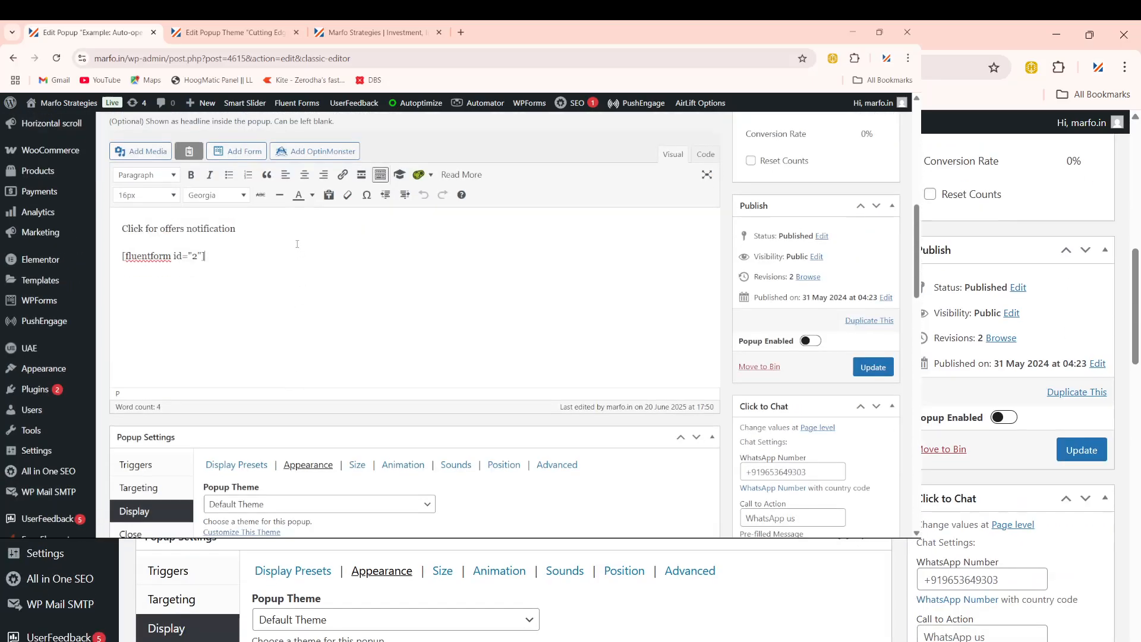
left_click_drag(268, 228, 120, 229)
left_click(399, 311)
scroll(331, 311, "down", 3)
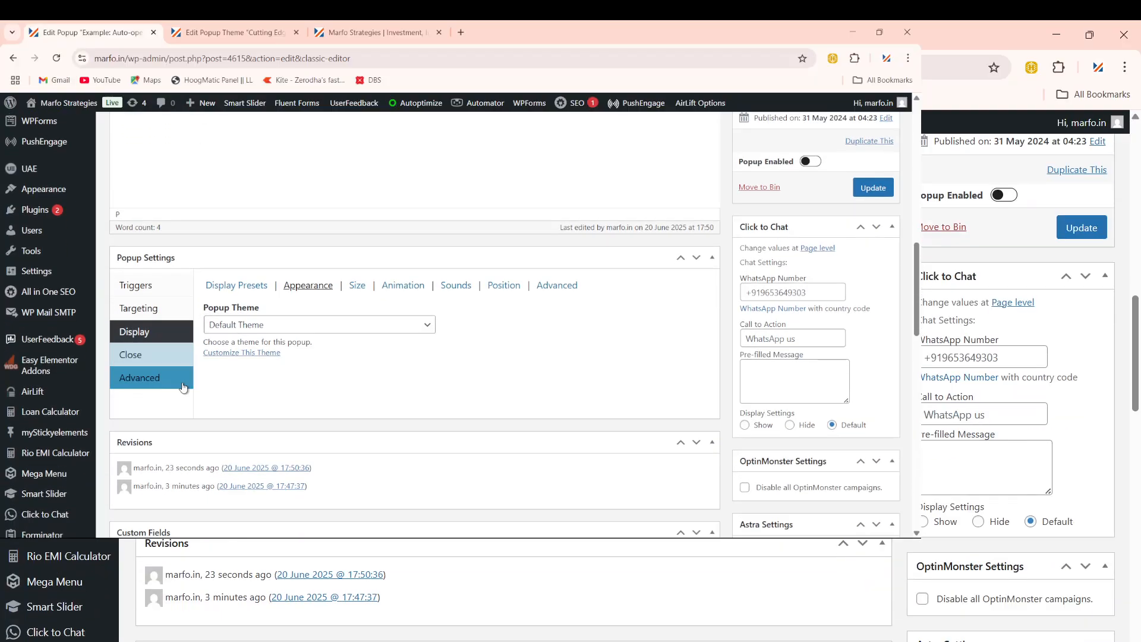
Step: Add a Time Delay / Auto Open trigger, then delete the duplicate, keeping one 500 ms trigger
left_click(150, 285)
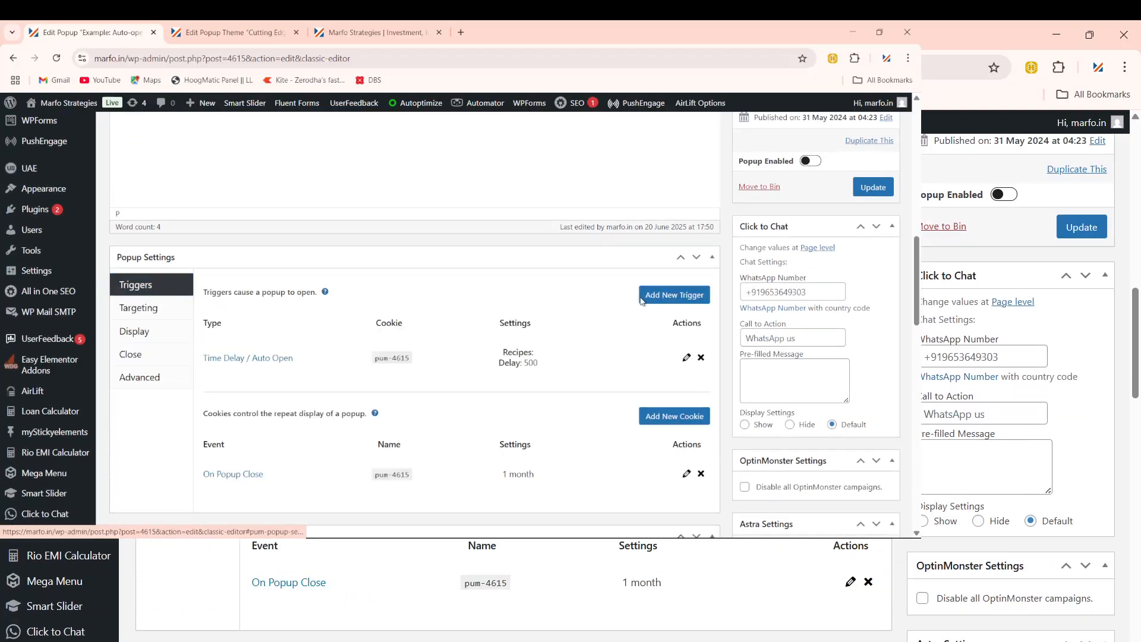
left_click(671, 297)
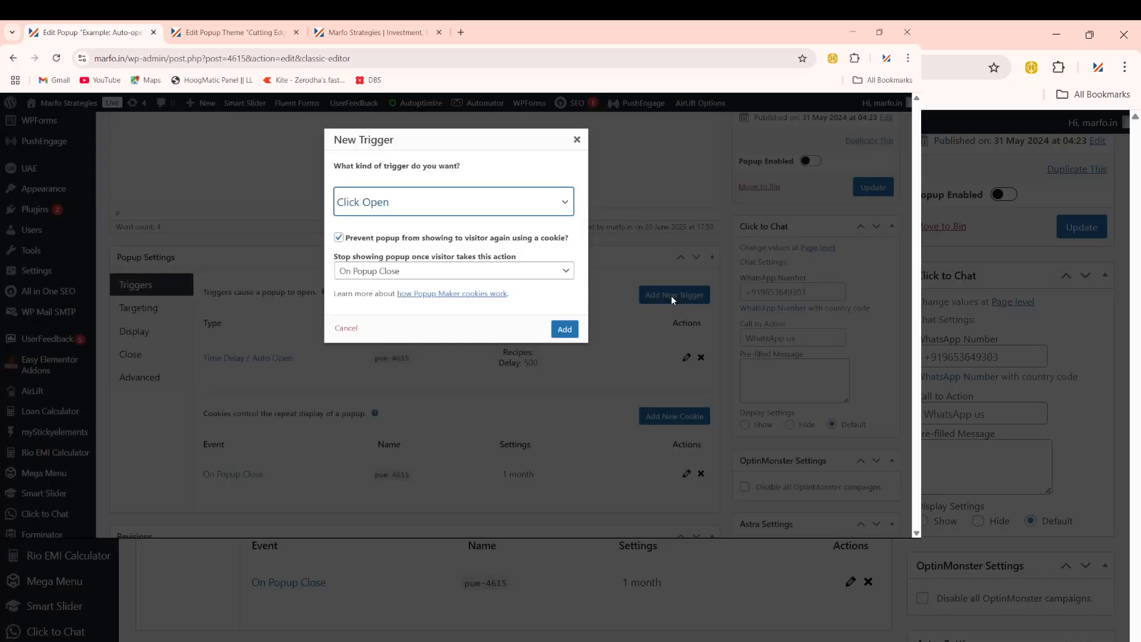
left_click(378, 212)
left_click(389, 246)
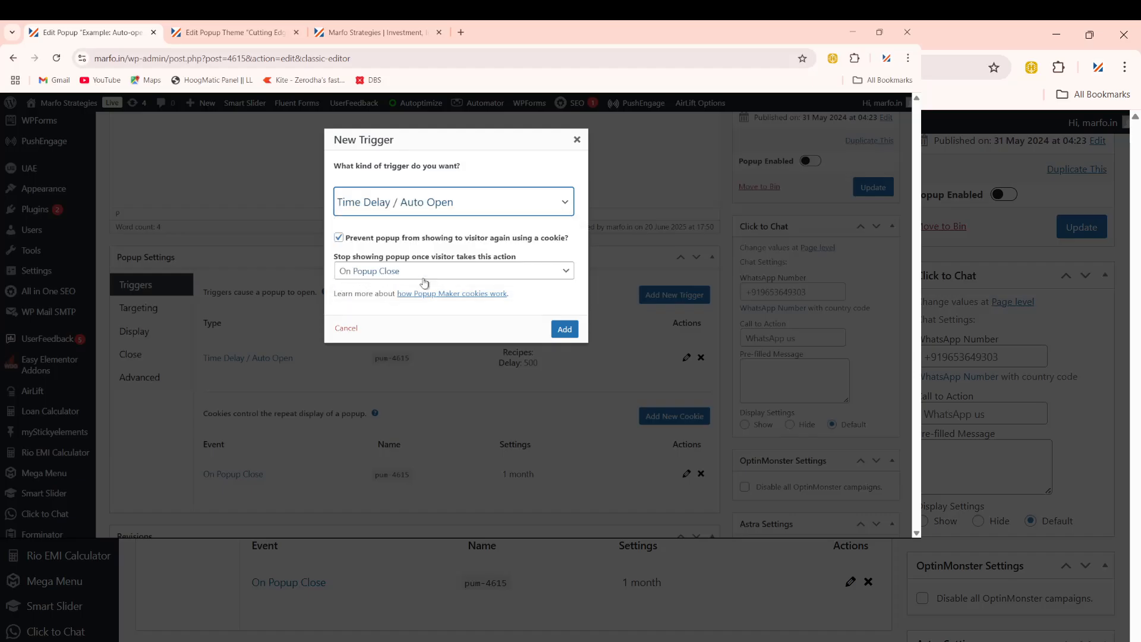
left_click(563, 329)
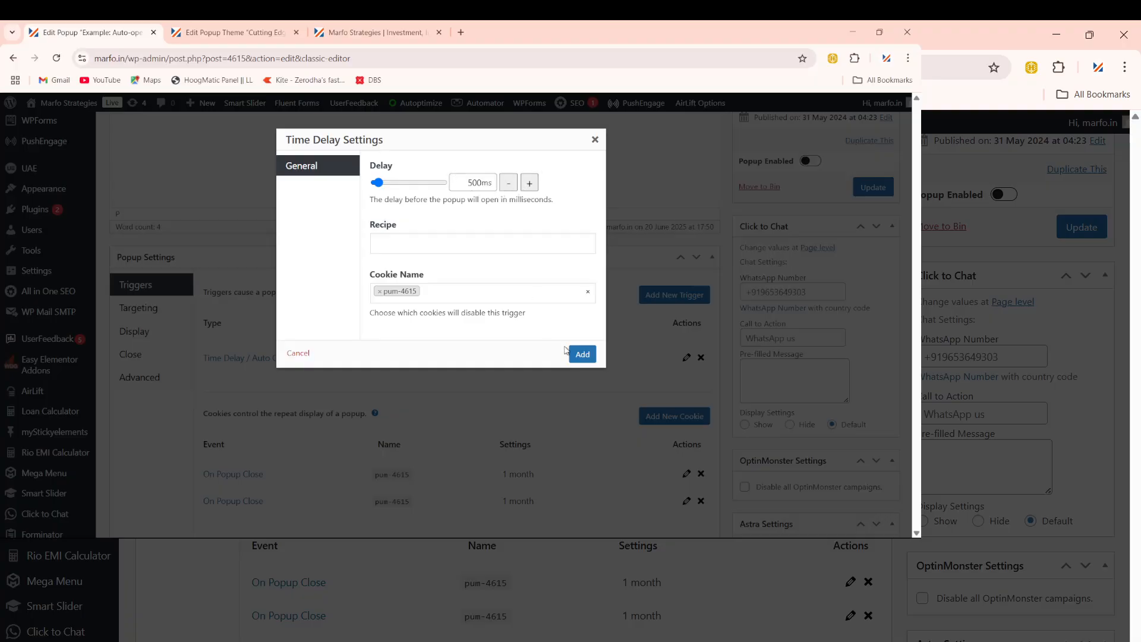
left_click(579, 353)
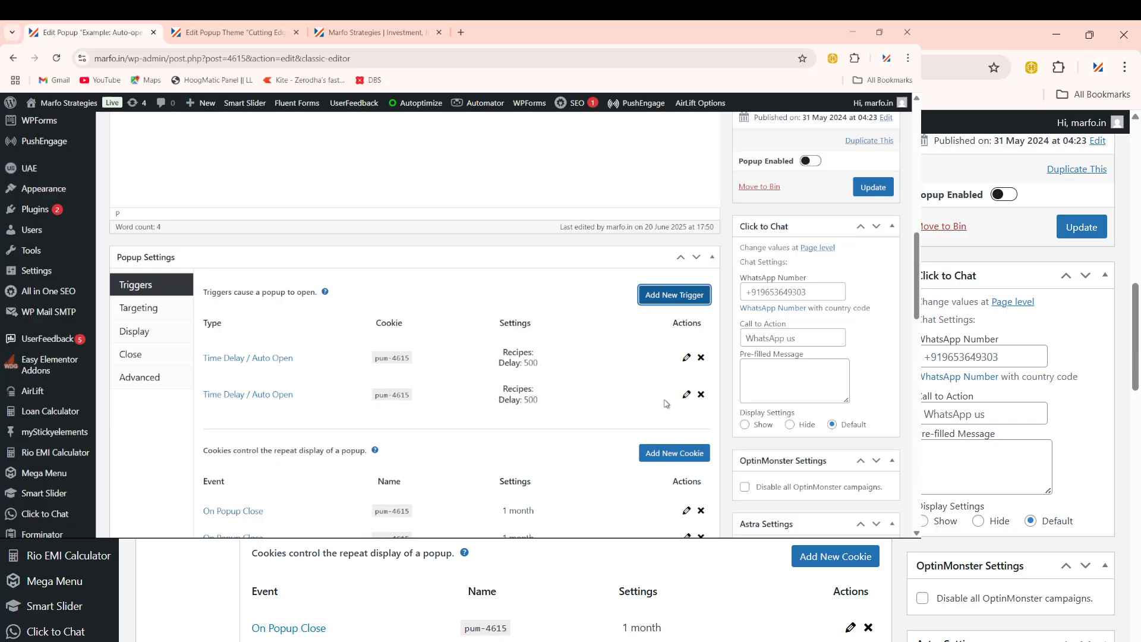
left_click(701, 395)
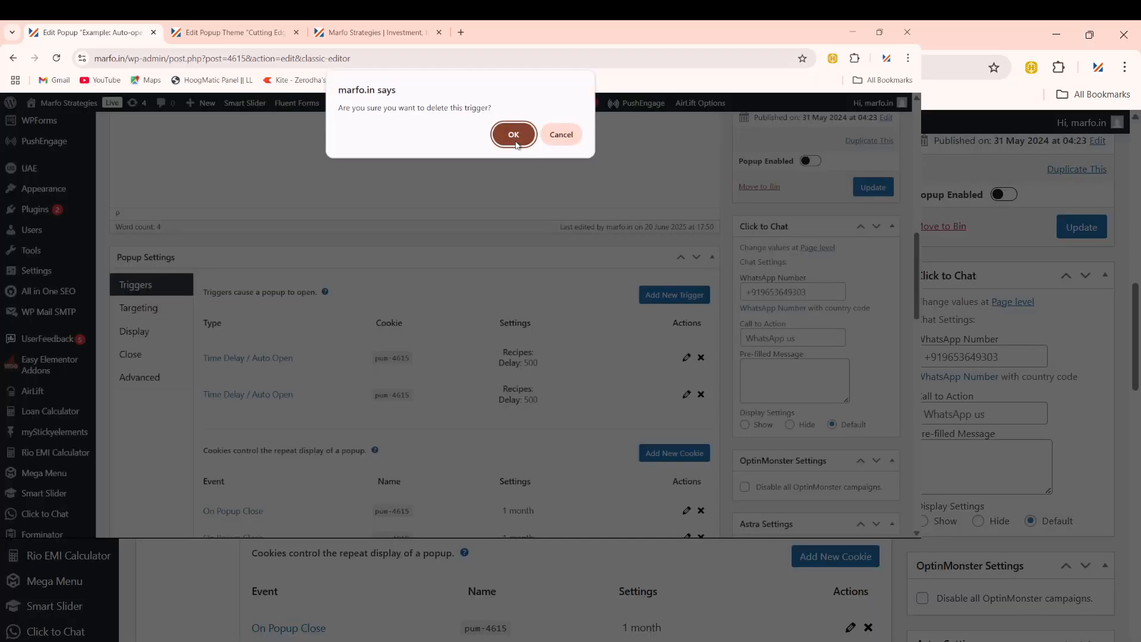
left_click(514, 135)
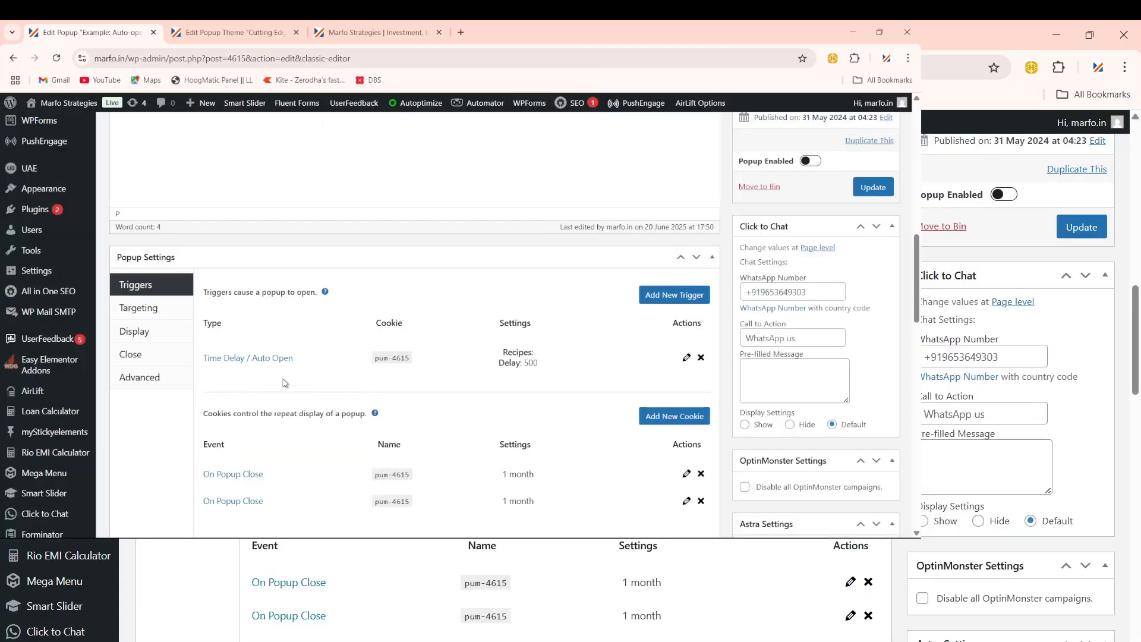
scroll(284, 383, "down", 2)
Step: Apply the Left Bottom Notice display preset to the popup
left_click(135, 211)
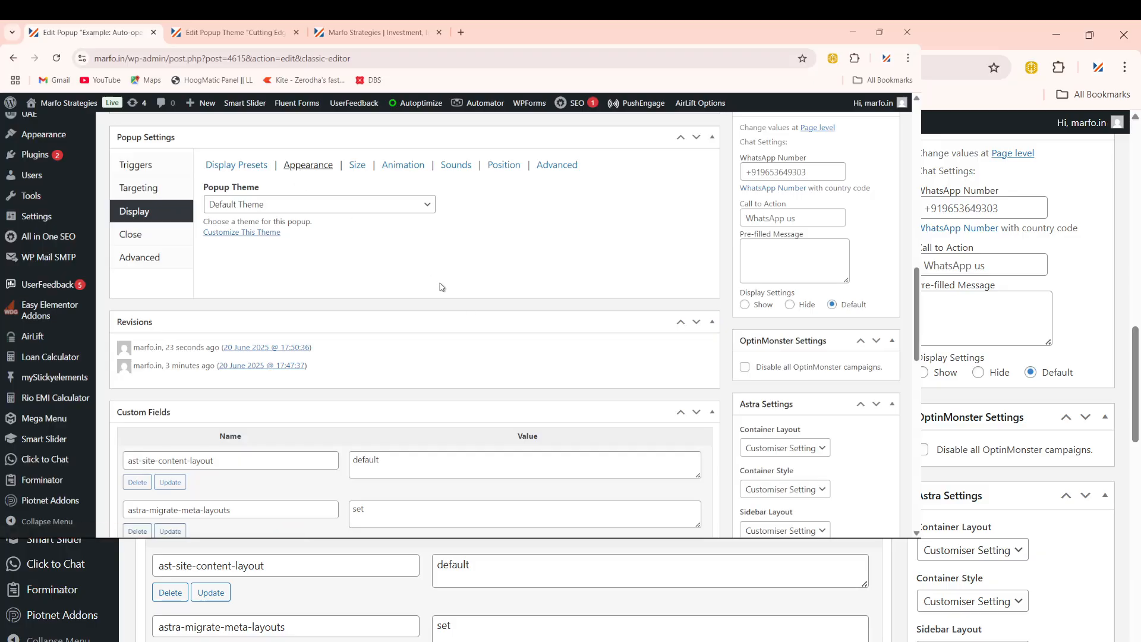
scroll(469, 327, "down", 1)
scroll(380, 294, "up", 3)
left_click(247, 286)
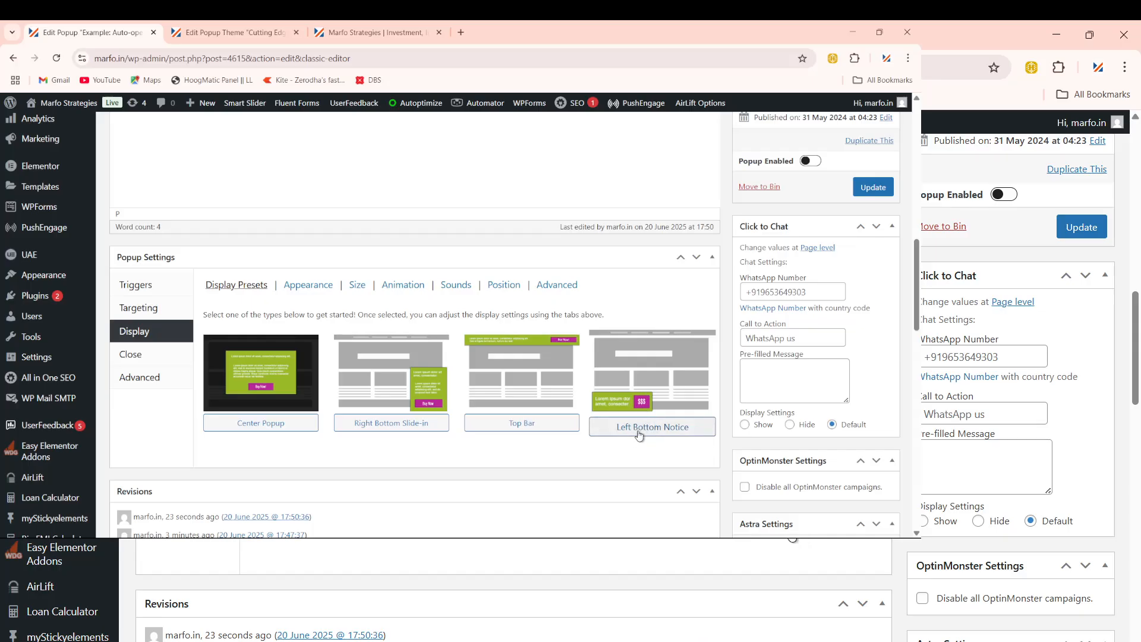
left_click(641, 403)
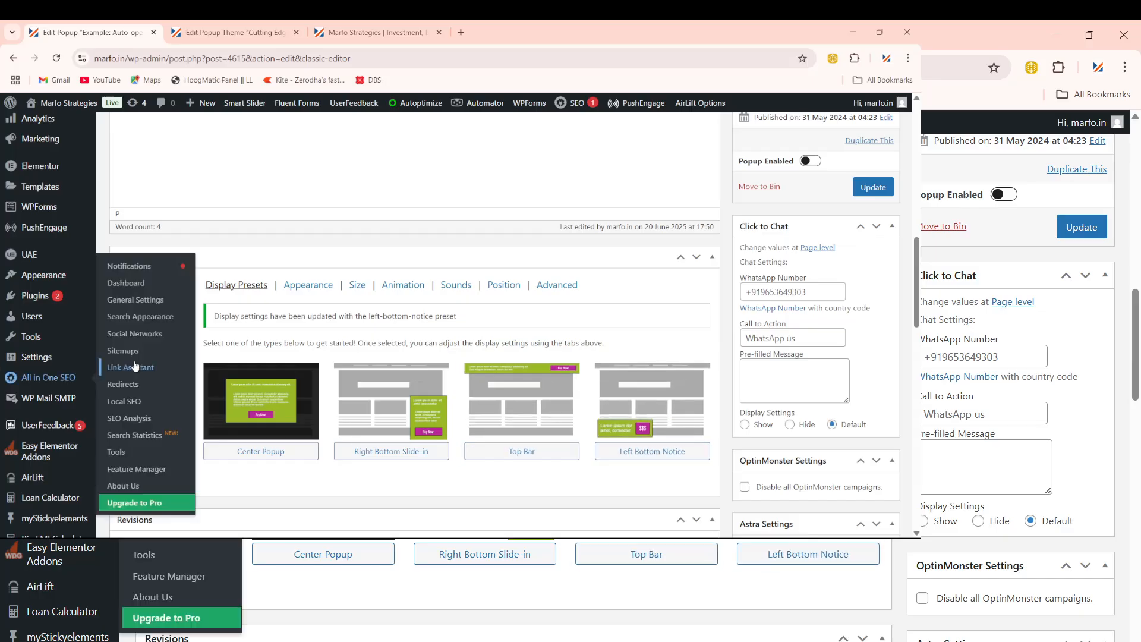
Step: Look over the Close and Advanced settings, then update the popup
left_click(147, 356)
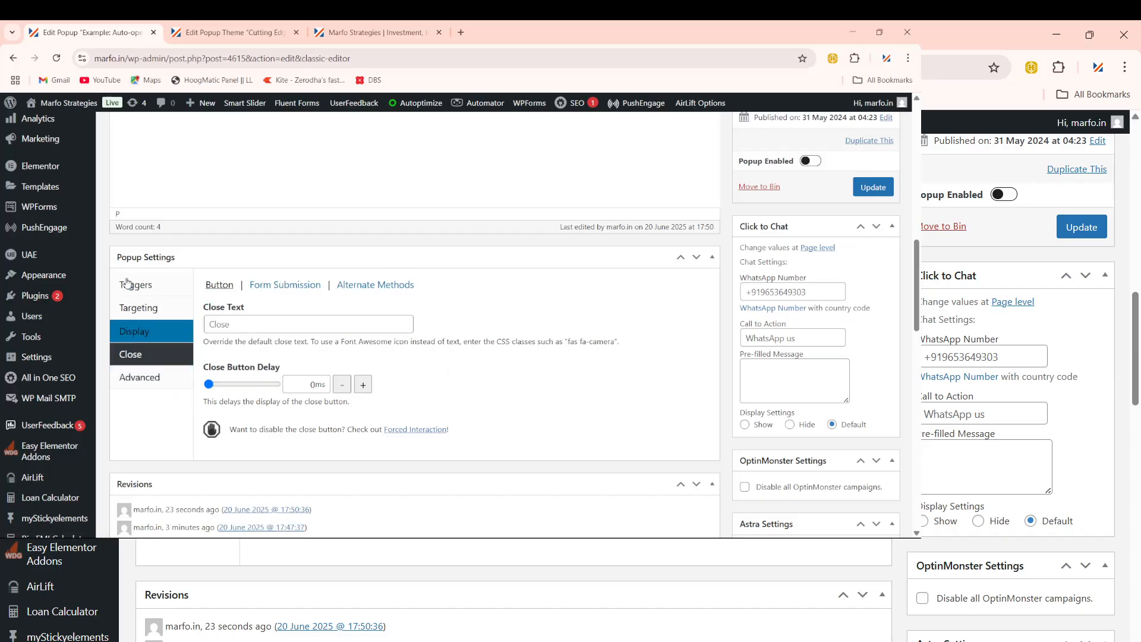
left_click(139, 377)
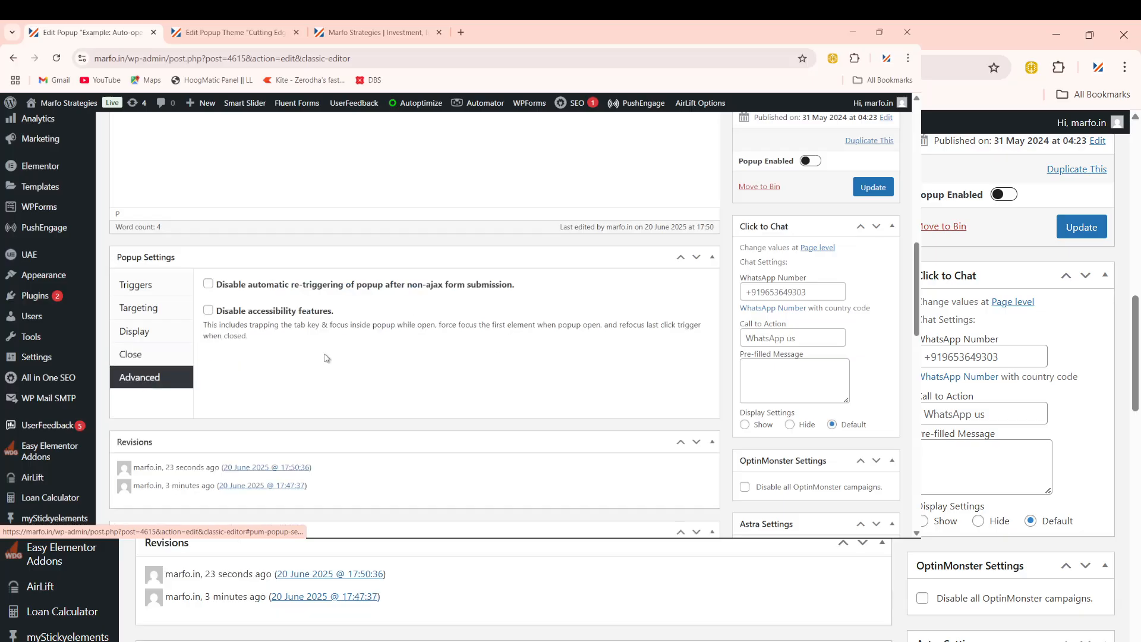
scroll(404, 323, "down", 3)
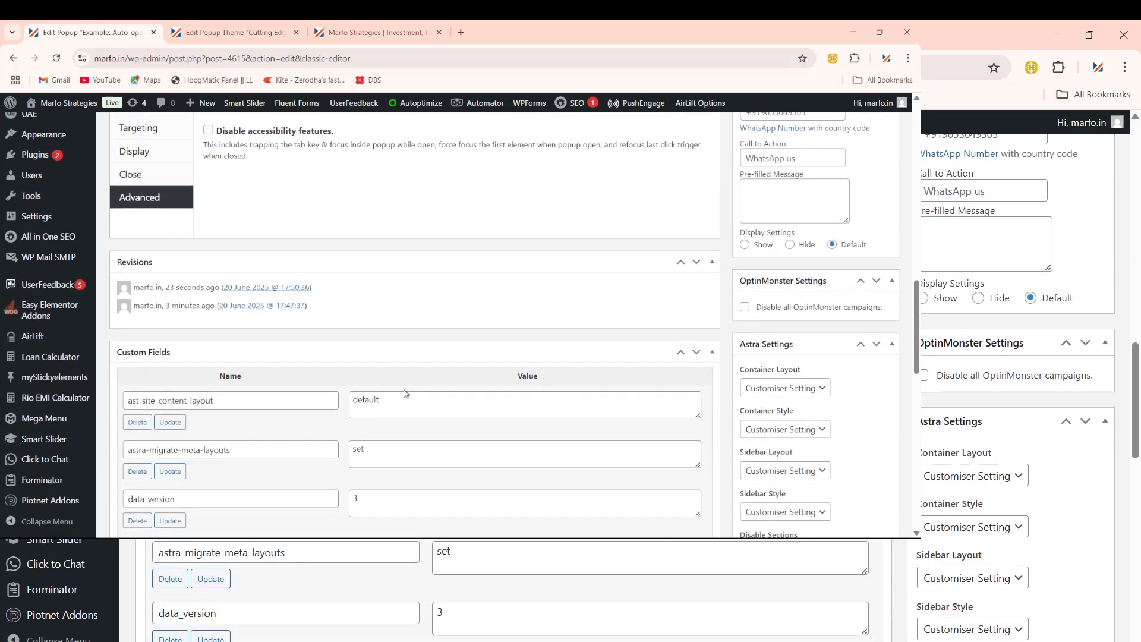
scroll(550, 418, "down", 3)
scroll(673, 443, "up", 8)
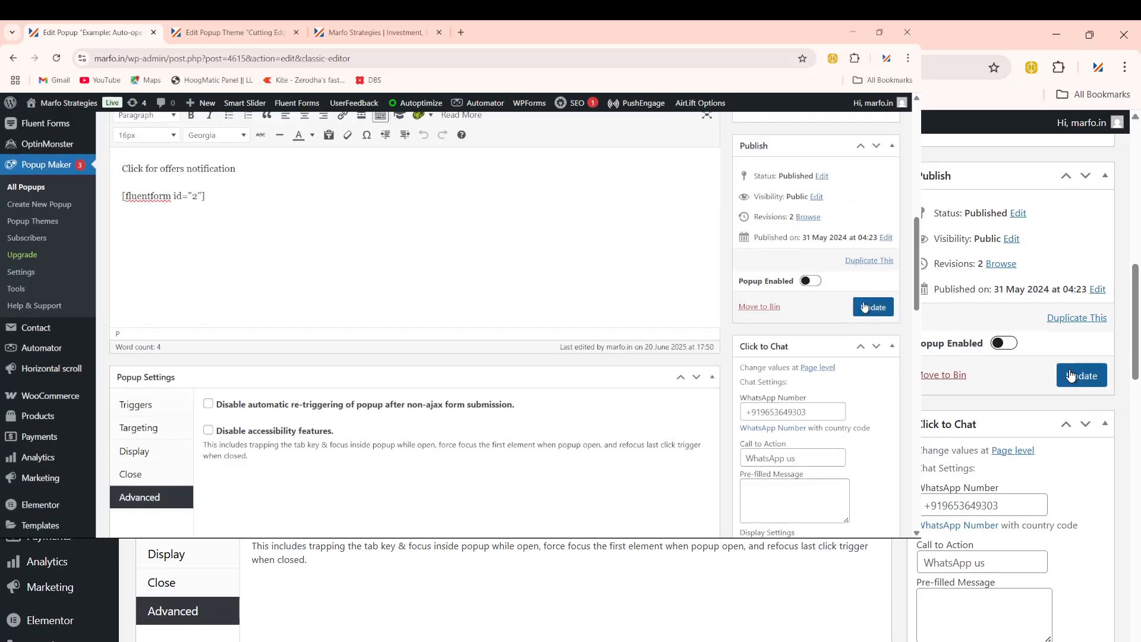
left_click(864, 306)
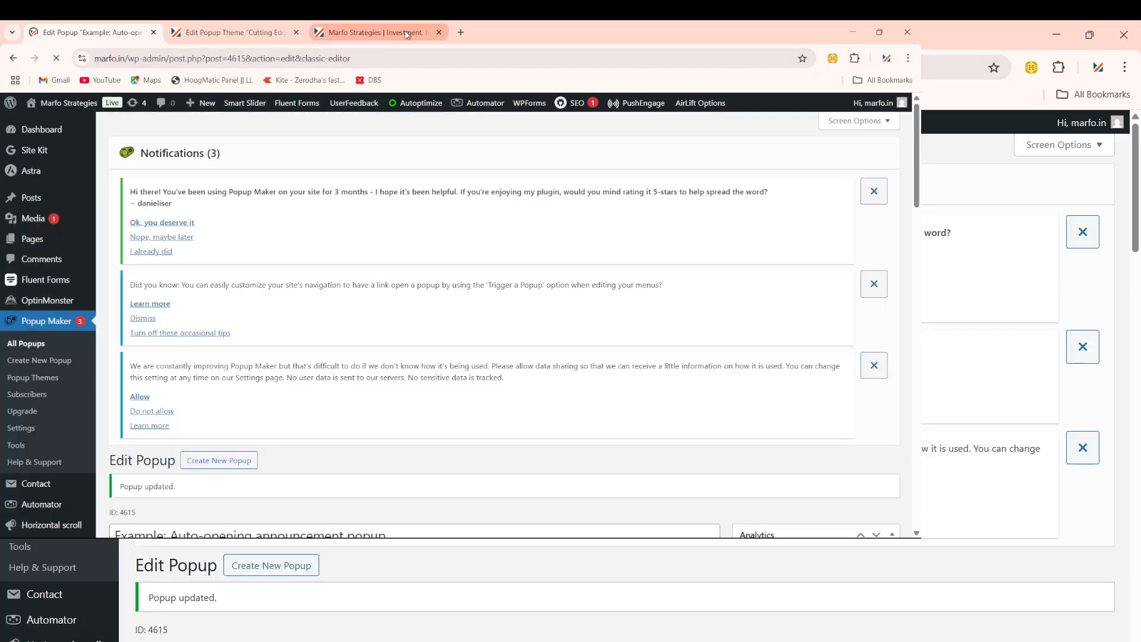
Step: Load marfo.in in a new tab and inspect the Contact Us popup's text
left_click(462, 32)
type("marfo.in")
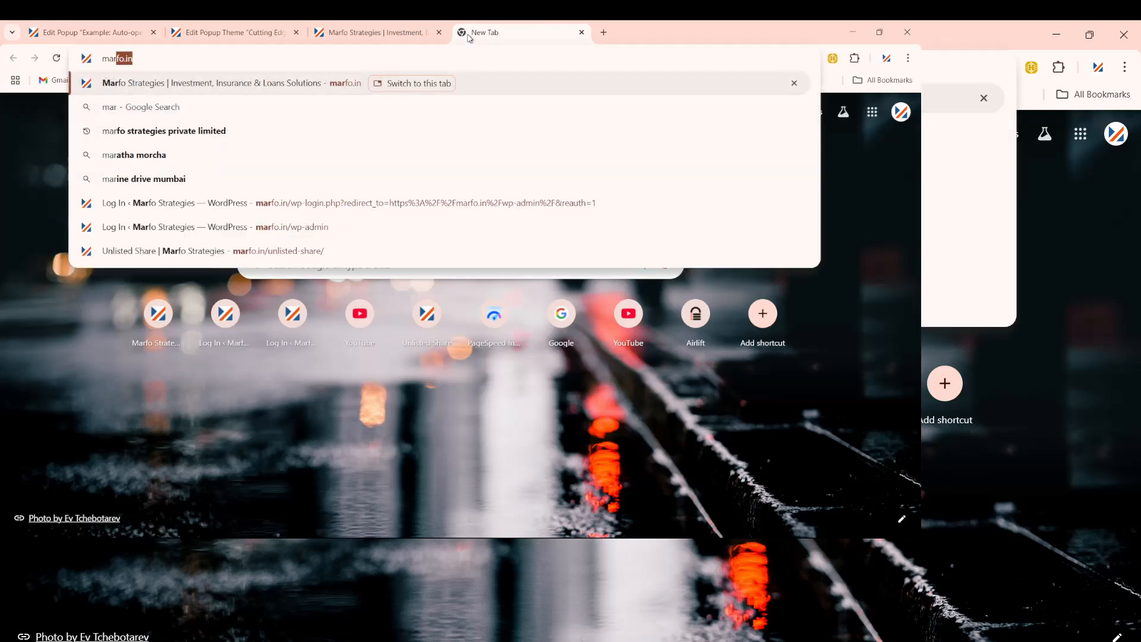
key("Return")
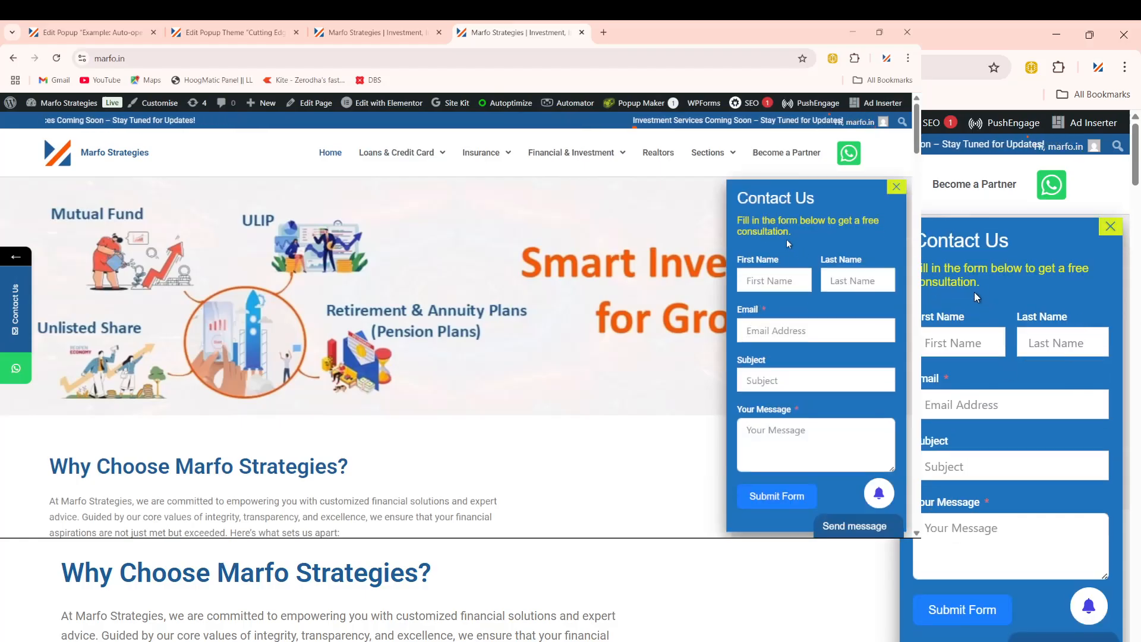
triple_click(748, 226)
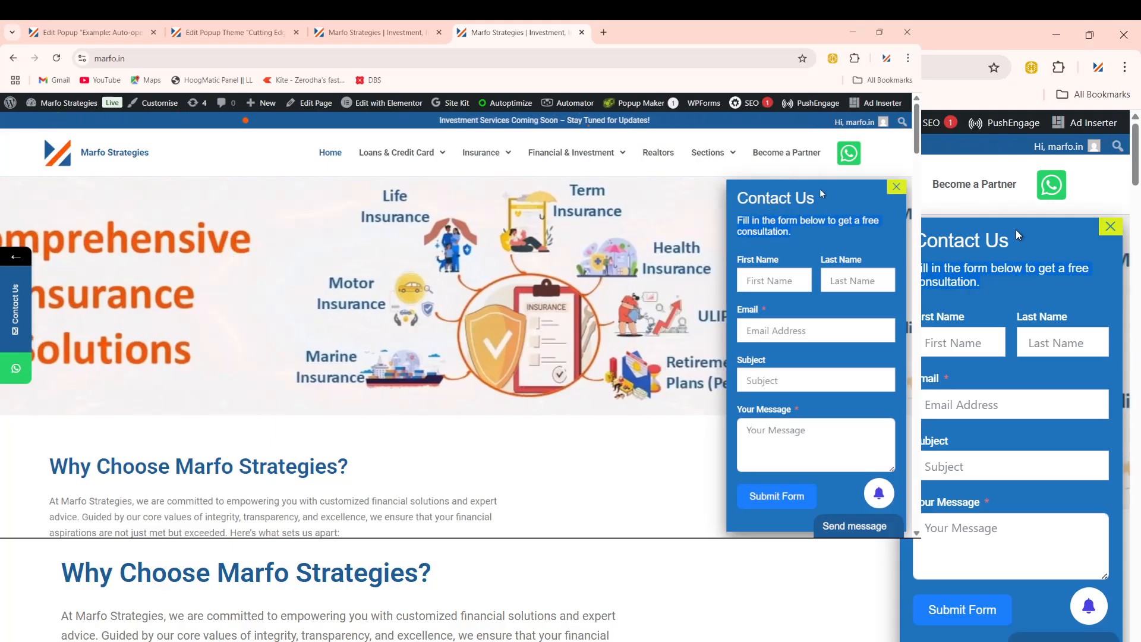
left_click_drag(738, 200, 807, 208)
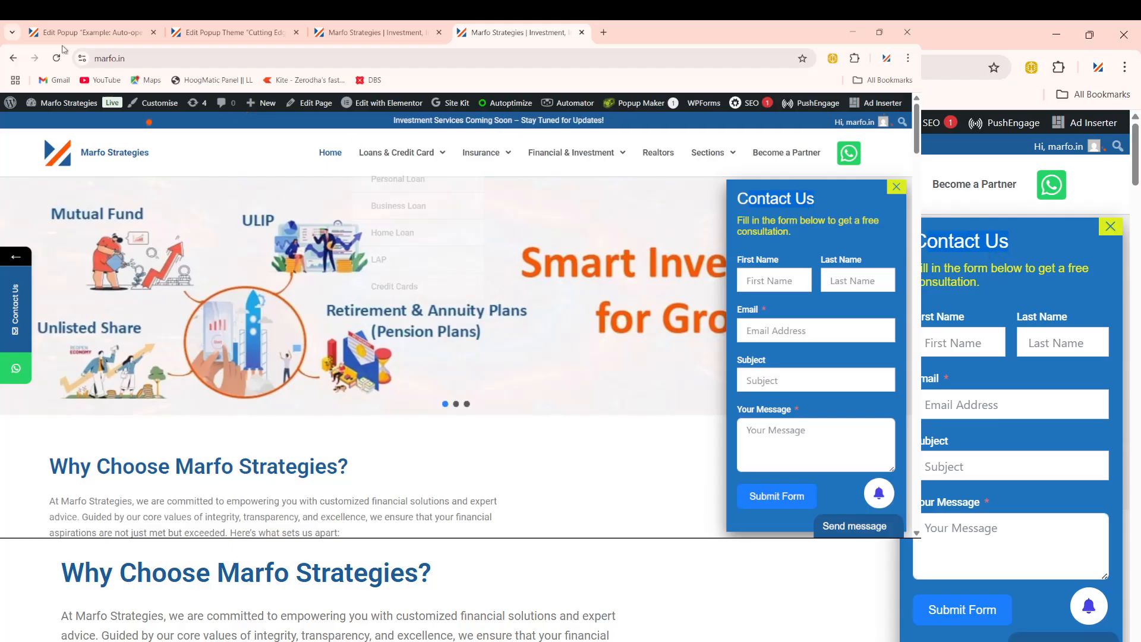
Step: Compare with the 'Get offers notification' headline on the Edit Popup page
left_click(90, 32)
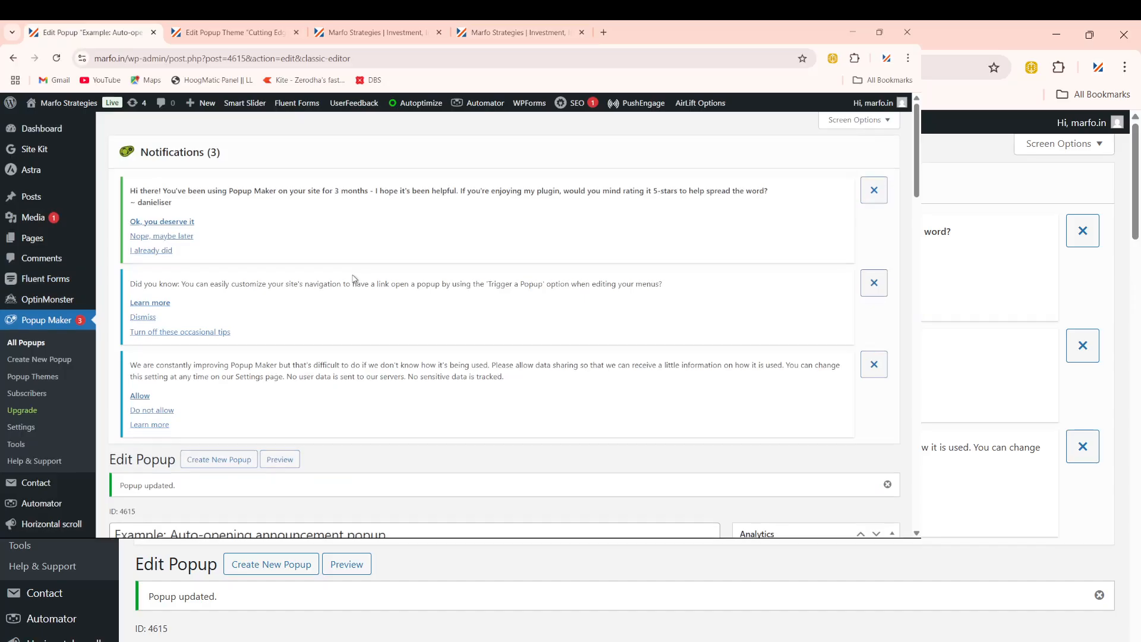
scroll(372, 333, "down", 5)
left_click_drag(277, 276, 114, 280)
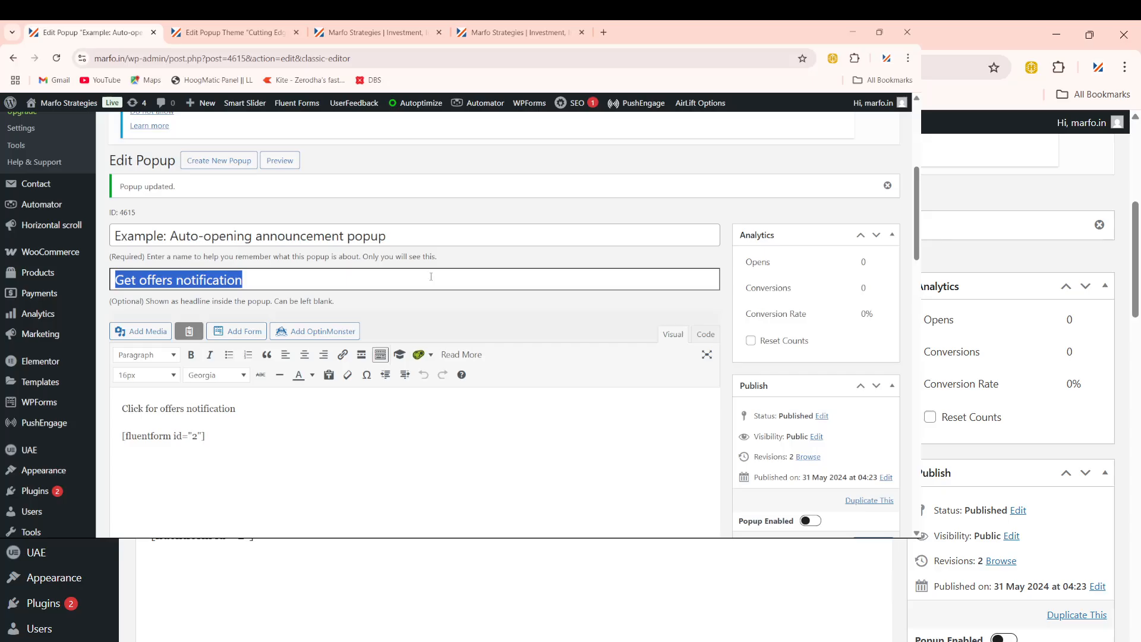
scroll(496, 278, "up", 2)
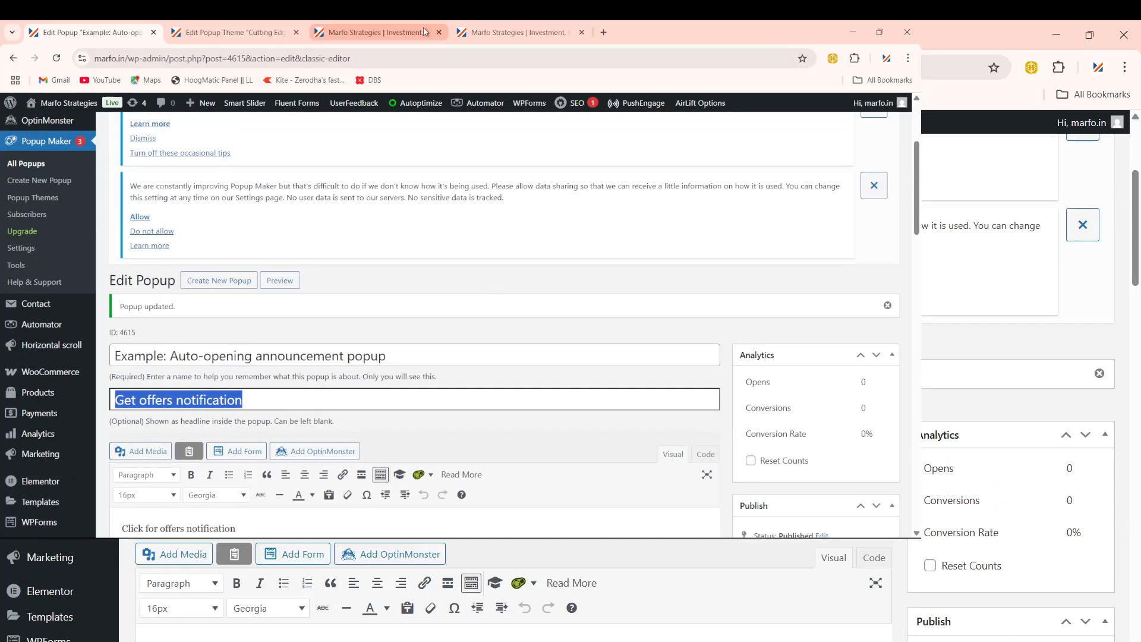
Step: Back on the live homepage, look it over and copy its site address
left_click(497, 31)
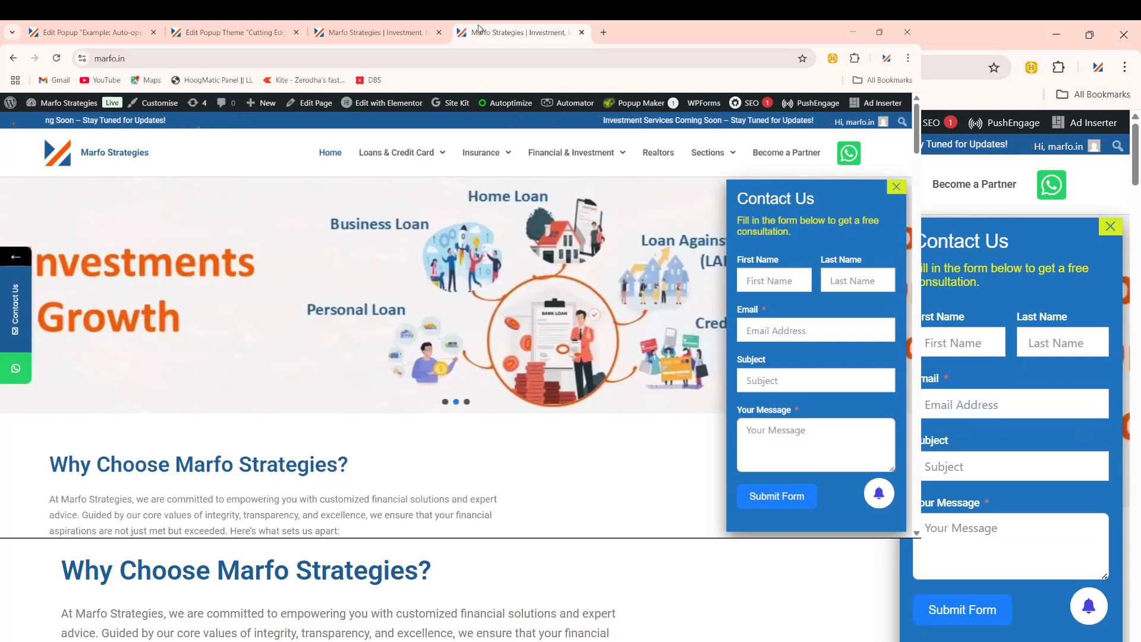
scroll(448, 349, "down", 10)
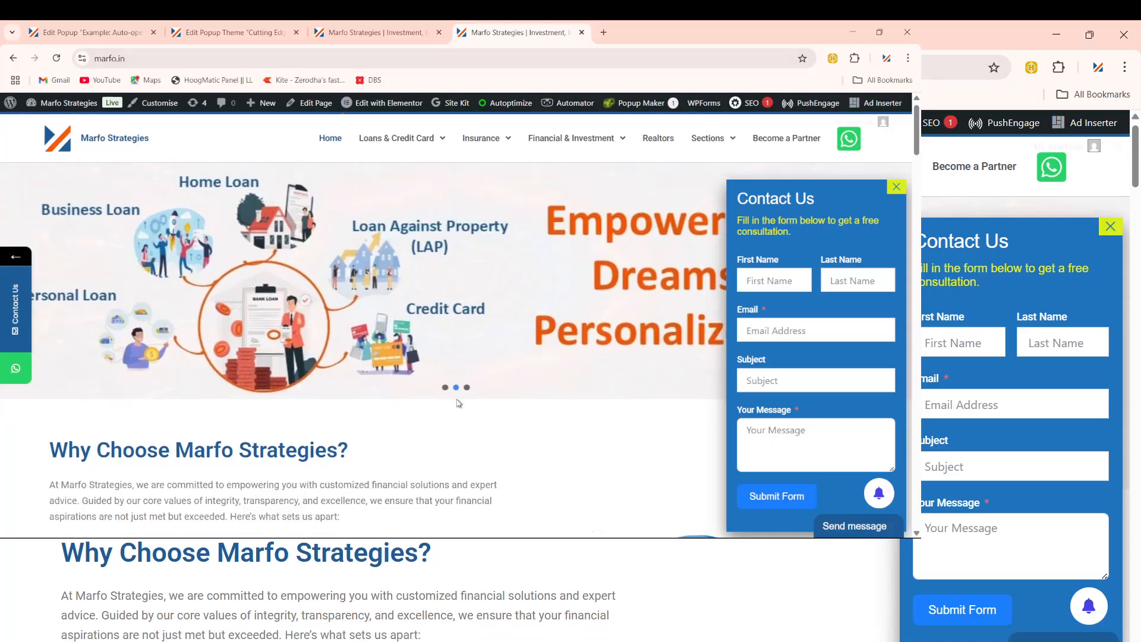
scroll(467, 410, "up", 6)
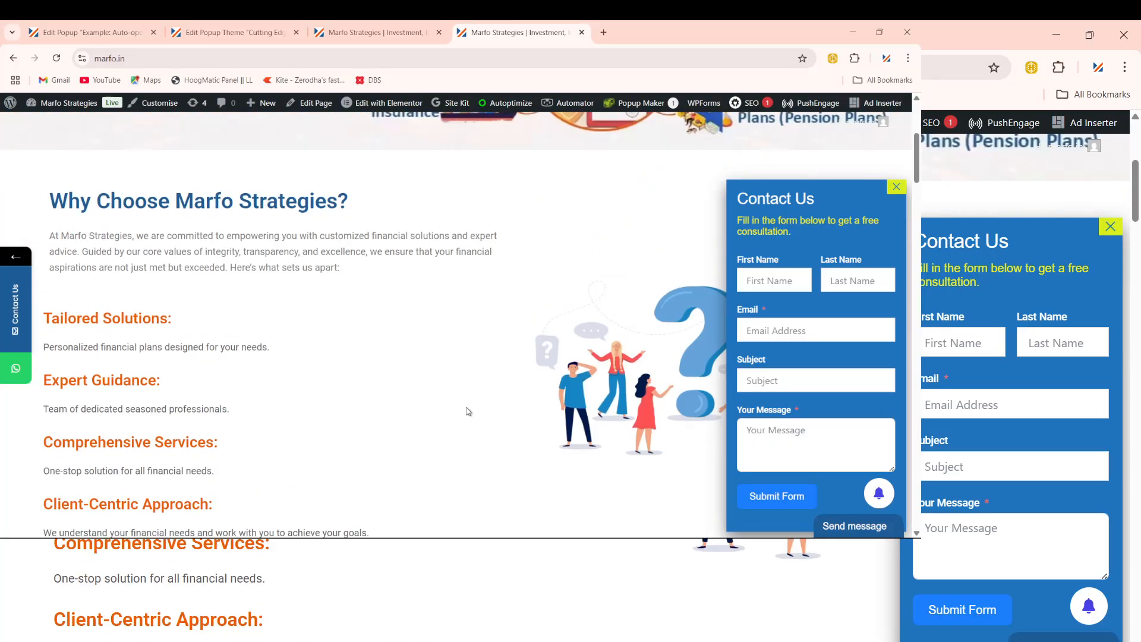
scroll(467, 410, "up", 1)
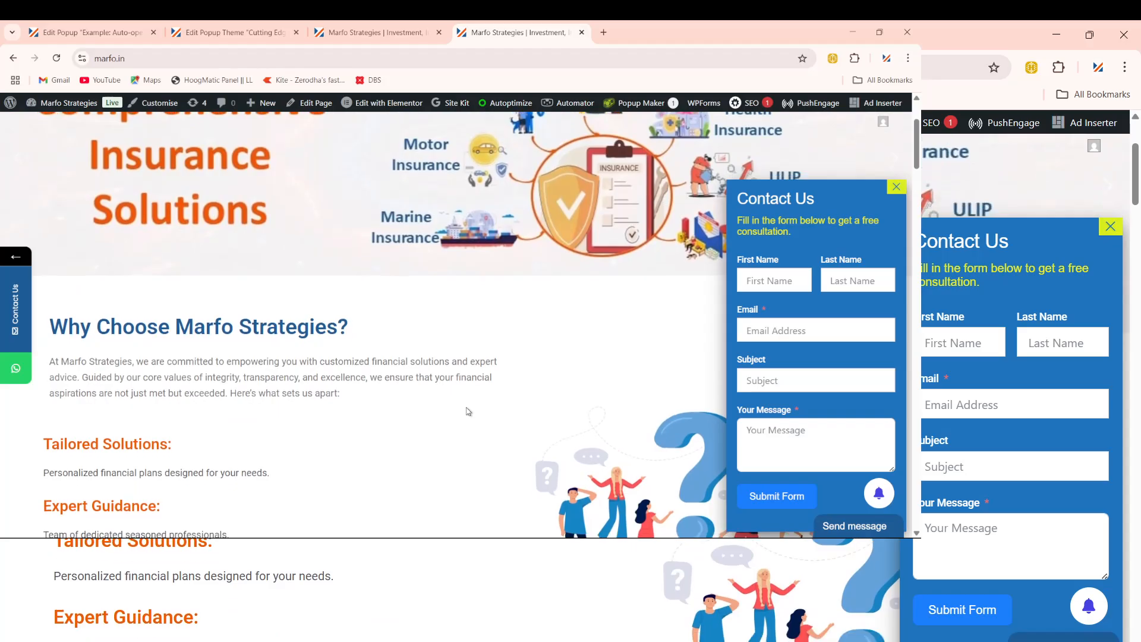
scroll(690, 420, "up", 2)
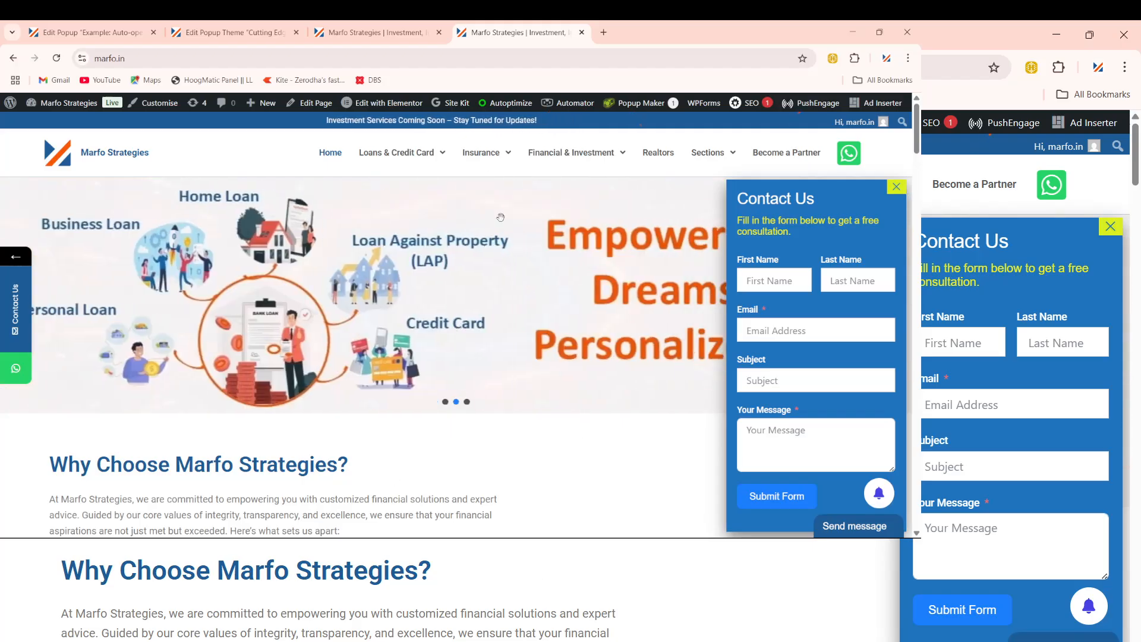
left_click(178, 58)
key("ctrl+c")
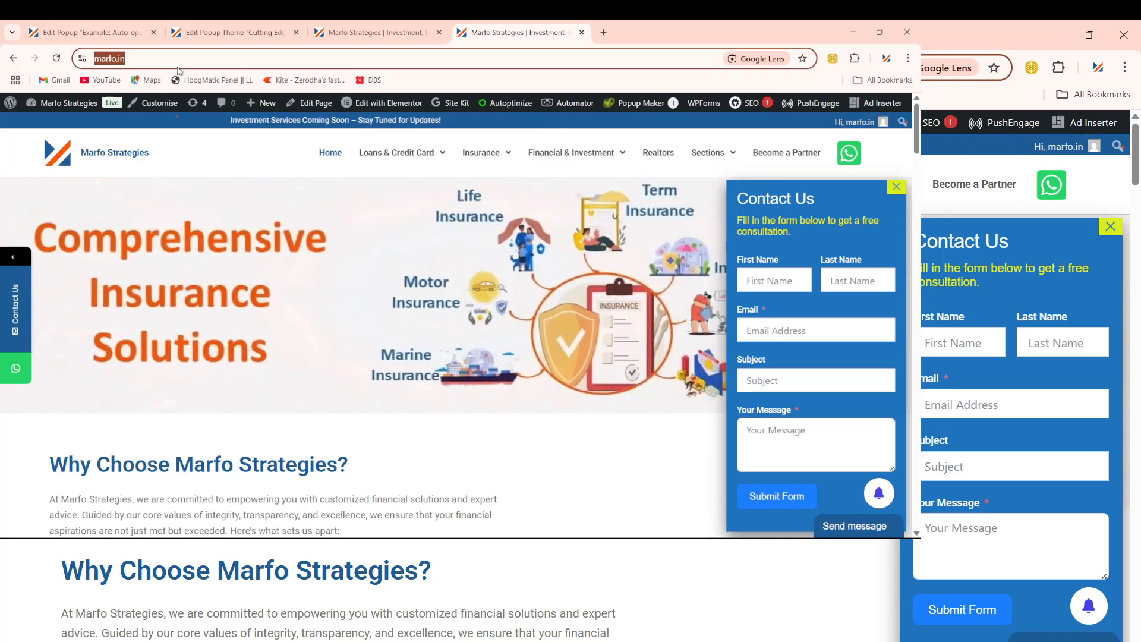
mouse_move(718, 515)
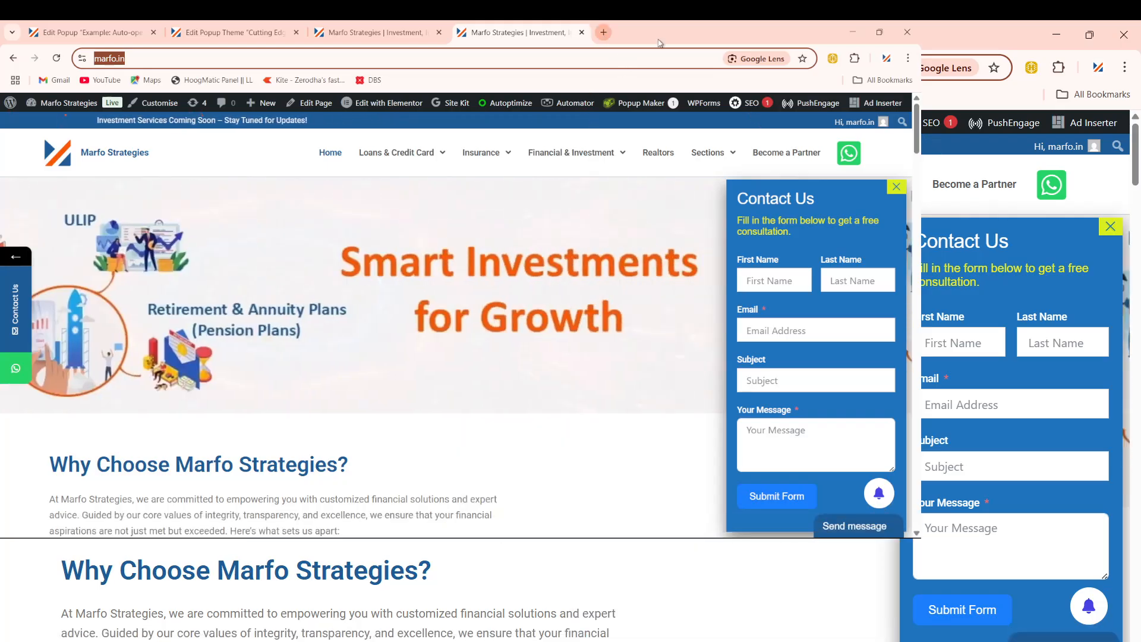
left_click(605, 33)
Step: Open marfo.in in another Chrome profile's window by pasting the address, then reload it
left_click(892, 59)
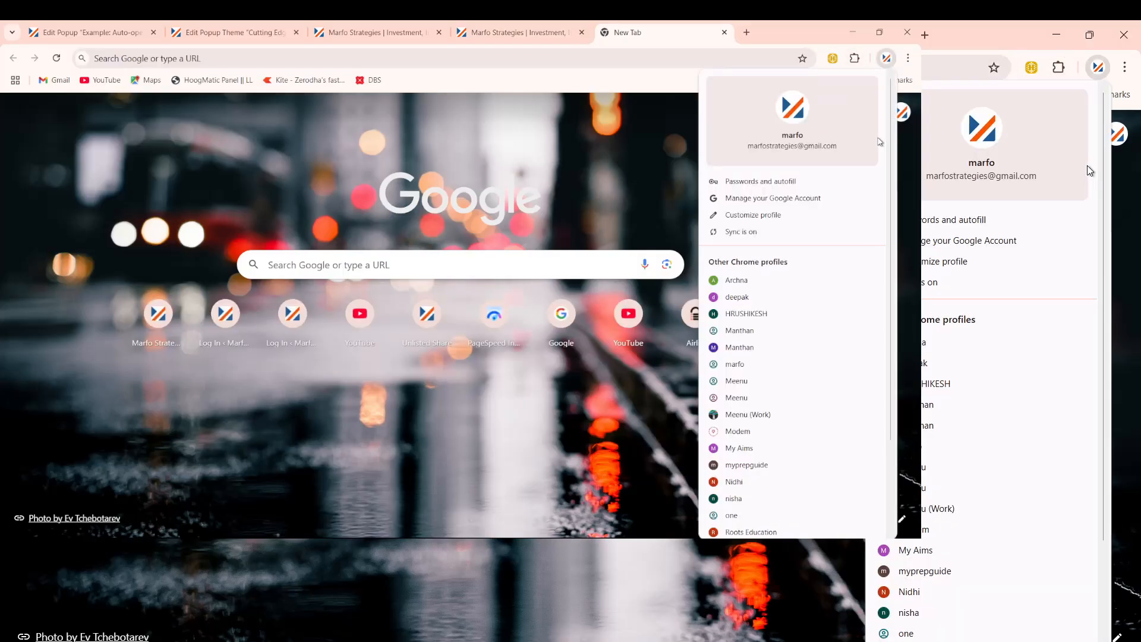
left_click(739, 318)
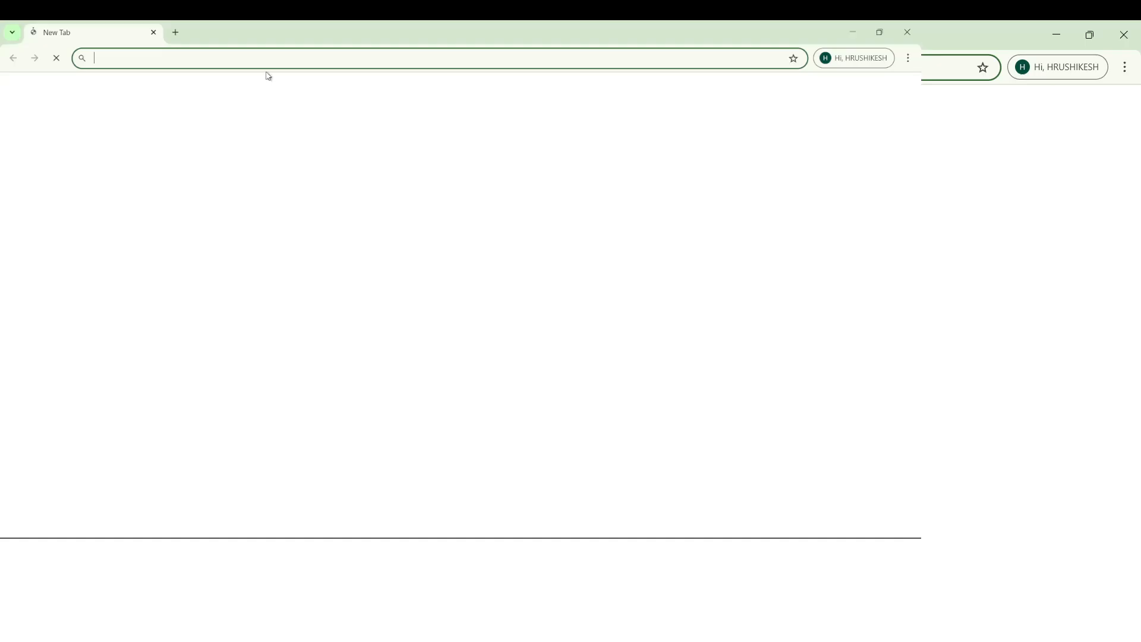
key("ctrl+v")
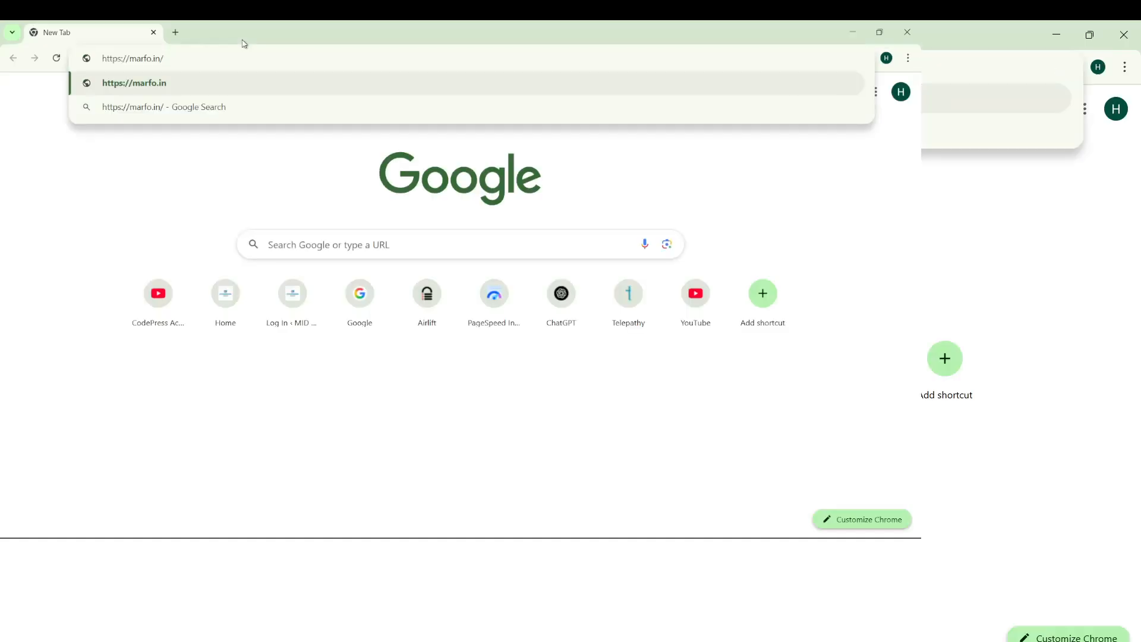
key("Return")
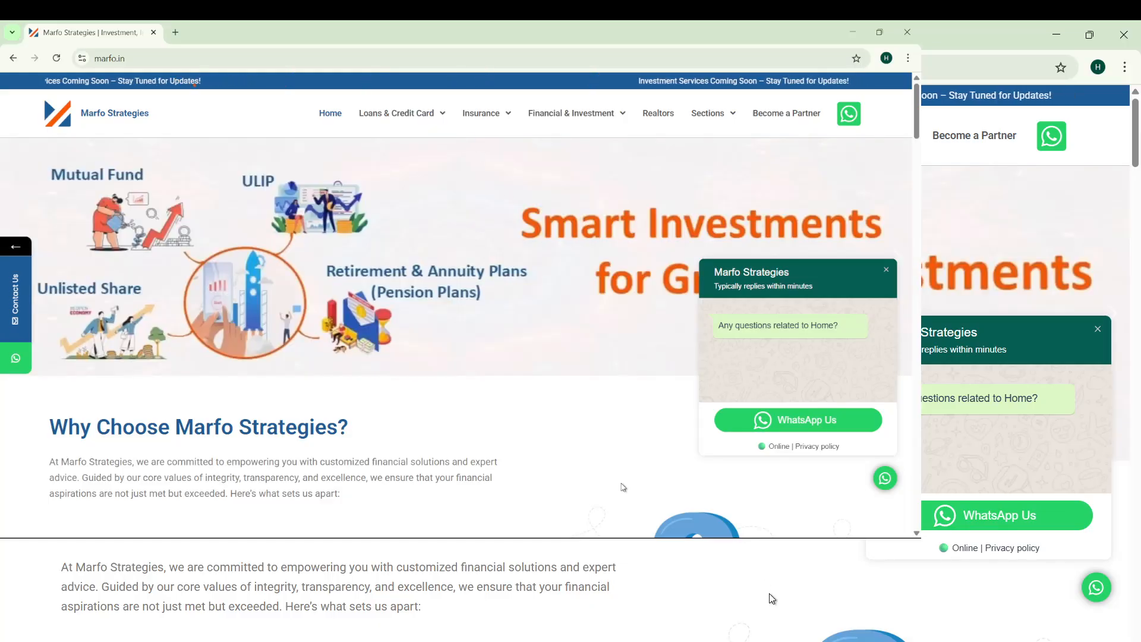
left_click(149, 61)
key("Return")
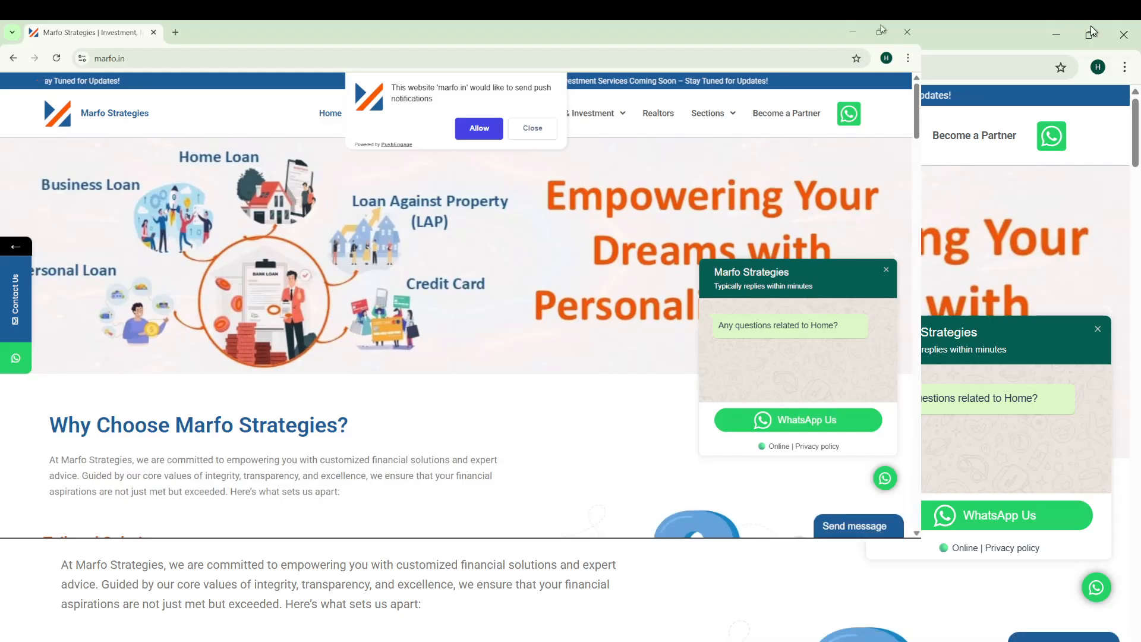
Step: Minimize the marfo.in window and switch to the Marfo Strategies admin tab
left_click(852, 32)
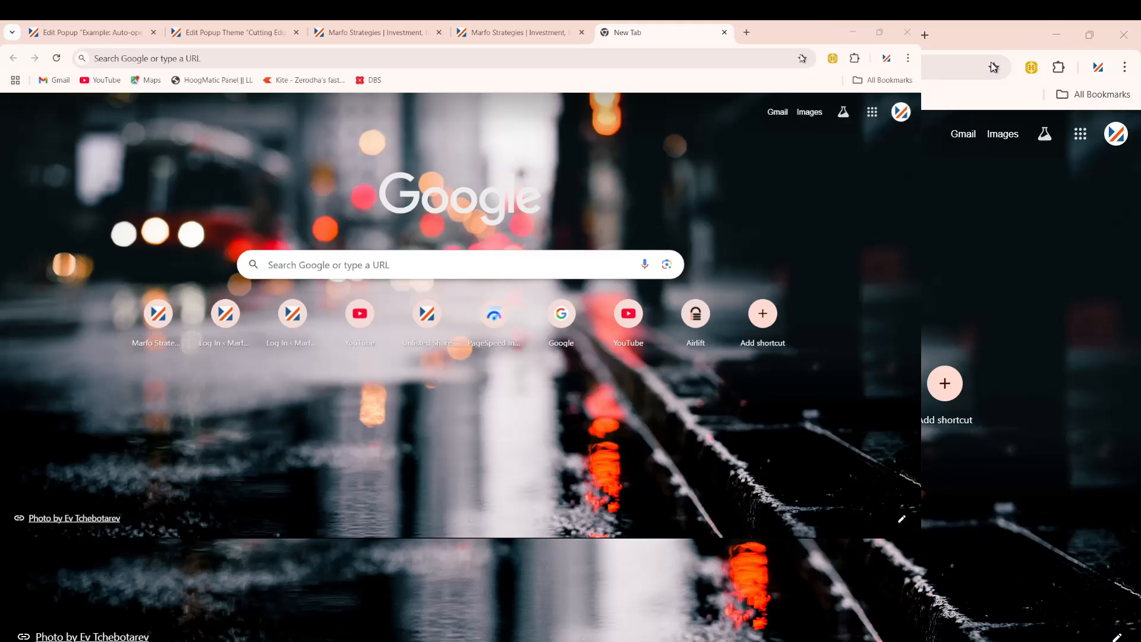
left_click(512, 33)
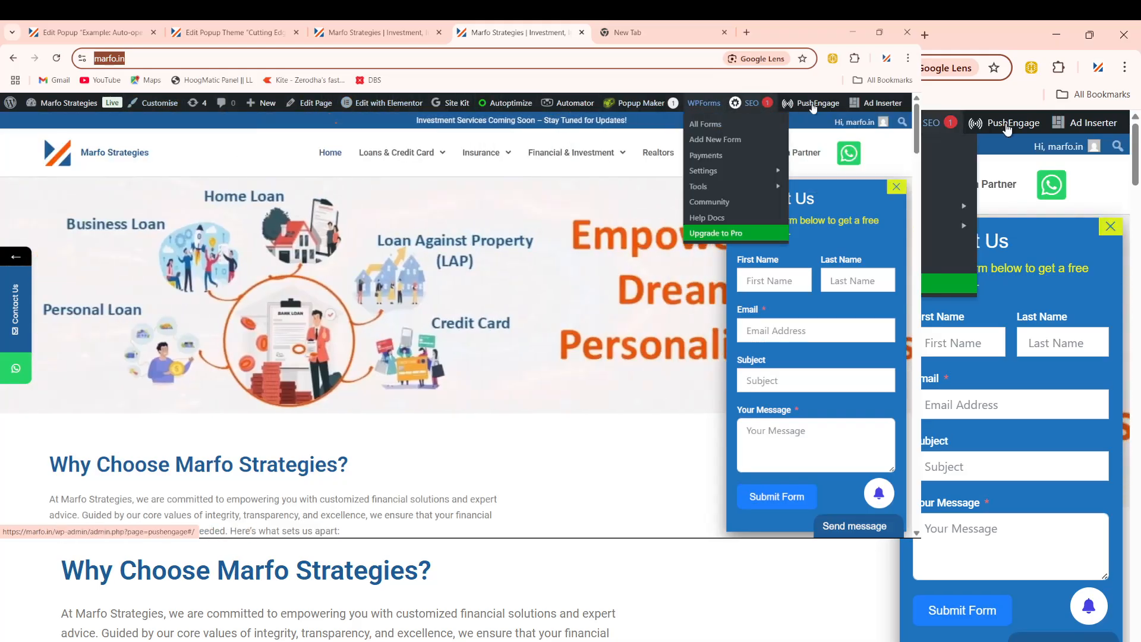
mouse_move(872, 104)
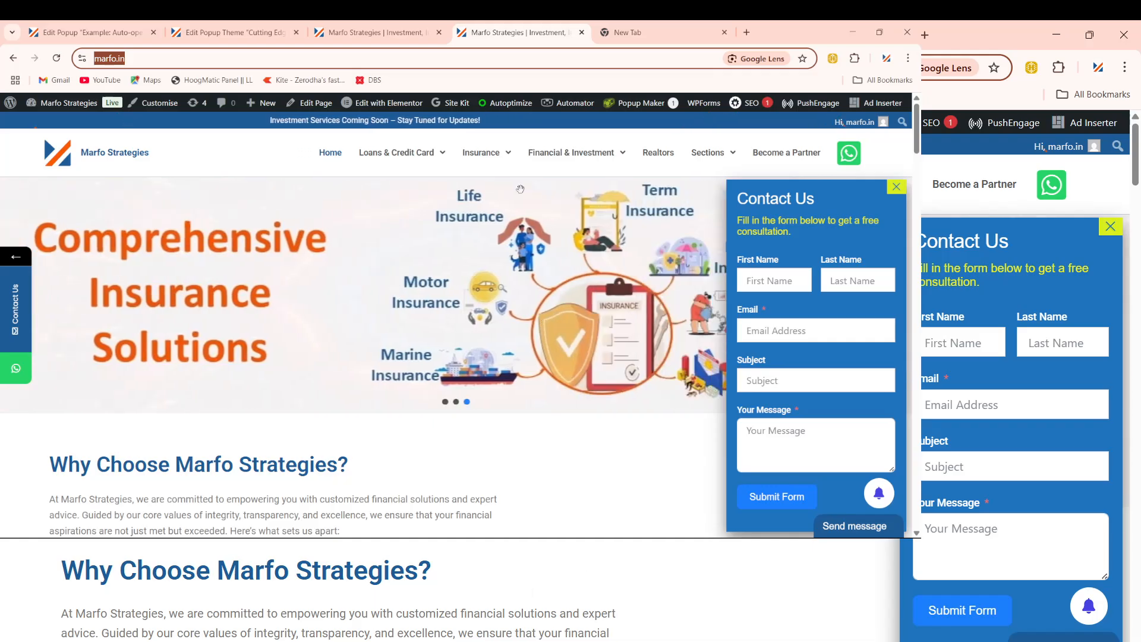
mouse_move(516, 111)
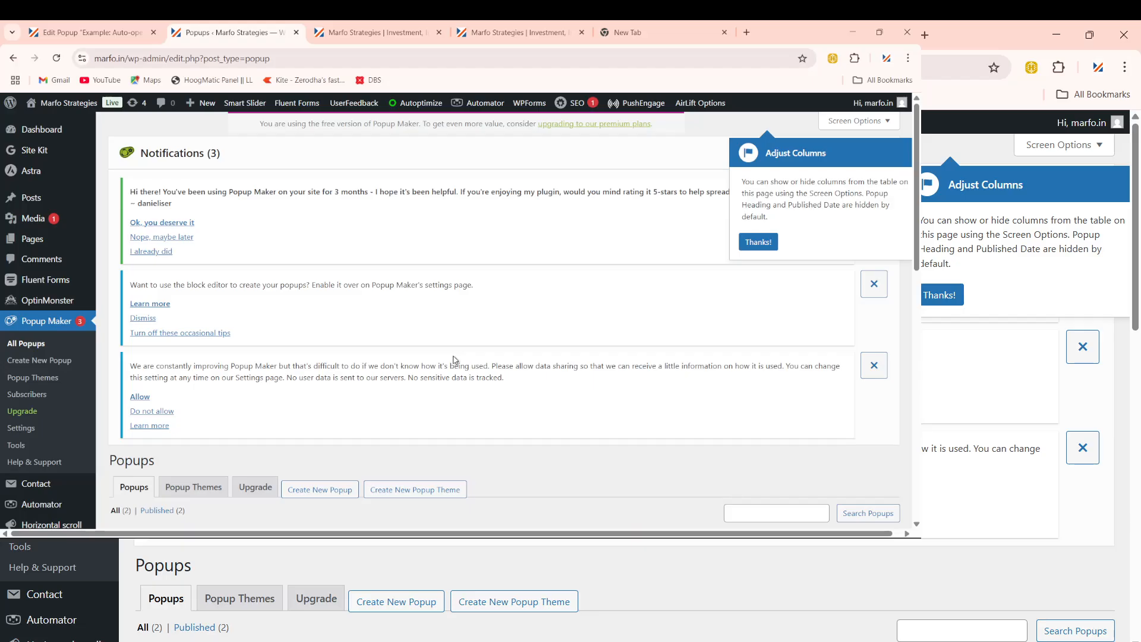
Step: Reload the Popups list to confirm both popups are enabled, then return to the Marfo Strategies tab
mouse_move(784, 538)
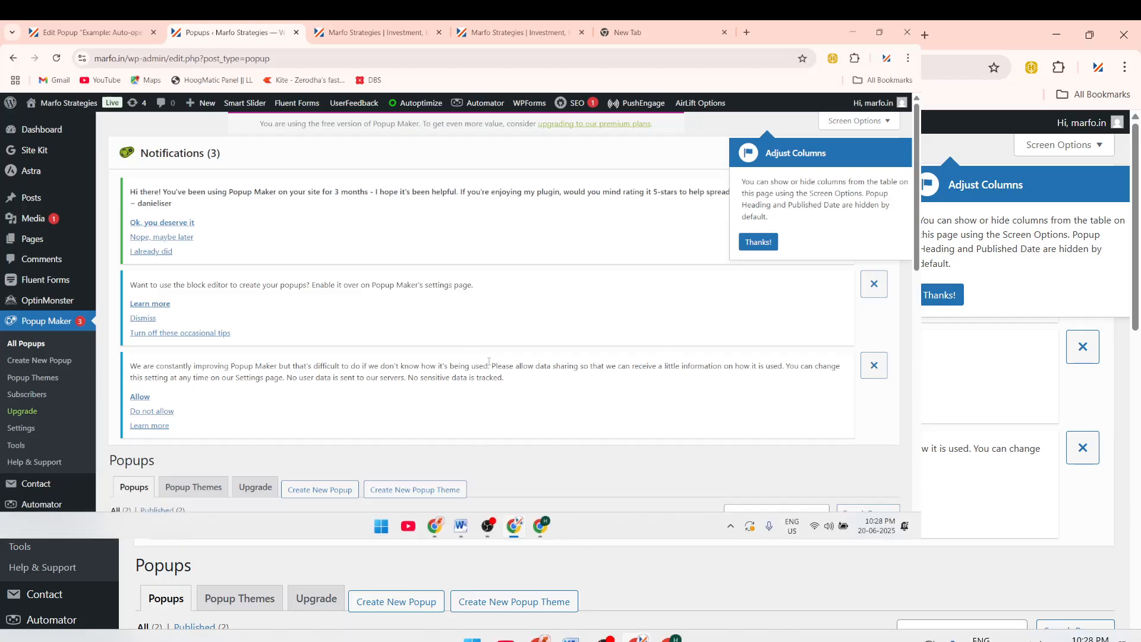
left_click(23, 343)
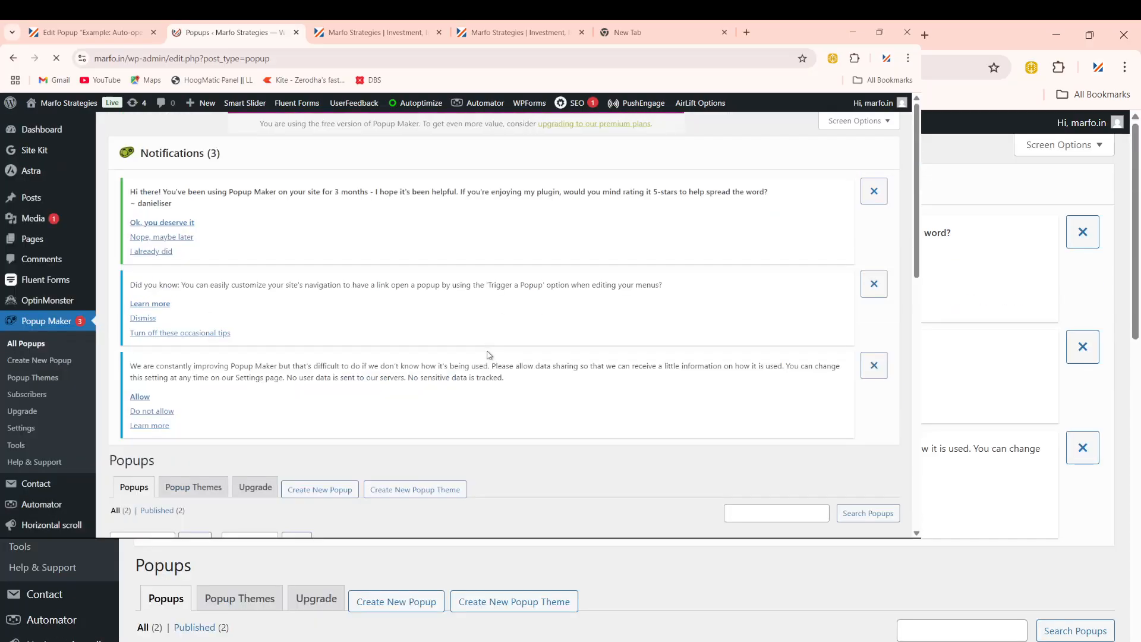
scroll(485, 356, "down", 5)
scroll(272, 355, "up", 6)
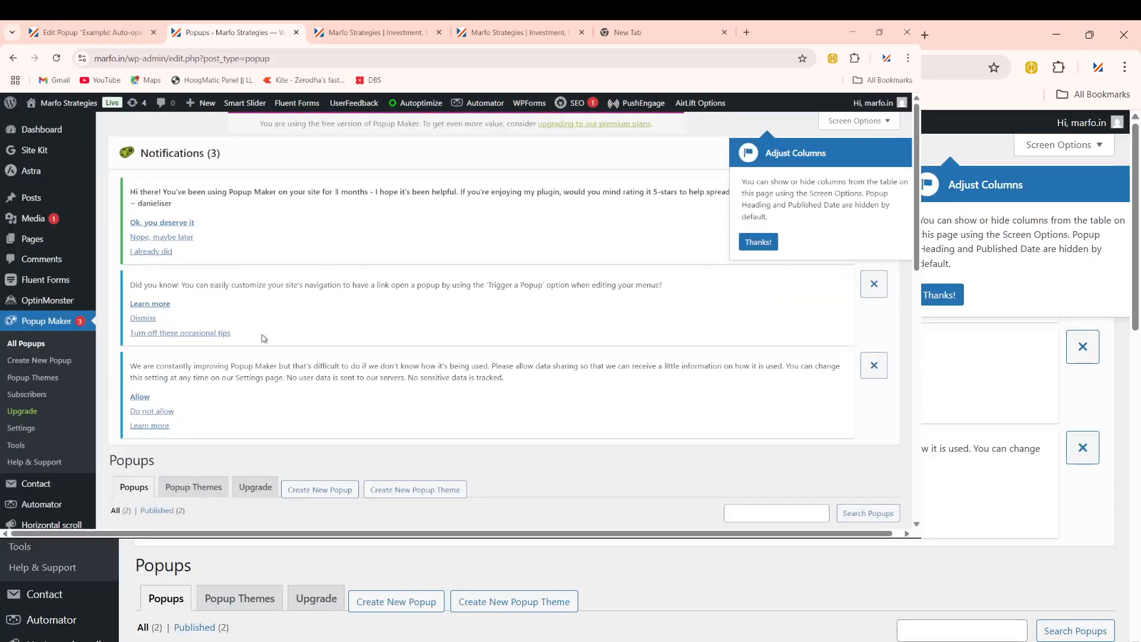
scroll(260, 445, "down", 5)
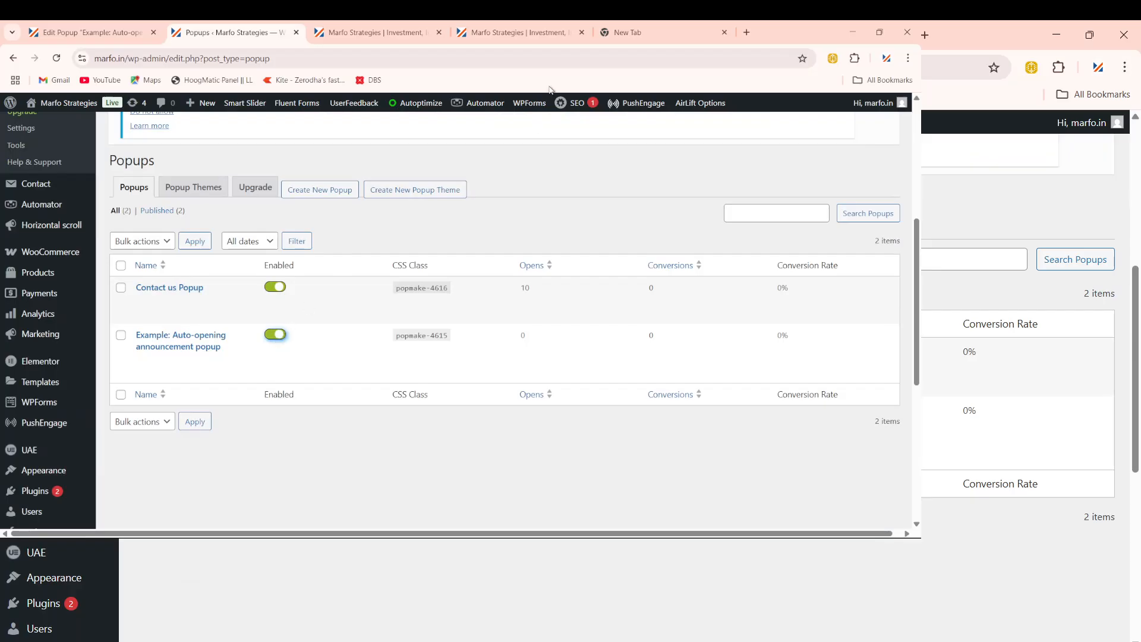
left_click(520, 33)
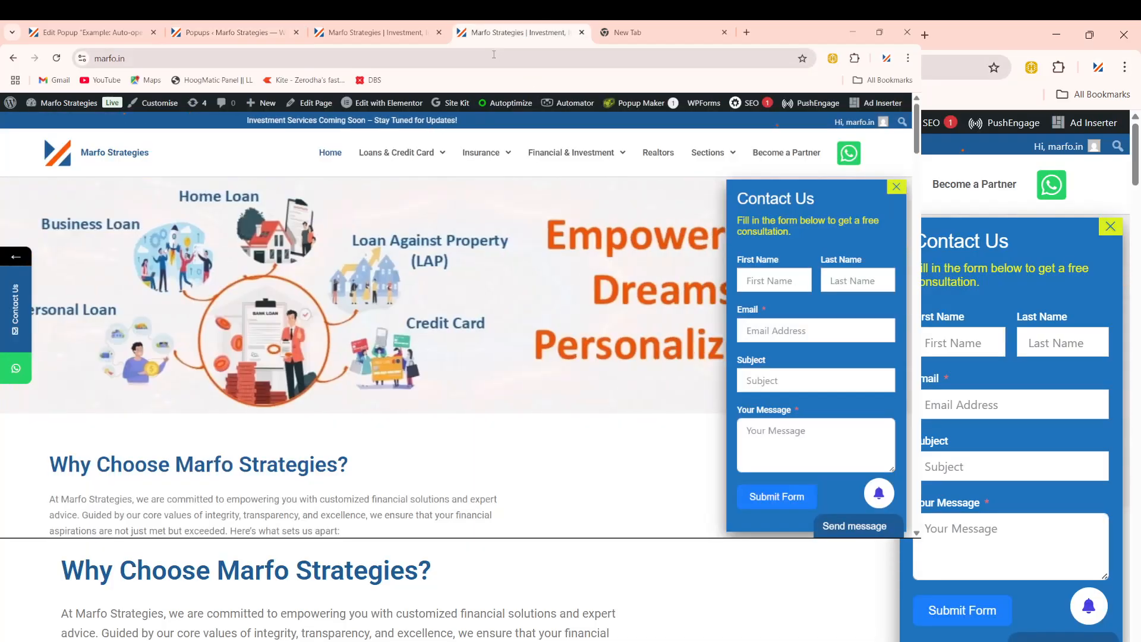
Step: Reload marfo.in to check the Contact Us and Get offers popups, then restore Chrome to a smaller window
left_click(494, 55)
key("Return")
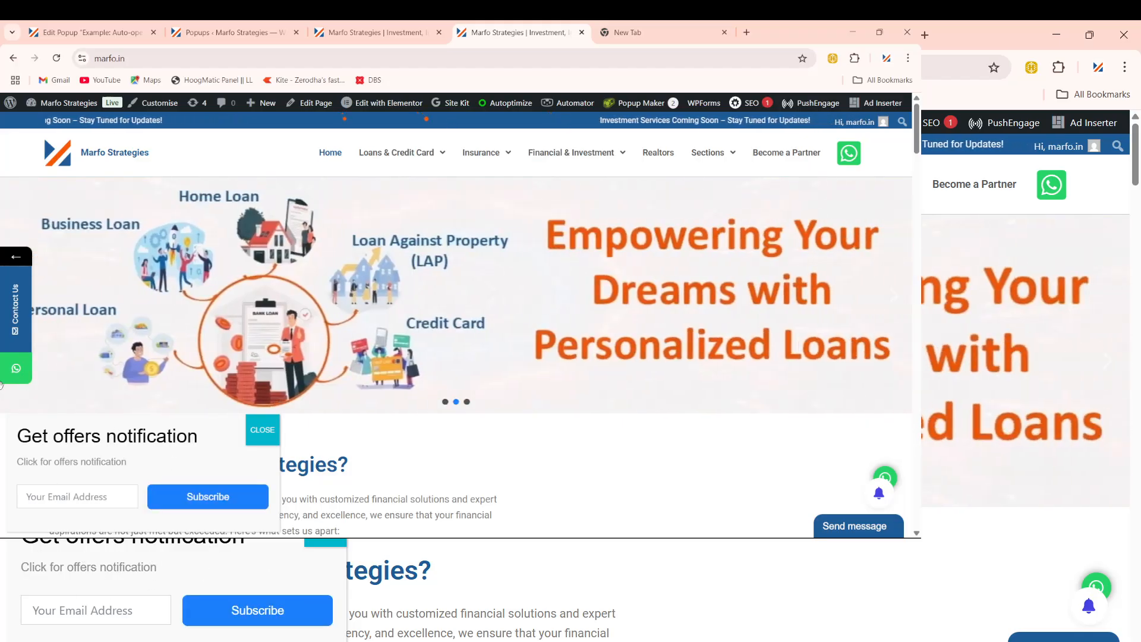
left_click_drag(16, 437, 176, 444)
left_click(574, 457)
scroll(694, 380, "down", 5)
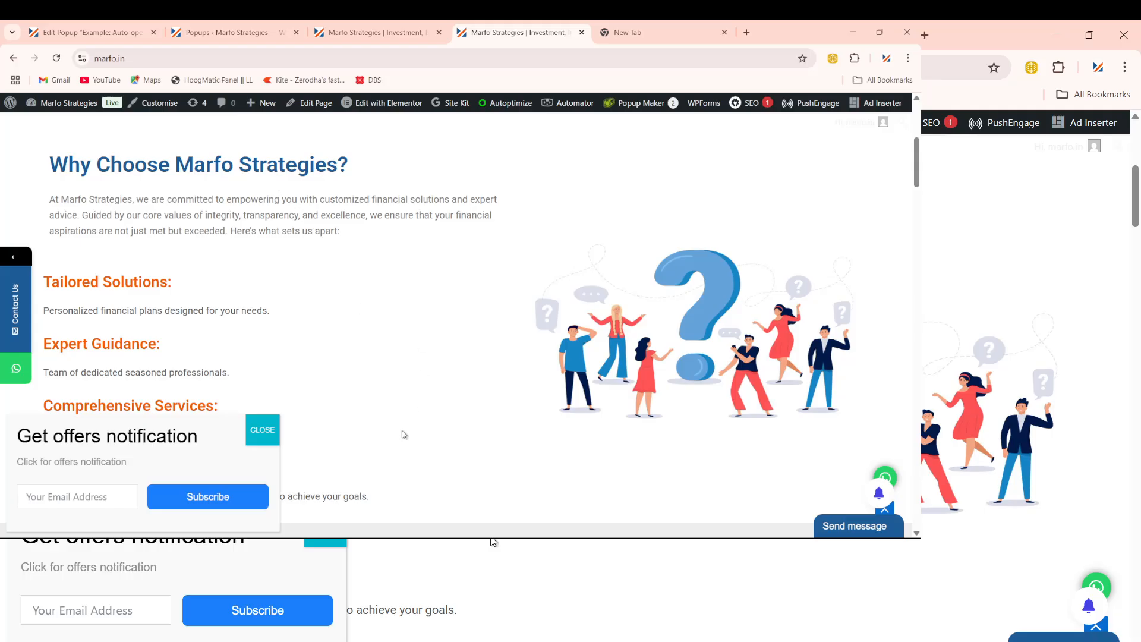
scroll(404, 435, "down", 1)
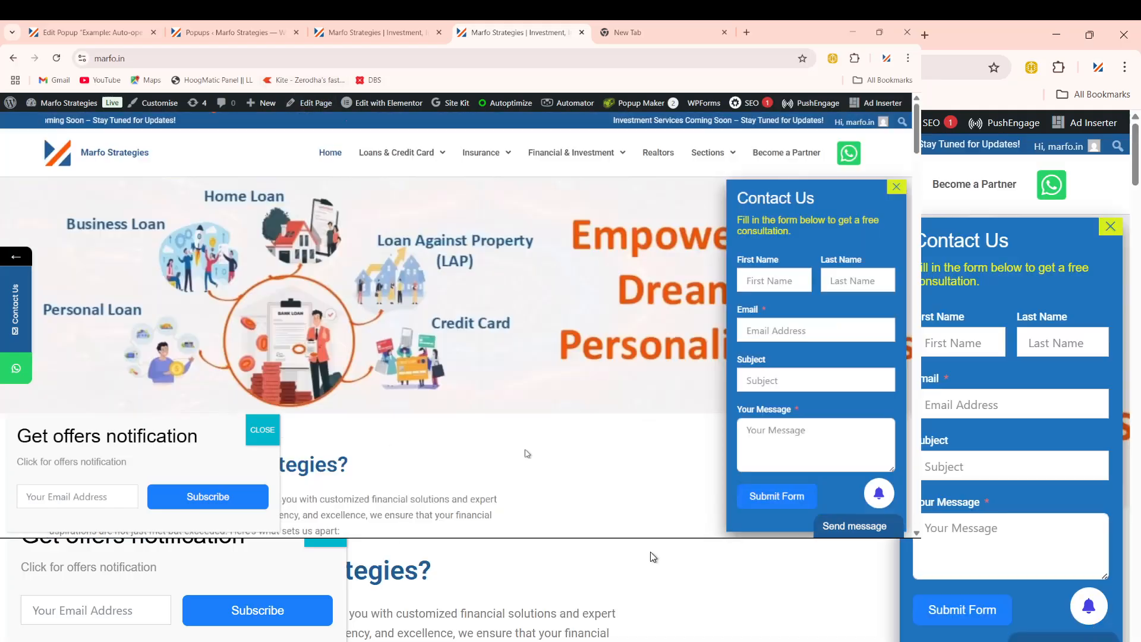
mouse_move(592, 538)
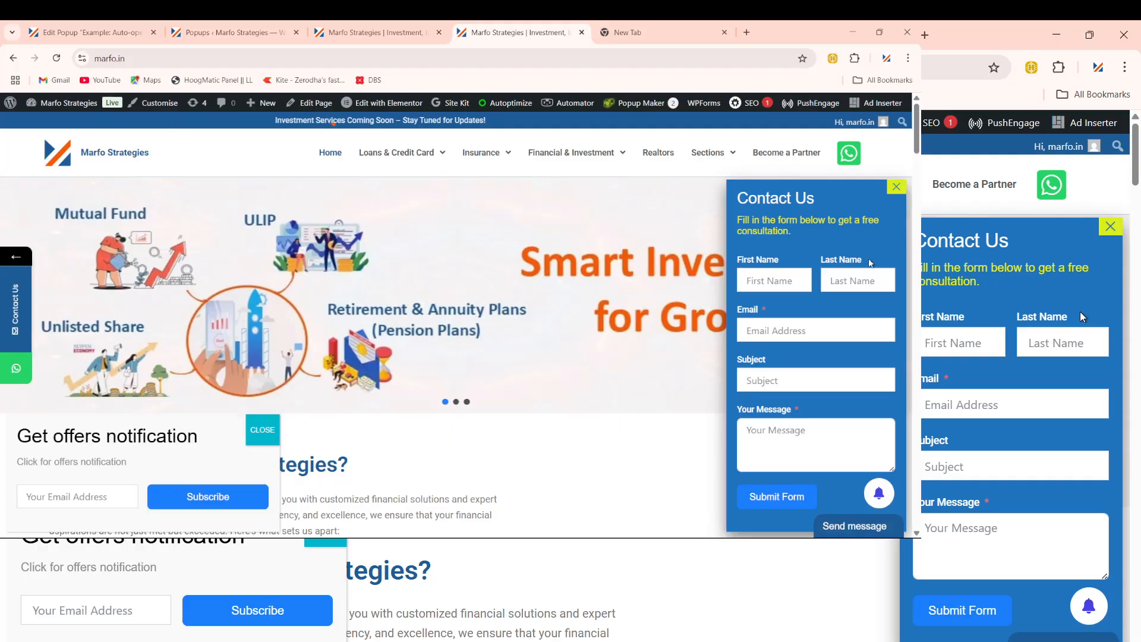
left_click(1089, 34)
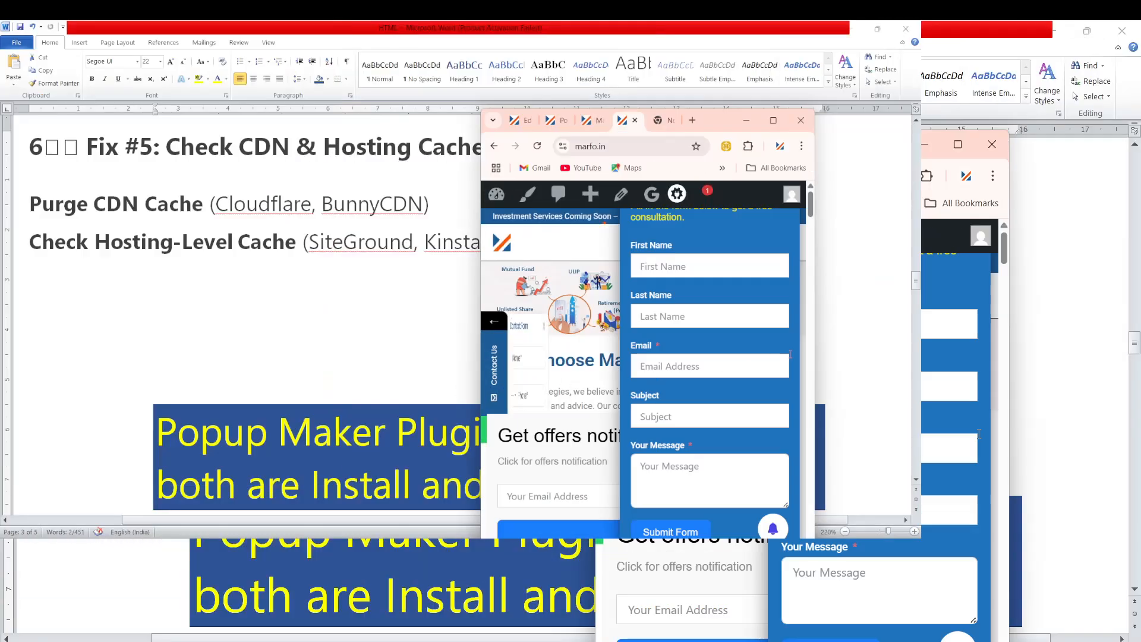
Step: Drag Chrome's window narrower and then wider, then maximize it to full screen
left_click_drag(815, 285, 360, 390)
left_click_drag(638, 363, 918, 271)
double_click(889, 130)
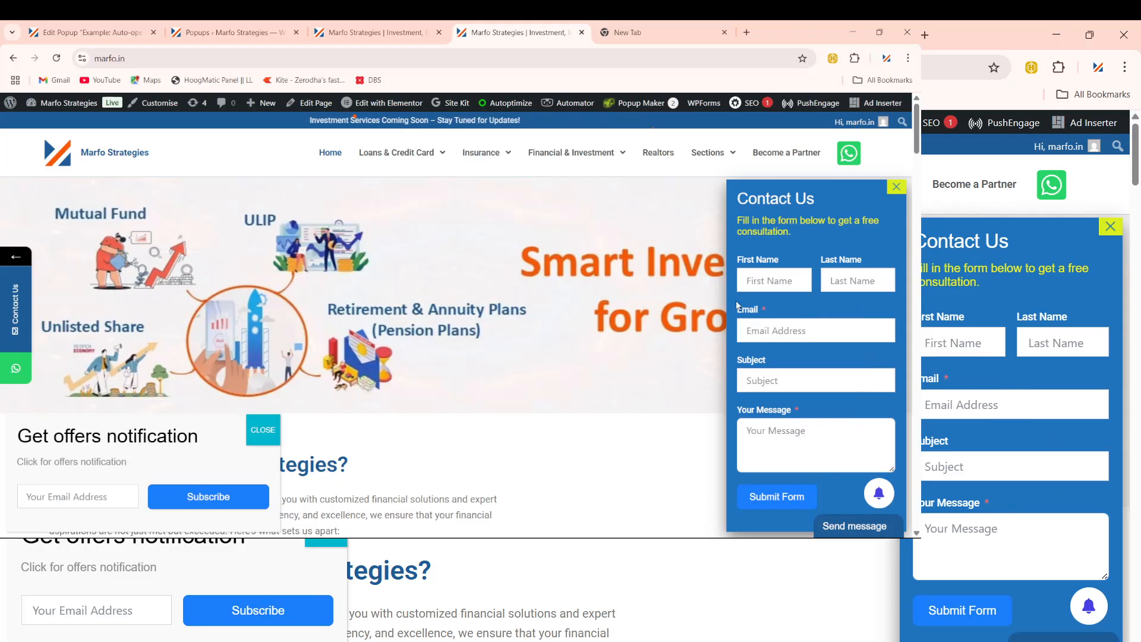
Step: From the Edit Popup tab, go to Fluent Forms and edit the Contact Form Demo form
left_click(72, 34)
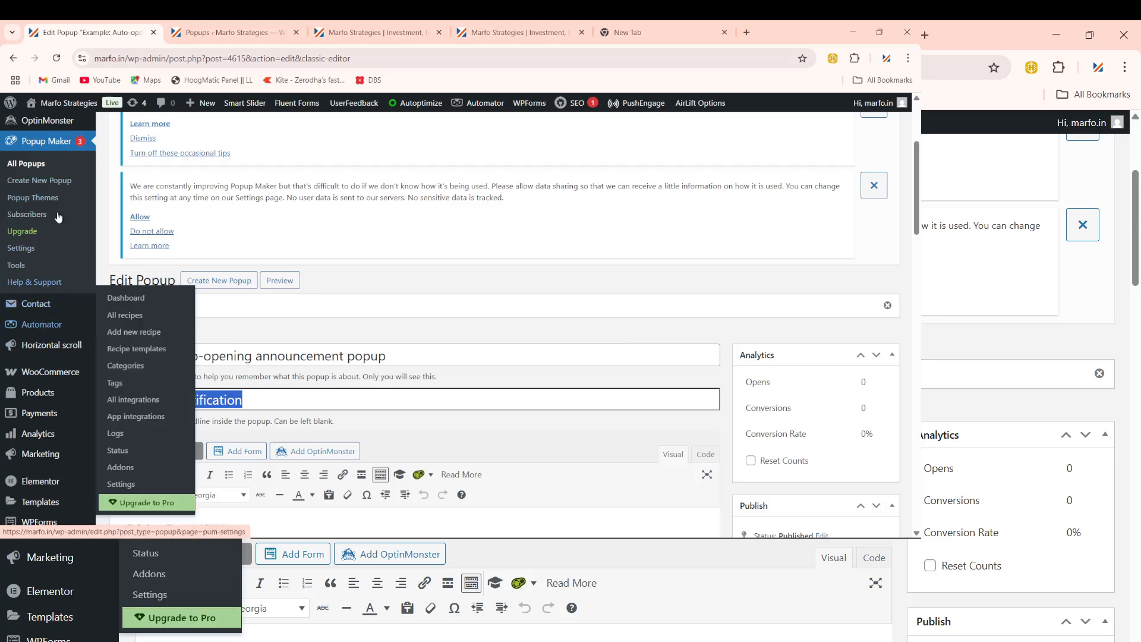
scroll(60, 210, "up", 1)
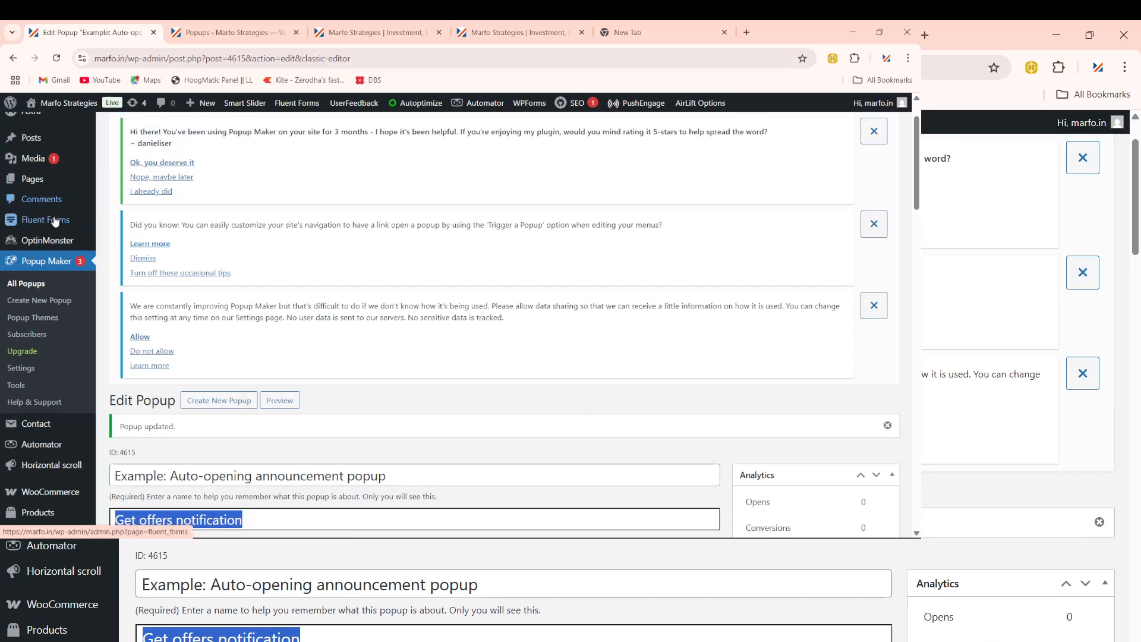
left_click(73, 231)
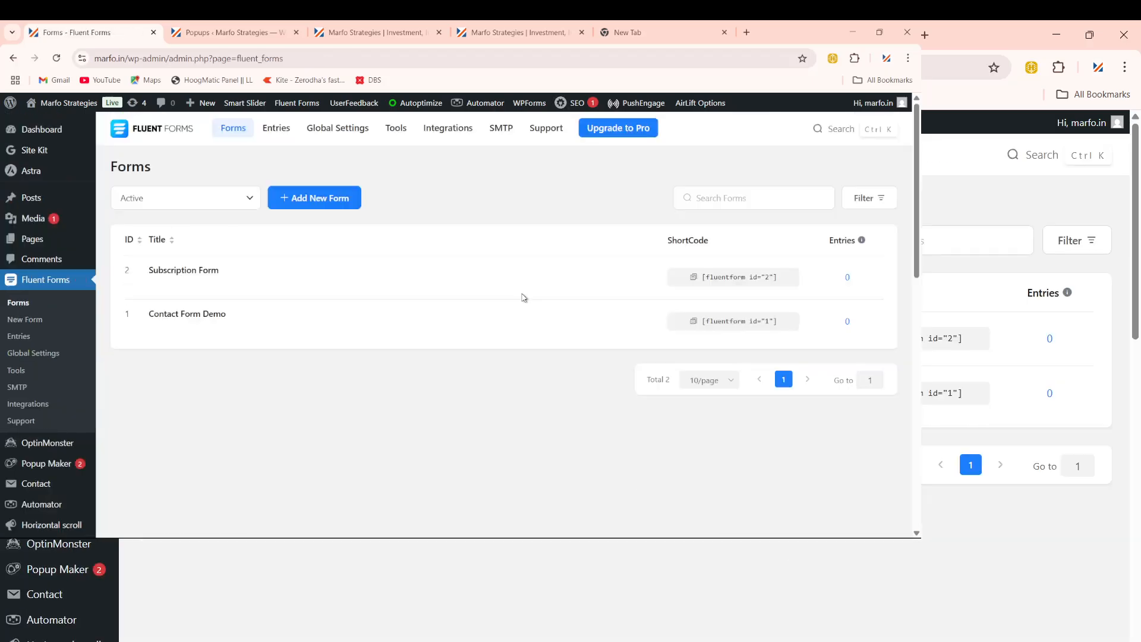
scroll(514, 321, "down", 1)
mouse_move(180, 285)
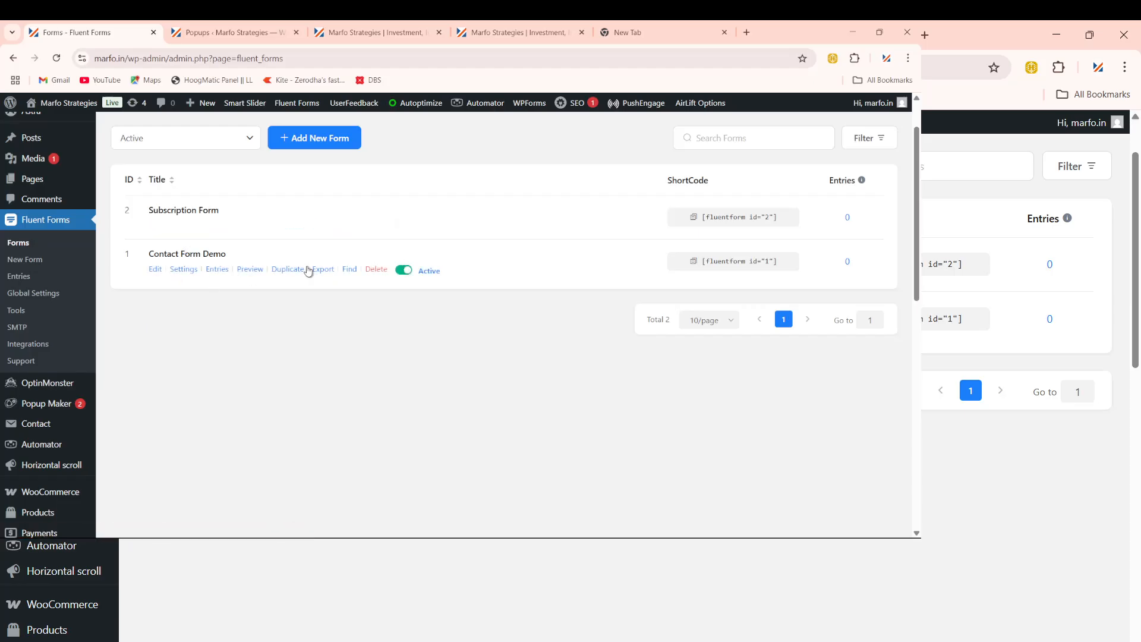
left_click(156, 271)
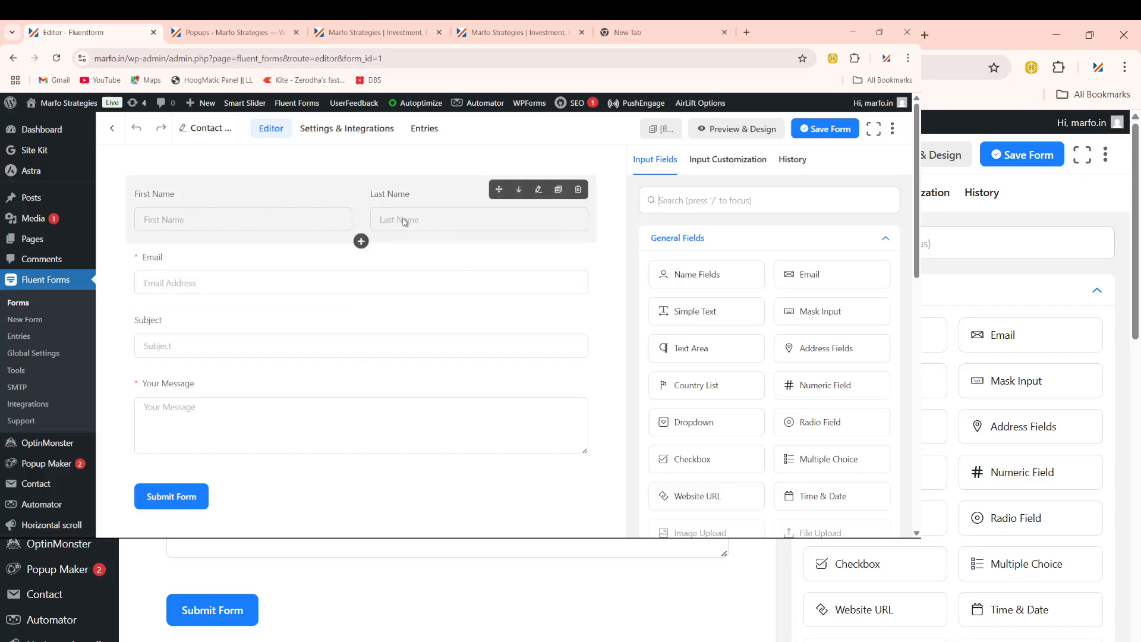
Step: Delete the Name Fields row and the Subject field from Contact Form Demo, confirming each removal
left_click(493, 230)
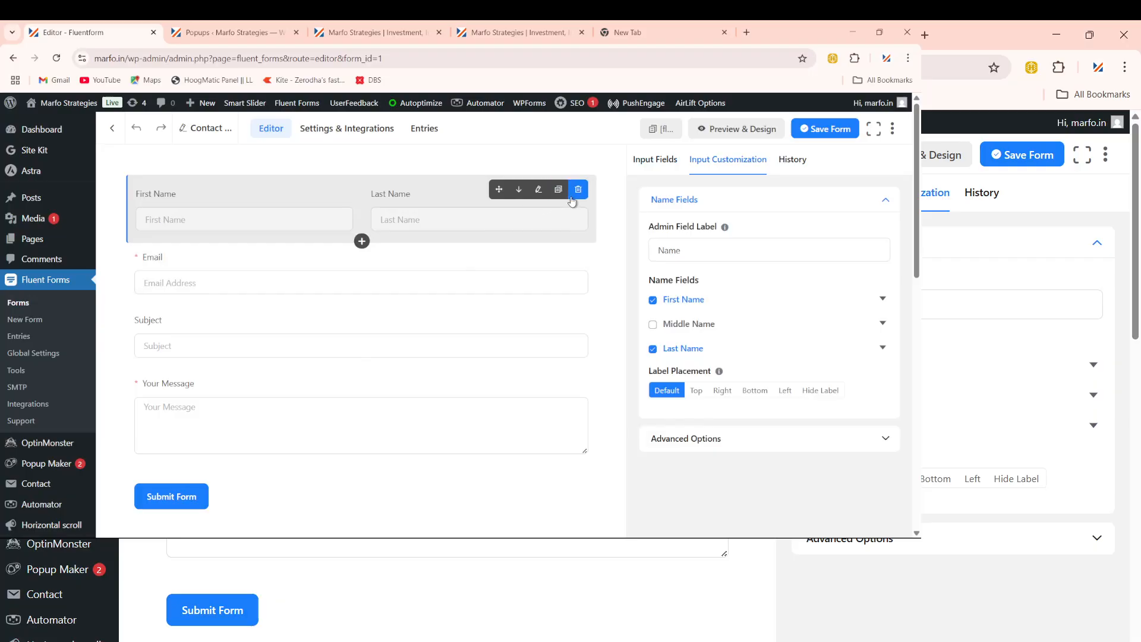
left_click(577, 191)
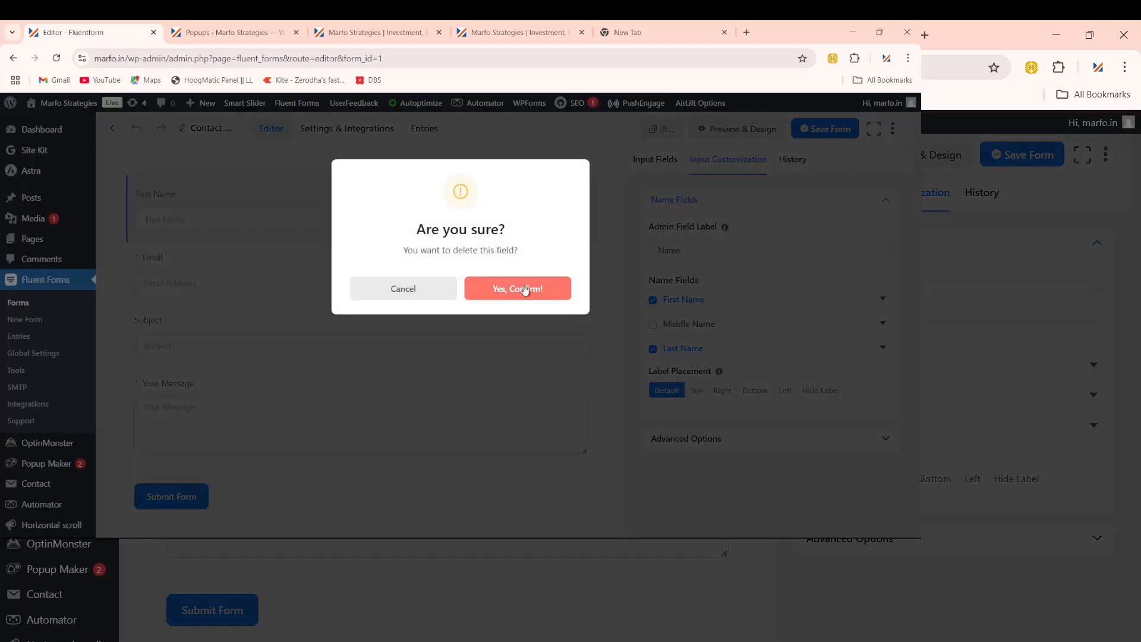
left_click(522, 293)
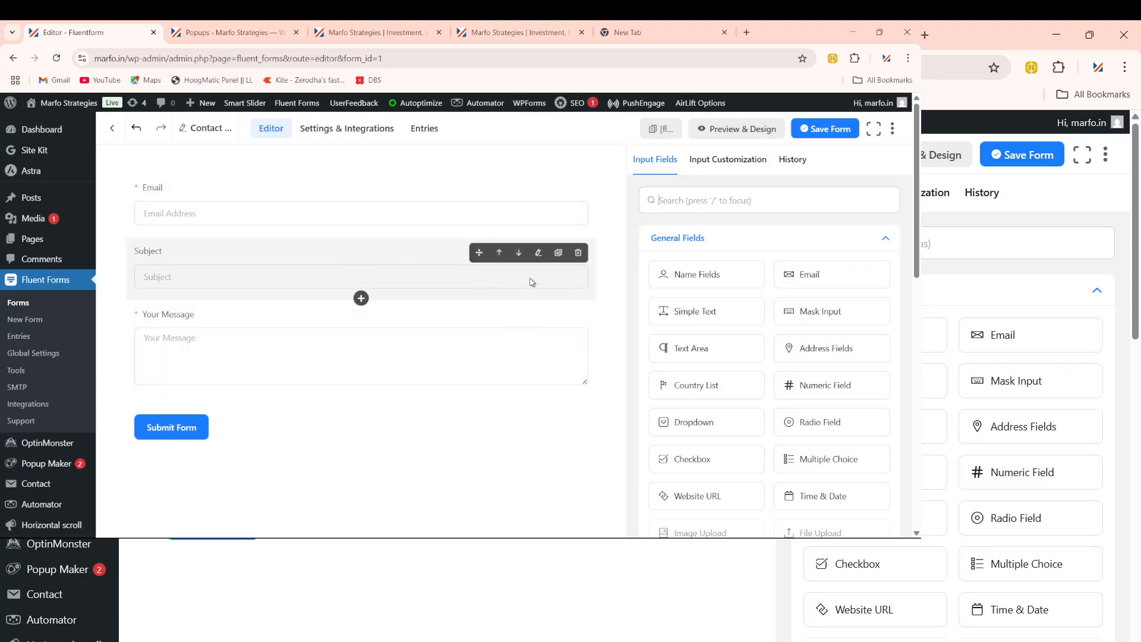
left_click(579, 254)
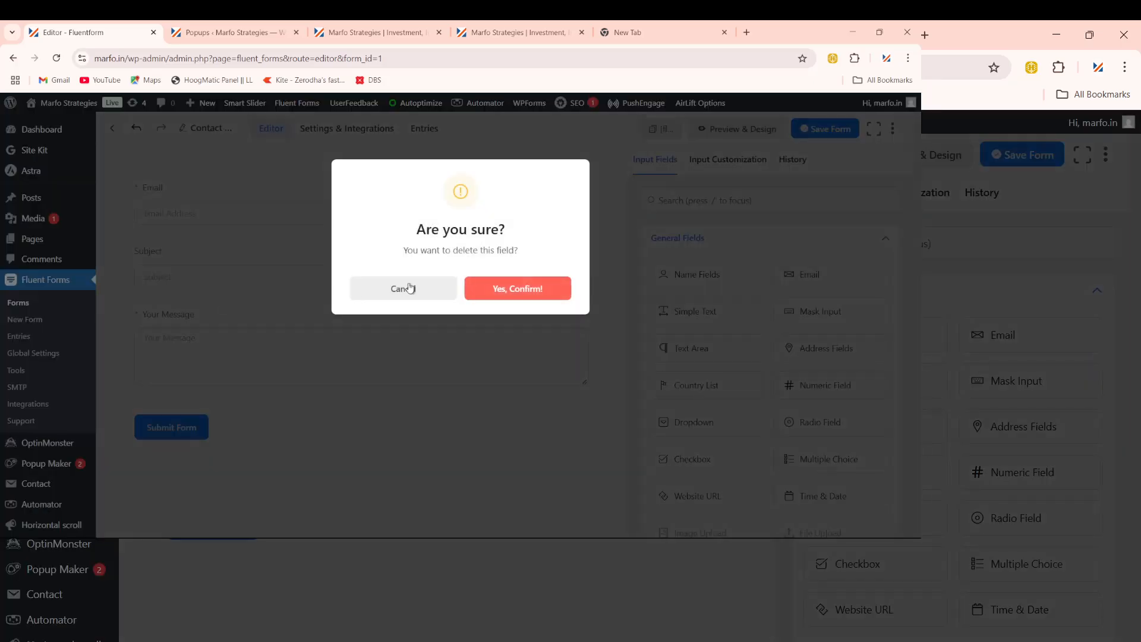
left_click(522, 289)
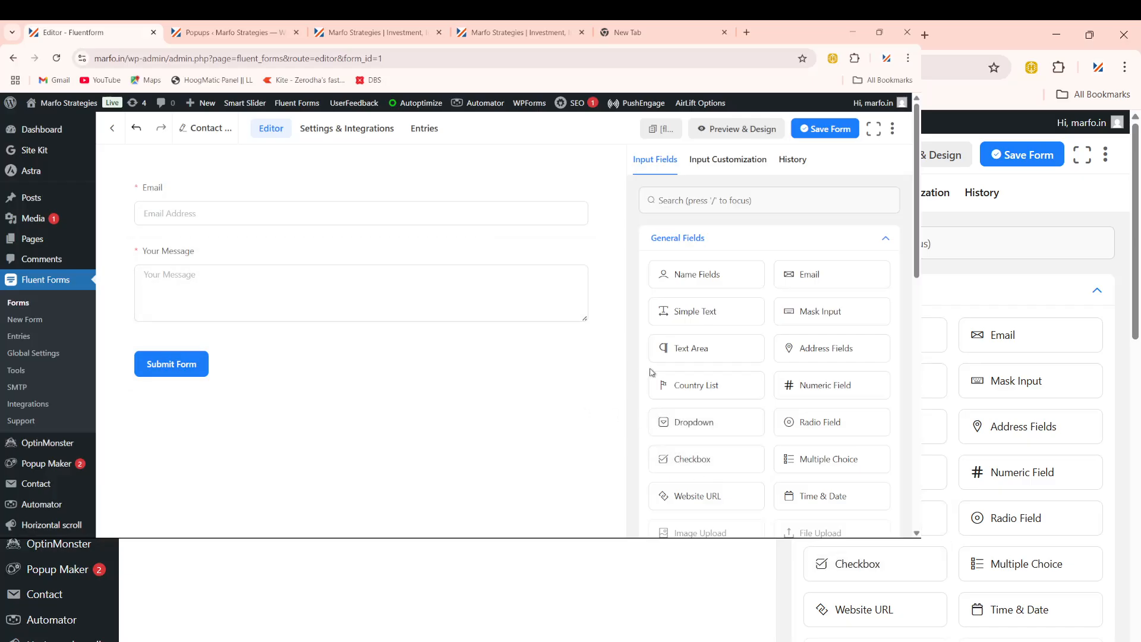
scroll(702, 386, "down", 2)
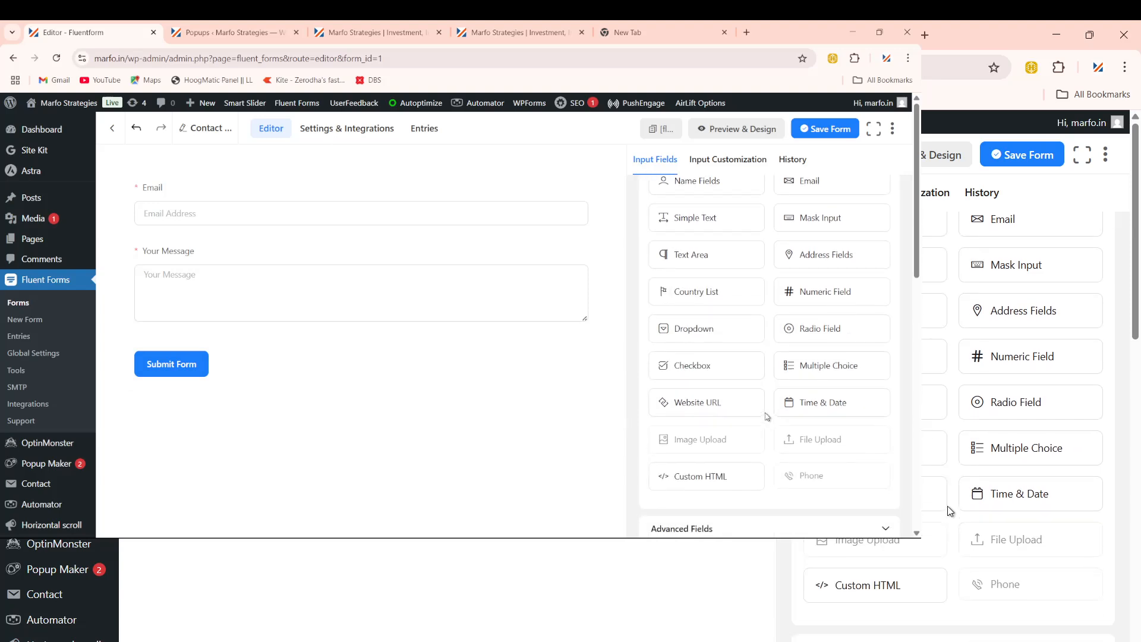
scroll(766, 416, "down", 1)
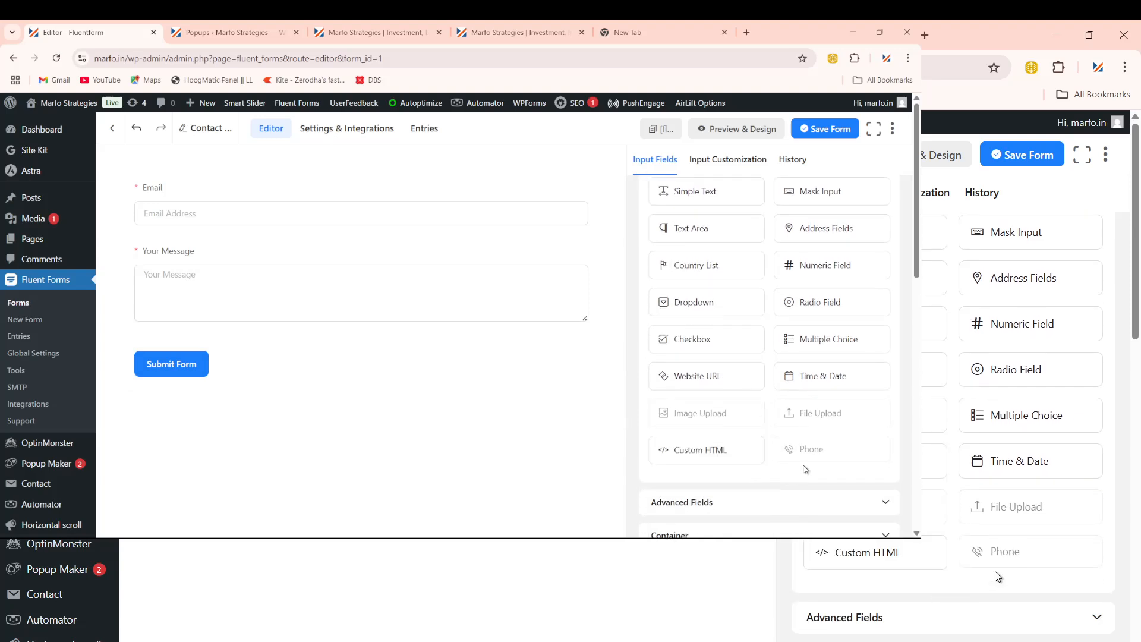
scroll(805, 468, "down", 1)
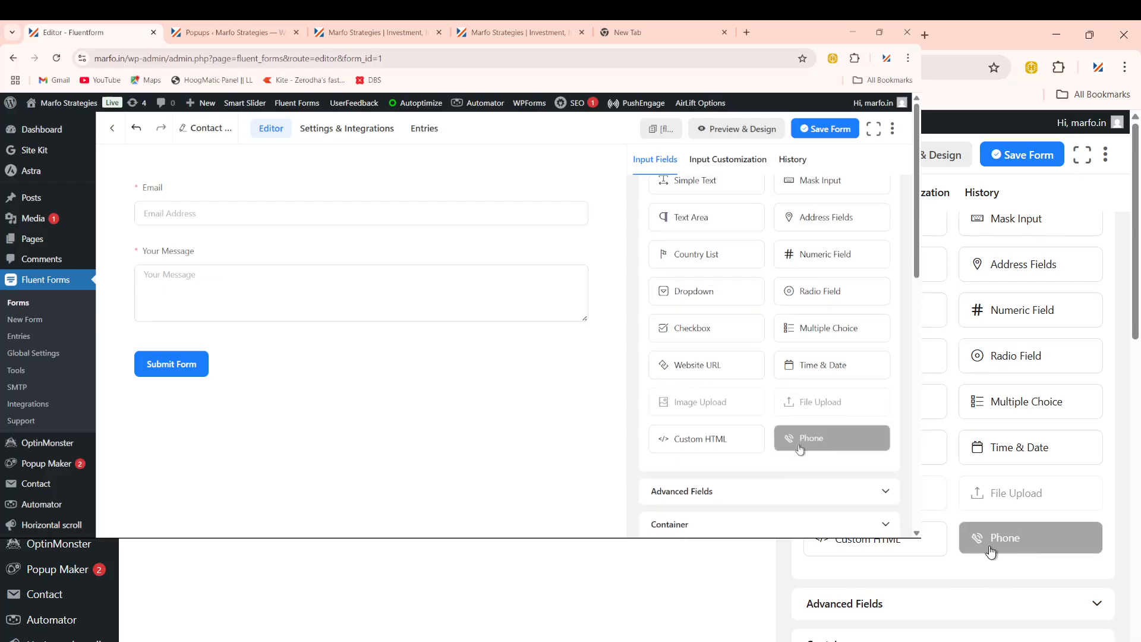
left_click(819, 441)
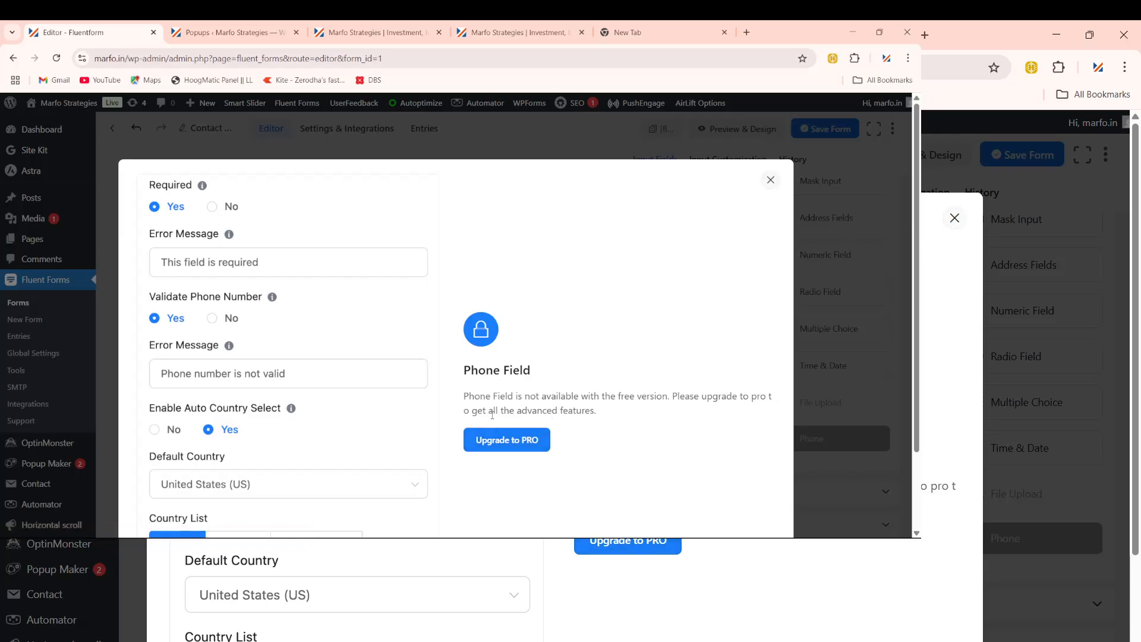
left_click(770, 181)
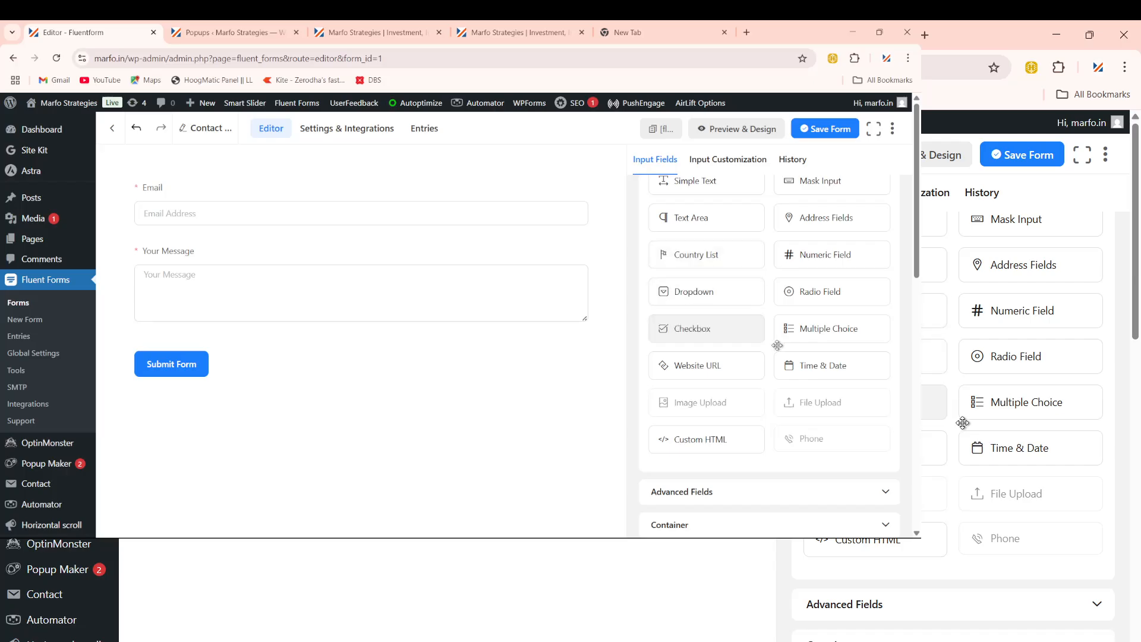
Step: Add a Simple Text field below Your Message after deleting a mistakenly added Text Area
scroll(793, 364, "up", 2)
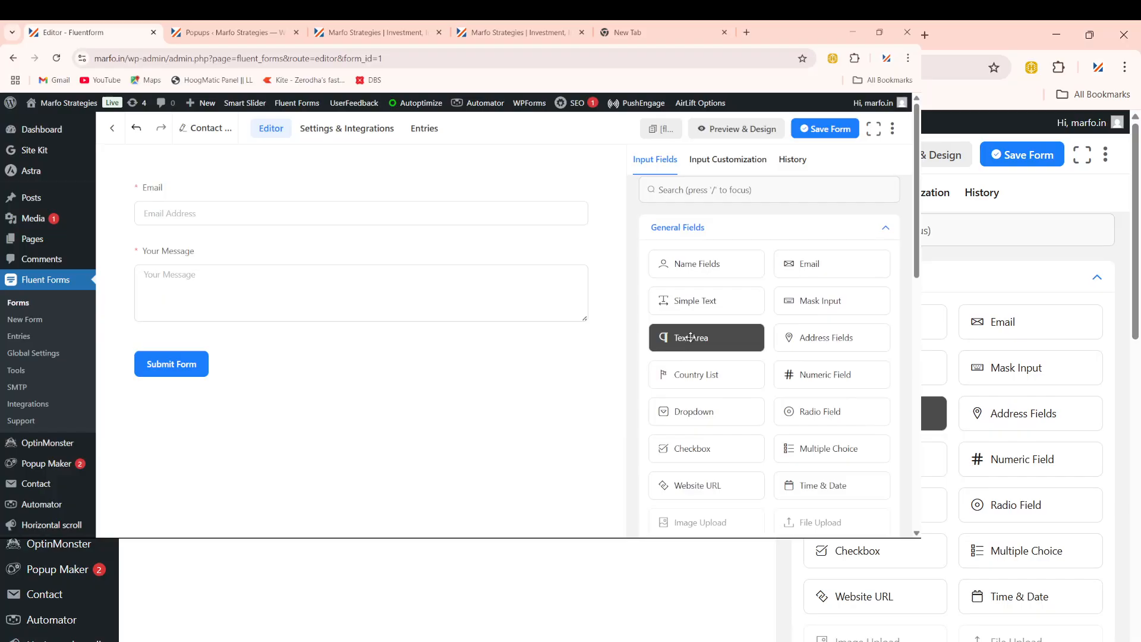
left_click(690, 337)
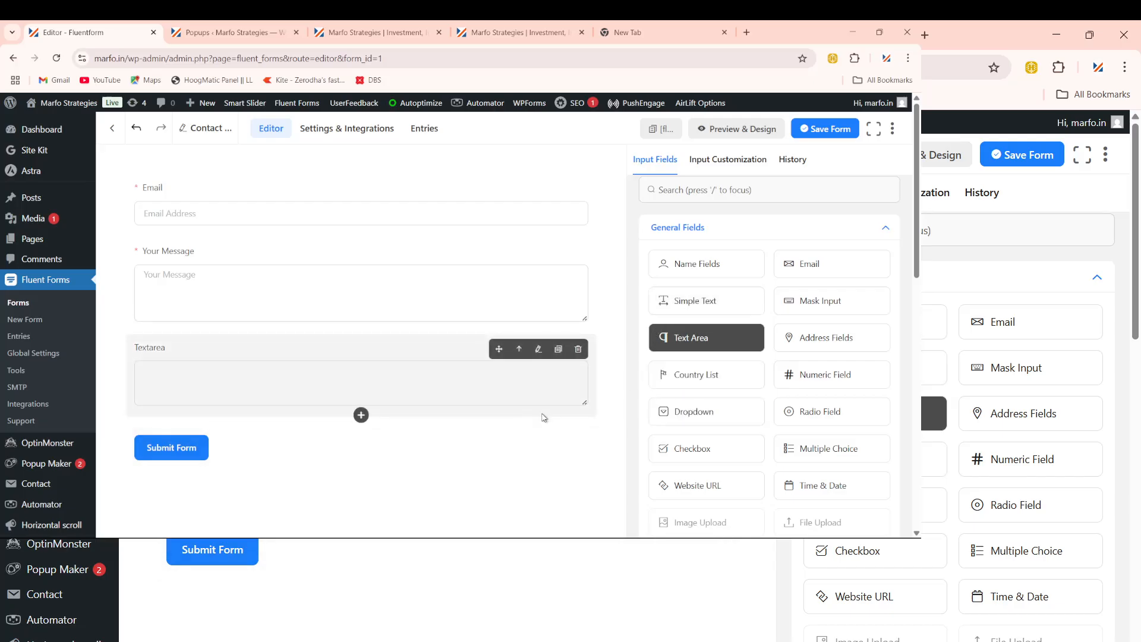
left_click(578, 349)
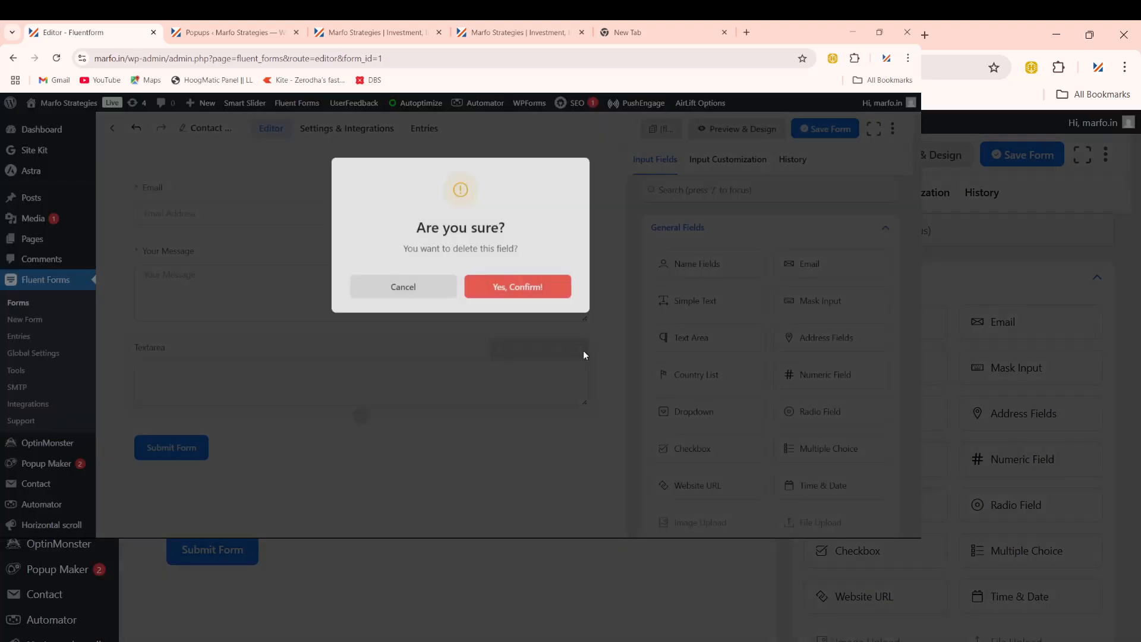
left_click(522, 296)
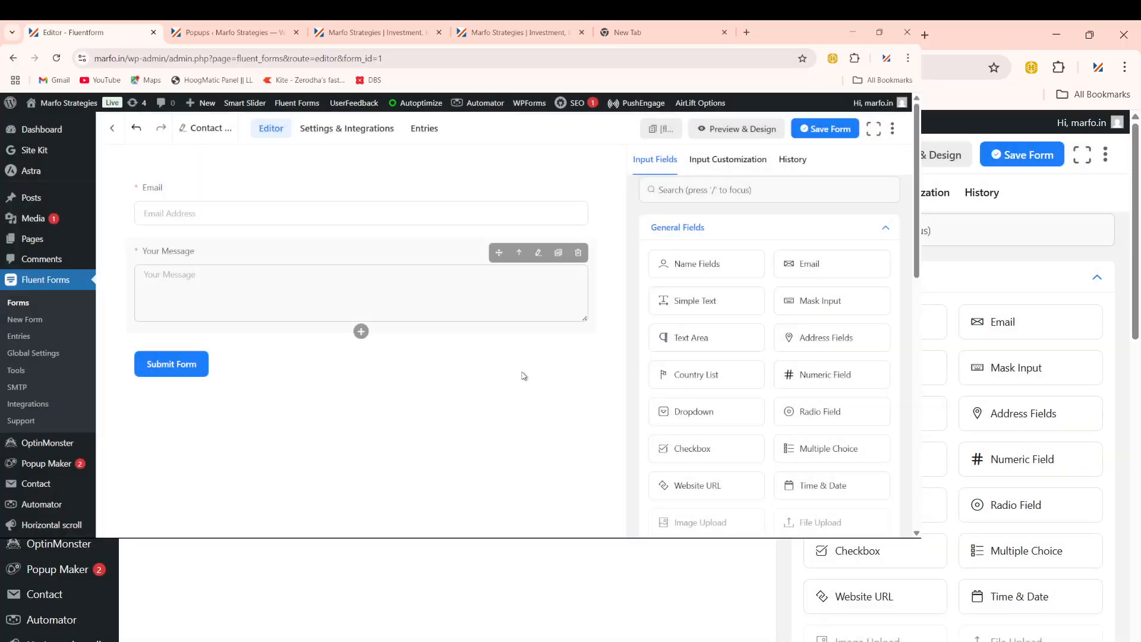
left_click(706, 301)
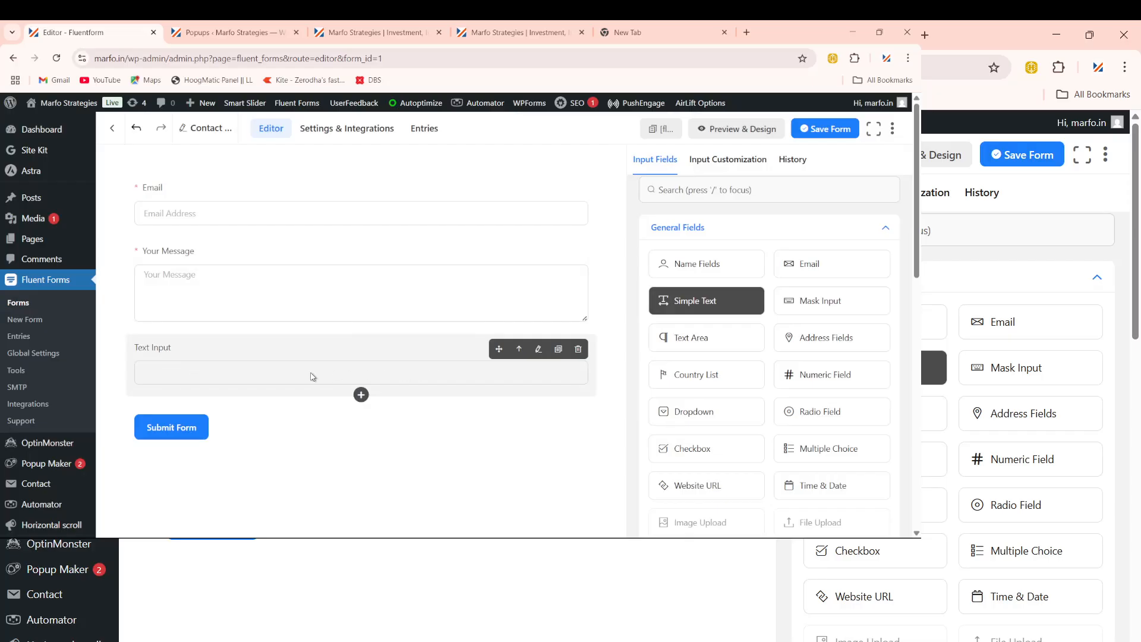
left_click(471, 376)
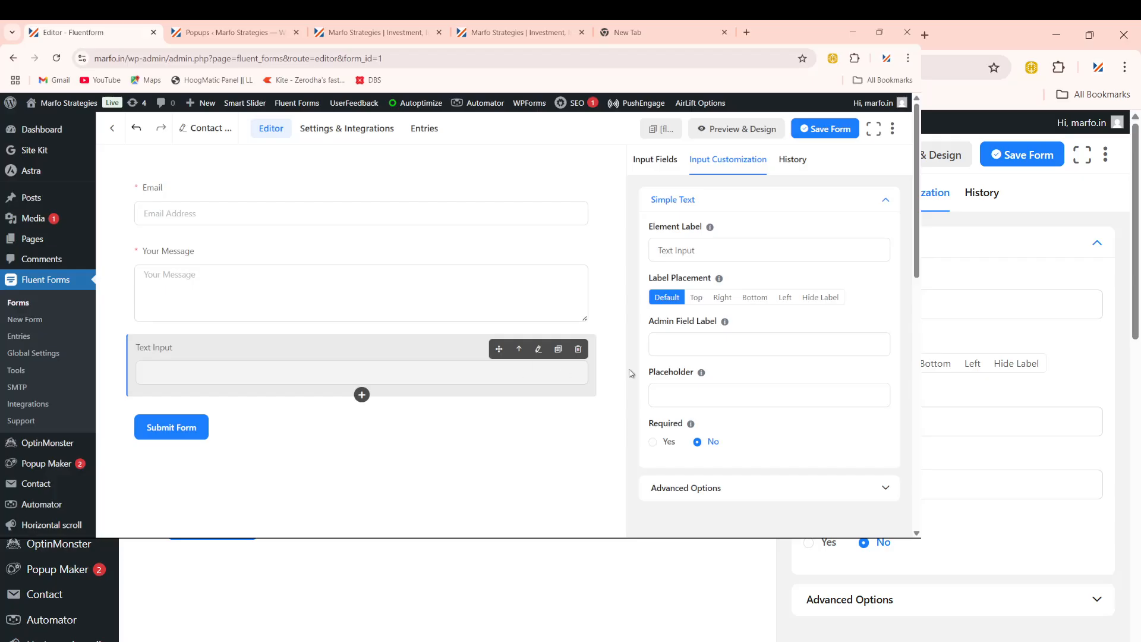
Step: Set the field's placeholder to Mobile, clear its Text Input label, and move it above Your Message
left_click(688, 393)
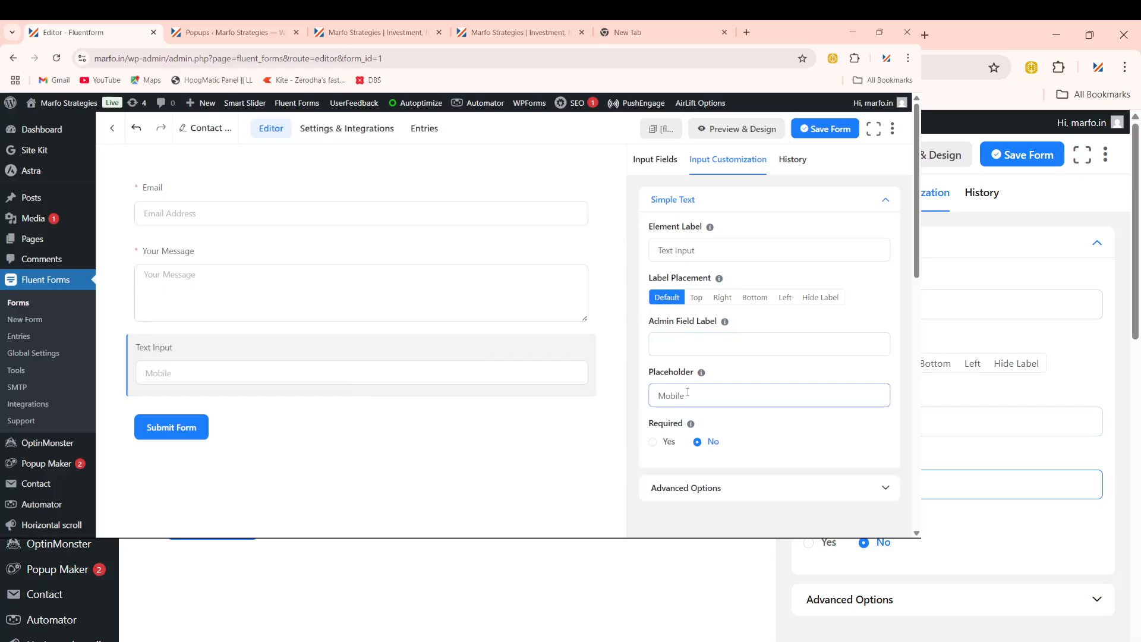
mouse_move(411, 360)
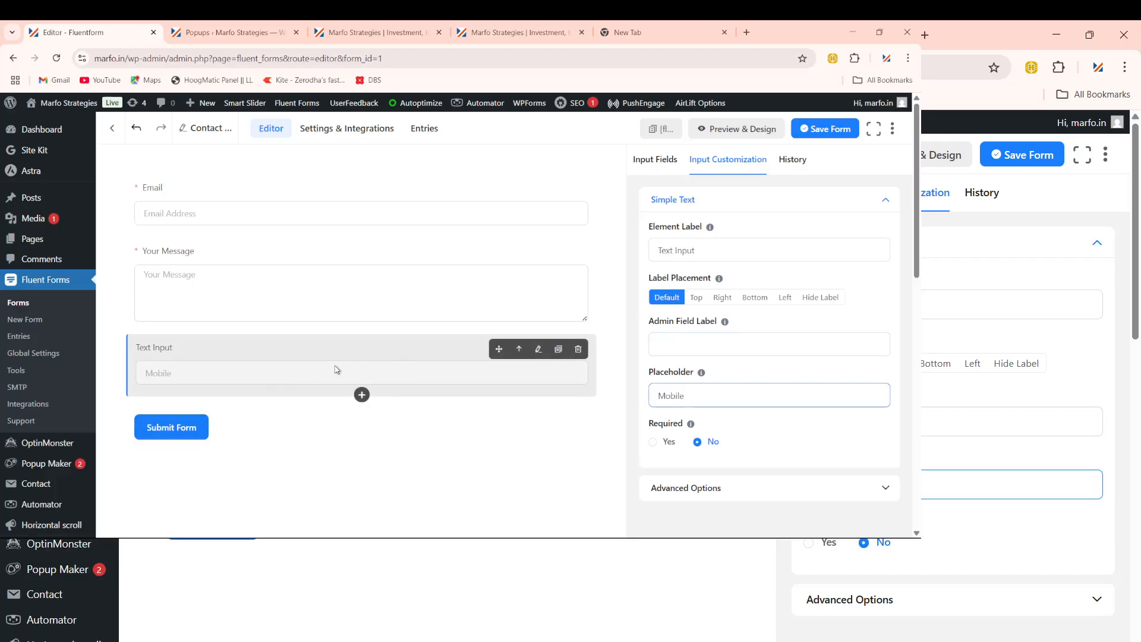
left_click(309, 357)
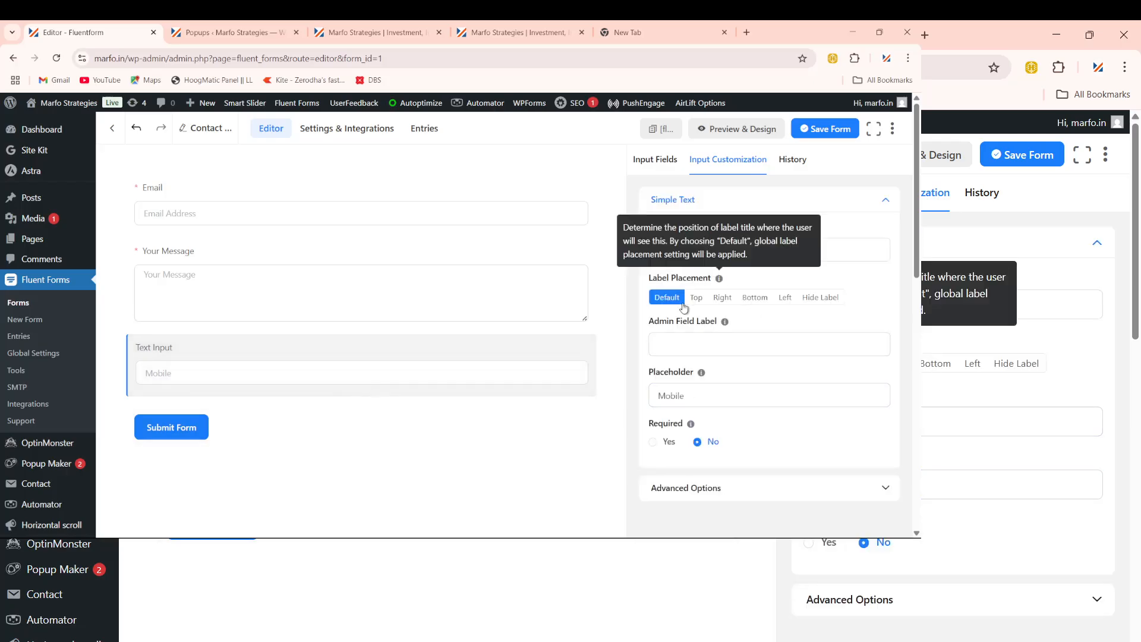
left_click_drag(783, 248, 631, 267)
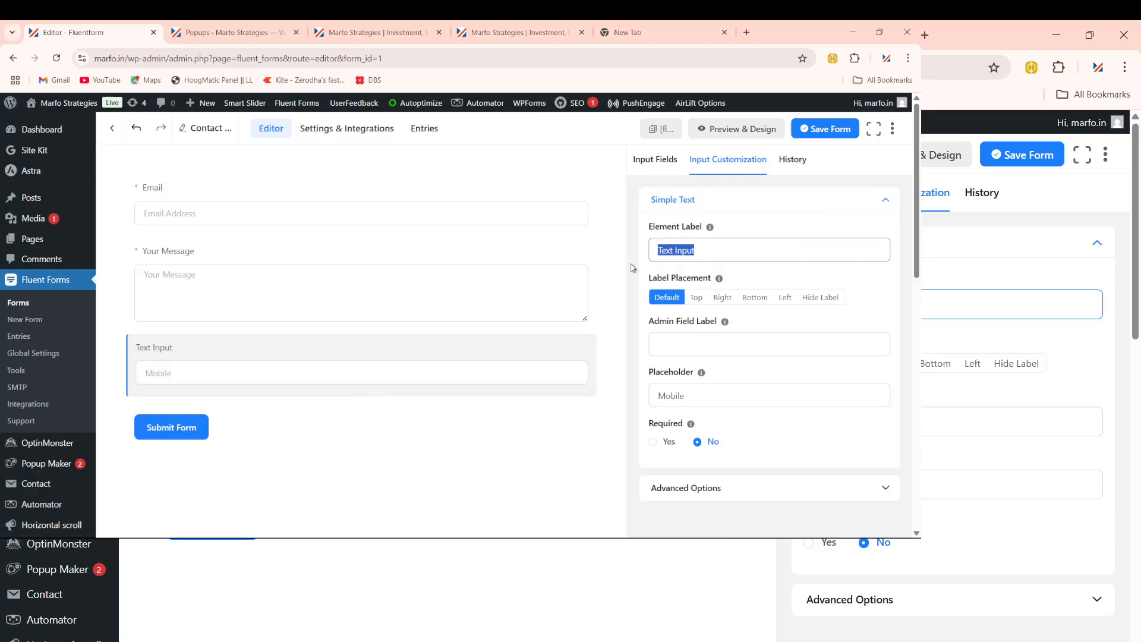
key("BackSpace")
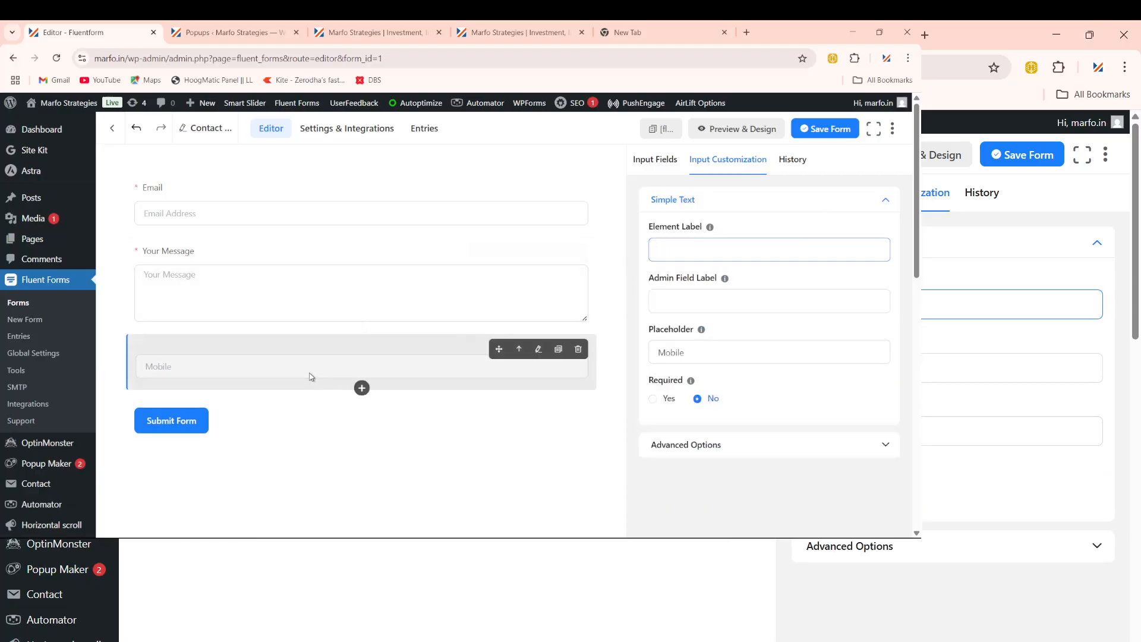
left_click_drag(309, 375, 313, 265)
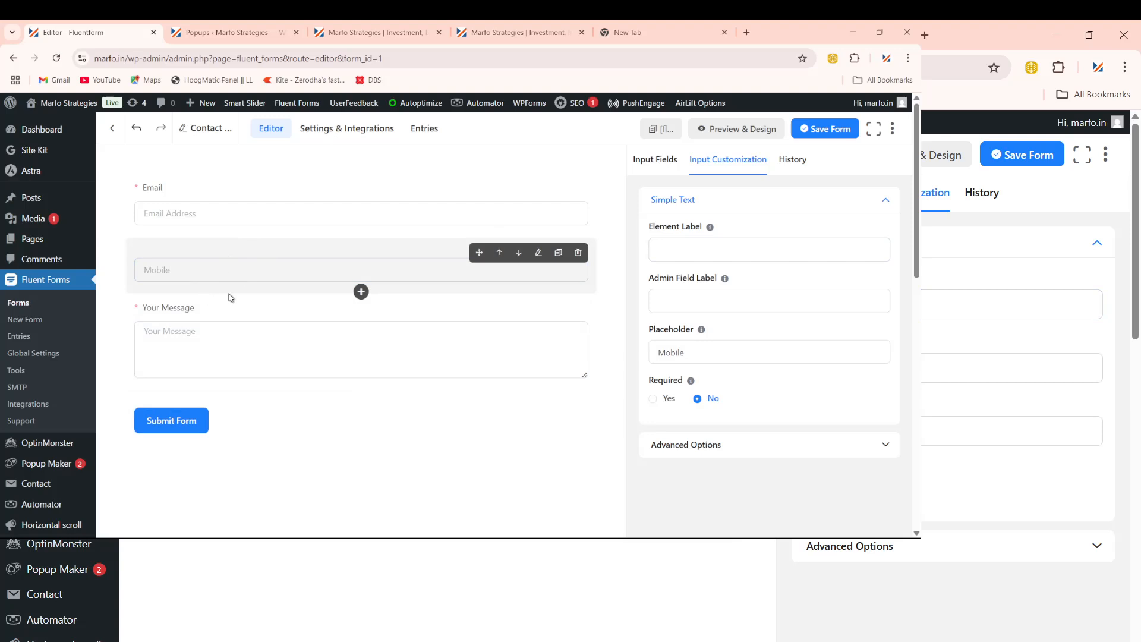
Step: Set the Mobile field's Required option to Yes and review its advanced options and name attribute
left_click(446, 279)
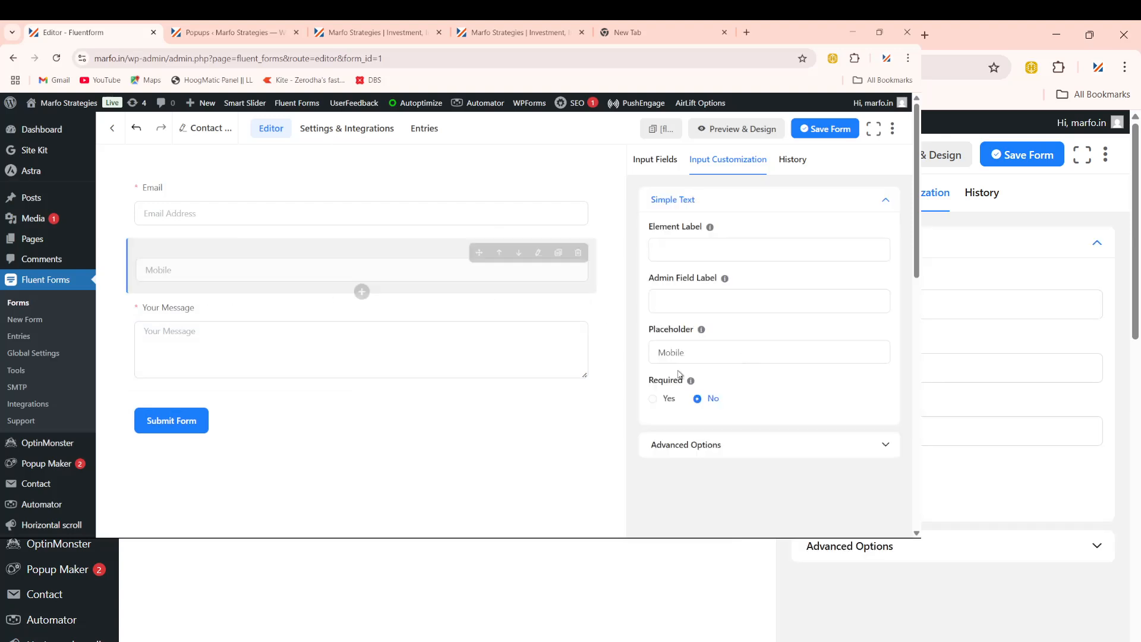
left_click(791, 363)
scroll(791, 365, "down", 1)
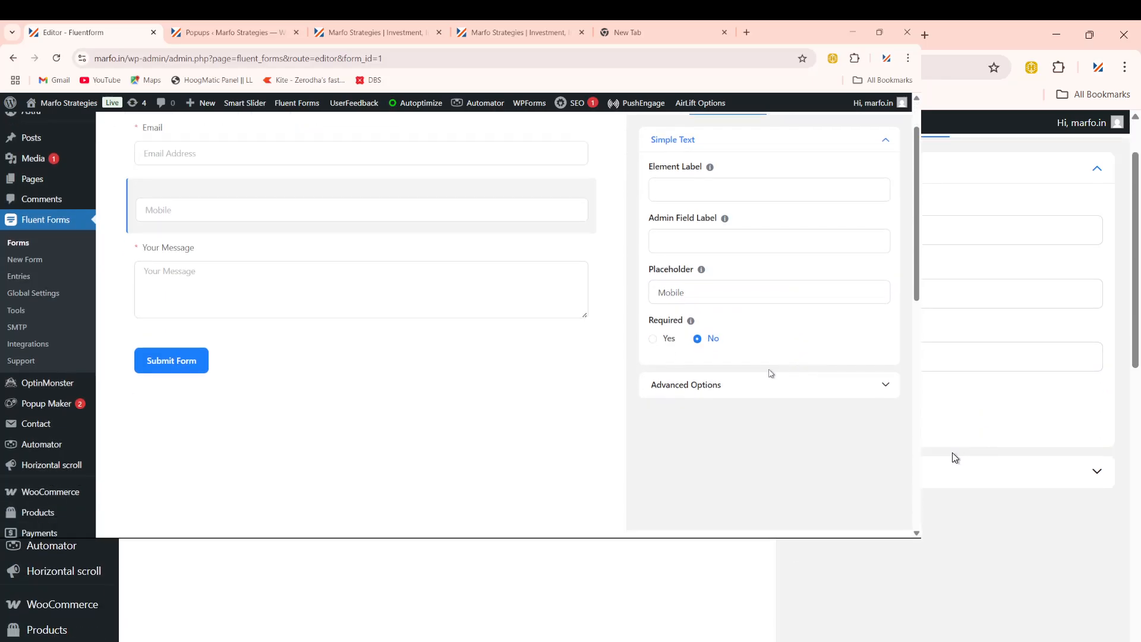
left_click(653, 342)
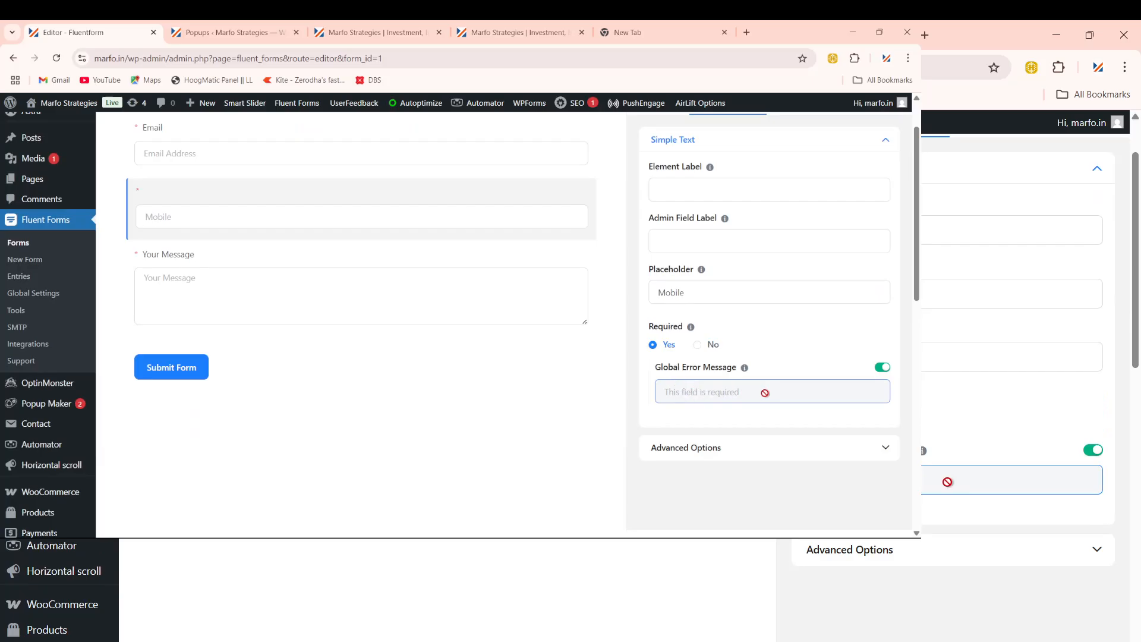
left_click(702, 351)
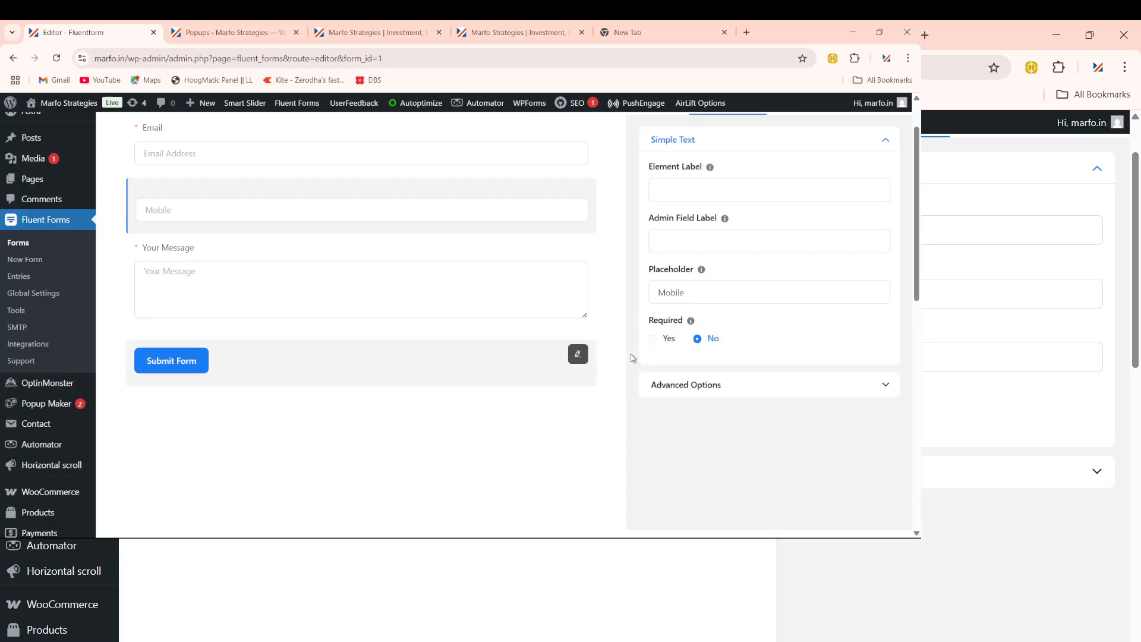
left_click(700, 386)
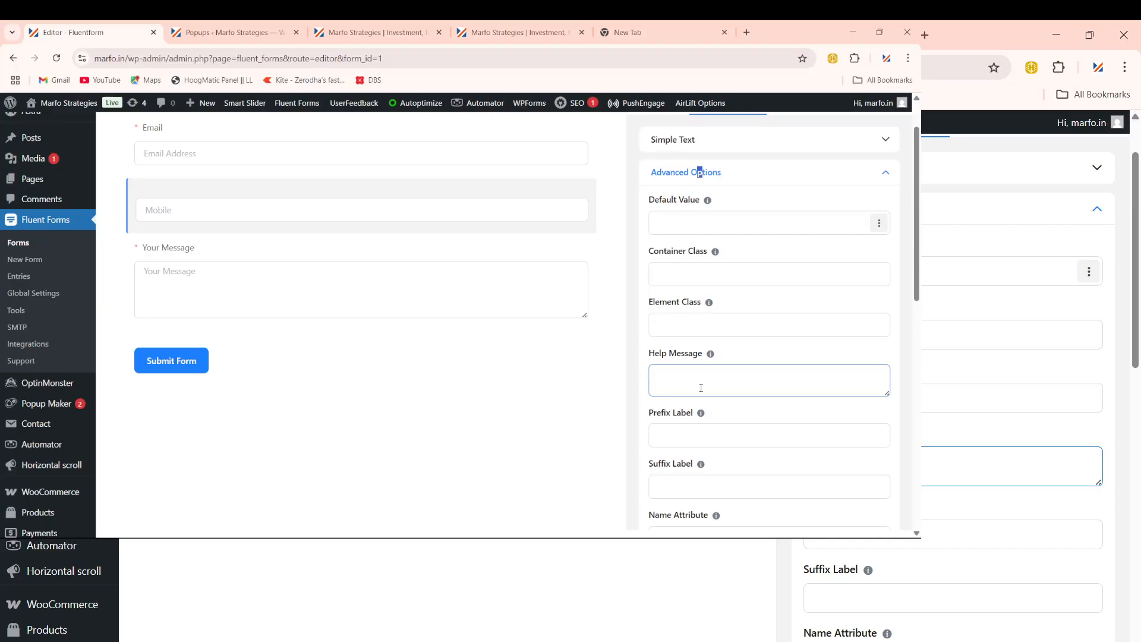
scroll(700, 388, "down", 1)
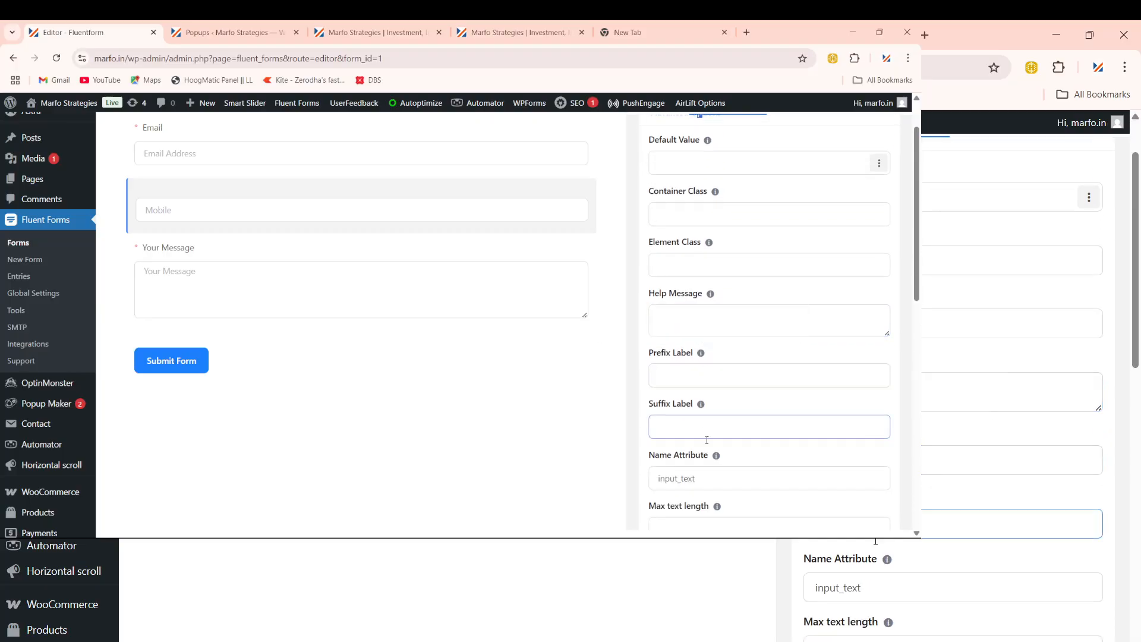
scroll(764, 407, "up", 1)
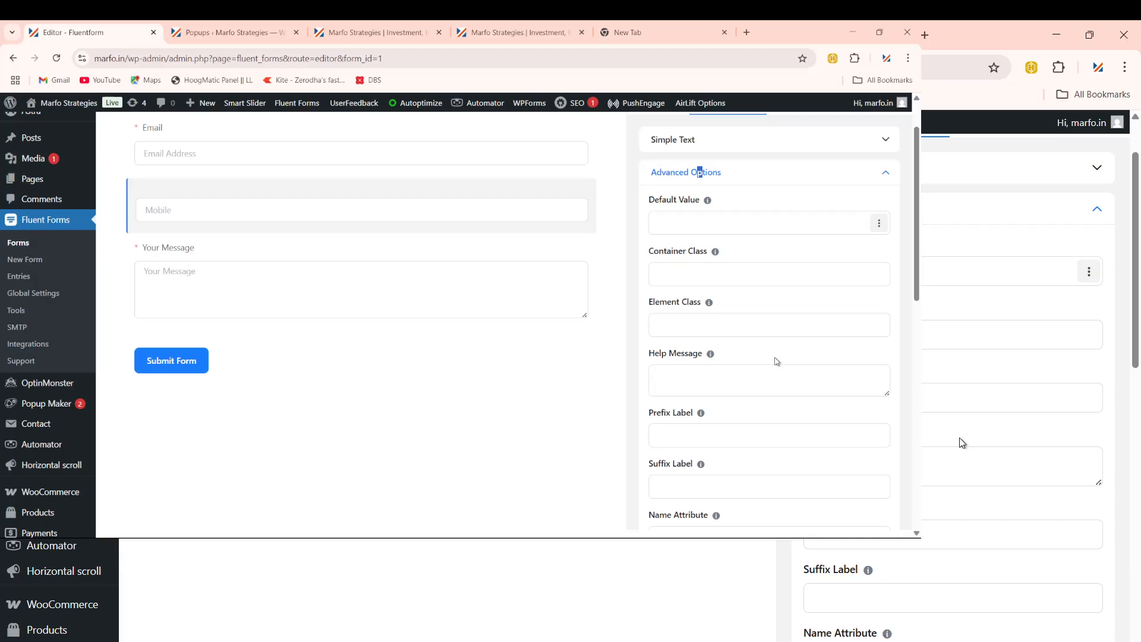
scroll(775, 361, "down", 3)
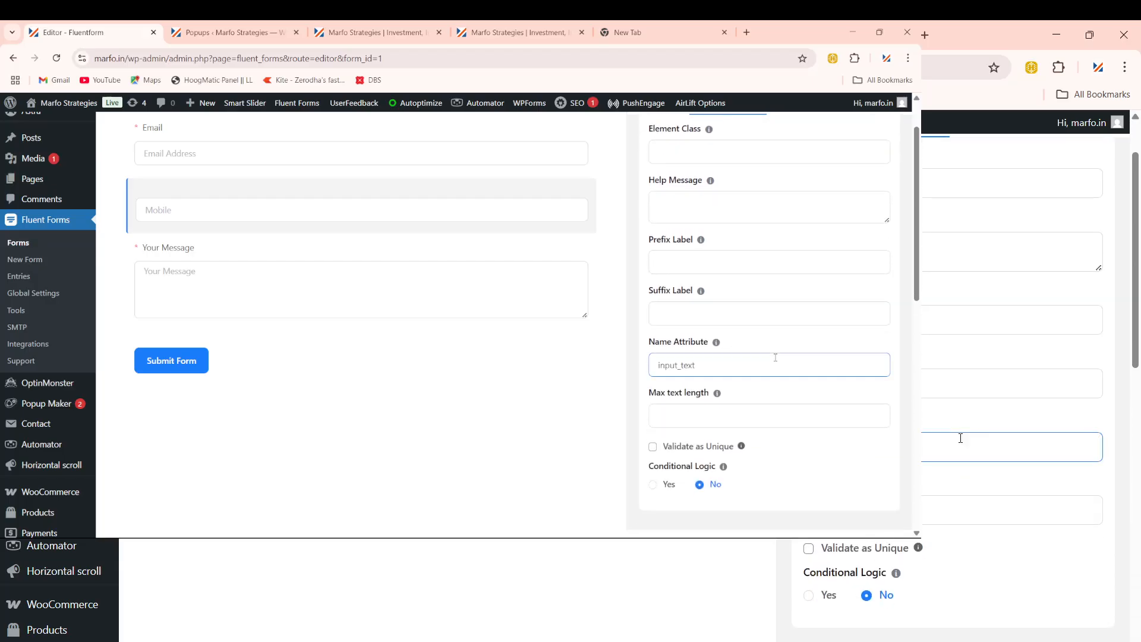
left_click(703, 364)
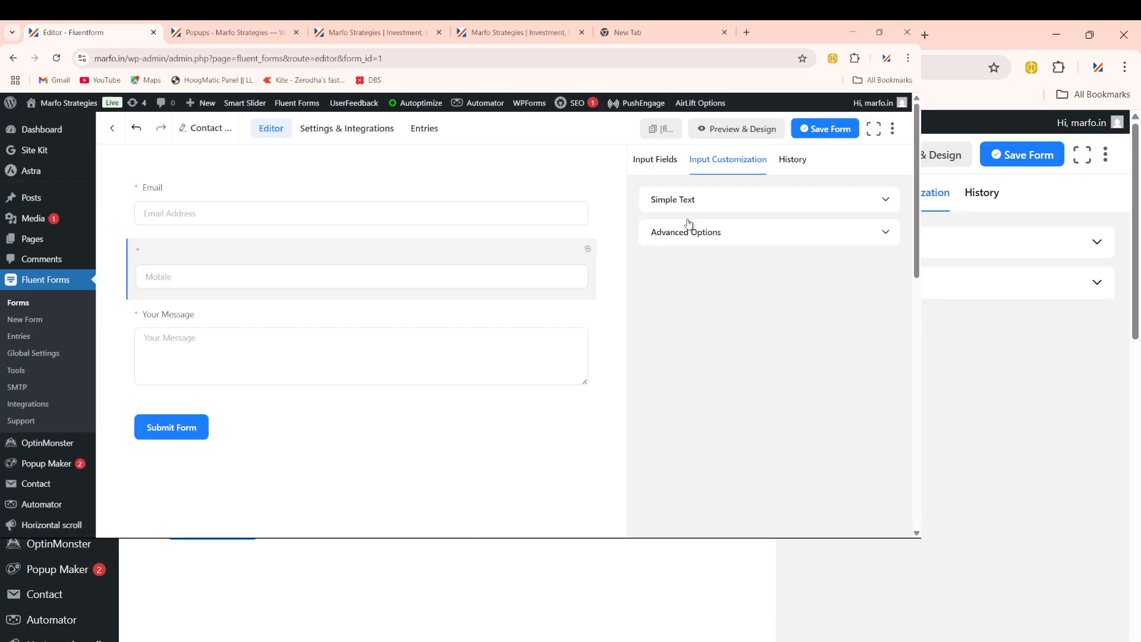
Step: Append an example +91 mobile number in brackets to the placeholder, as 'Mobile (e.g: +91…)'
left_click(682, 202)
left_click(699, 347)
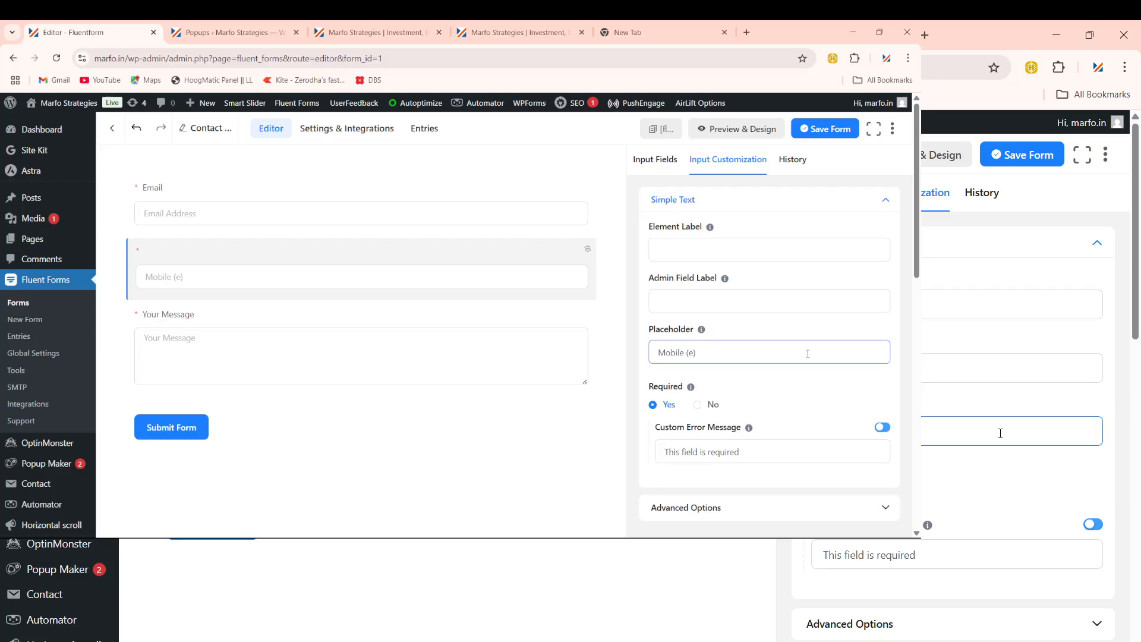
key("BackSpace")
key("BackSpace")
type(": +9")
type("654378")
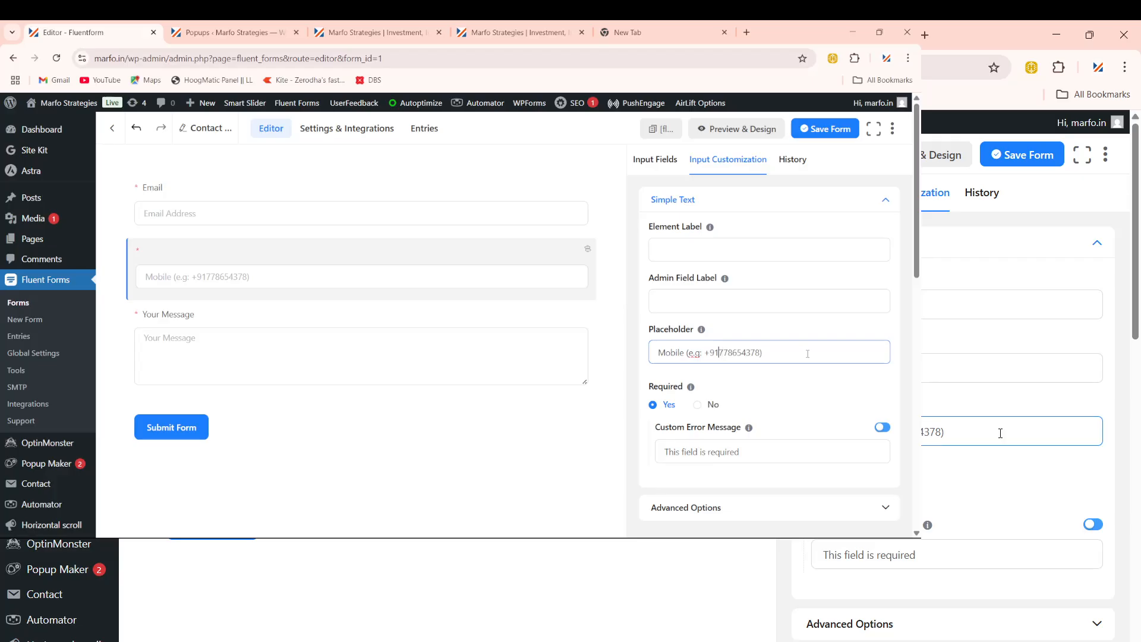
type("9")
left_click_drag(705, 353, 747, 353)
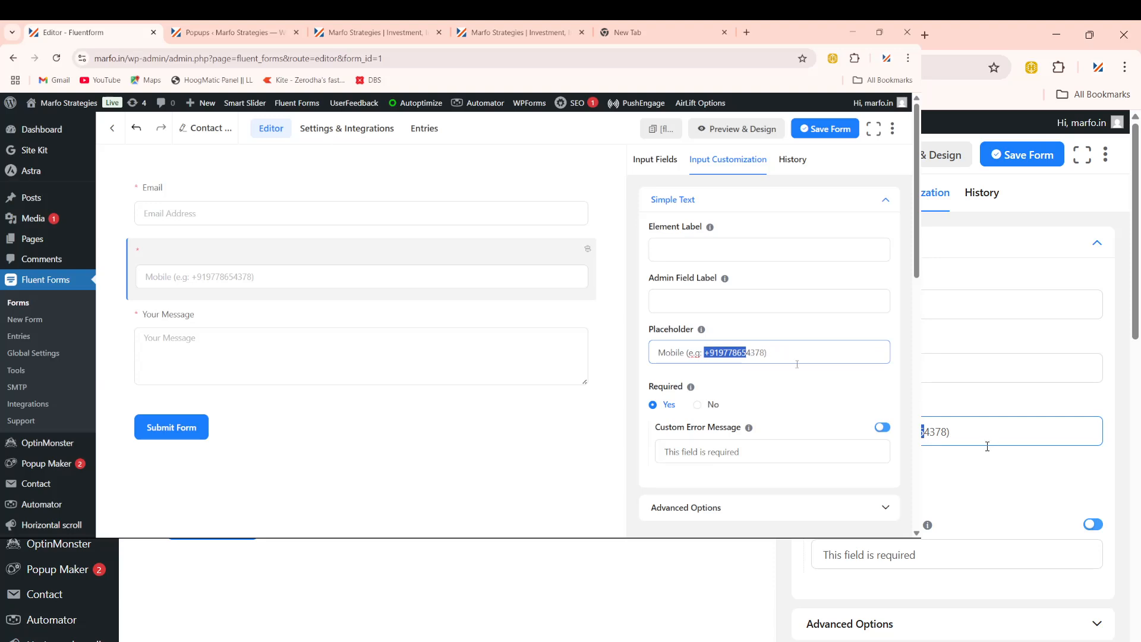
Step: Set the Mobile field's max text length to 13 and tick Validate as Unique
left_click(712, 462)
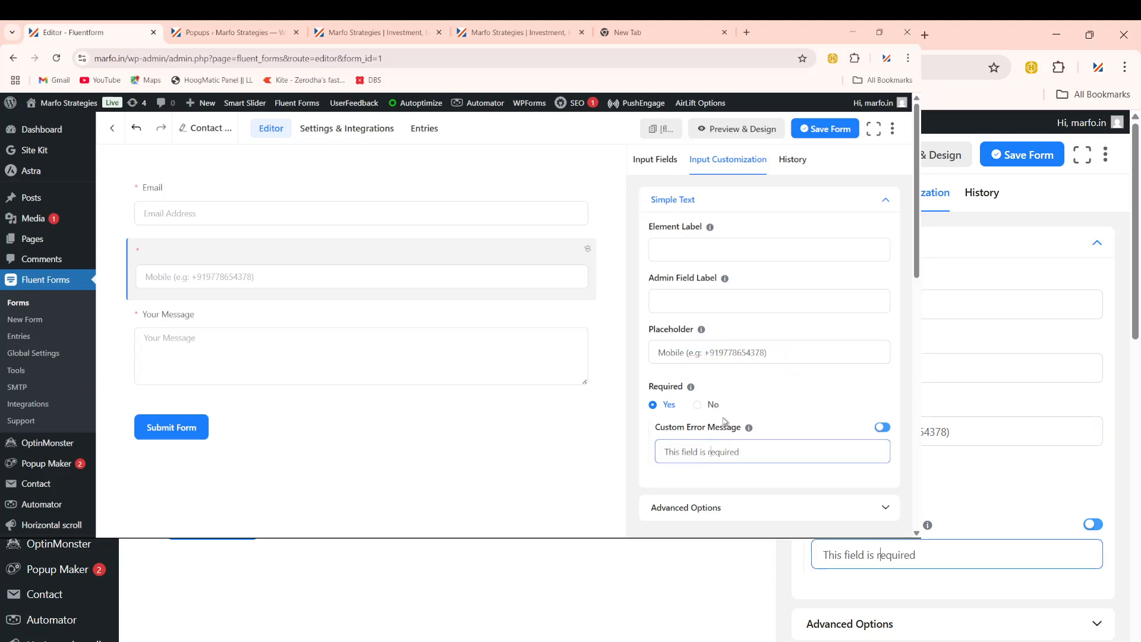
scroll(740, 410, "down", 2)
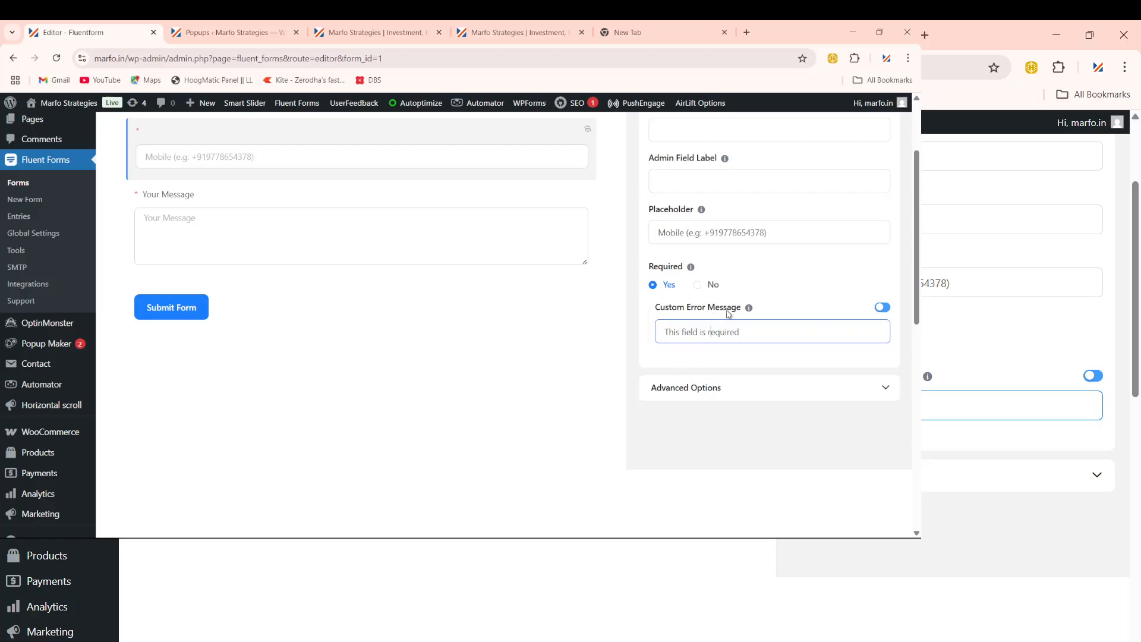
left_click(717, 389)
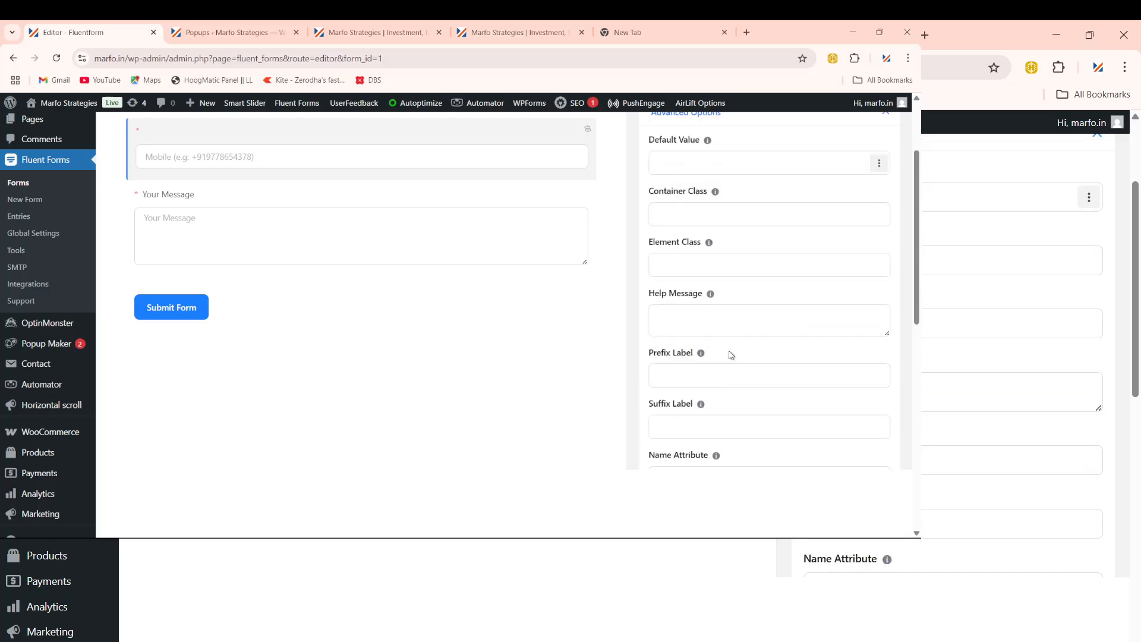
scroll(731, 354, "down", 2)
left_click(701, 343)
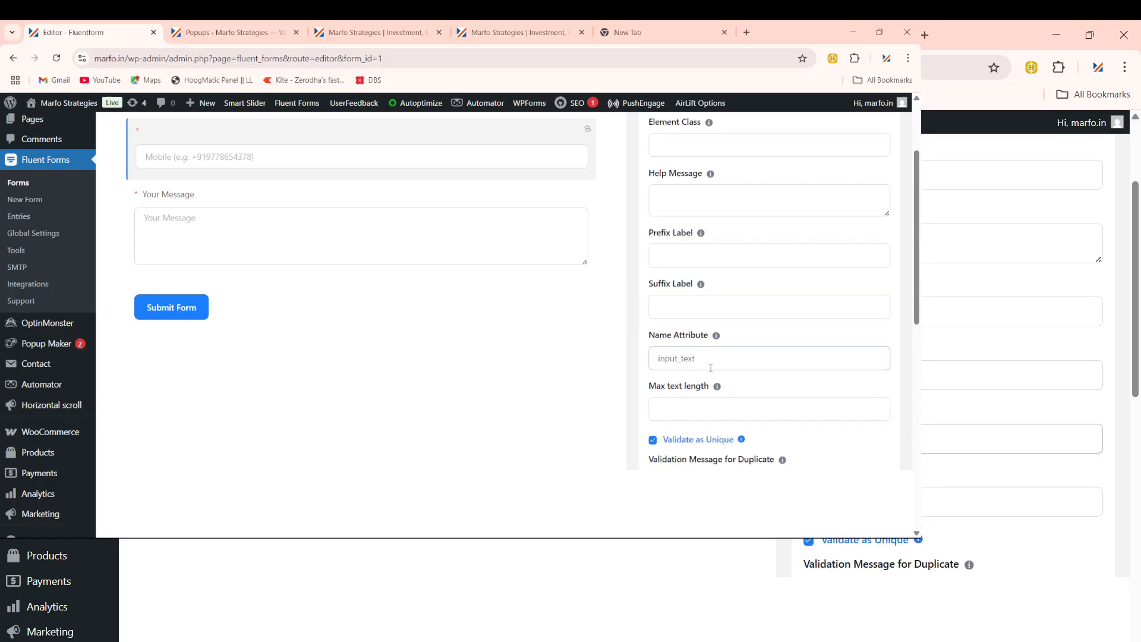
scroll(709, 369, "down", 1)
scroll(700, 342, "down", 1)
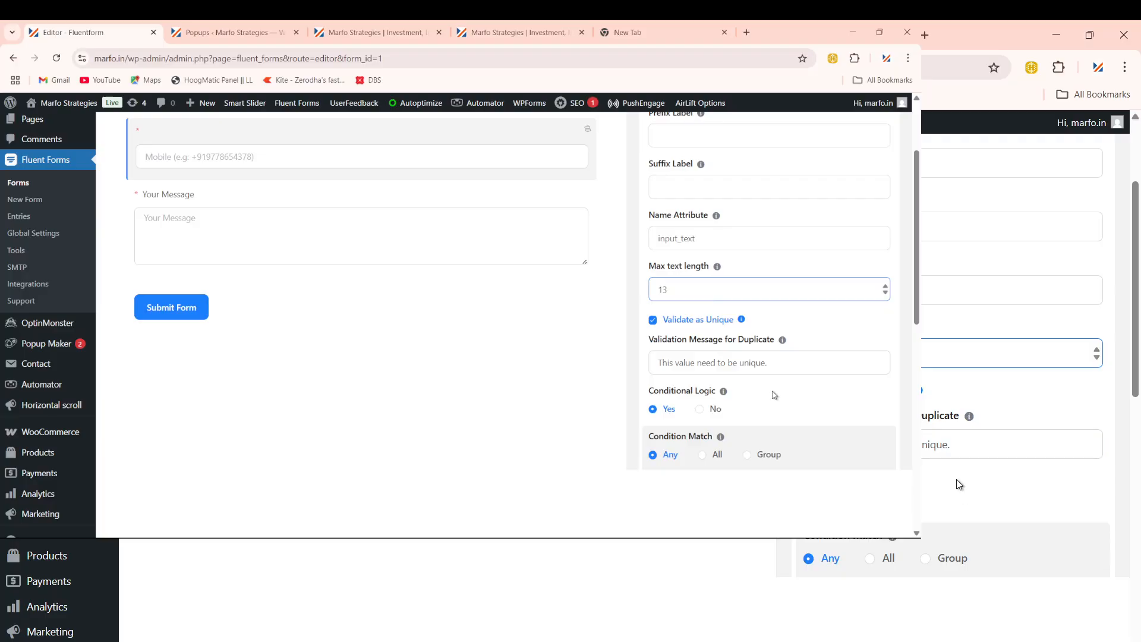
scroll(775, 409, "down", 1)
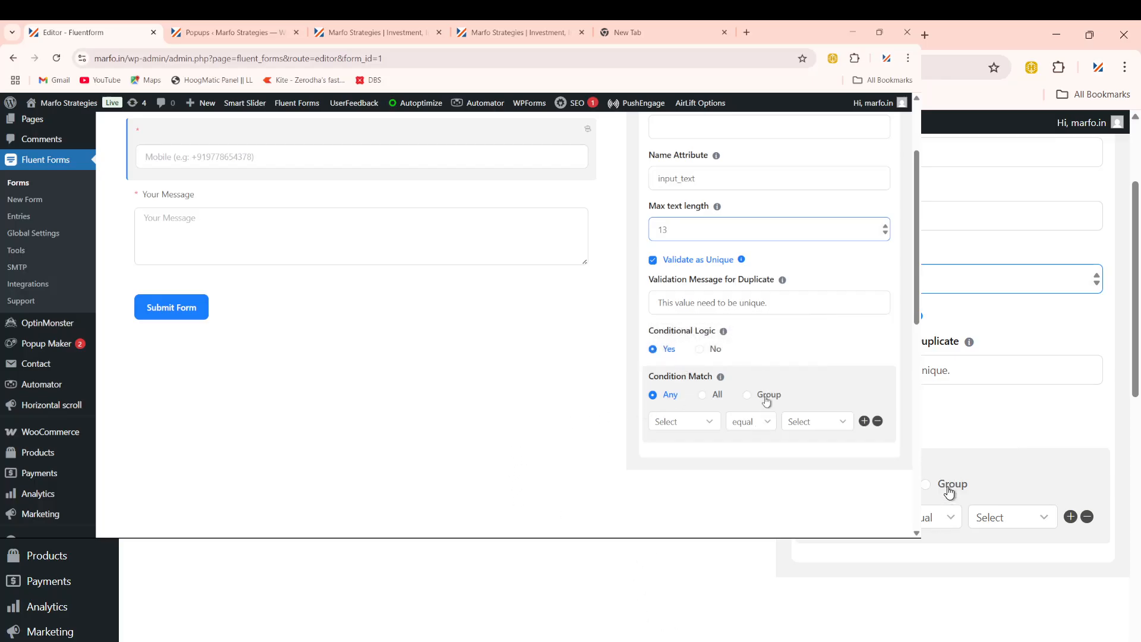
scroll(766, 402, "up", 1)
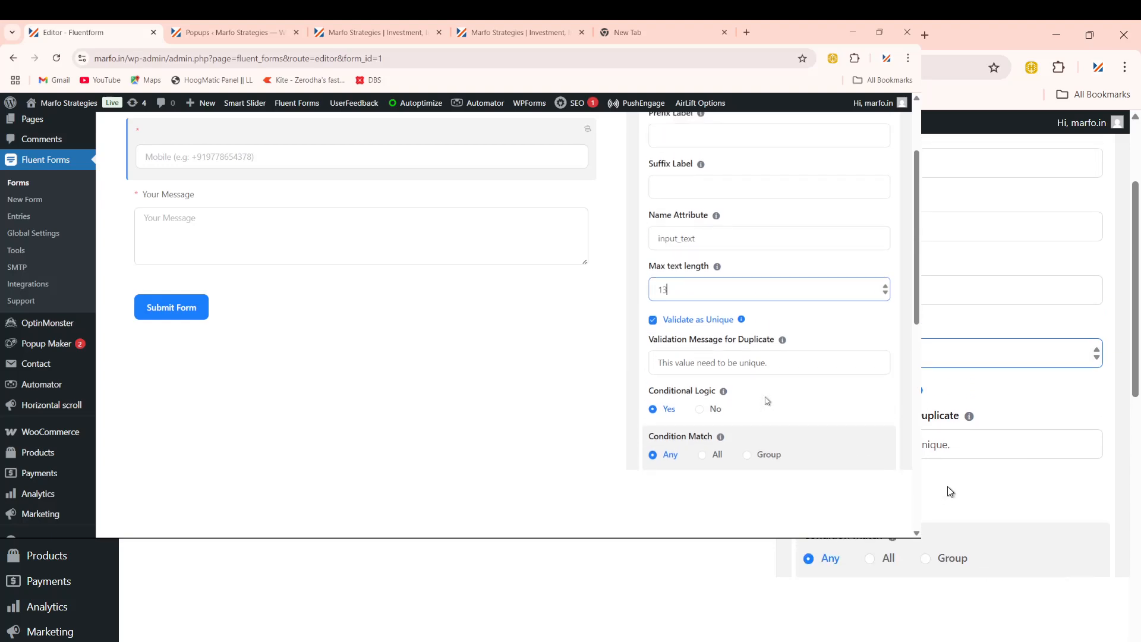
scroll(784, 377, "up", 4)
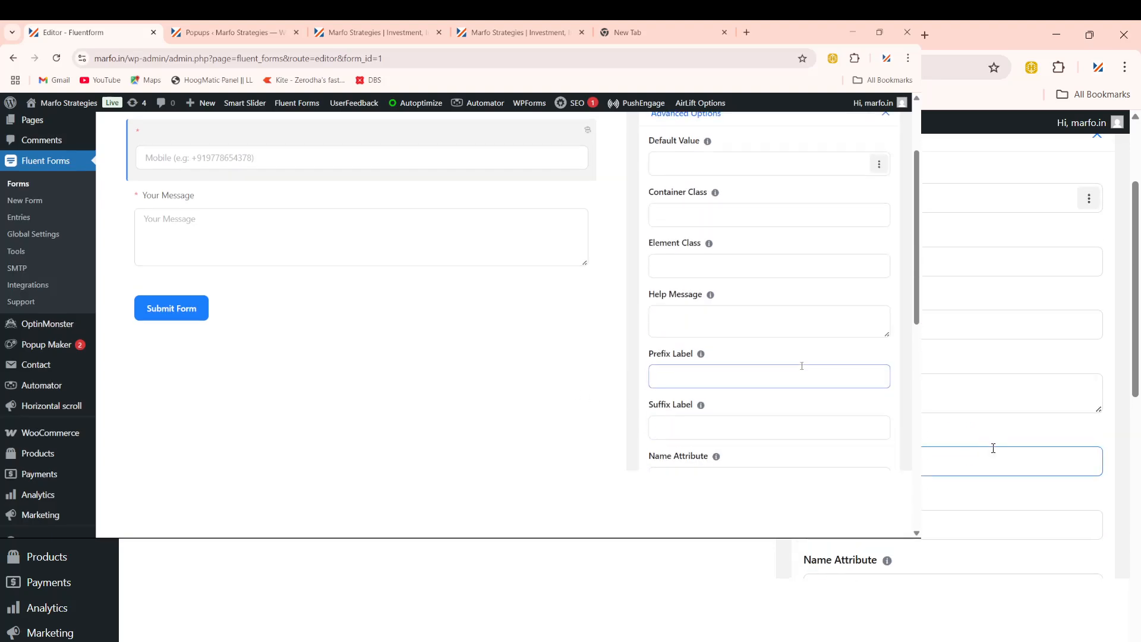
scroll(802, 366, "up", 2)
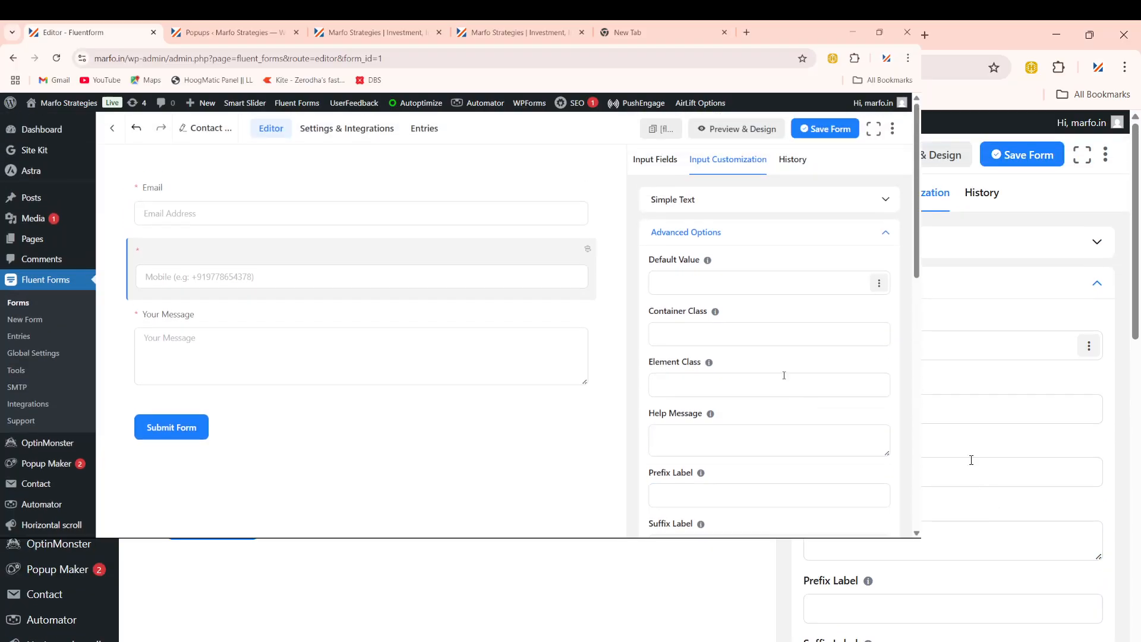
Step: Change the Mobile field's name attribute from input_text to mobile_number in Advanced Options
left_click(724, 208)
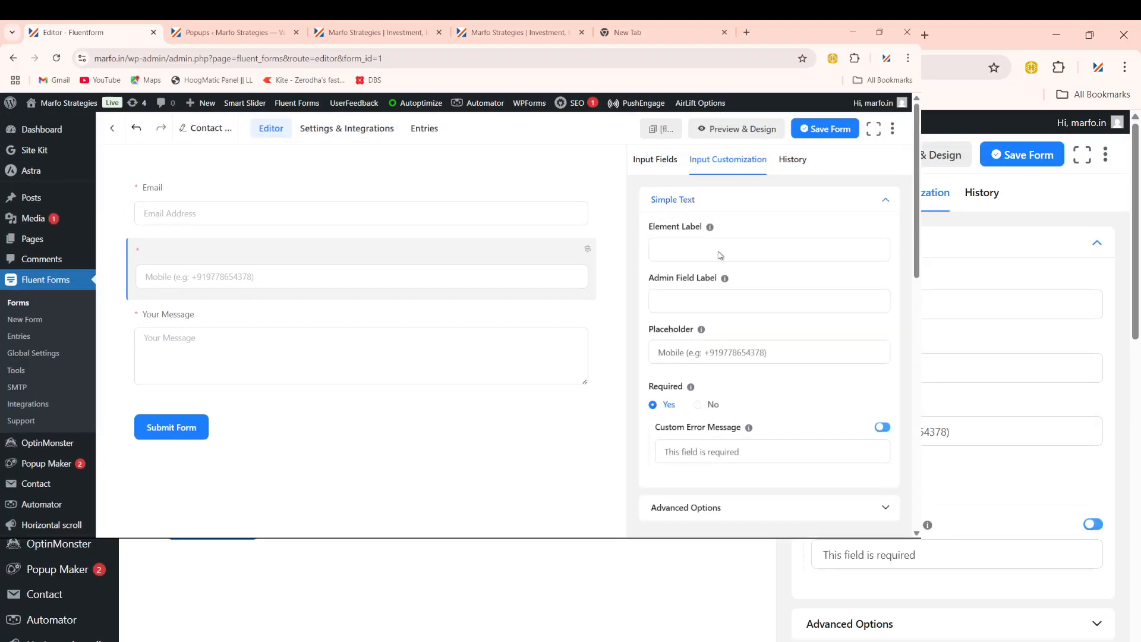
scroll(724, 390, "down", 3)
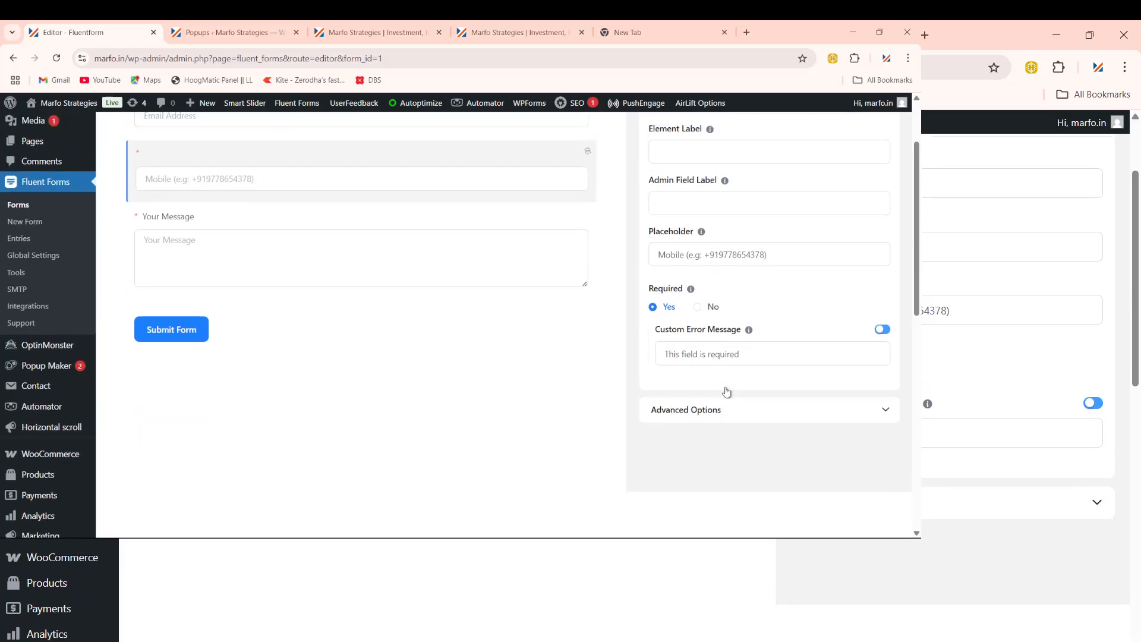
scroll(726, 392, "up", 1)
scroll(743, 418, "up", 2)
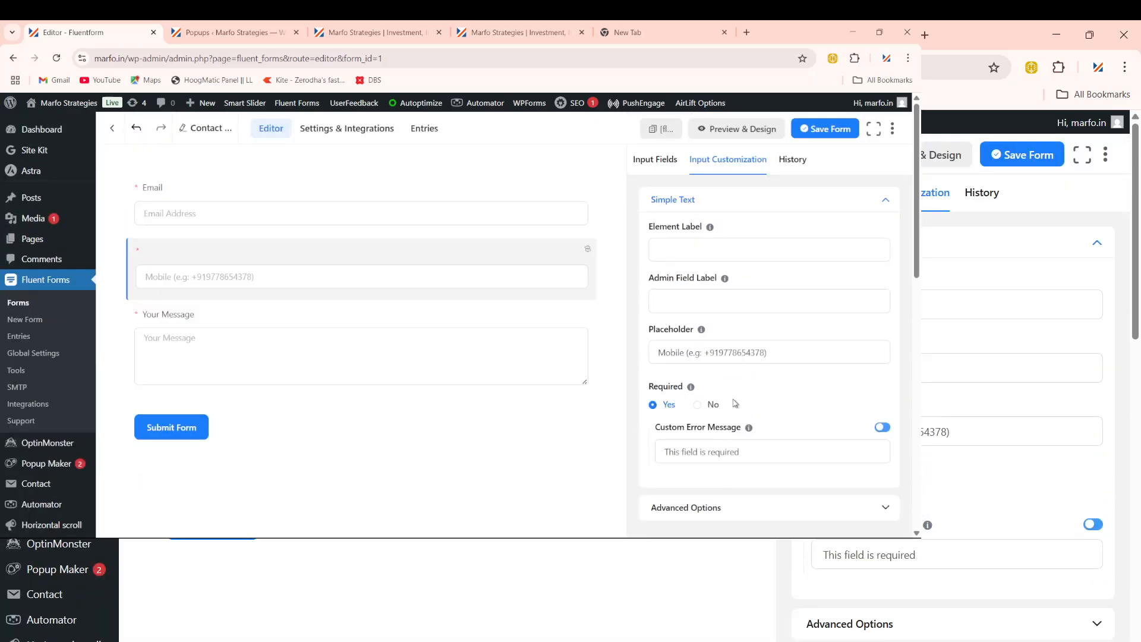
left_click(674, 345)
left_click(748, 404)
scroll(713, 357, "down", 1)
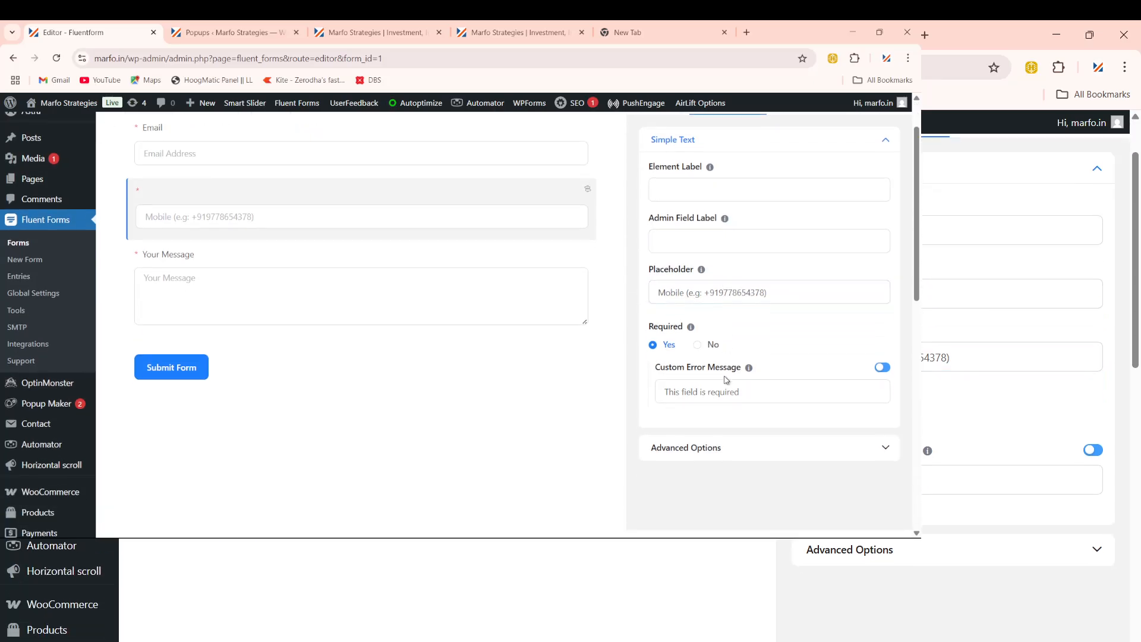
left_click(689, 448)
scroll(701, 410, "down", 5)
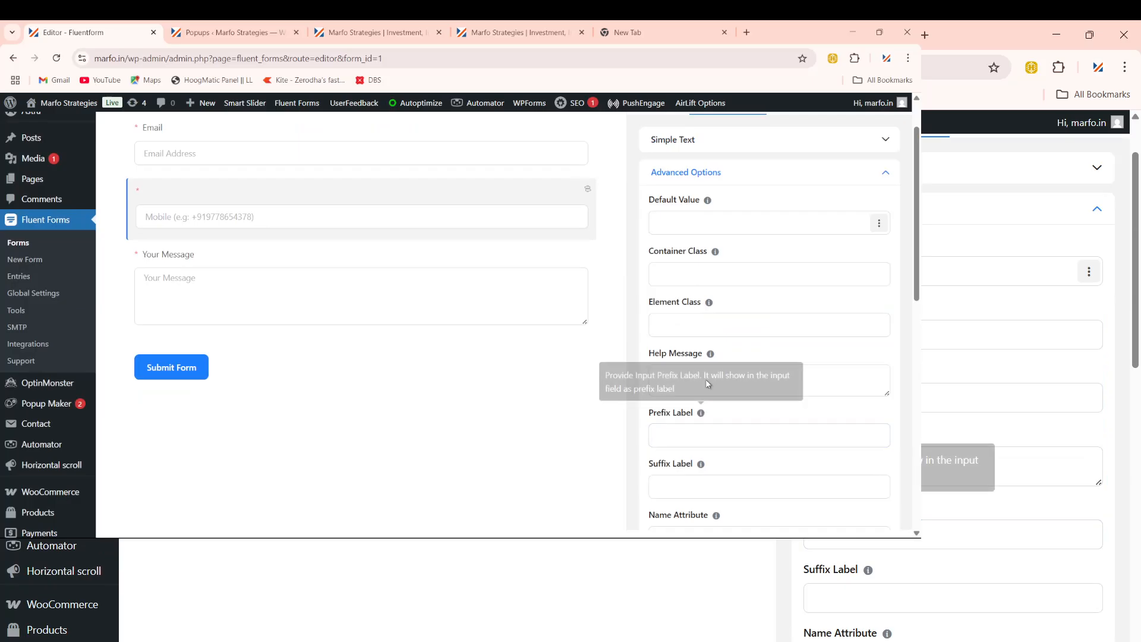
scroll(748, 416, "up", 2)
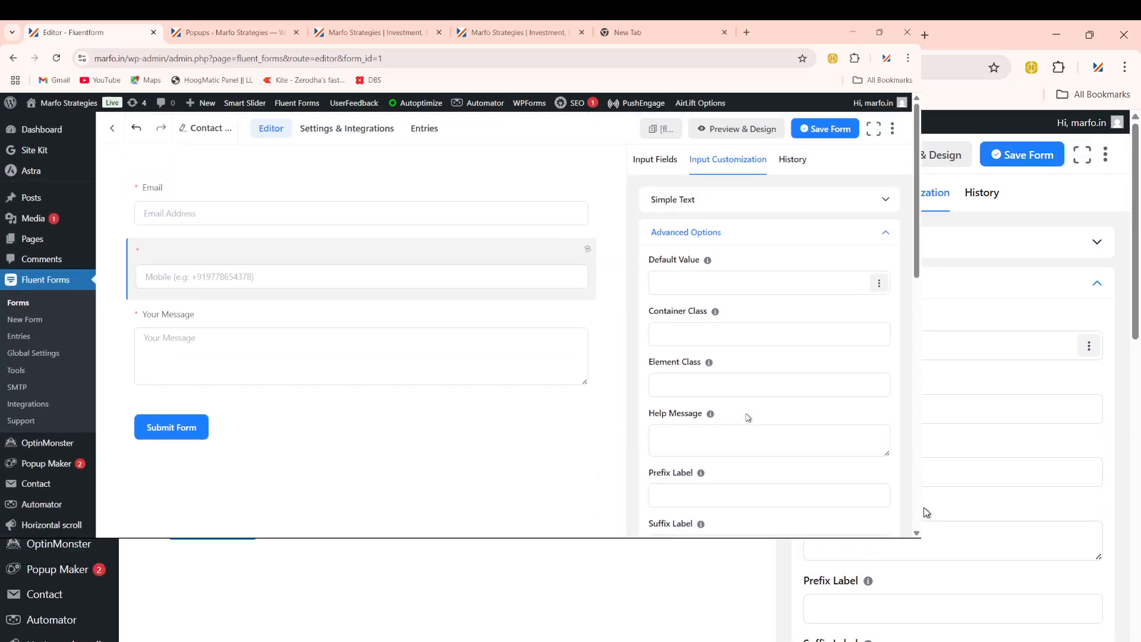
scroll(748, 417, "down", 1)
scroll(747, 417, "down", 2)
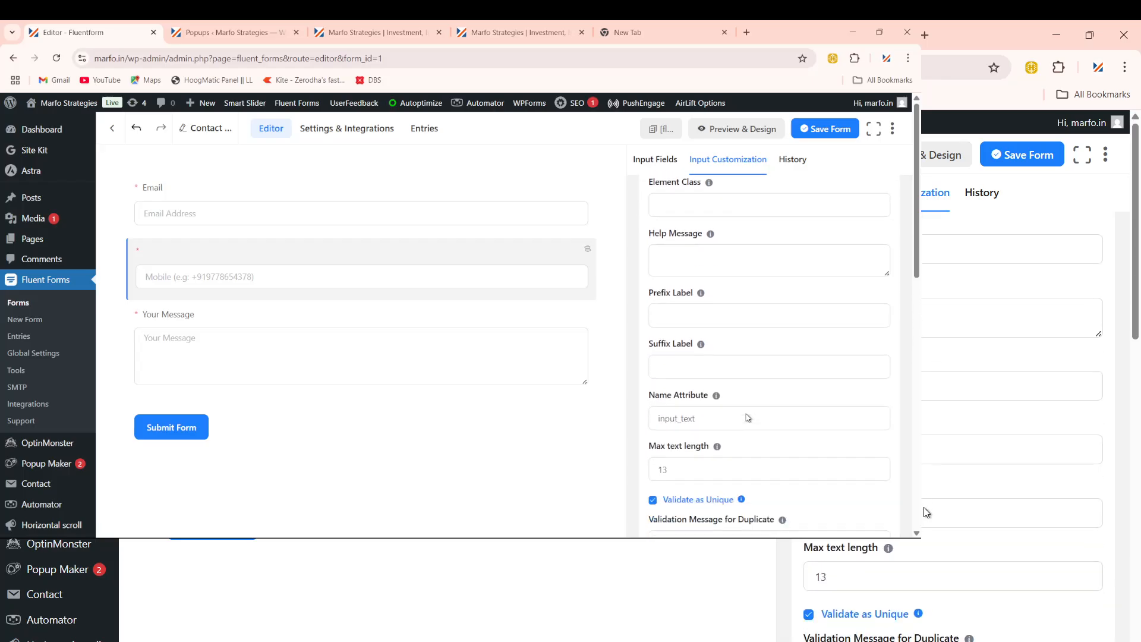
left_click(747, 416)
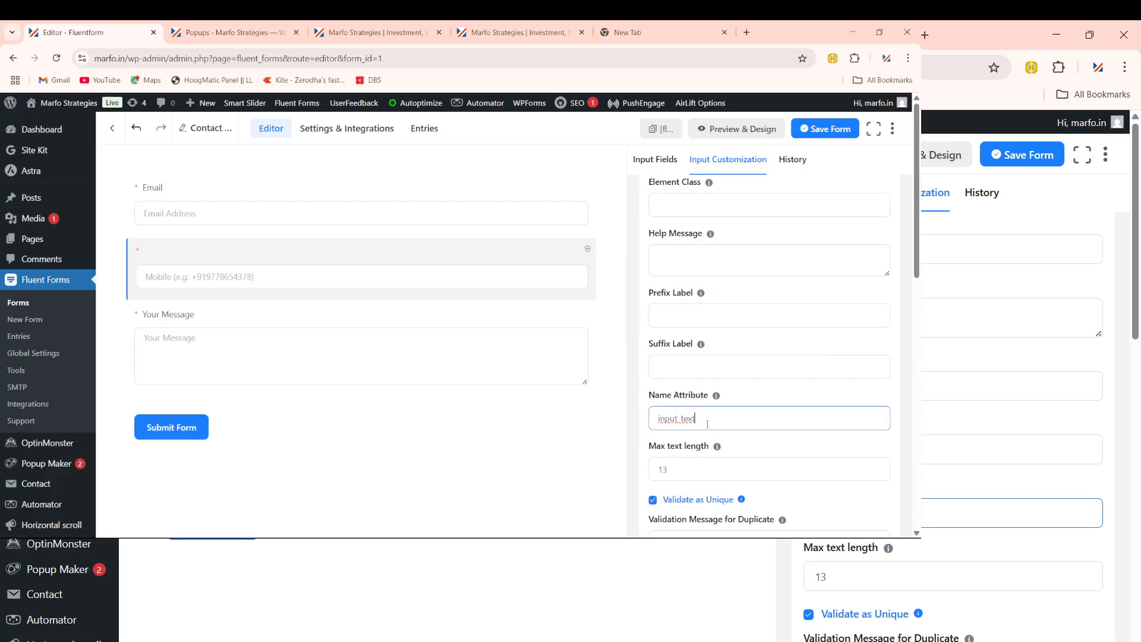
key("BackSpace")
key("BackSpace")
key("BackSpace")
key("BackSpace")
key("BackSpace")
key("BackSpace")
key("BackSpace")
key("BackSpace")
key("BackSpace")
key("BackSpace")
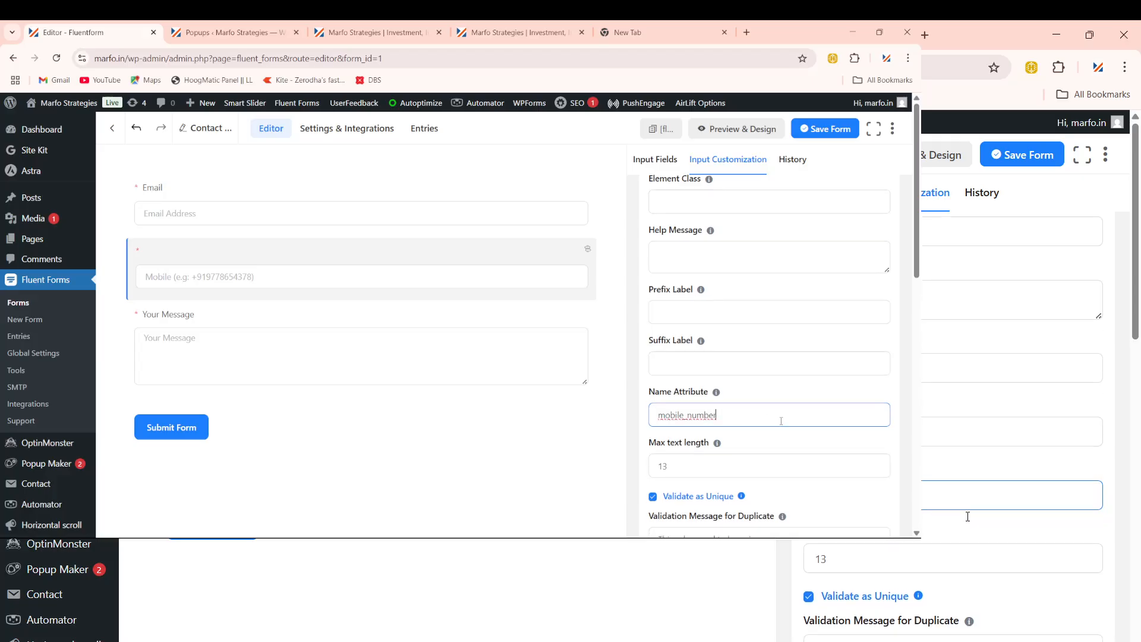
Step: Set the Mobile field's Conditional Logic to No
scroll(772, 416, "down", 1)
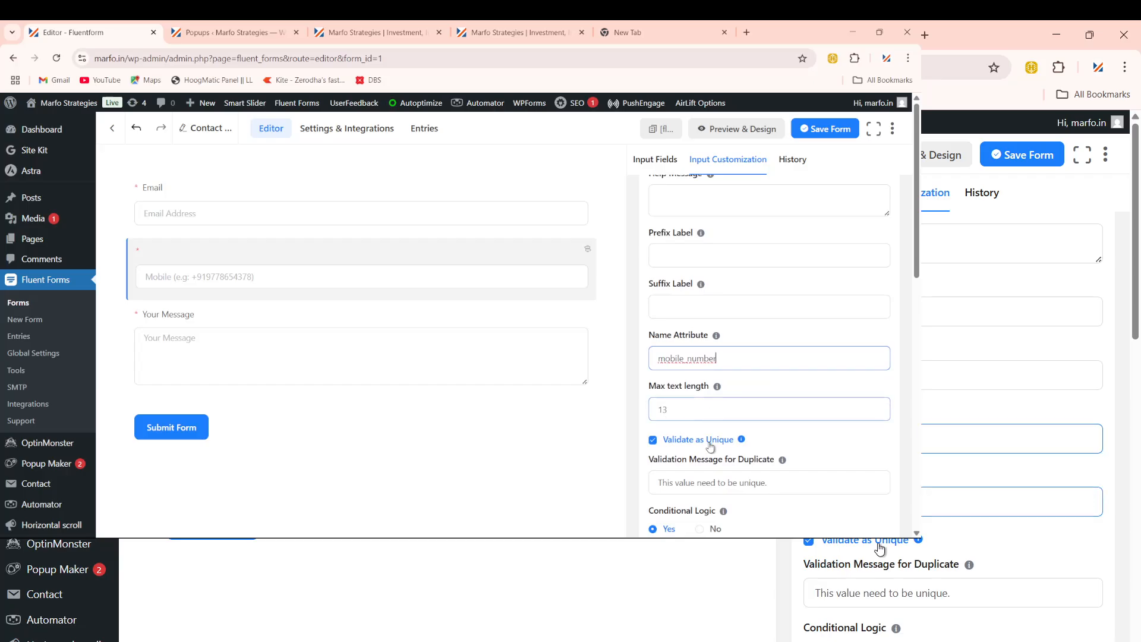
scroll(716, 410, "down", 1)
mouse_move(723, 451)
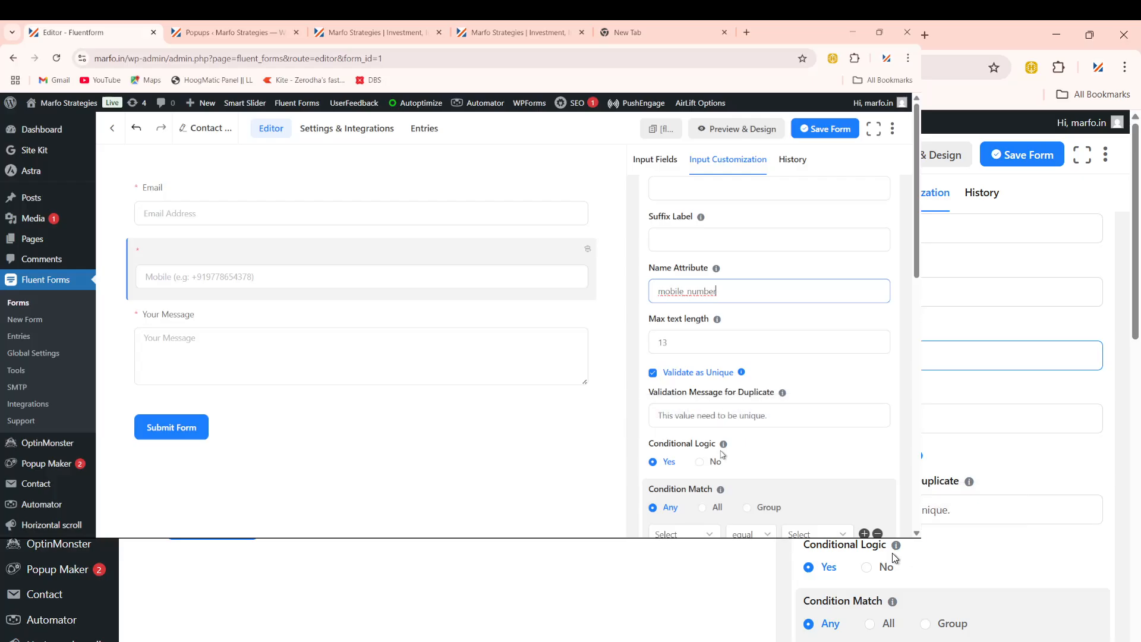
left_click(715, 461)
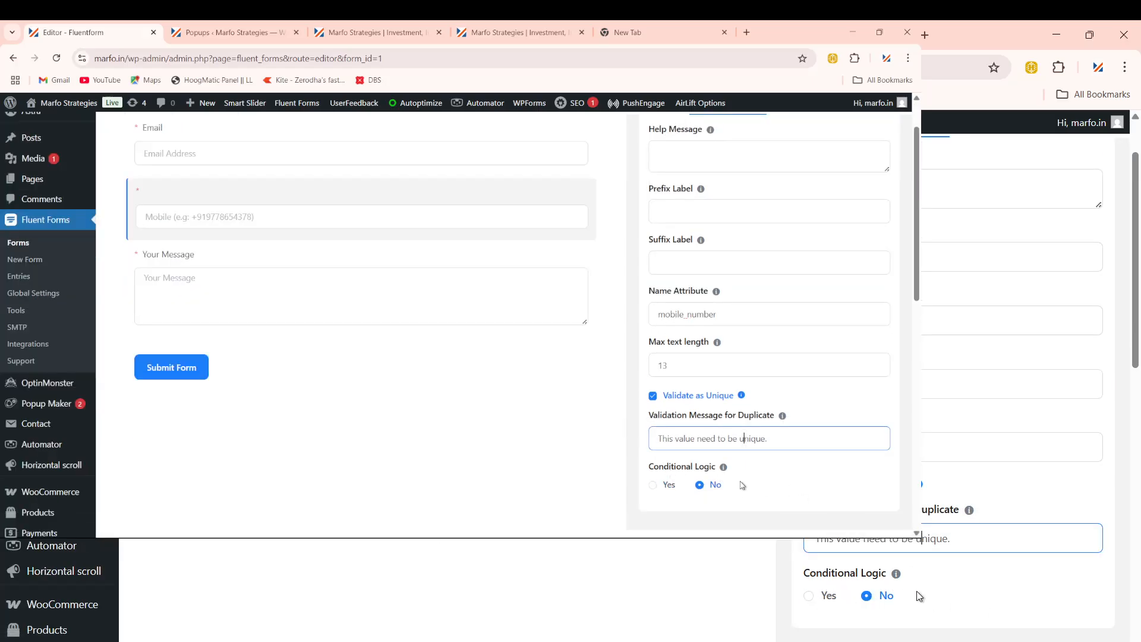
Step: Replace the duplicate validation message with 'This mobile number has already been used. Please enter a different one'
triple_click(709, 437)
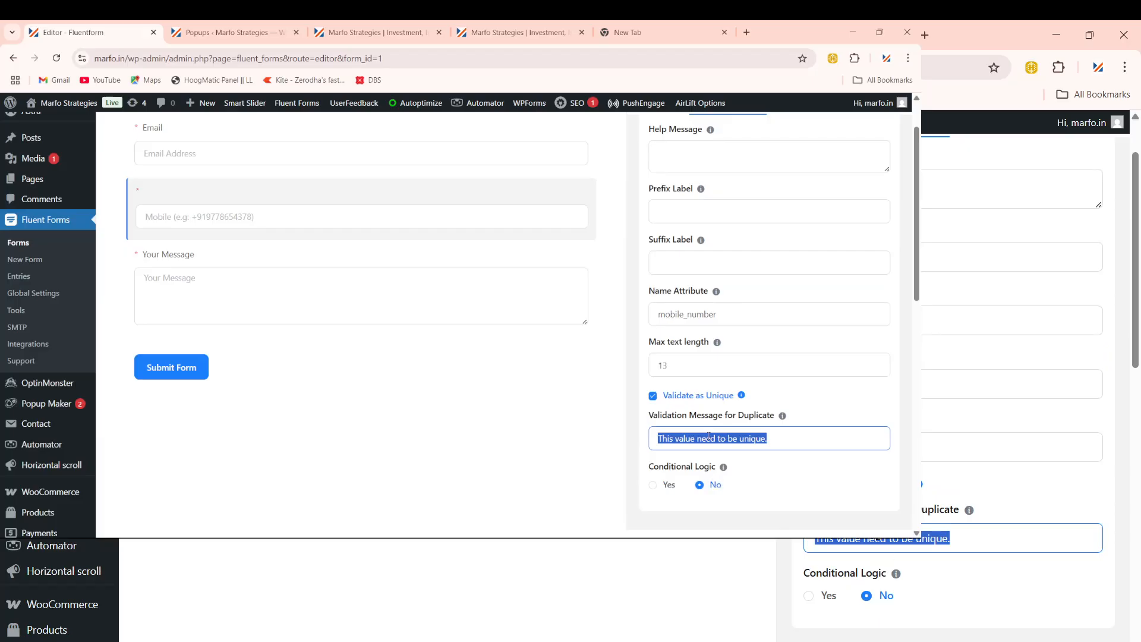
key("ctrl+v")
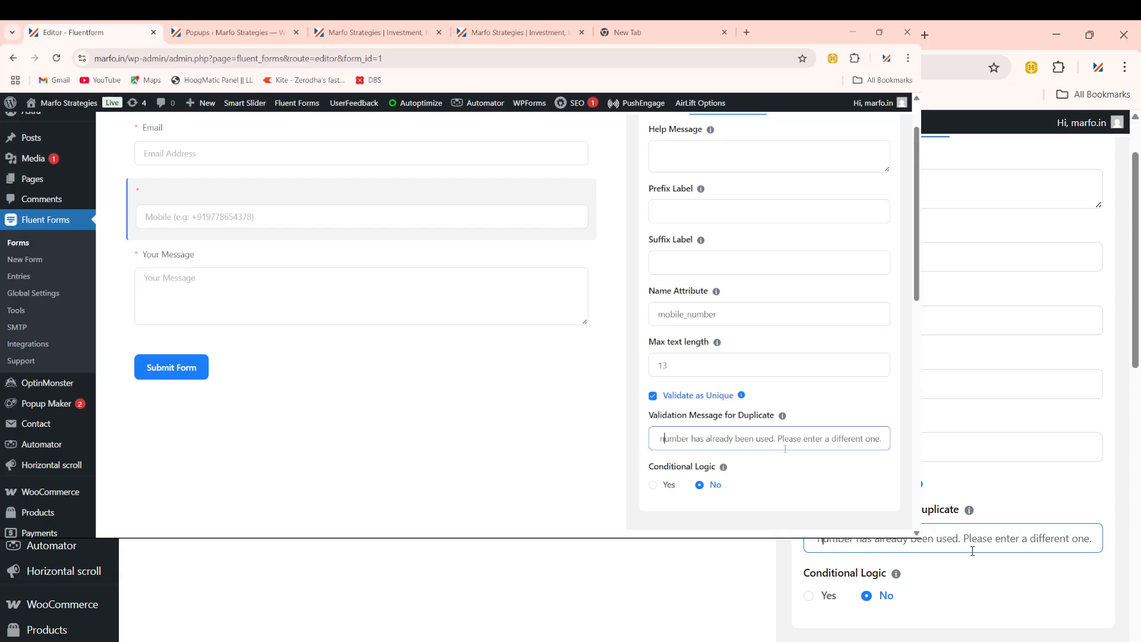
key("Left")
key("Left")
key("Left")
key("Left")
key("Left")
key("Left")
key("Left")
key("Left")
key("Left")
key("Left")
key("Left")
key("Left")
key("Left")
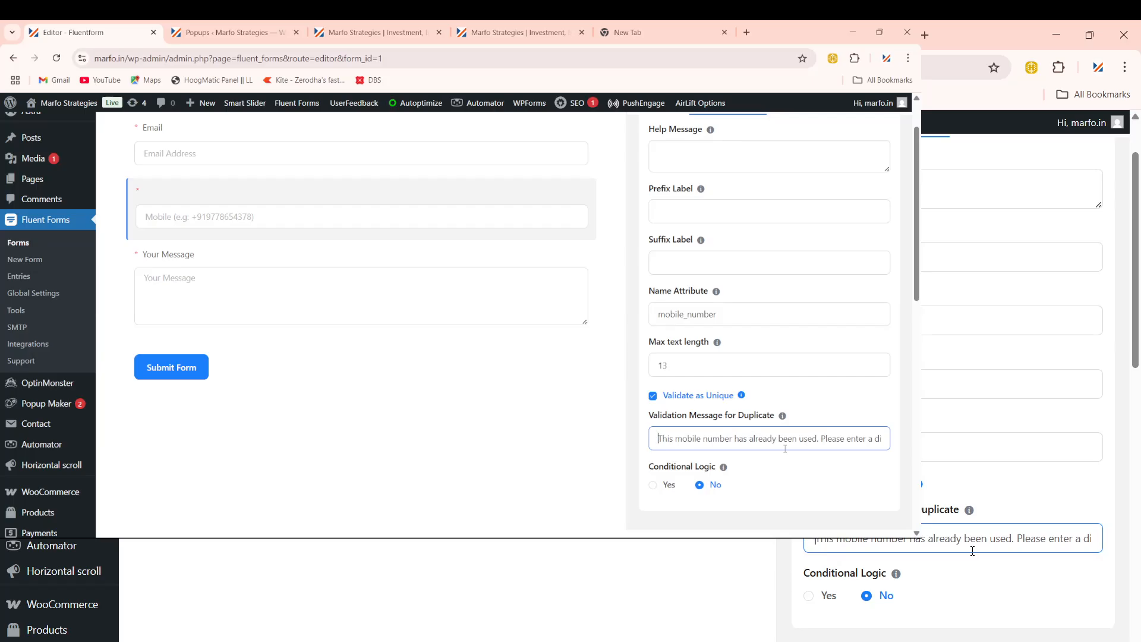
key("Right")
key("Right")
key("Right")
key("Right")
key("Right")
key("Right")
key("Right")
key("Right")
key("Right")
key("Right")
key("Right")
key("Right")
key("Right")
key("Right")
key("Right")
key("Right")
key("Right")
key("Right")
key("Right")
key("Right")
key("Right")
key("Right")
key("Right")
key("Right")
key("Right")
key("Right")
key("Right")
key("Right")
key("Right")
key("Right")
key("Right")
key("Right")
key("Right")
key("Right")
key("Right")
key("Right")
key("Right")
key("Right")
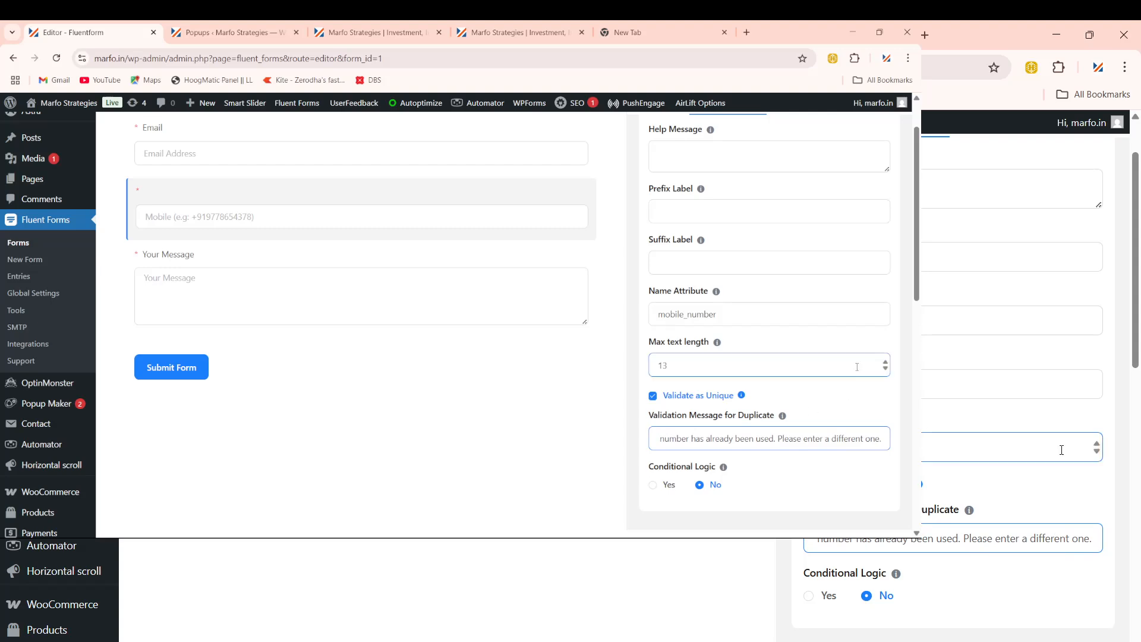
key("BackSpace")
Step: Save the form, staying in the editor when the leave-site warning appears
scroll(772, 452, "up", 3)
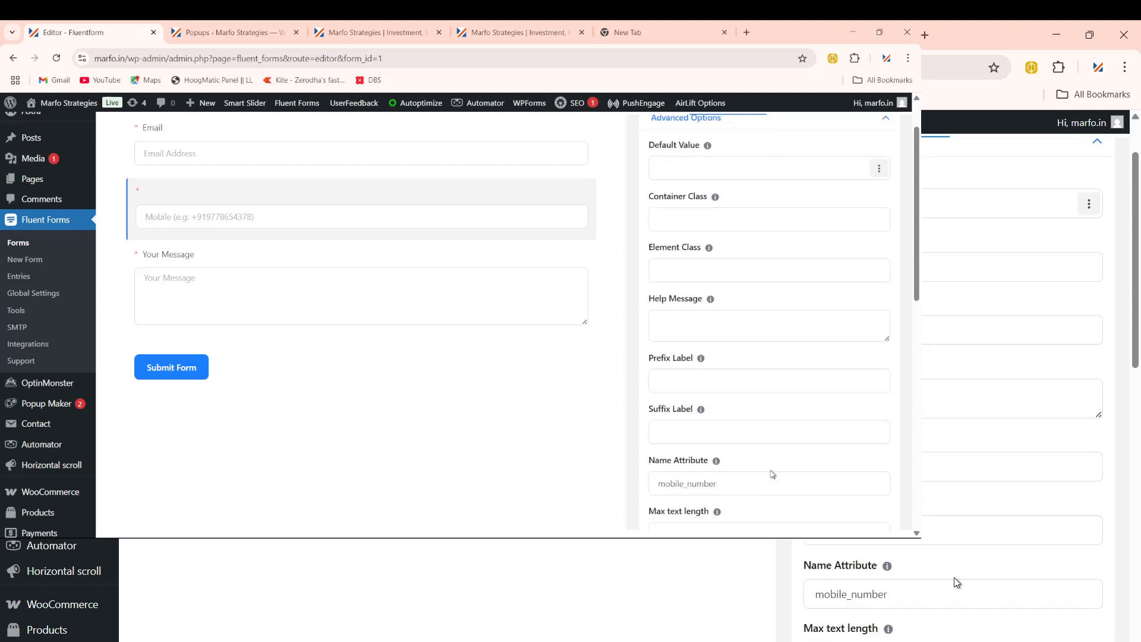
scroll(772, 428, "up", 1)
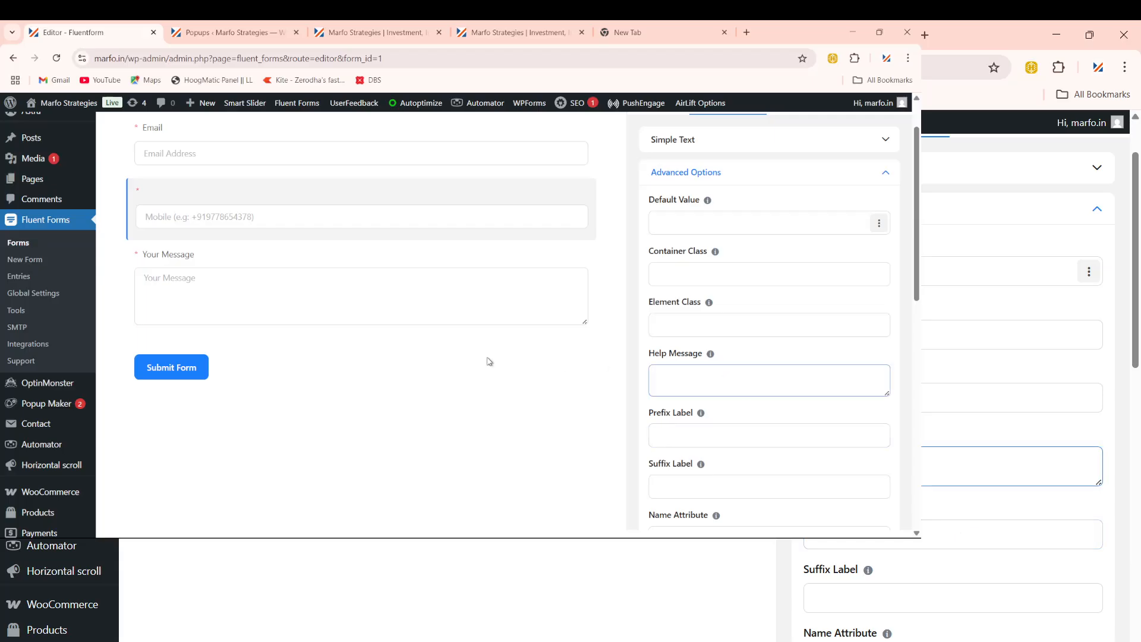
scroll(466, 326, "up", 1)
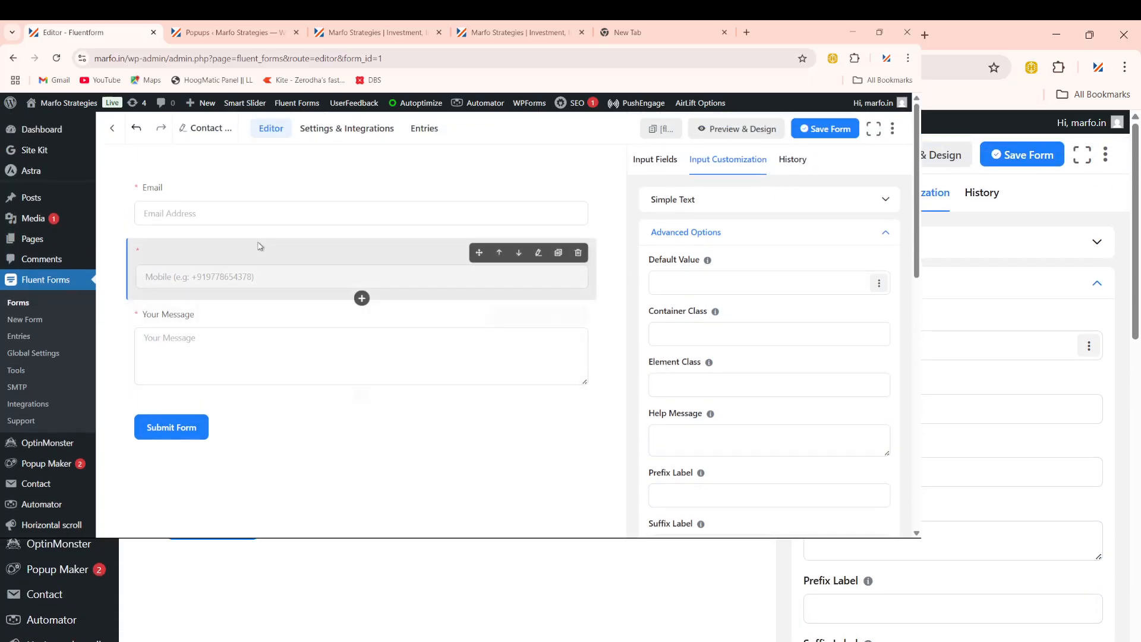
left_click(347, 136)
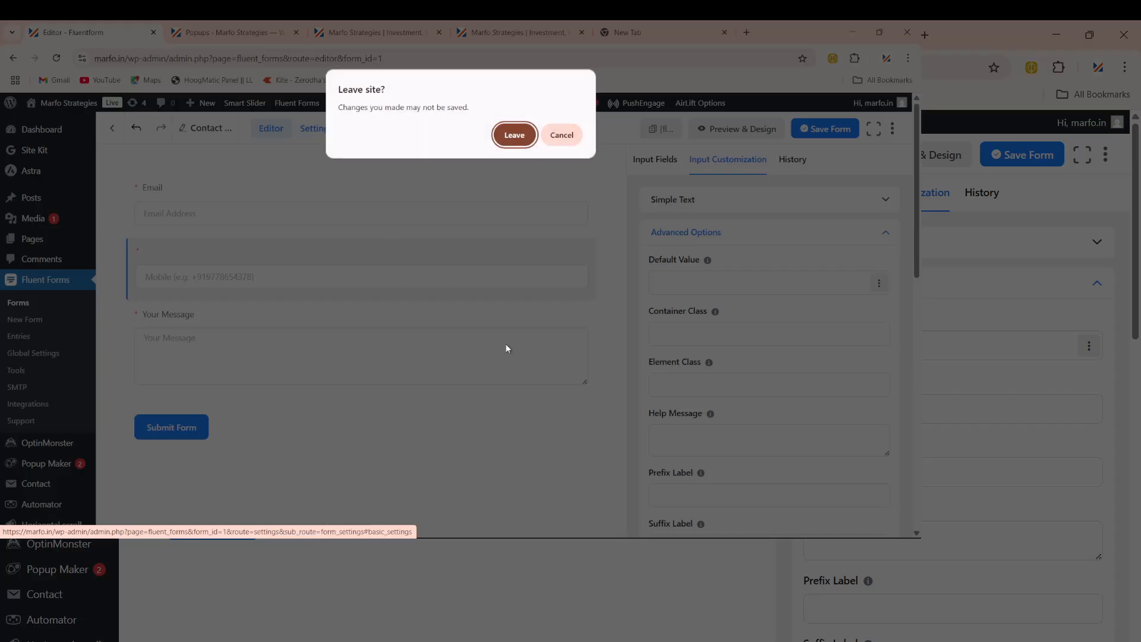
left_click(574, 138)
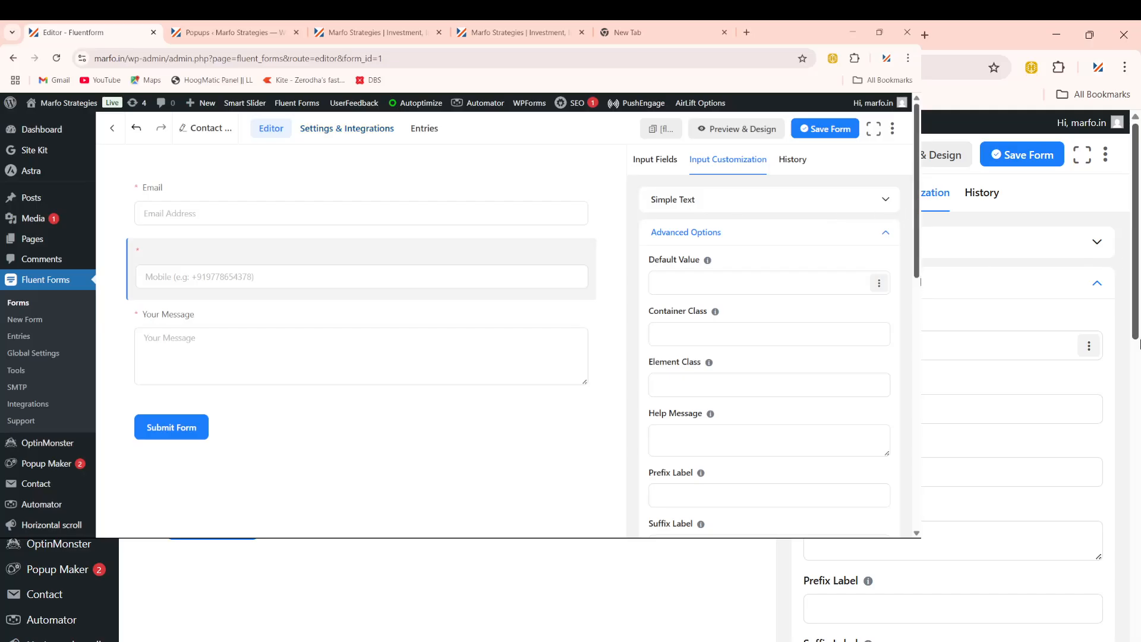
left_click(833, 131)
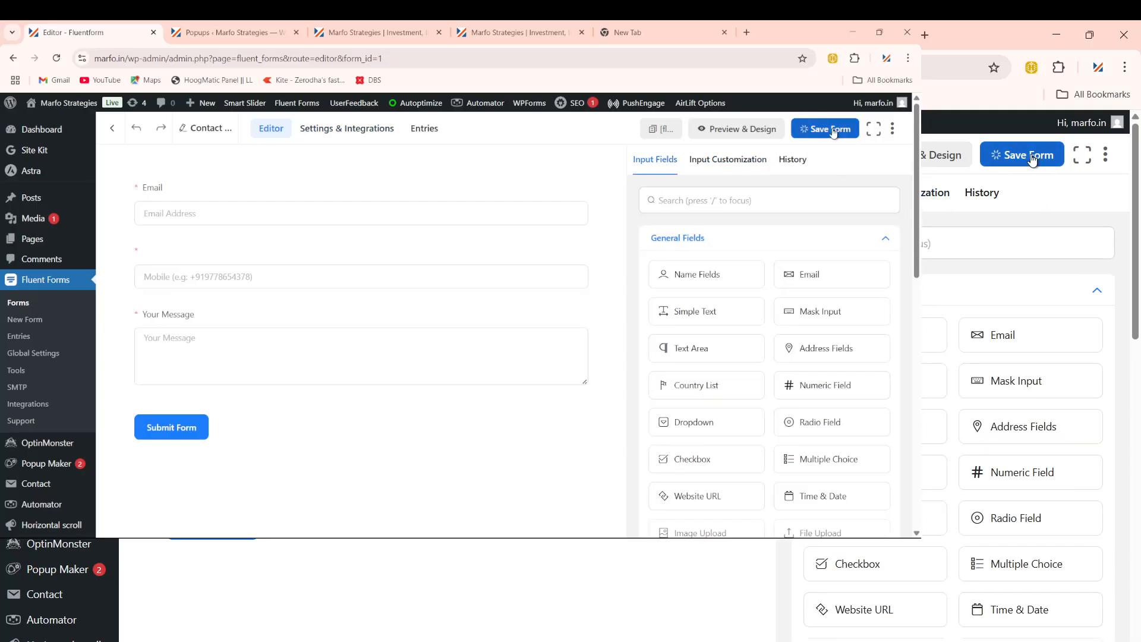
left_click(504, 33)
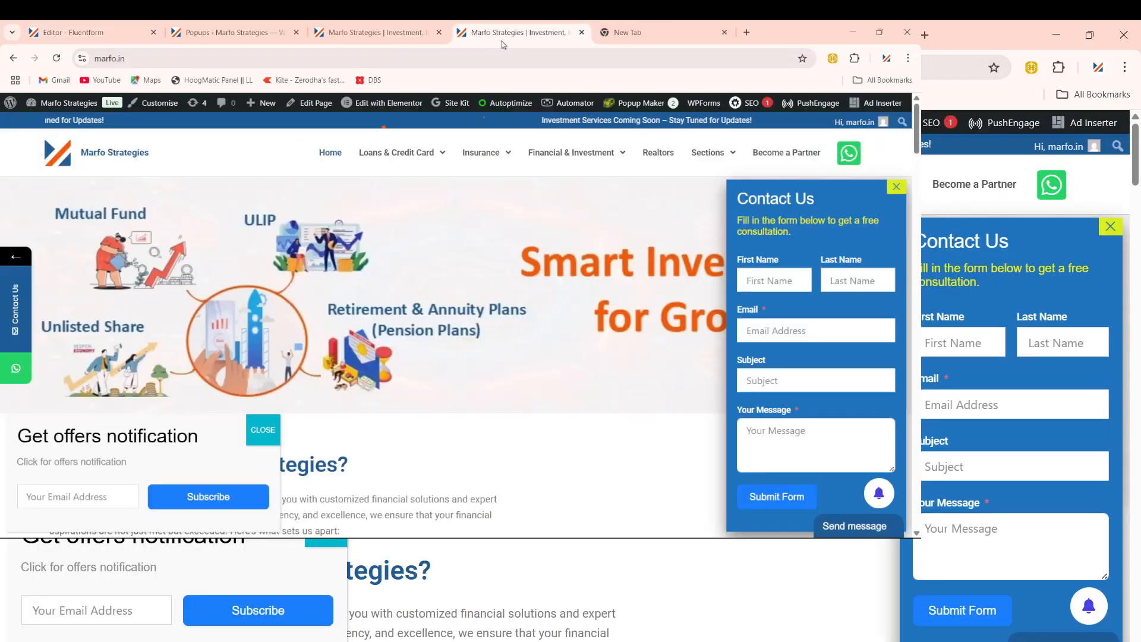
left_click(485, 58)
key("Return")
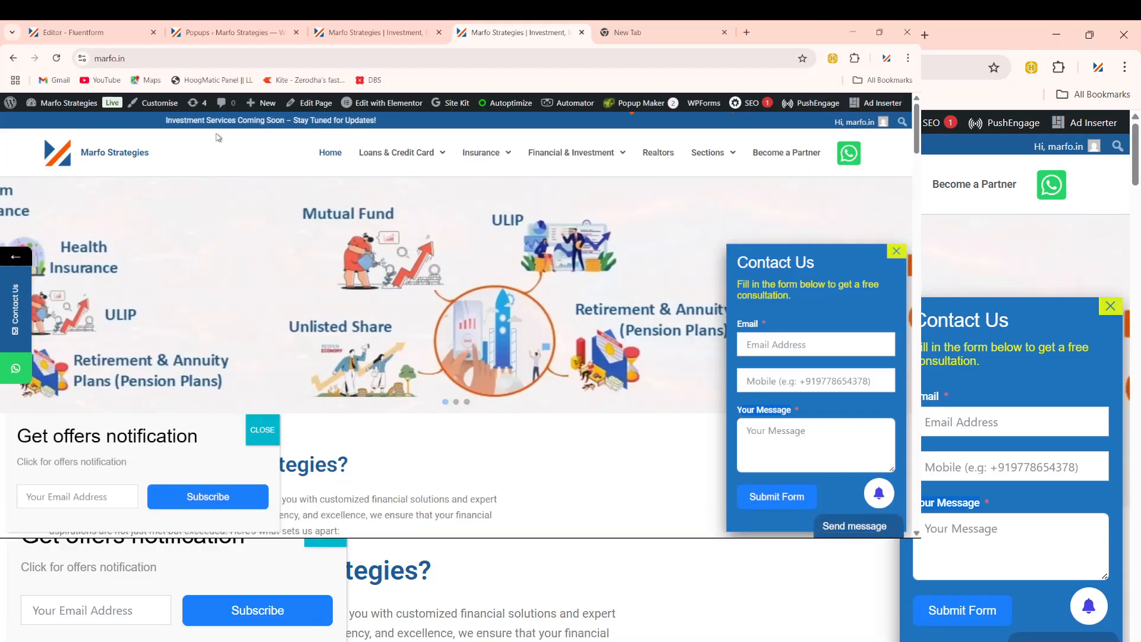
left_click(89, 32)
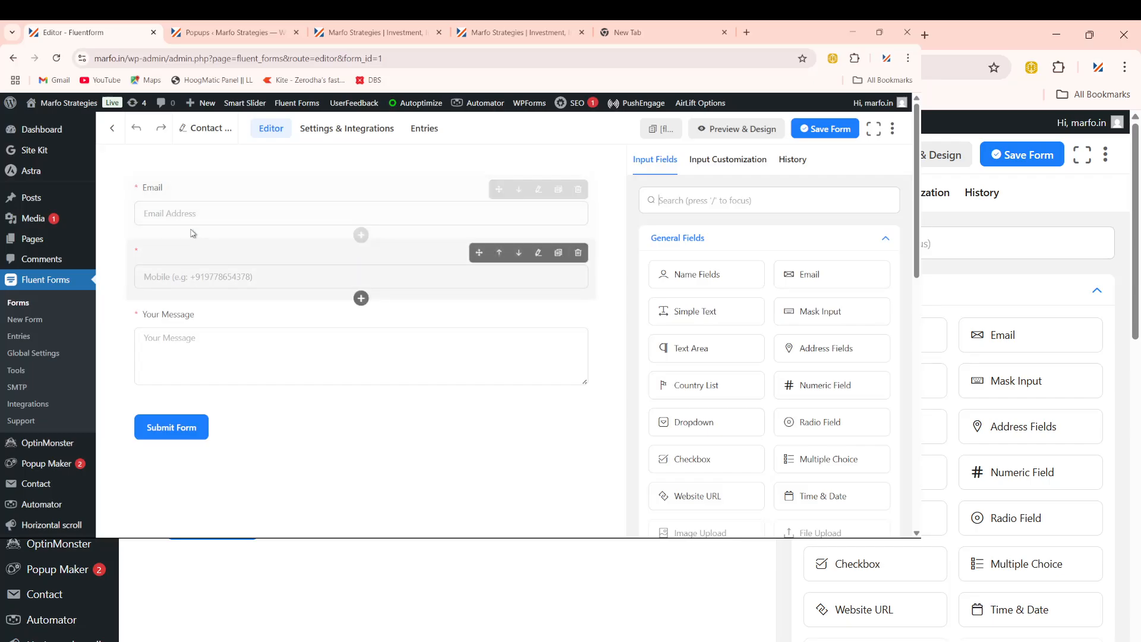
Step: Reopen the Mobile field's settings and select its label text 'Mobile'
left_click(539, 253)
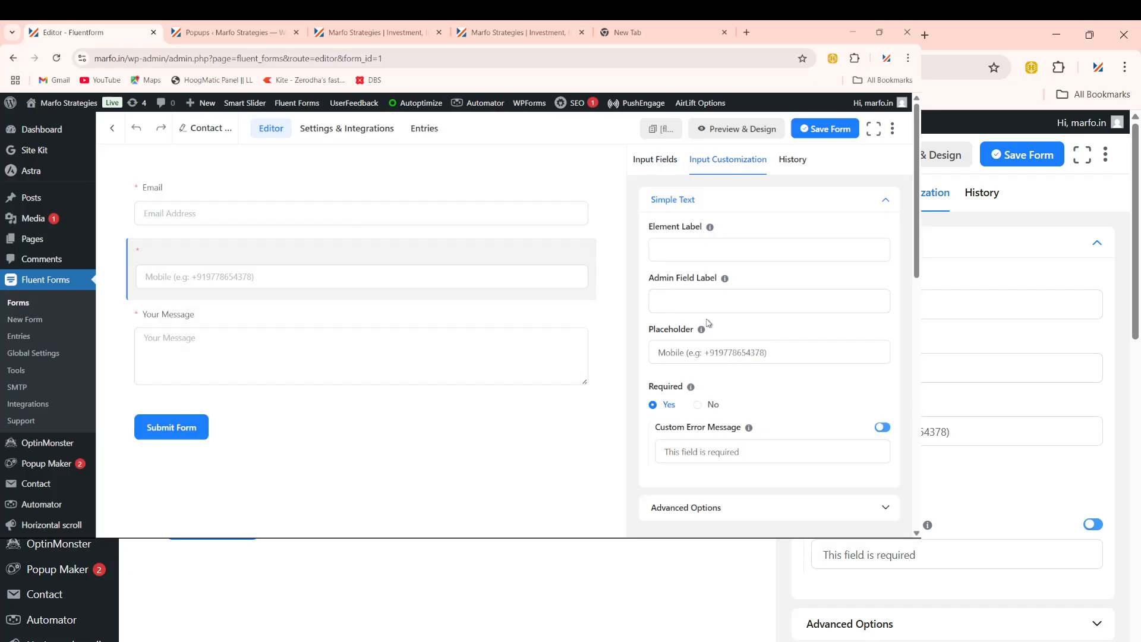
left_click(690, 309)
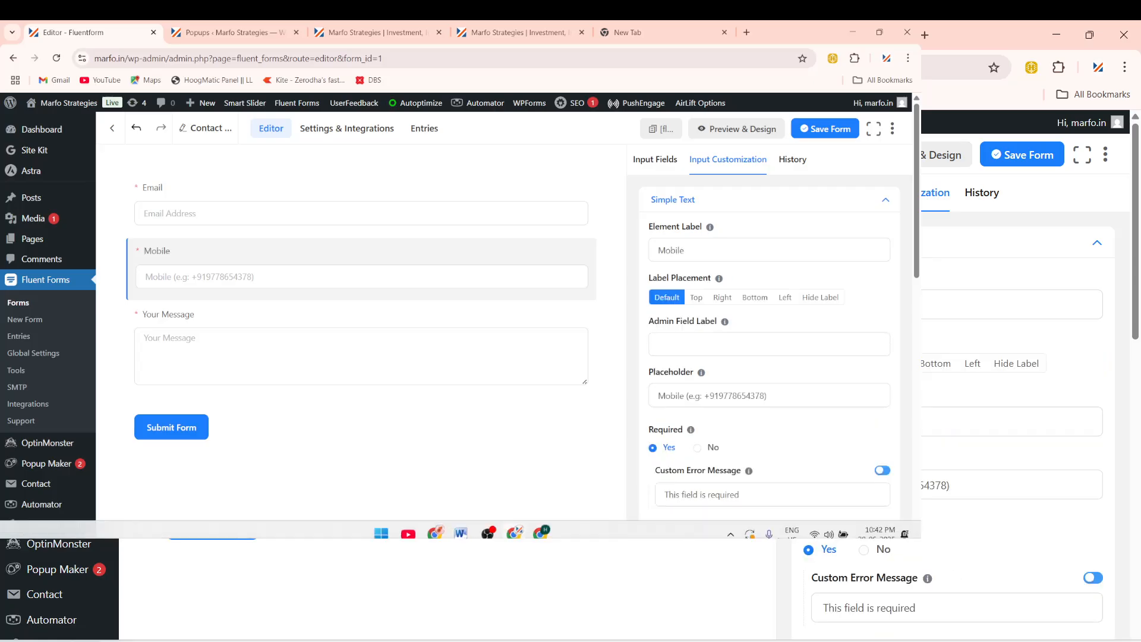
left_click(698, 242)
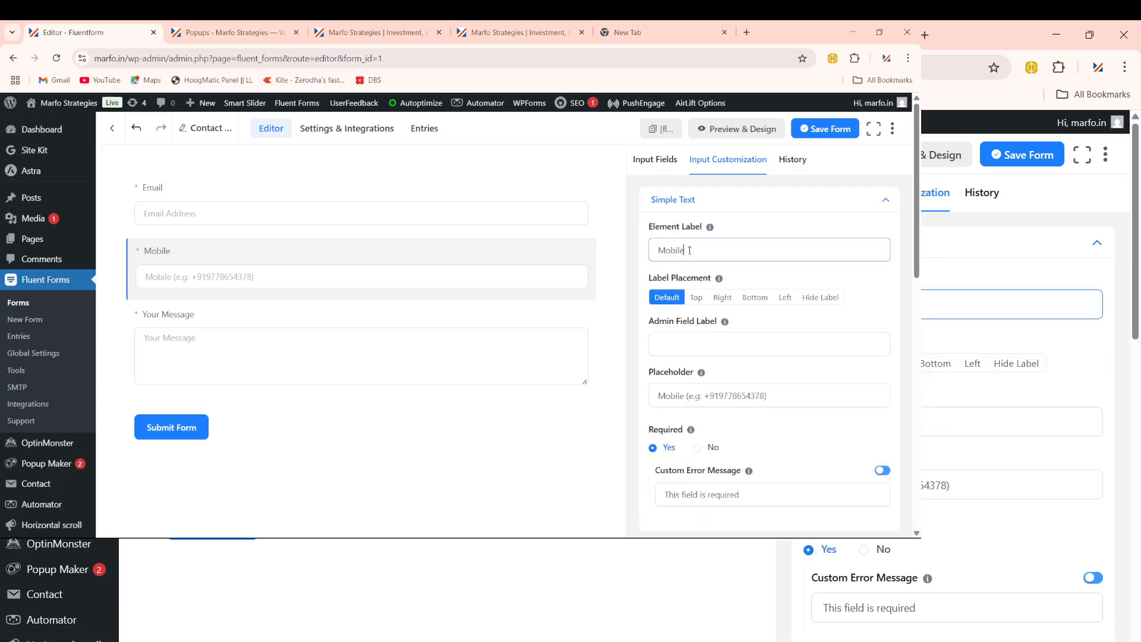
left_click_drag(689, 250, 606, 256)
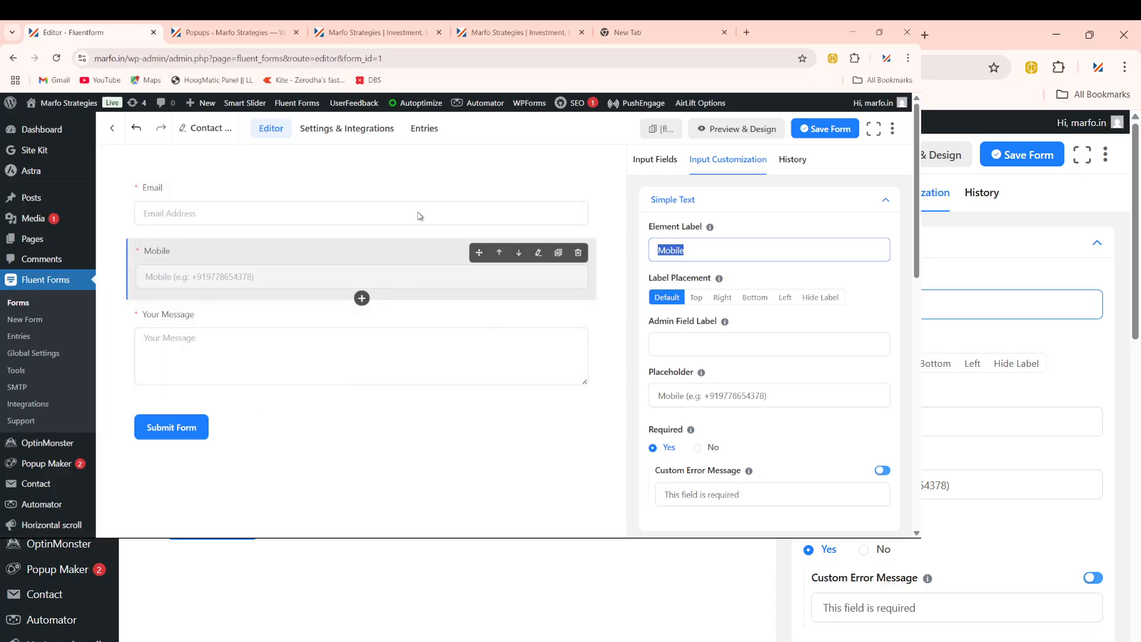
Step: Save Contact Form Demo, cancelling the leave-site prompt
left_click(333, 137)
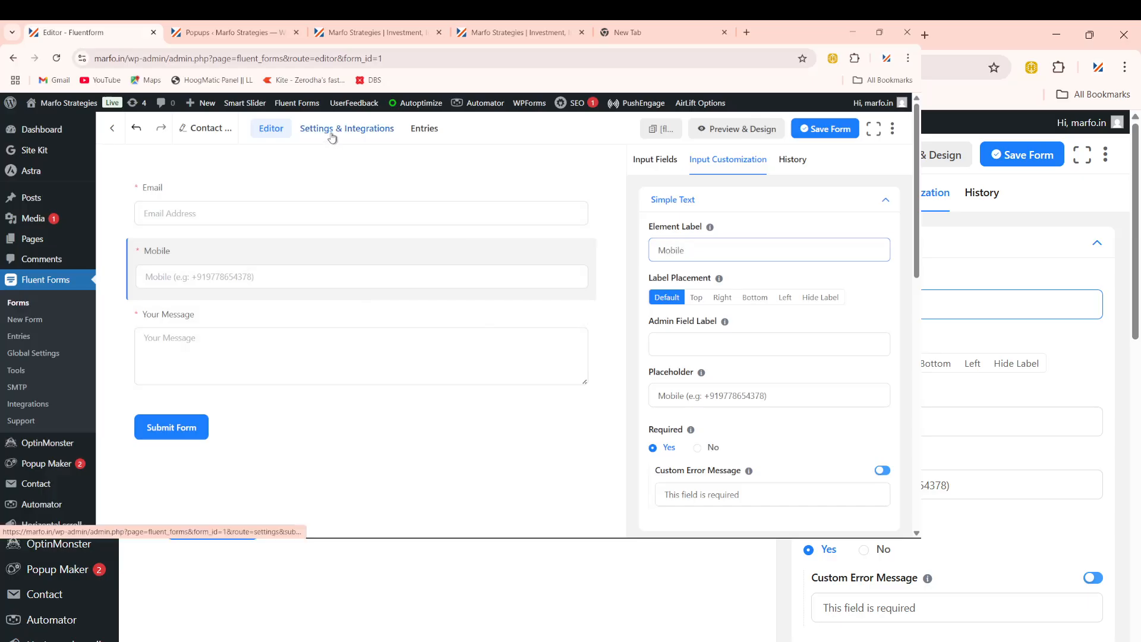
left_click(560, 157)
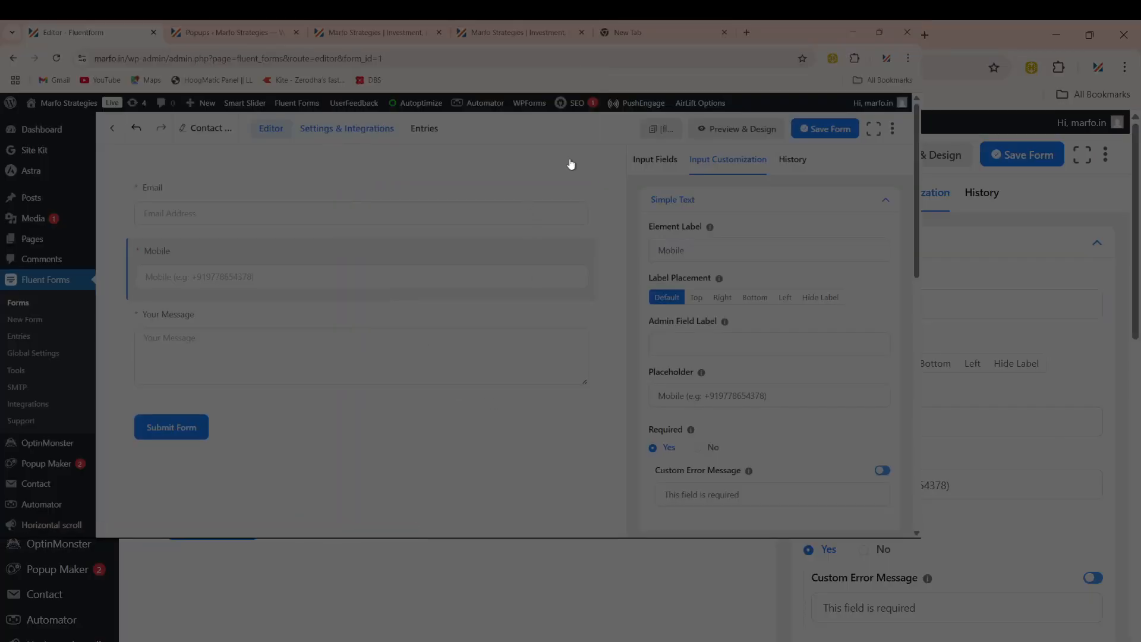
left_click(829, 129)
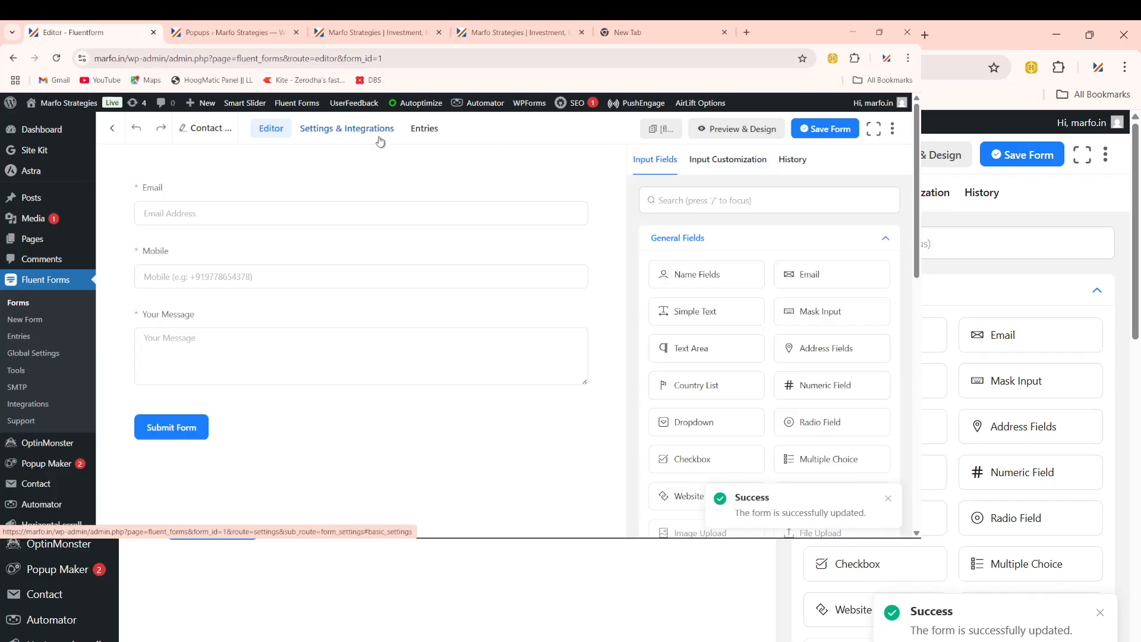
Step: Open Contact Form Demo's Email Notifications settings and look over the Setup SMTP page
left_click(348, 135)
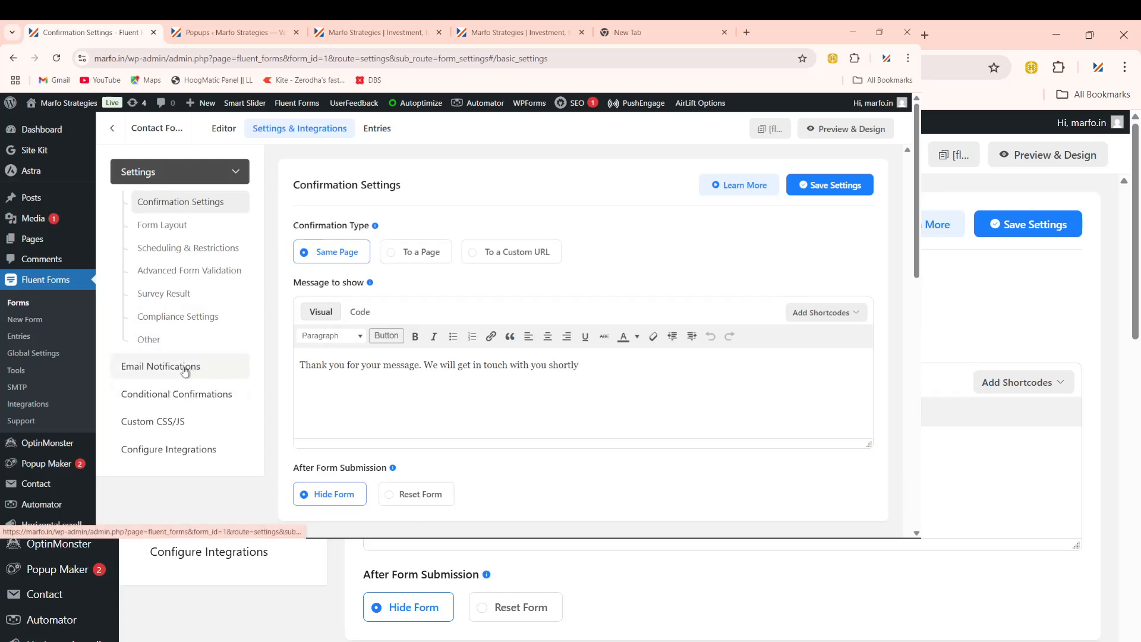
left_click(185, 370)
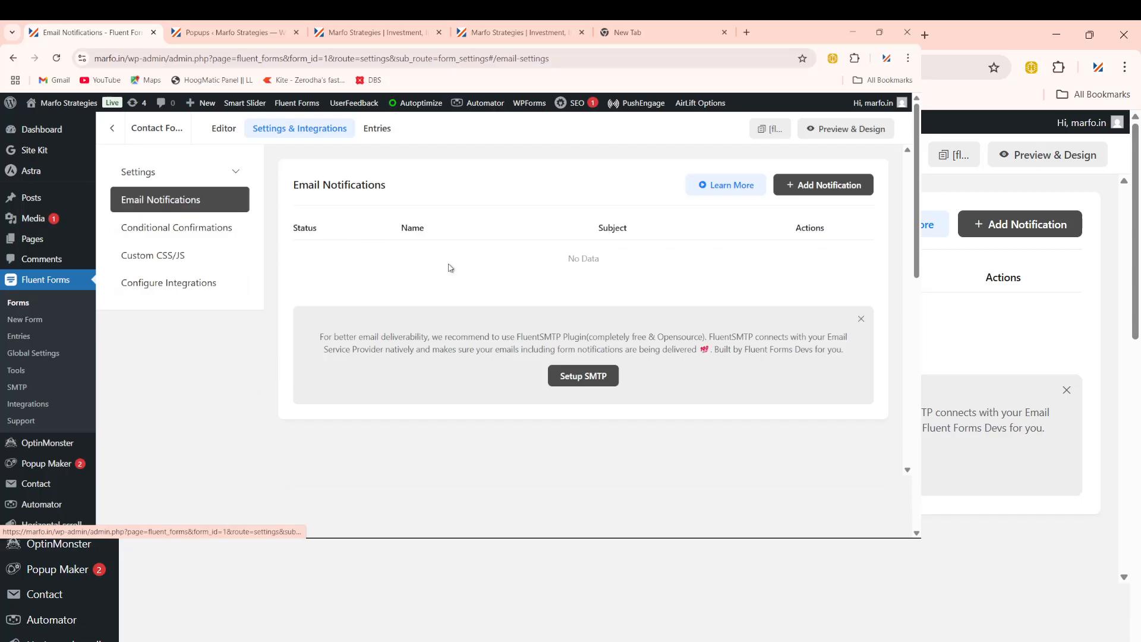
left_click(598, 394)
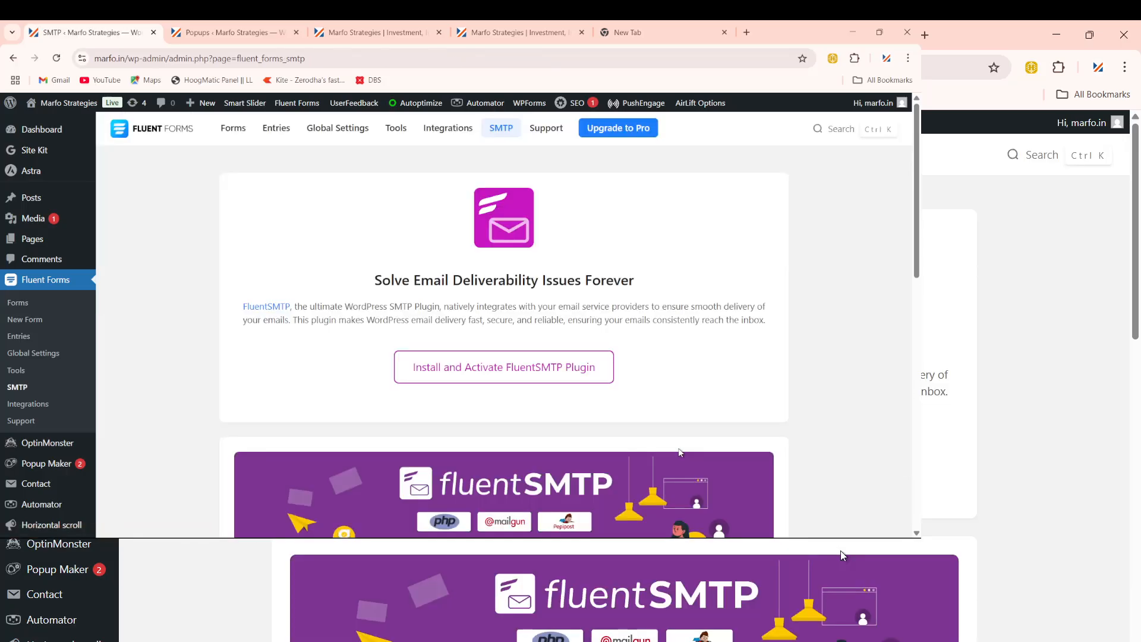
scroll(499, 407, "down", 4)
scroll(609, 468, "down", 5)
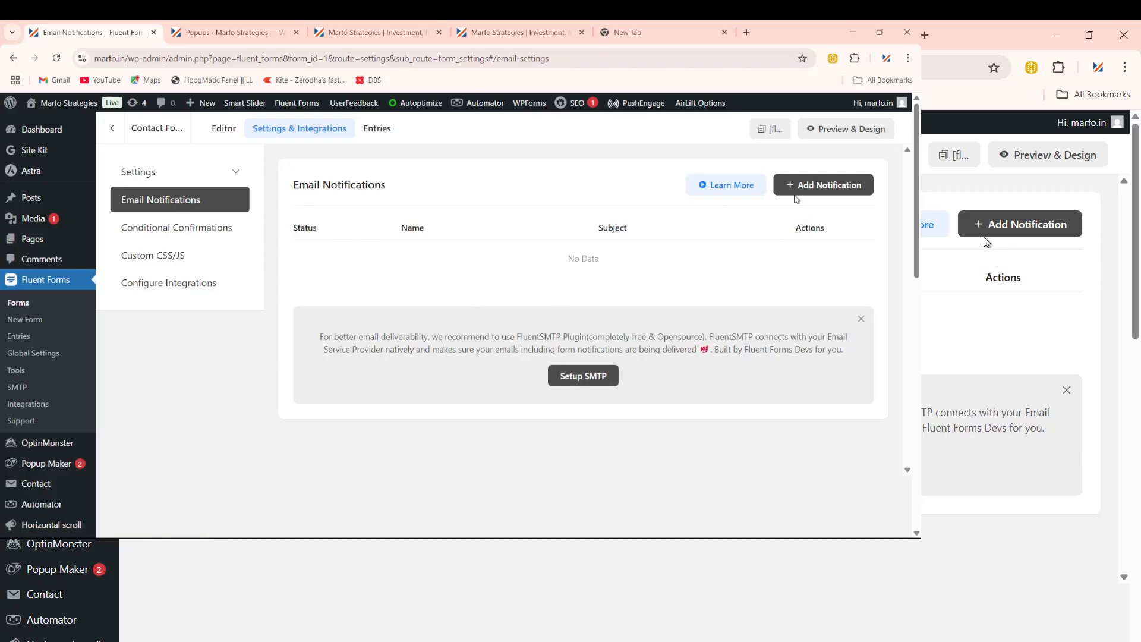
Step: Add a new email notification and go through its Name, Send To Email, Subject and Email Body fields
left_click(826, 189)
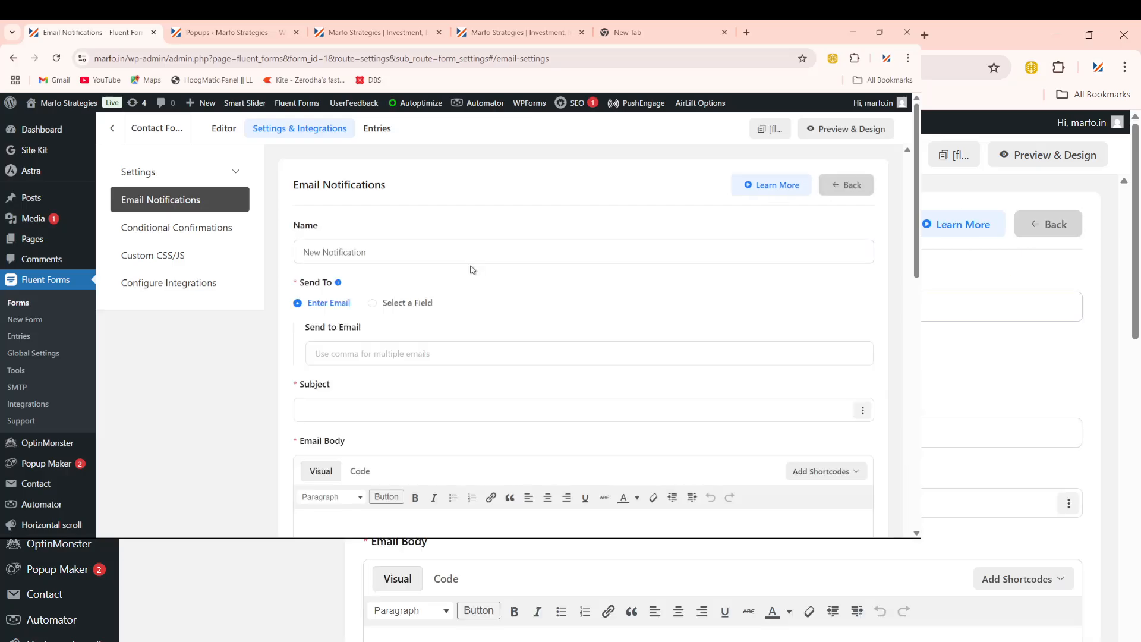
left_click(374, 252)
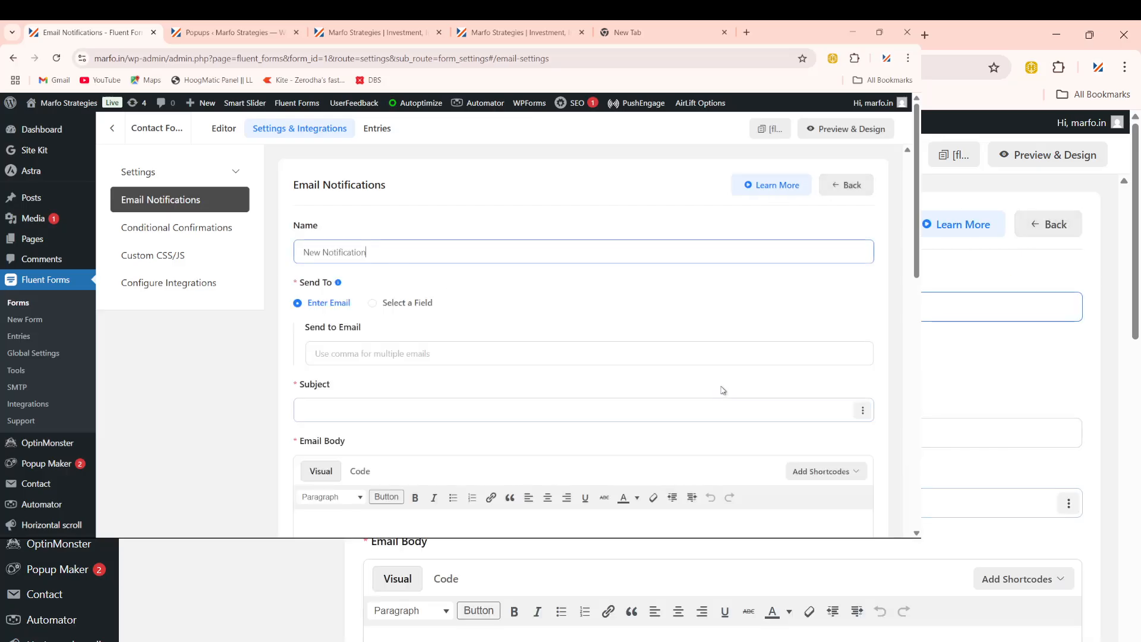
left_click(728, 363)
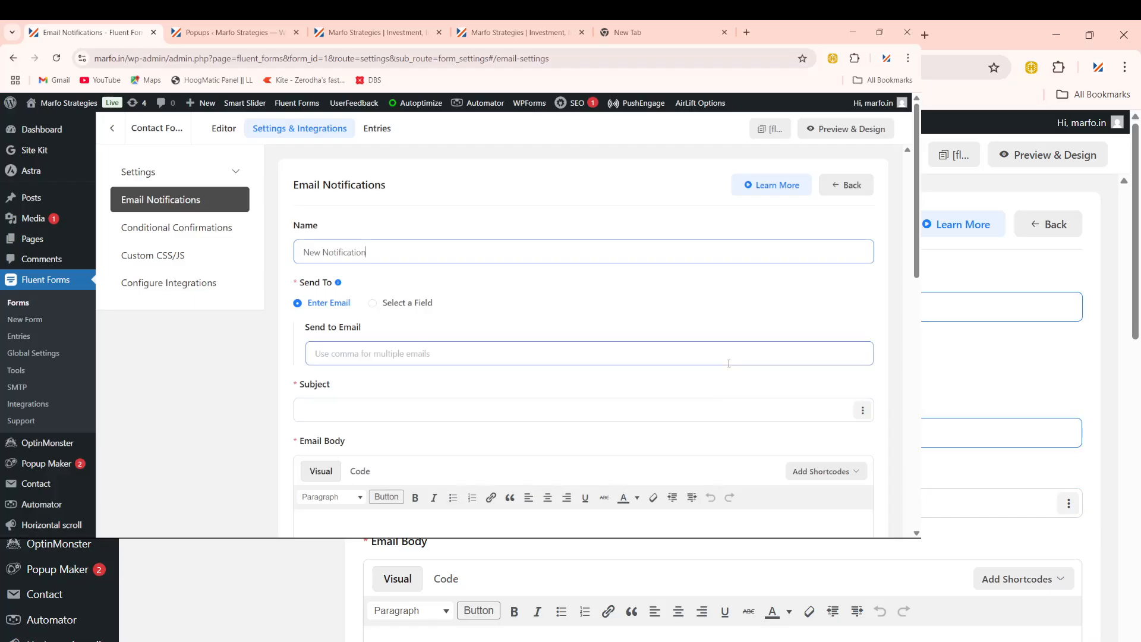
left_click(543, 408)
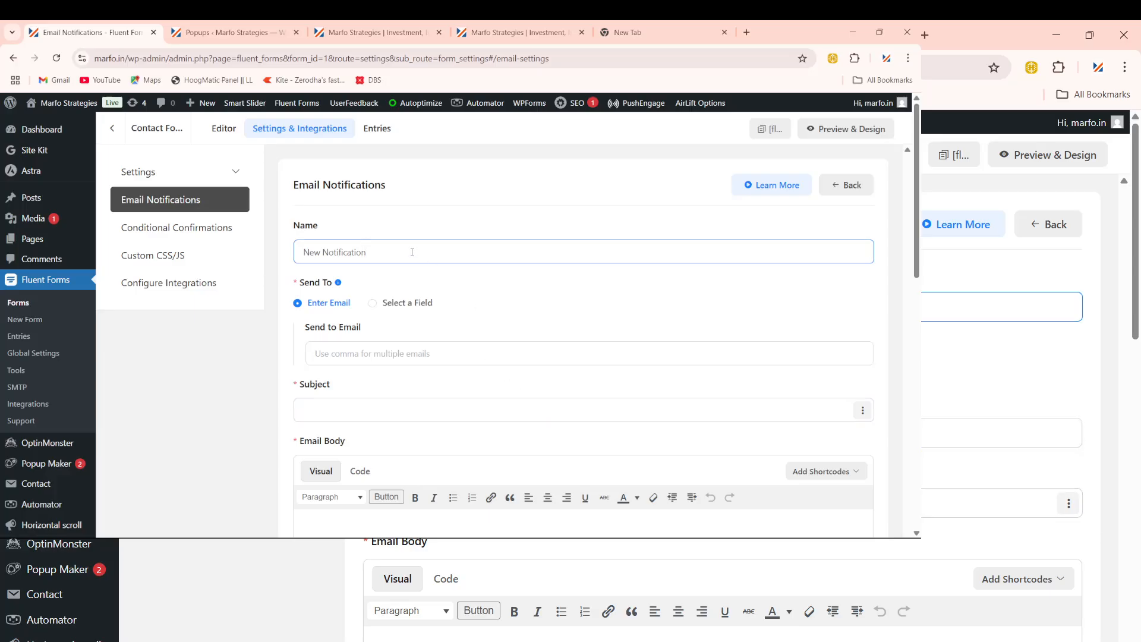
left_click(347, 358)
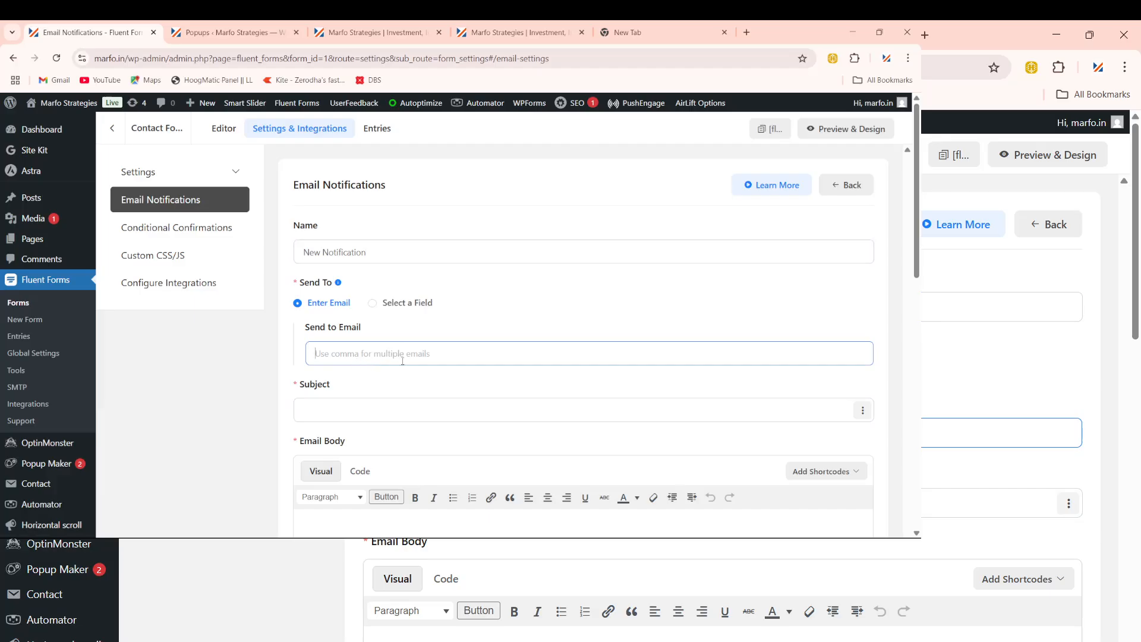
scroll(404, 362, "down", 1)
scroll(341, 338, "down", 3)
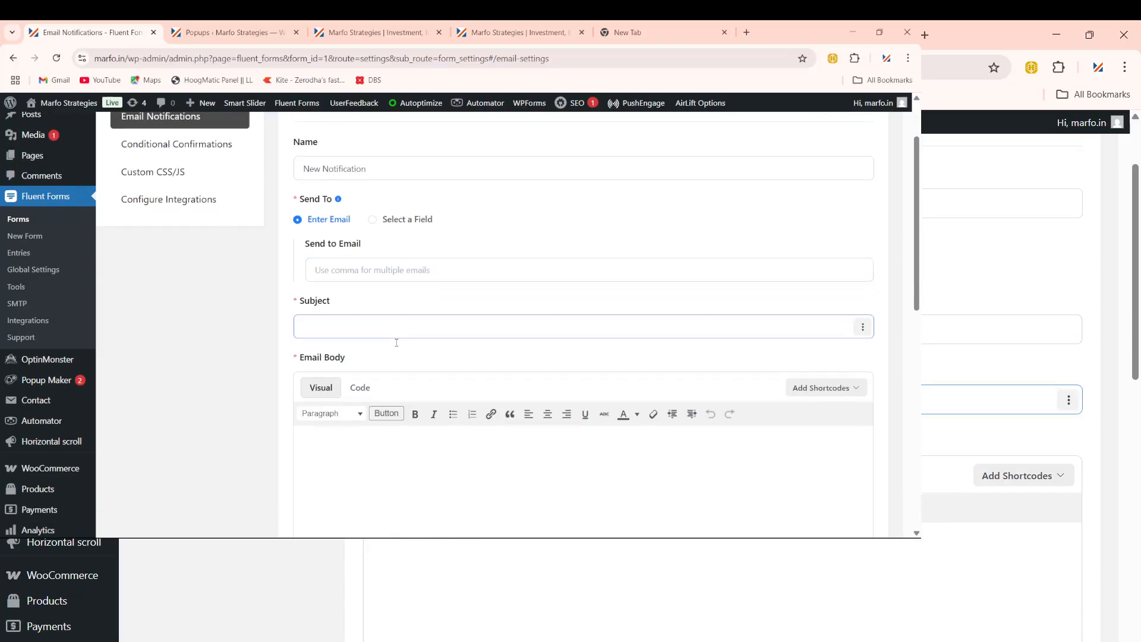
scroll(458, 342, "down", 1)
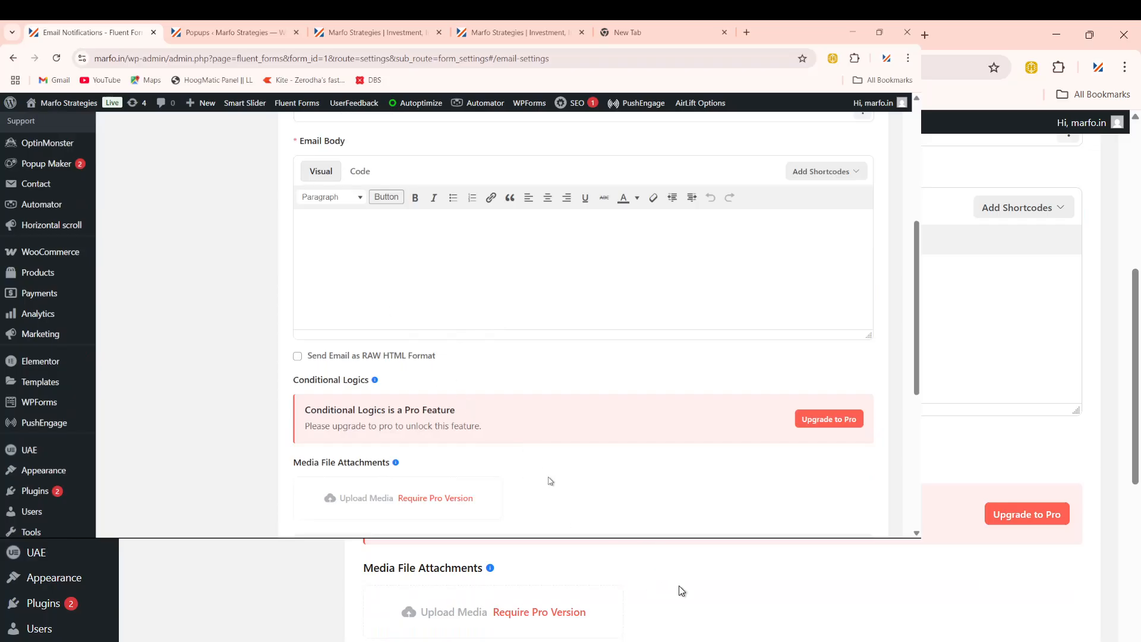
mouse_move(683, 639)
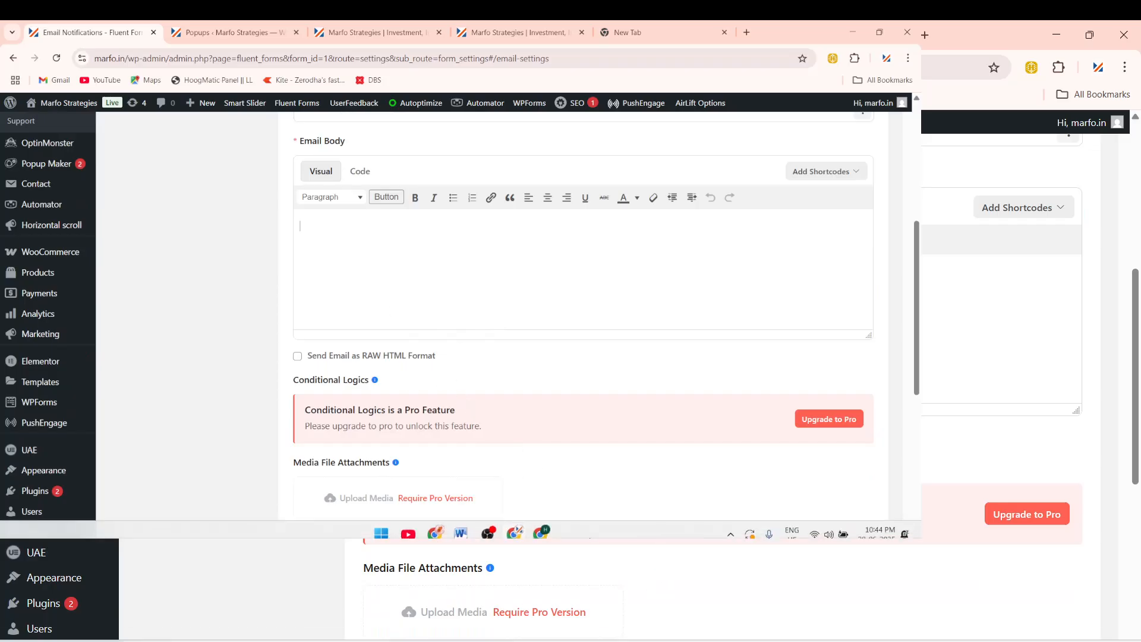
left_click(460, 526)
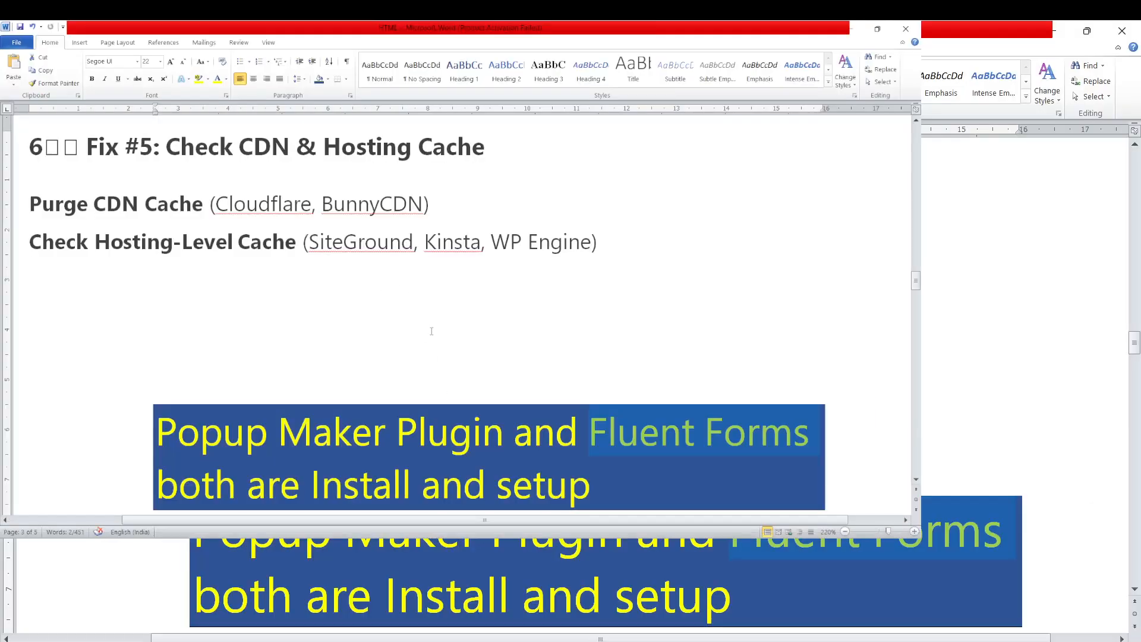
Step: Scroll the Word notes to Email Notifications and select the name 'New Notification'
scroll(432, 331, "down", 8)
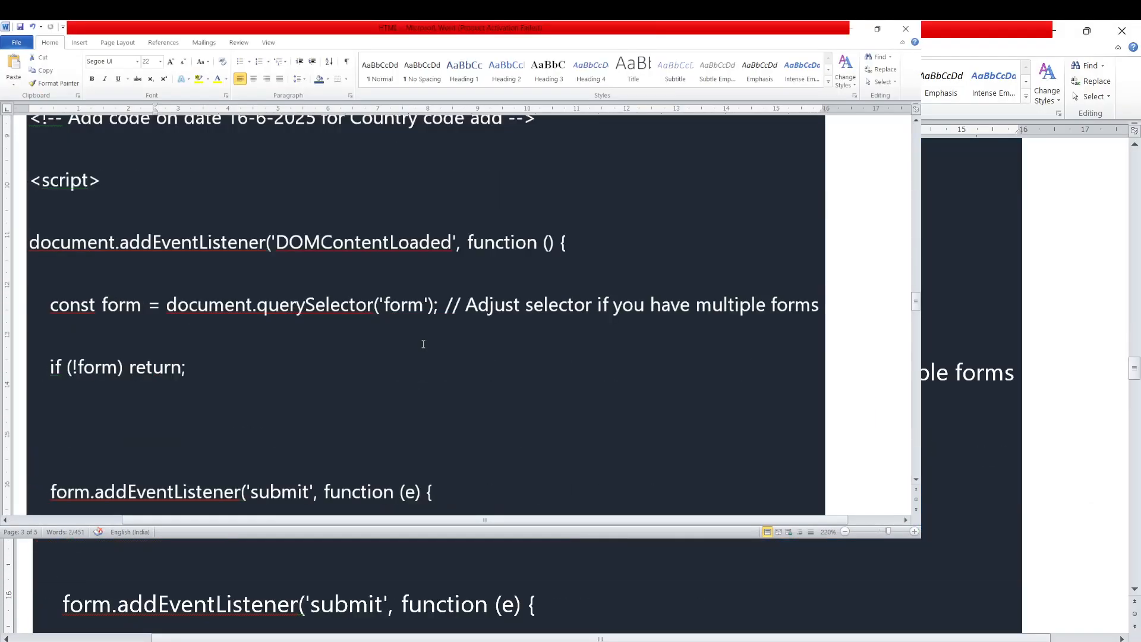
scroll(398, 321, "up", 1)
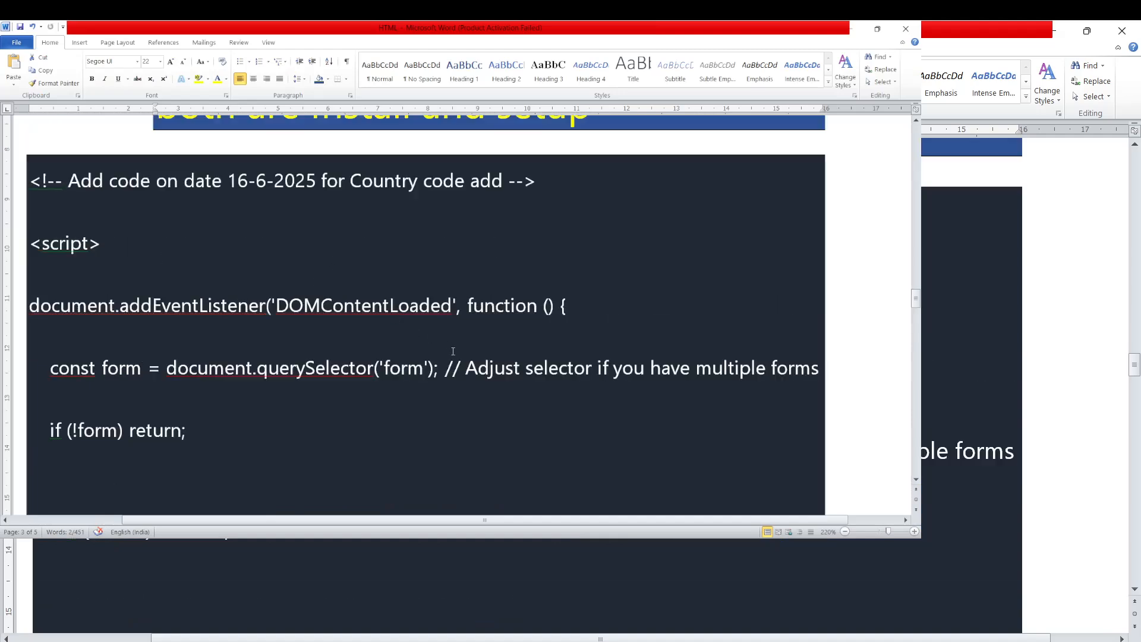
scroll(453, 352, "down", 7)
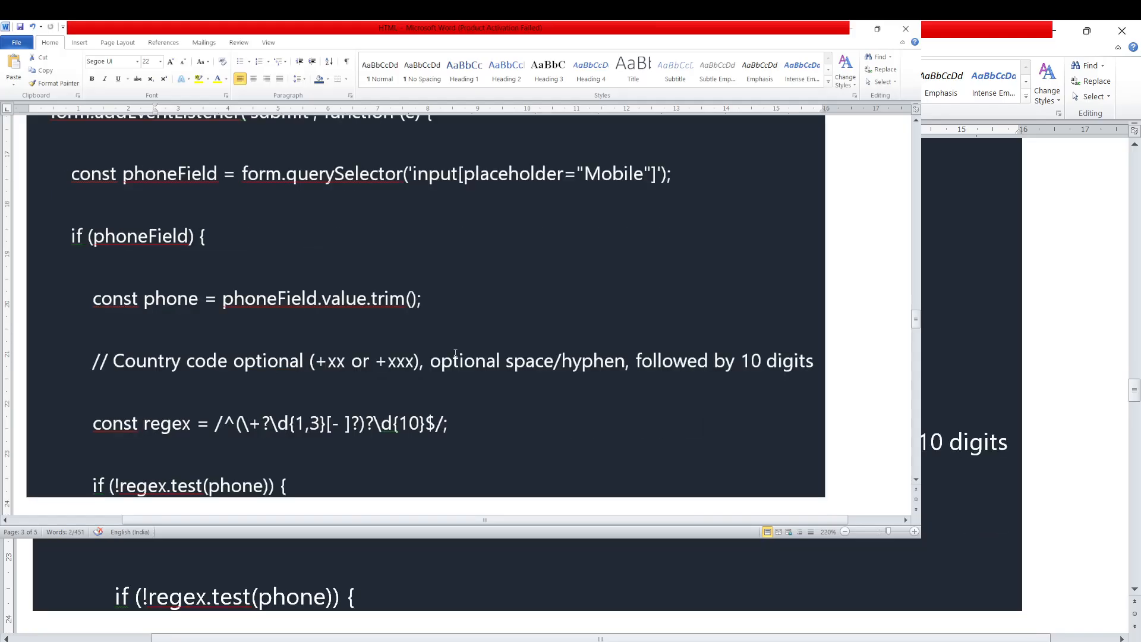
scroll(456, 353, "down", 8)
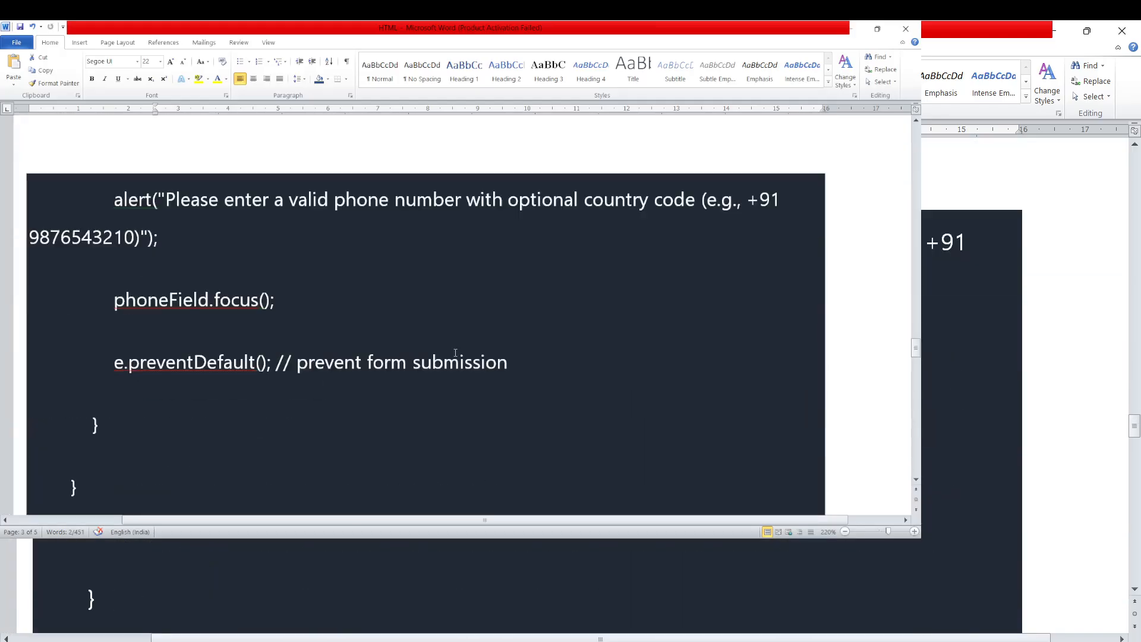
scroll(456, 353, "down", 10)
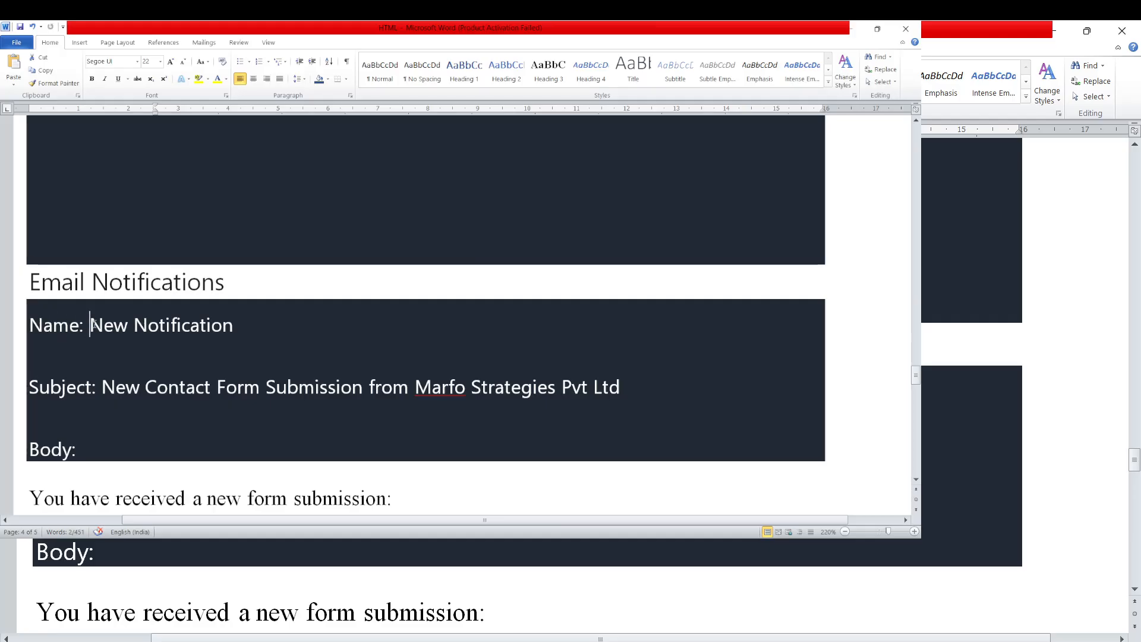
left_click_drag(90, 325, 309, 323)
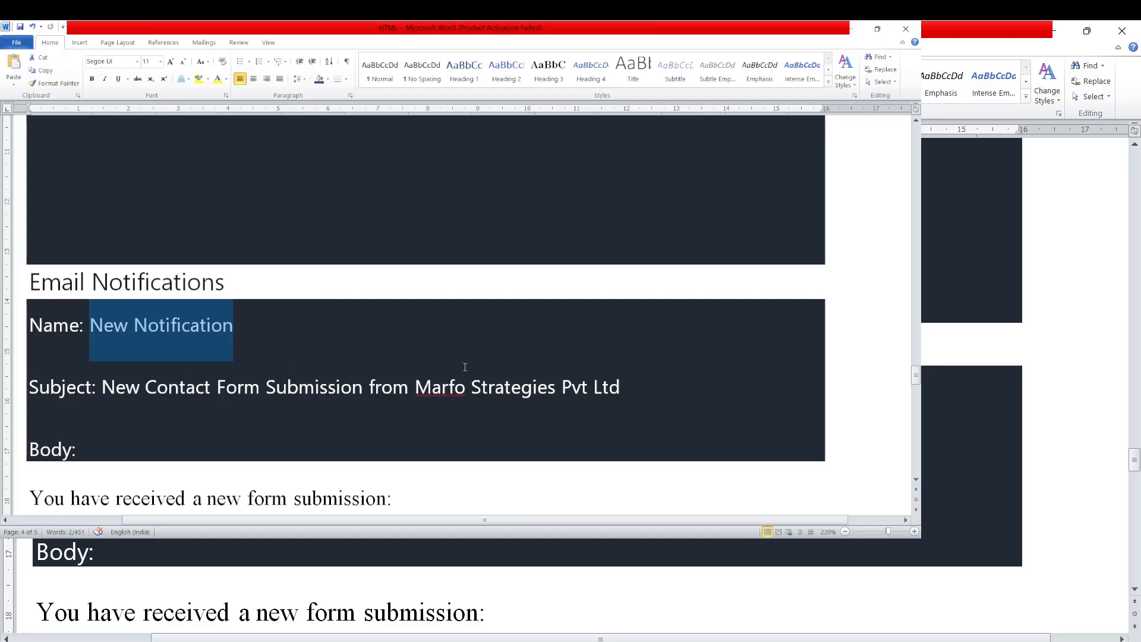
mouse_move(529, 524)
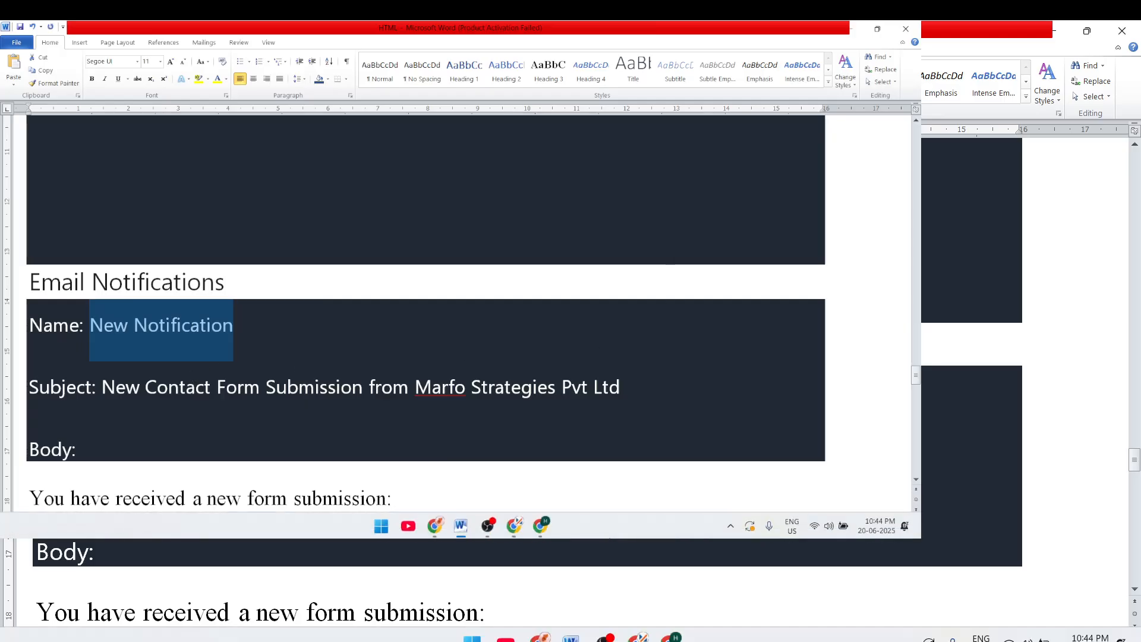
Step: Back in the notification form, keep the Name field as 'New Notification'
left_click(514, 526)
scroll(550, 282, "up", 5)
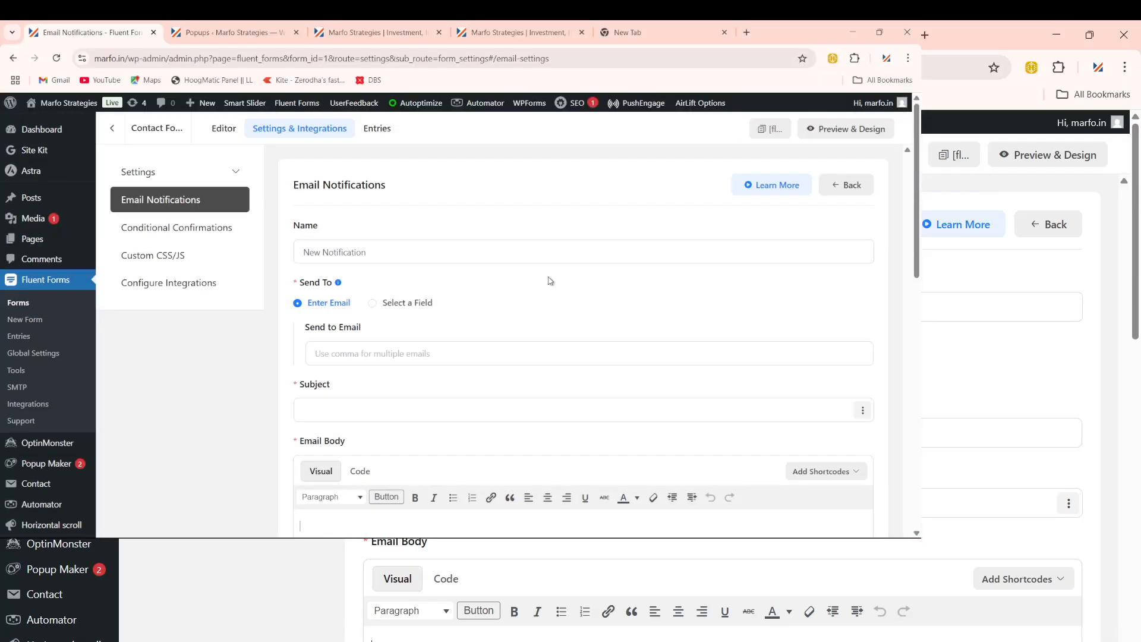
left_click(379, 249)
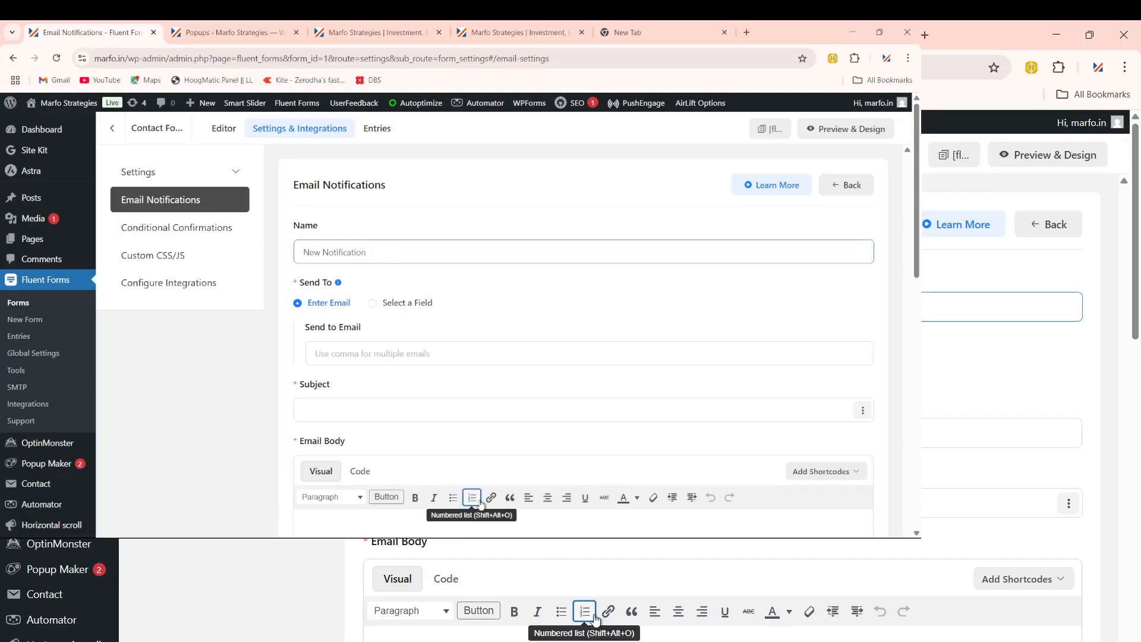
key("ctrl+a")
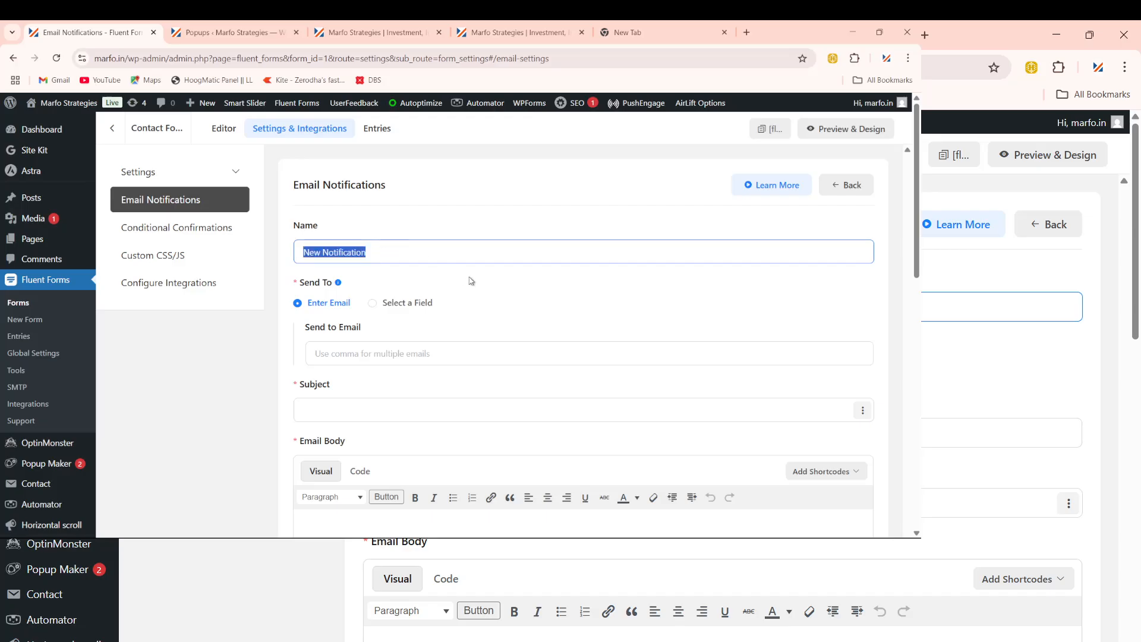
key("Right")
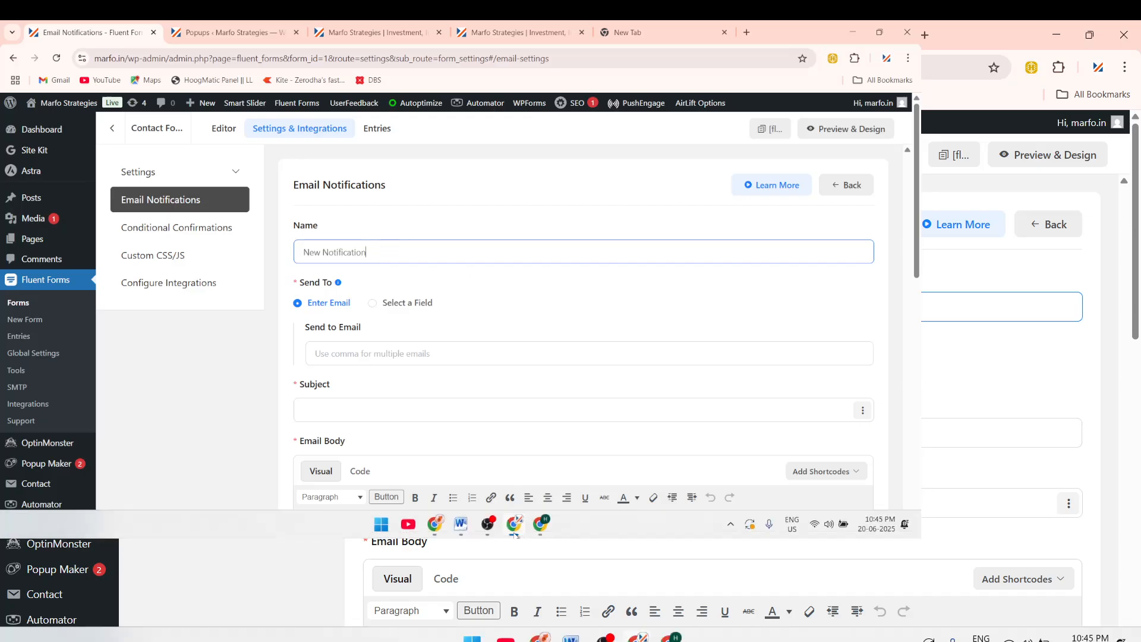
Step: Copy the subject from the Word notes into Subject: 'New Contact Form Submission from Marfo Strategies Pvt Ltd'
mouse_move(520, 529)
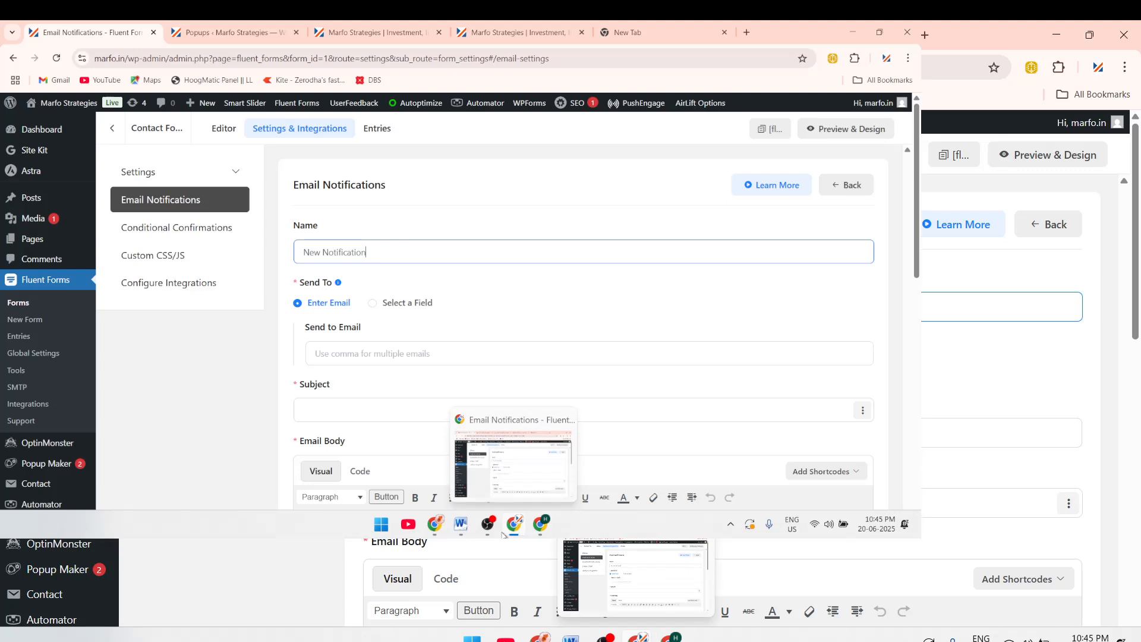
left_click(460, 523)
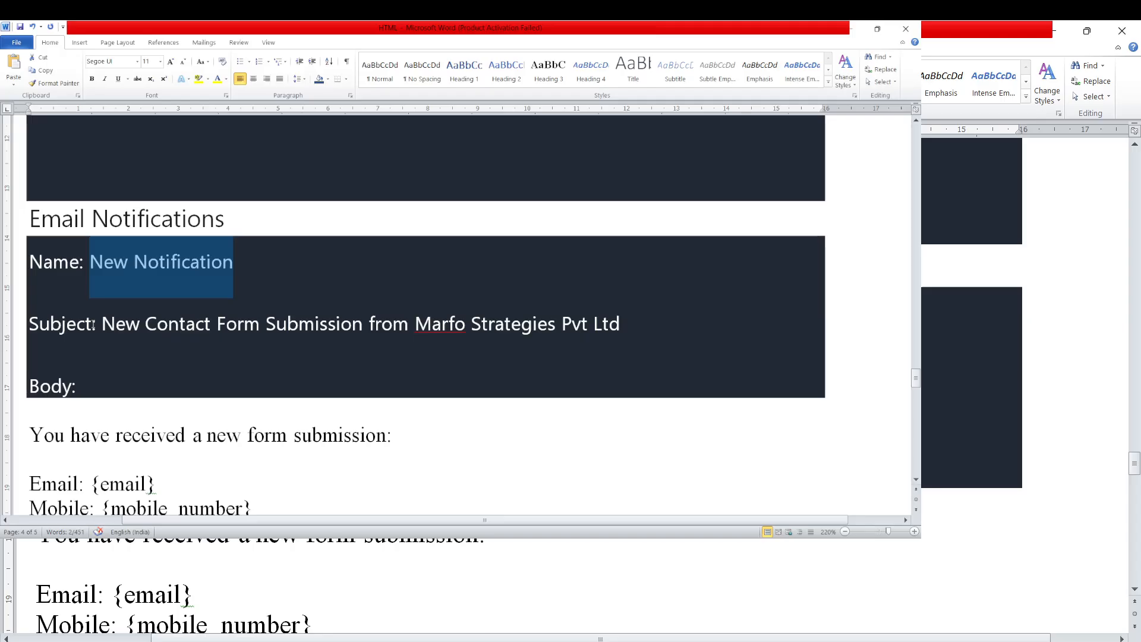
left_click_drag(94, 324, 859, 309)
key("ctrl+c")
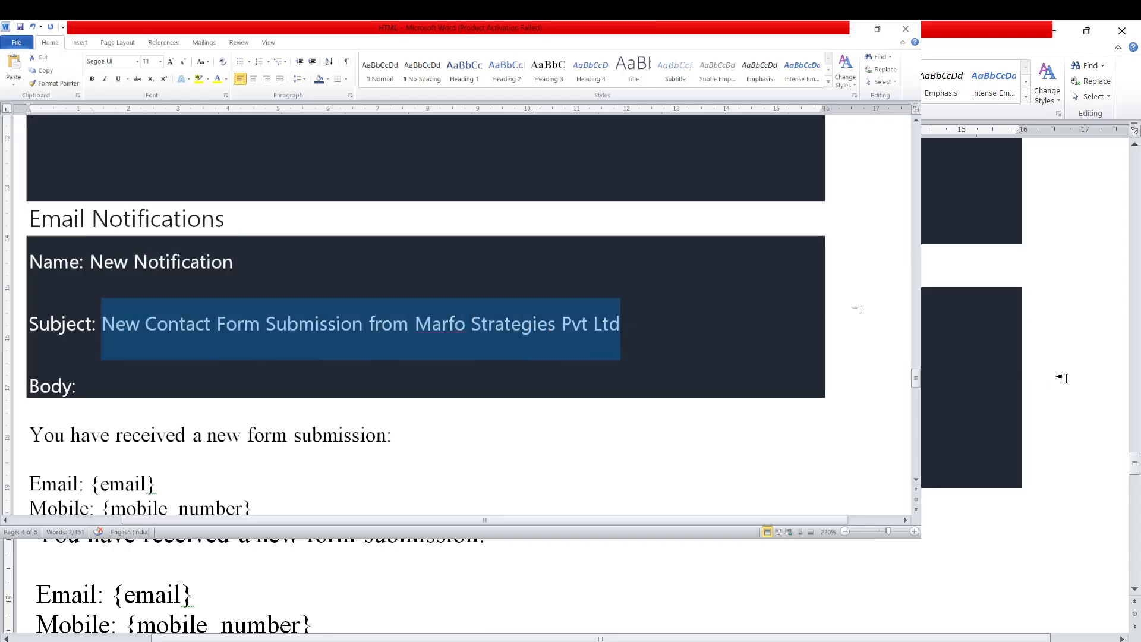
mouse_move(555, 536)
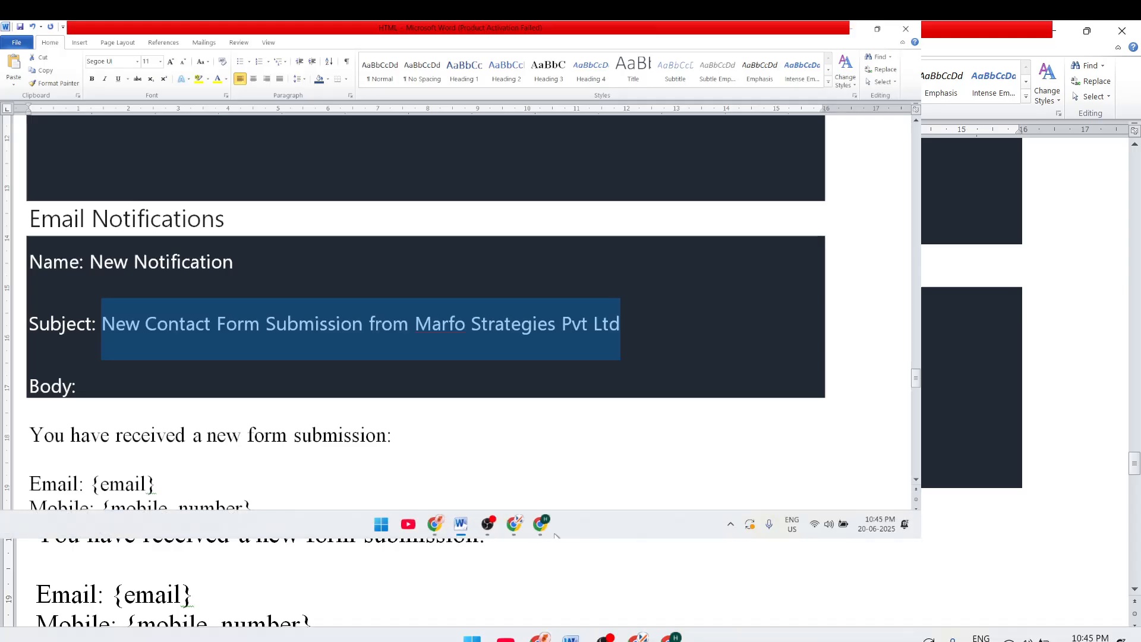
left_click(509, 525)
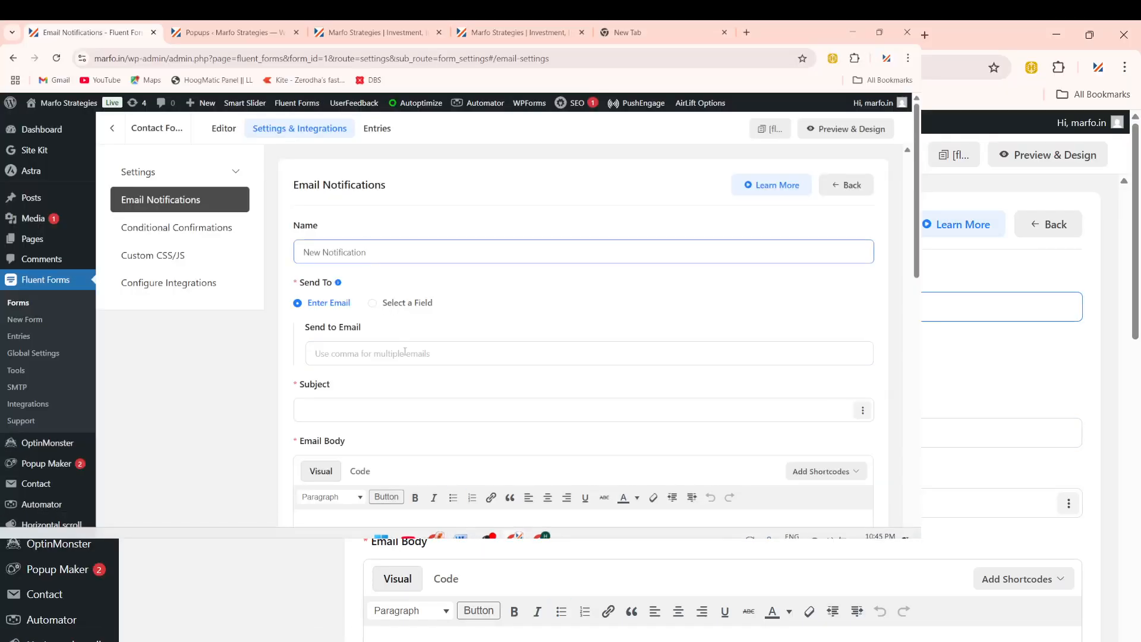
left_click(355, 405)
key("ctrl+v")
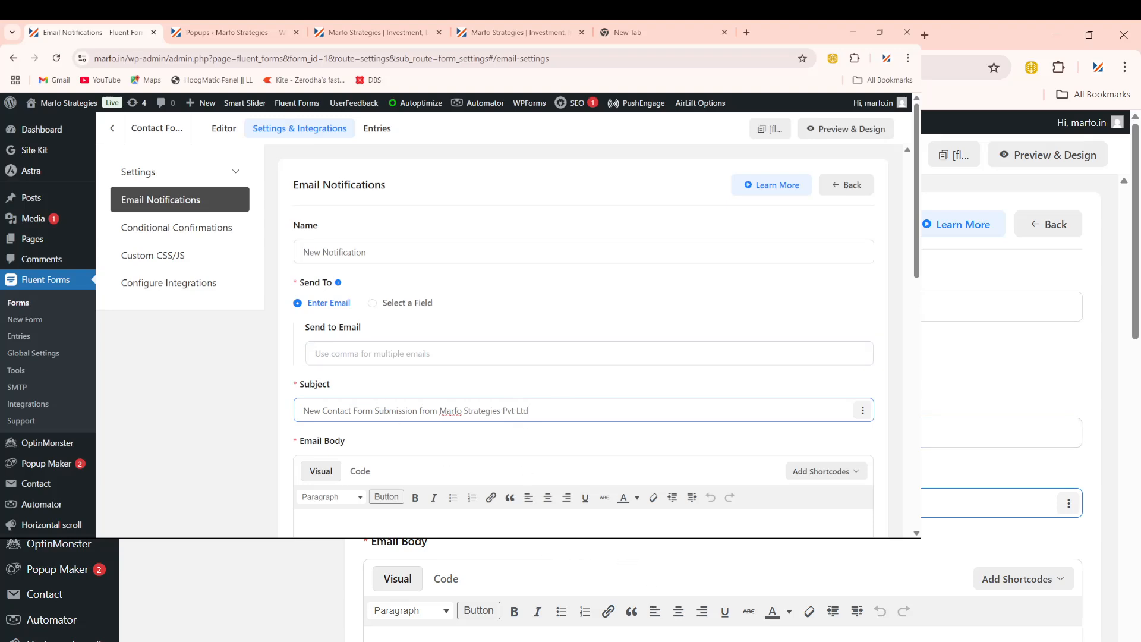
Step: Paste the recipient e-mail address into Send to Email and place the caret in Email Body
mouse_move(672, 538)
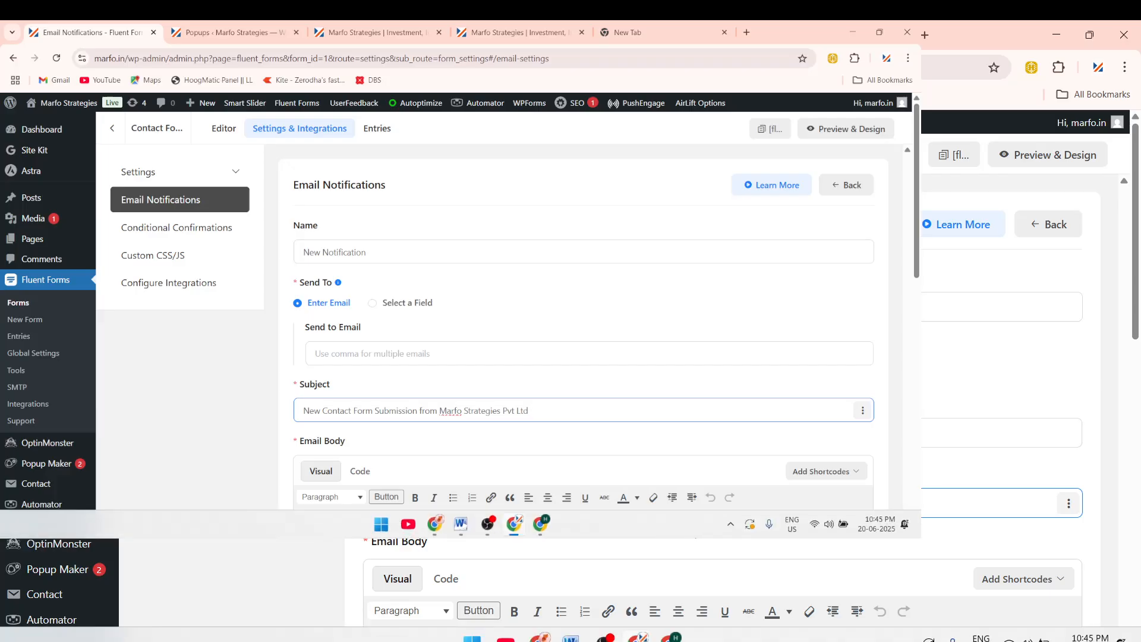
left_click(547, 35)
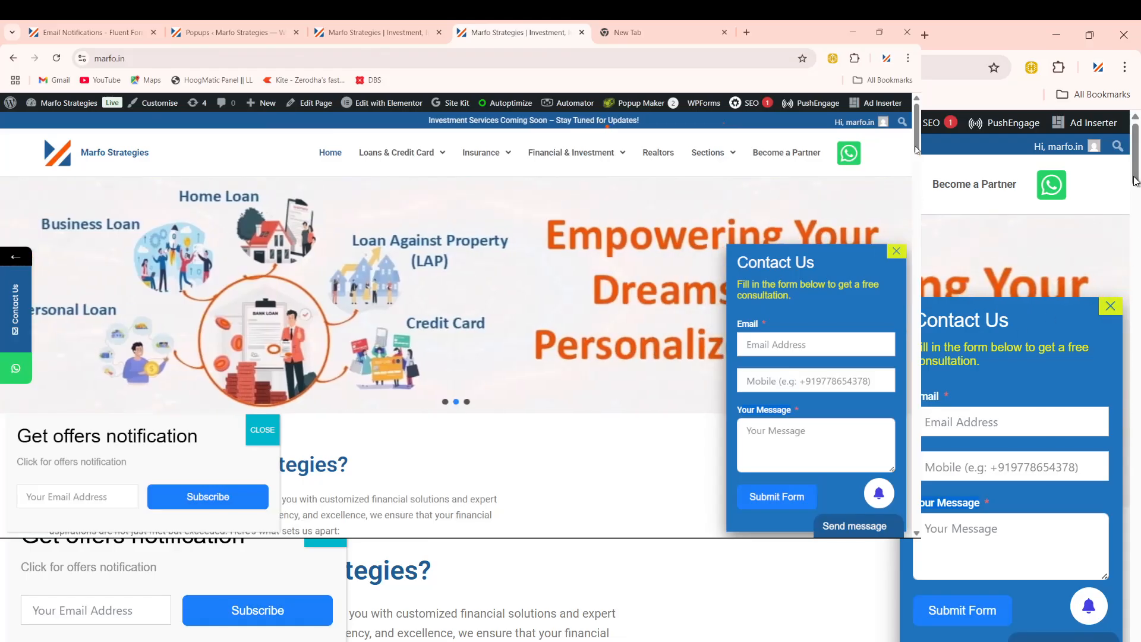
left_click_drag(915, 147, 702, 155)
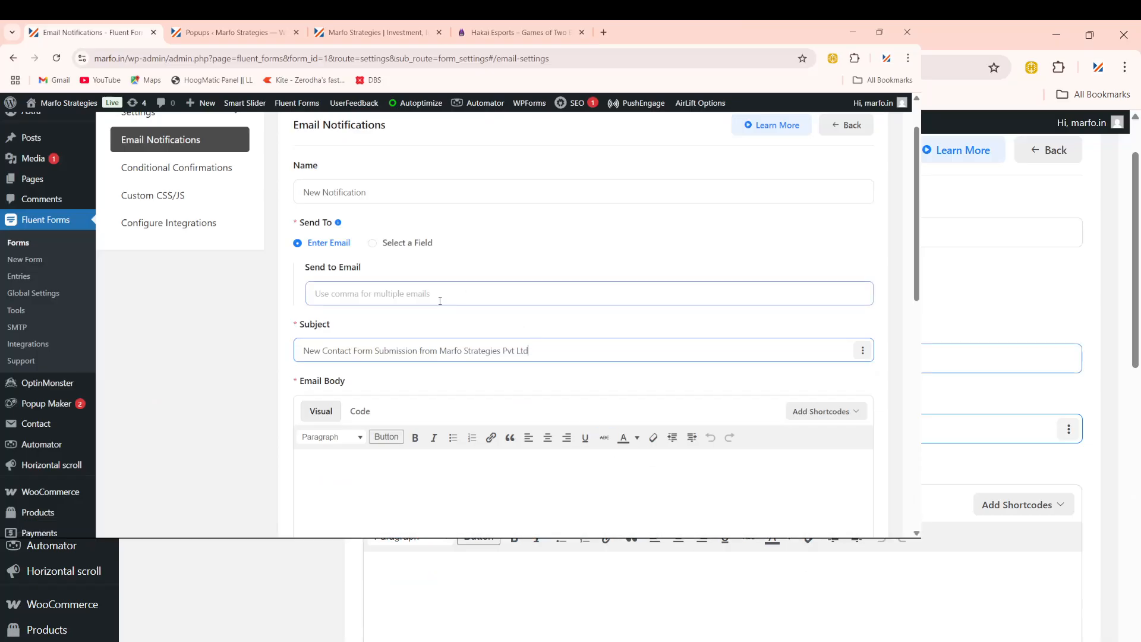
left_click(434, 297)
key("ctrl+v")
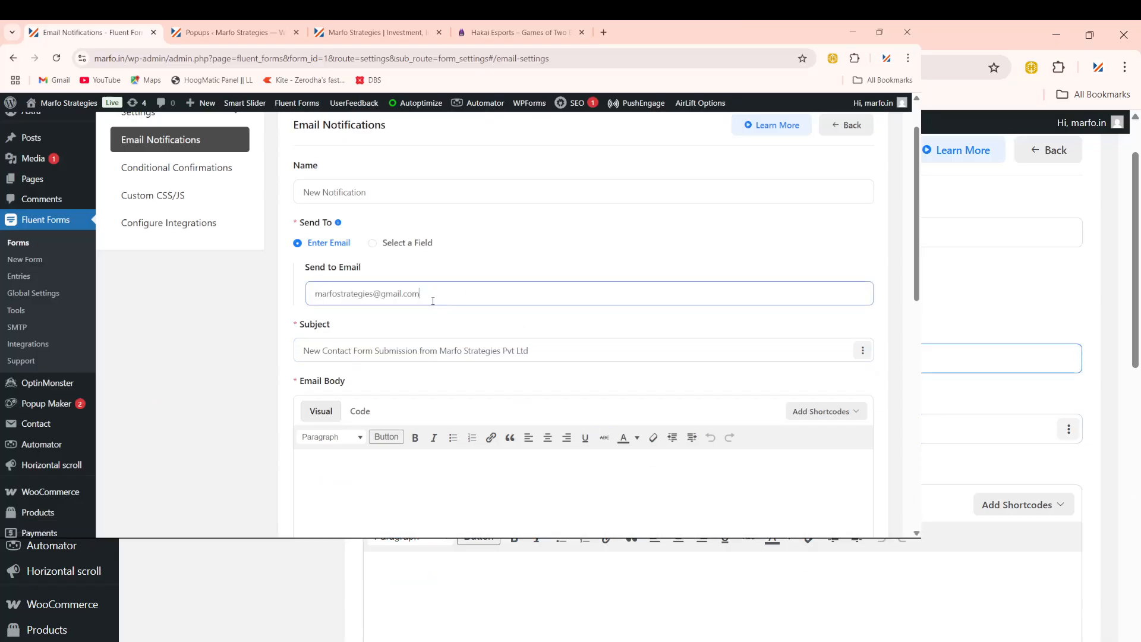
scroll(522, 353, "down", 3)
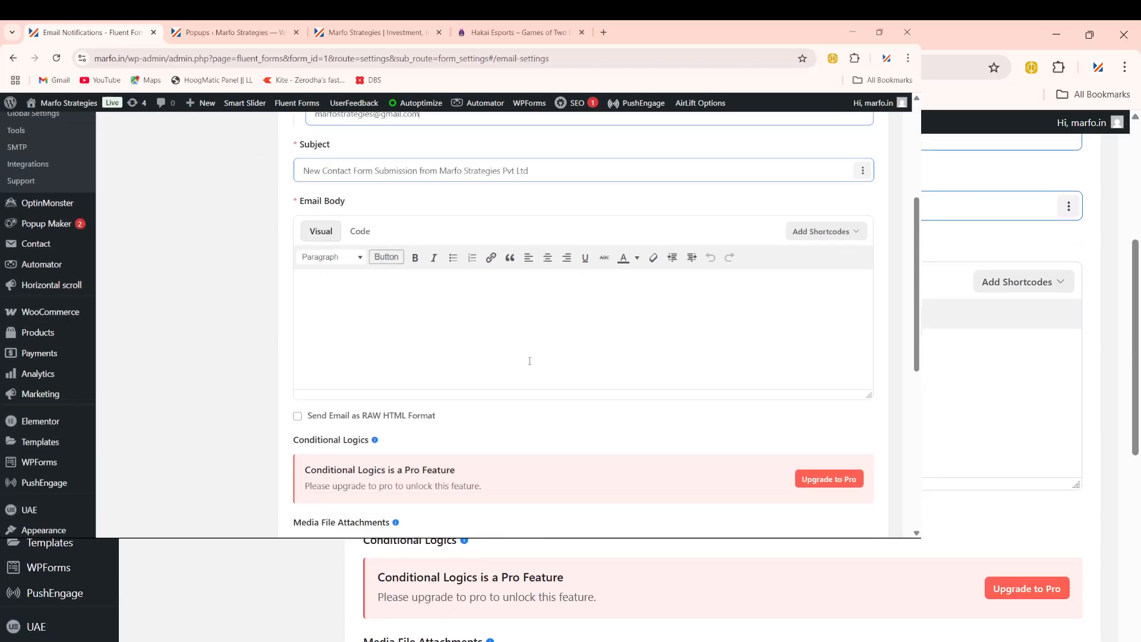
scroll(492, 345, "down", 1)
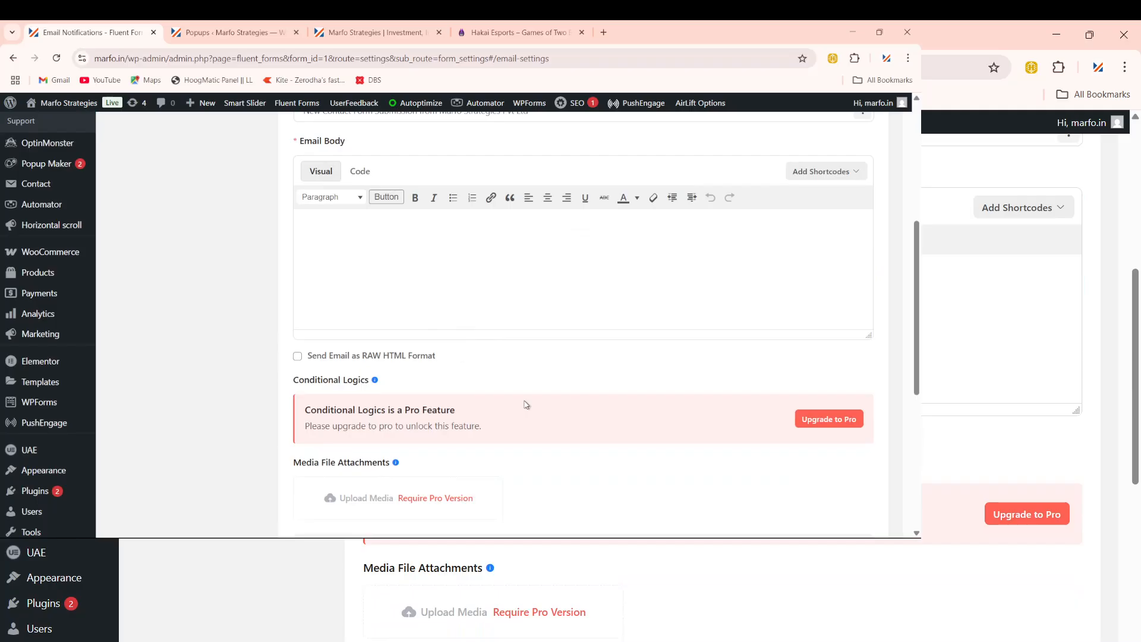
left_click(481, 309)
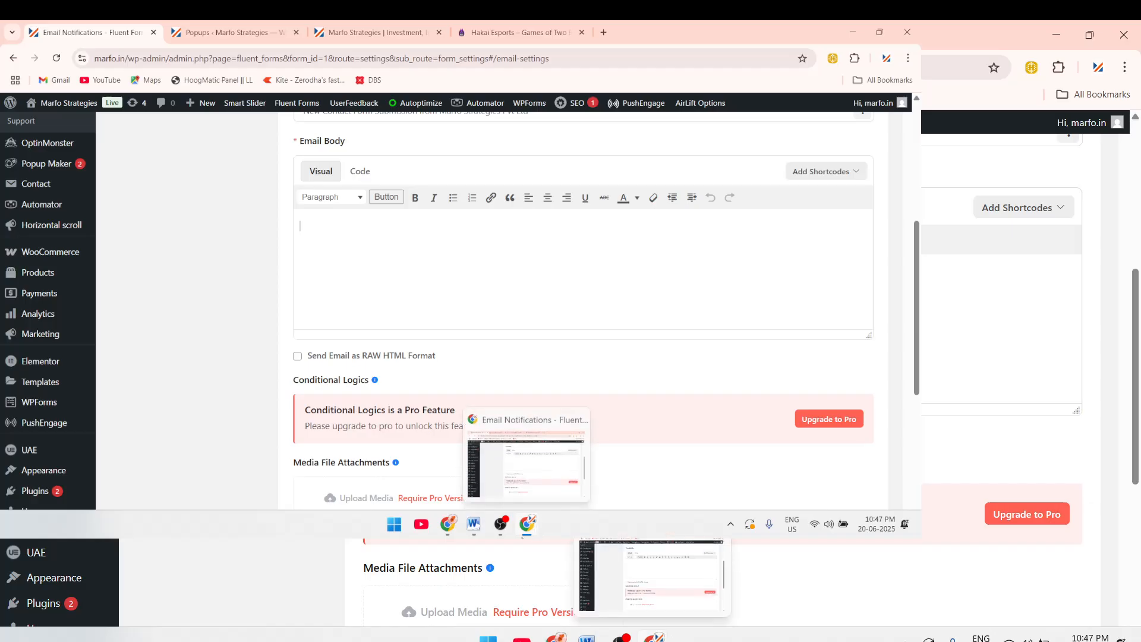
left_click(535, 526)
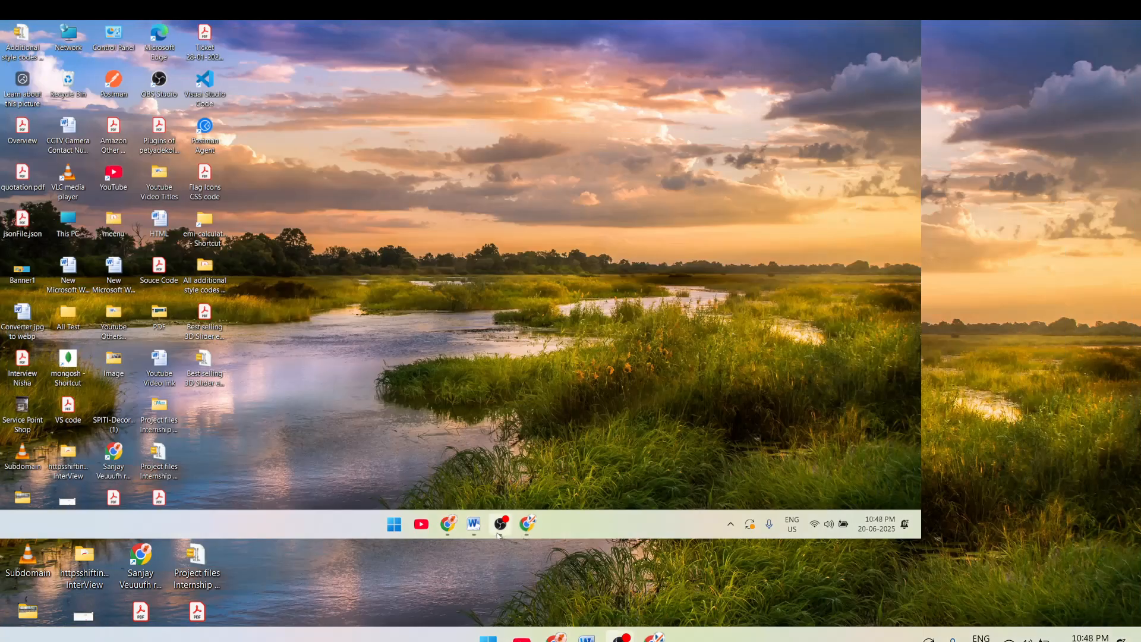
Step: Copy the Word body template, from the received-submission line to {all_data}, and return to the browser
left_click(475, 524)
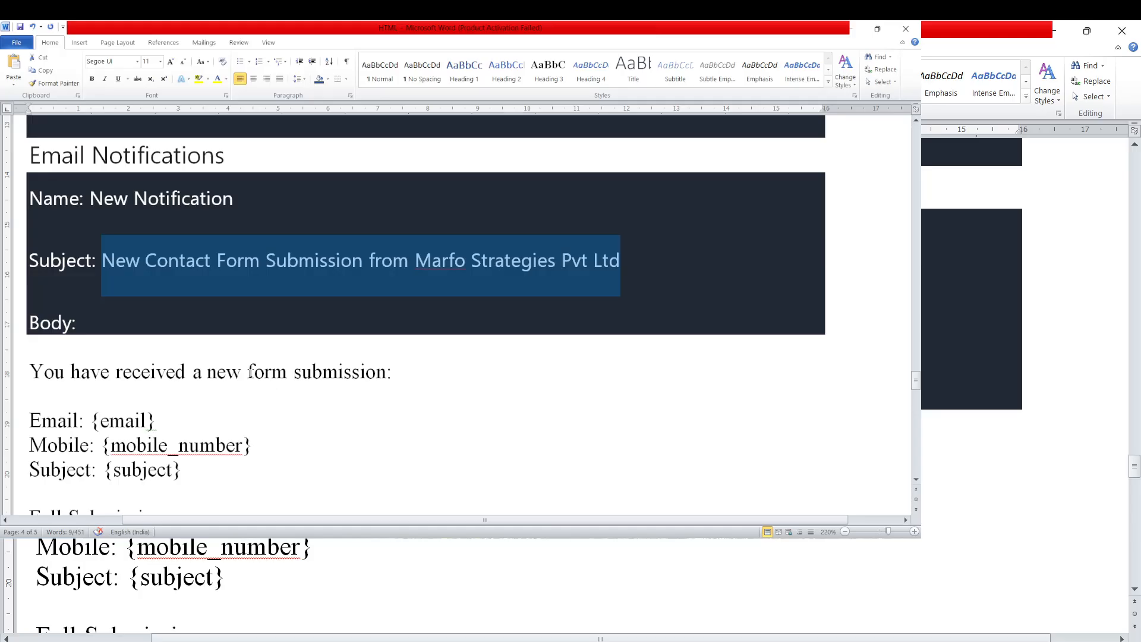
scroll(251, 347, "down", 3)
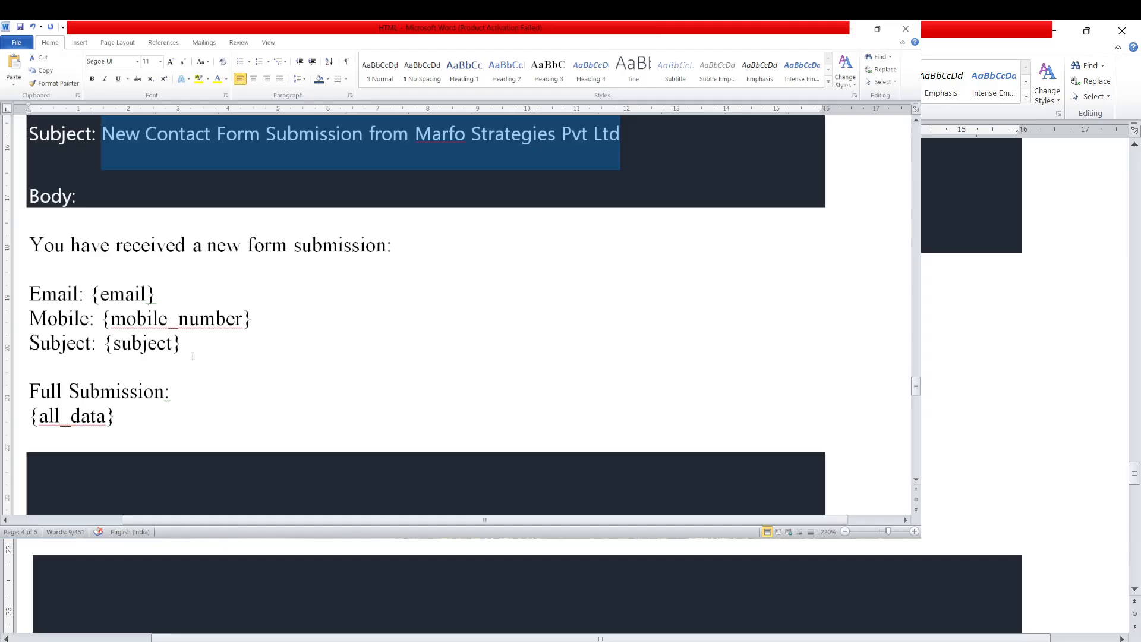
scroll(202, 369, "down", 8)
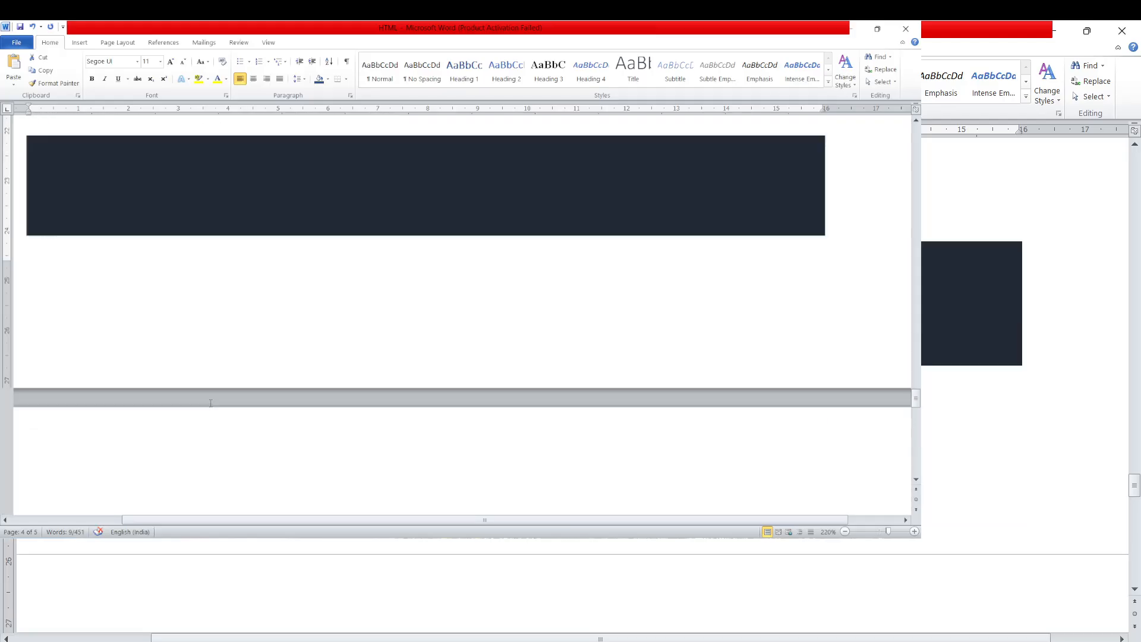
scroll(210, 403, "down", 8)
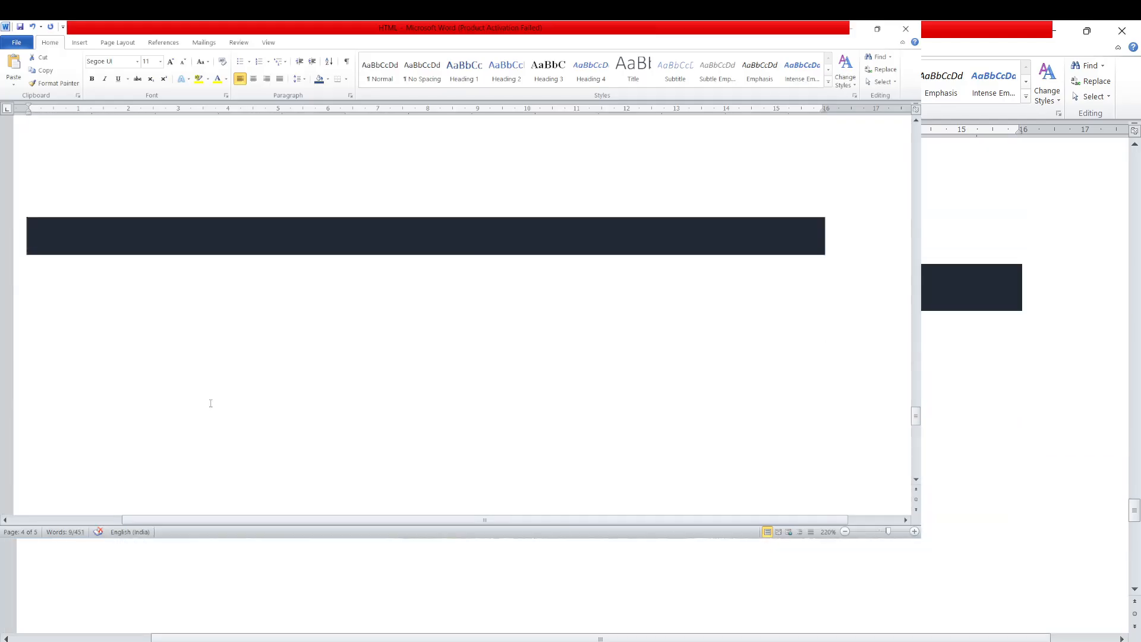
scroll(210, 402, "up", 10)
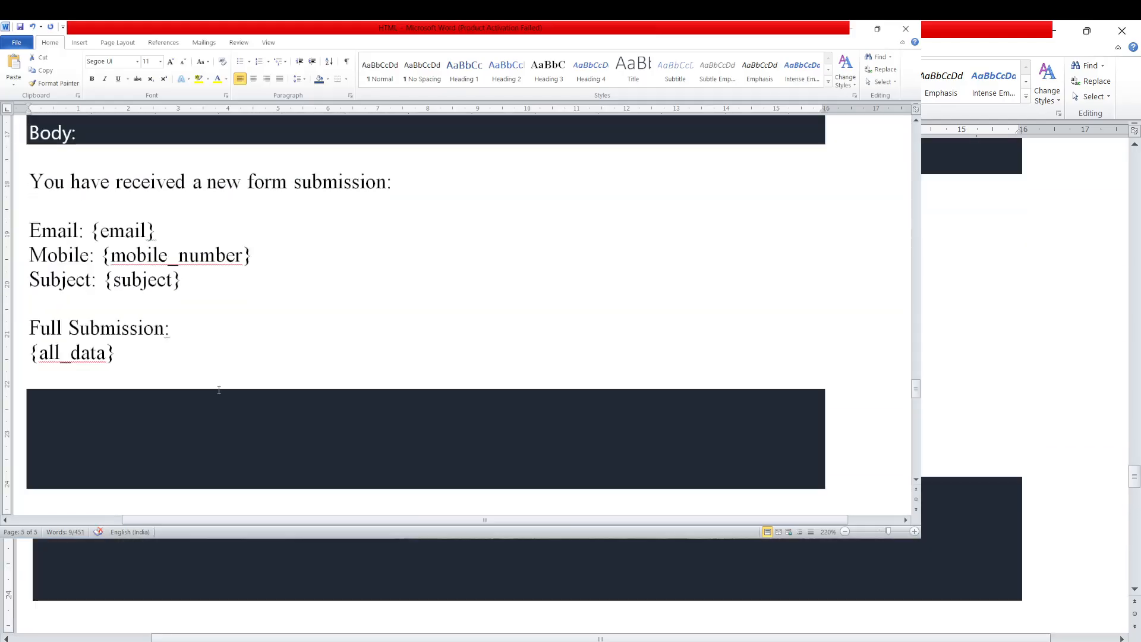
left_click_drag(30, 181, 249, 358)
key("ctrl+c")
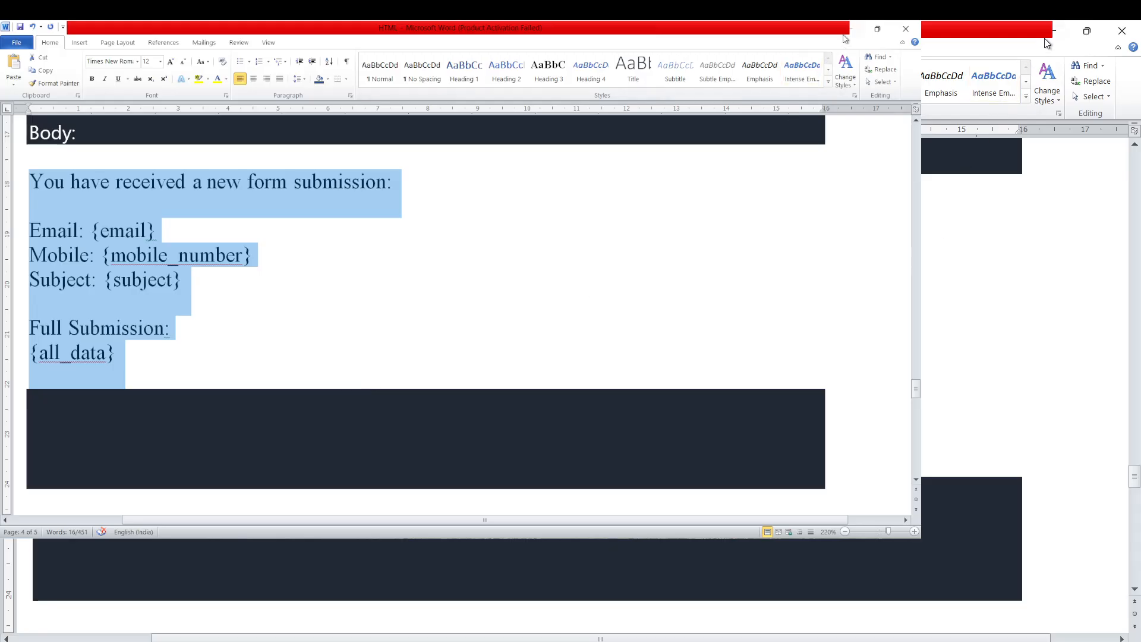
left_click(849, 28)
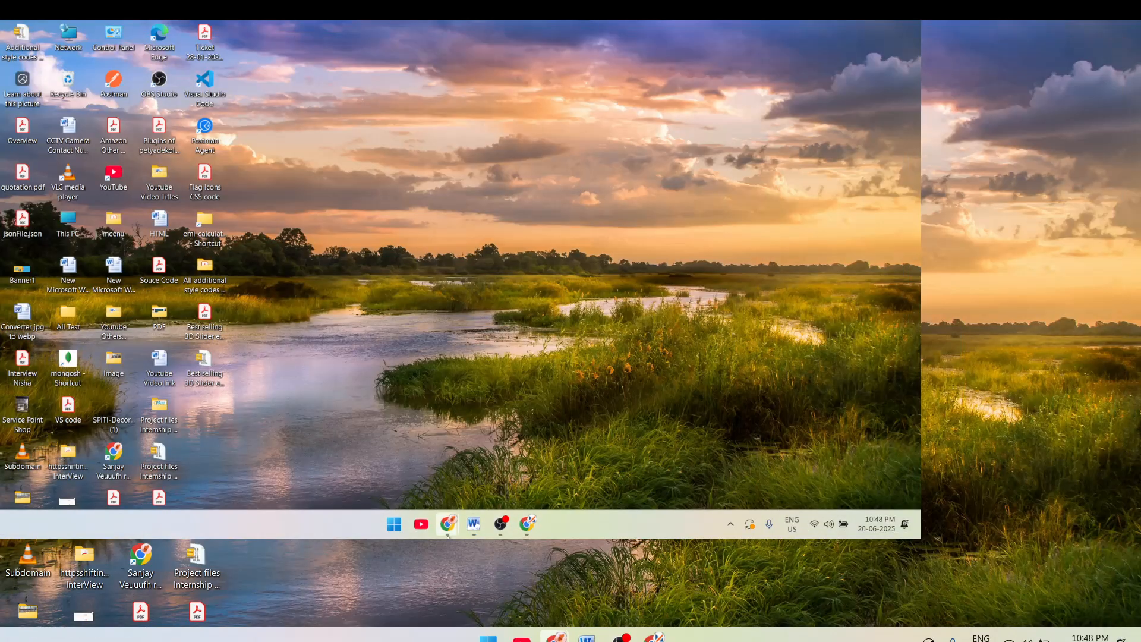
mouse_move(437, 534)
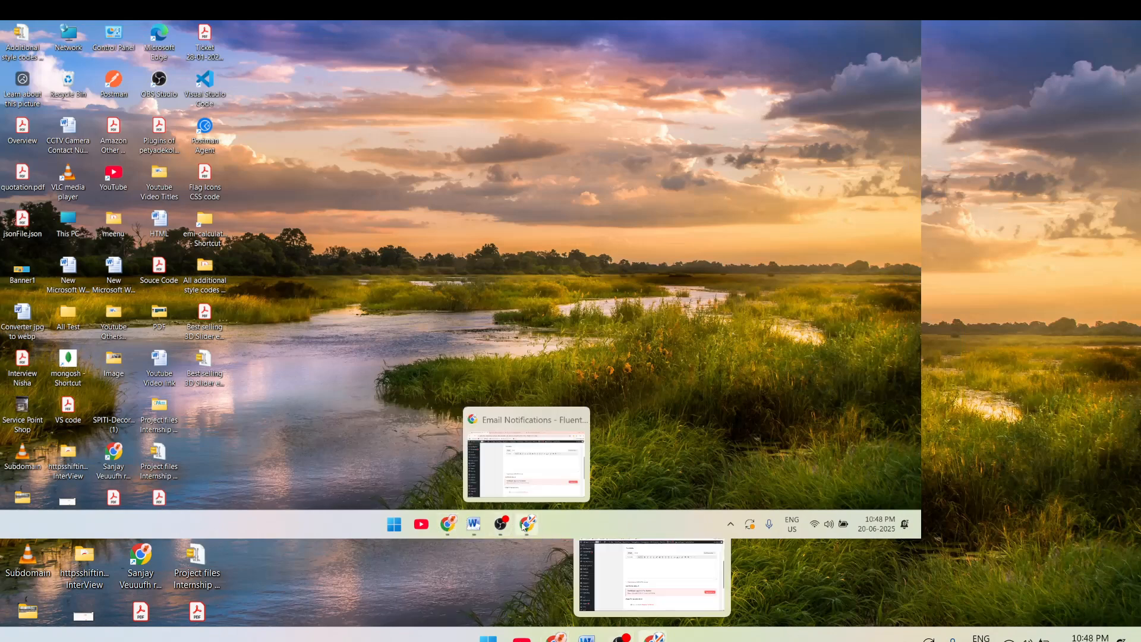
left_click(523, 524)
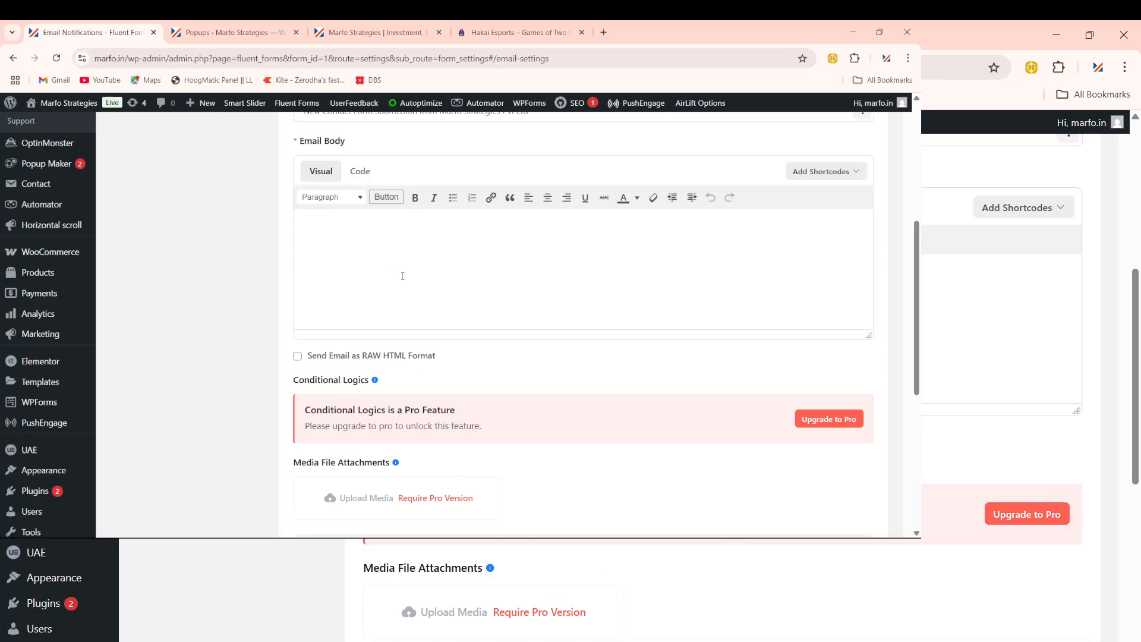
Step: Paste the submission template into Email Body and change its Subject line to 'Message: {message}'
key("ctrl+v")
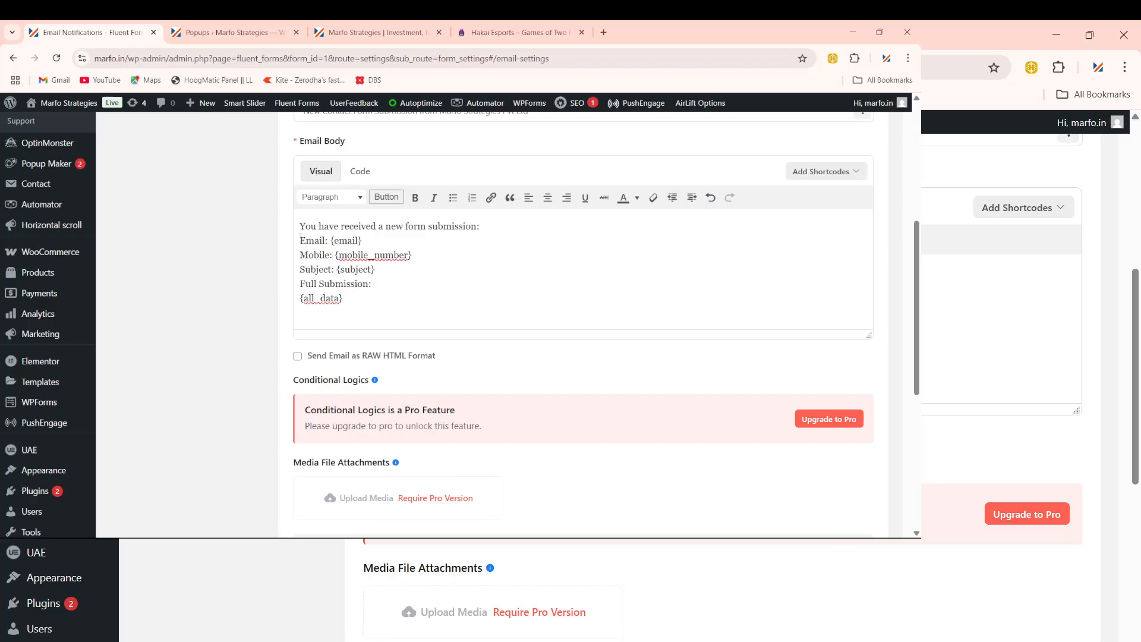
left_click_drag(301, 238, 341, 269)
left_click(333, 269)
key("shift+Left")
key("shift+Left")
key("shift+Left")
key("shift+Left")
key("shift+Left")
key("shift+Left")
key("shift+Left")
type("Message")
key("shift+Left")
key("shift+Left")
key("shift+Left")
key("shift+Left")
key("shift+Left")
key("shift+Left")
key("shift+Left")
type("M")
key("BackSpace")
type("message")
Step: Save the enabled email notification
scroll(548, 381, "down", 2)
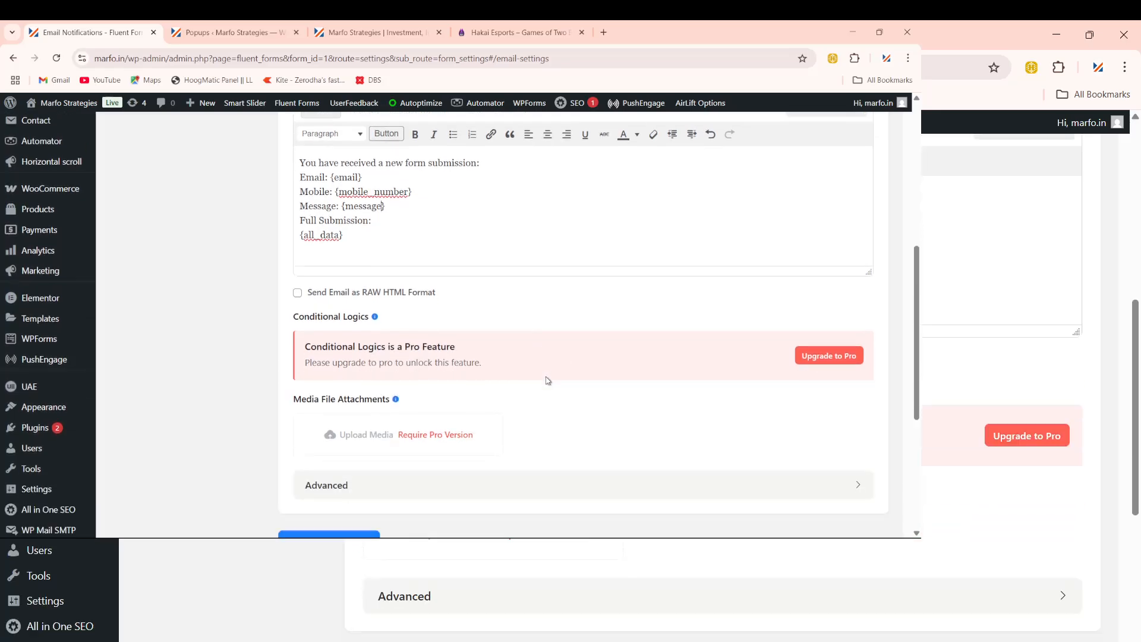
scroll(548, 381, "down", 1)
left_click(336, 425)
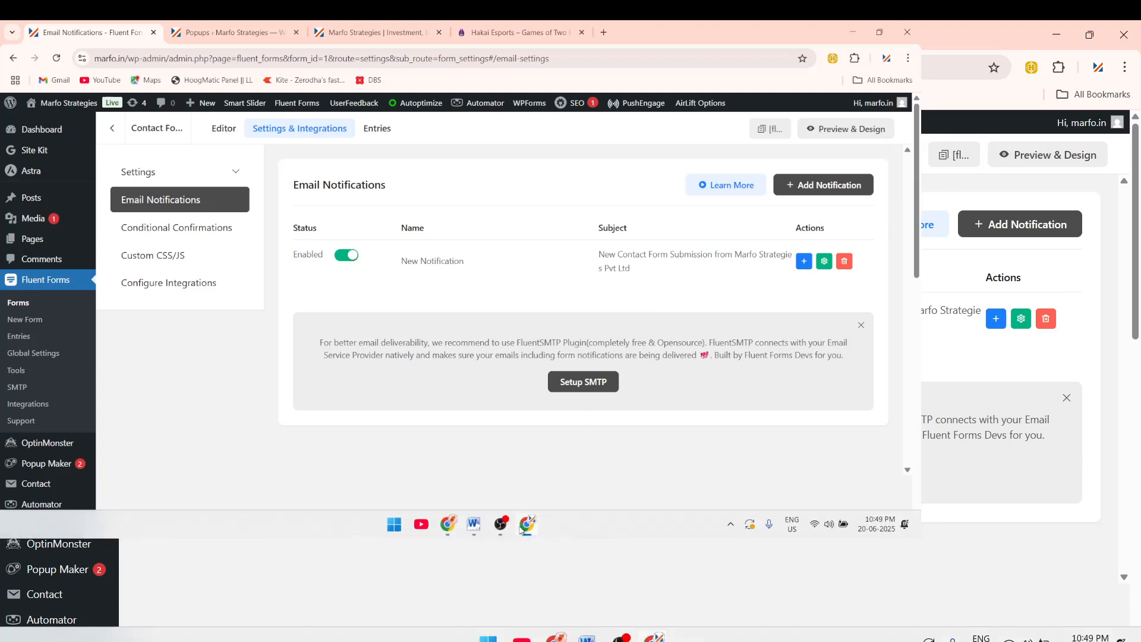
Step: Switch back to the Word notes and scroll to the country-code phone-validation script
left_click(474, 523)
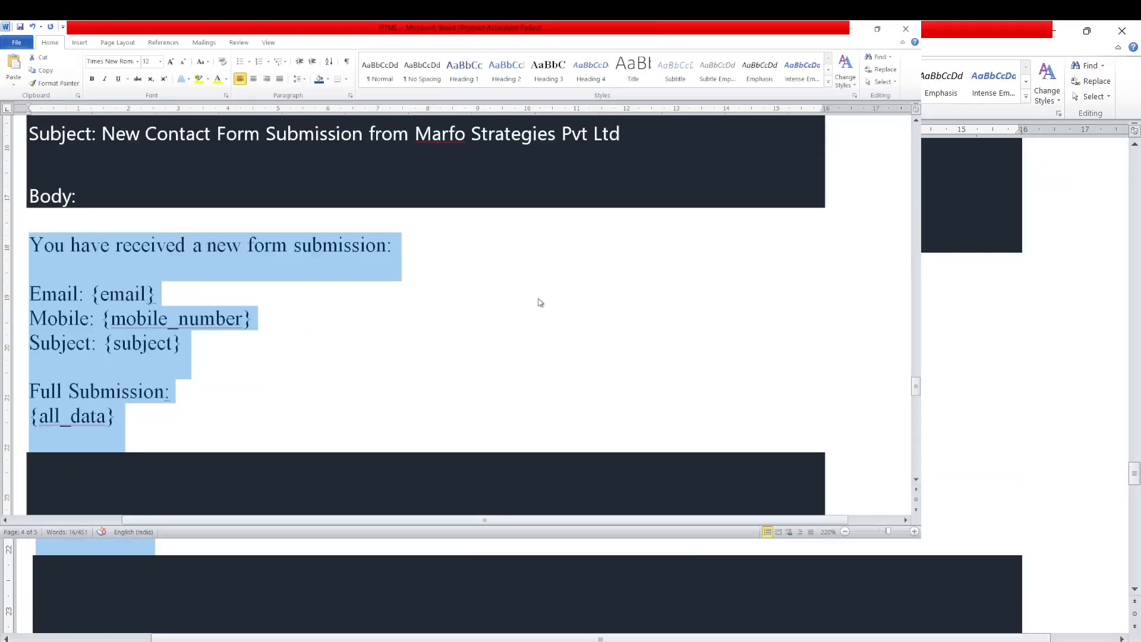
scroll(541, 300, "up", 5)
scroll(546, 298, "up", 3)
scroll(545, 298, "down", 4)
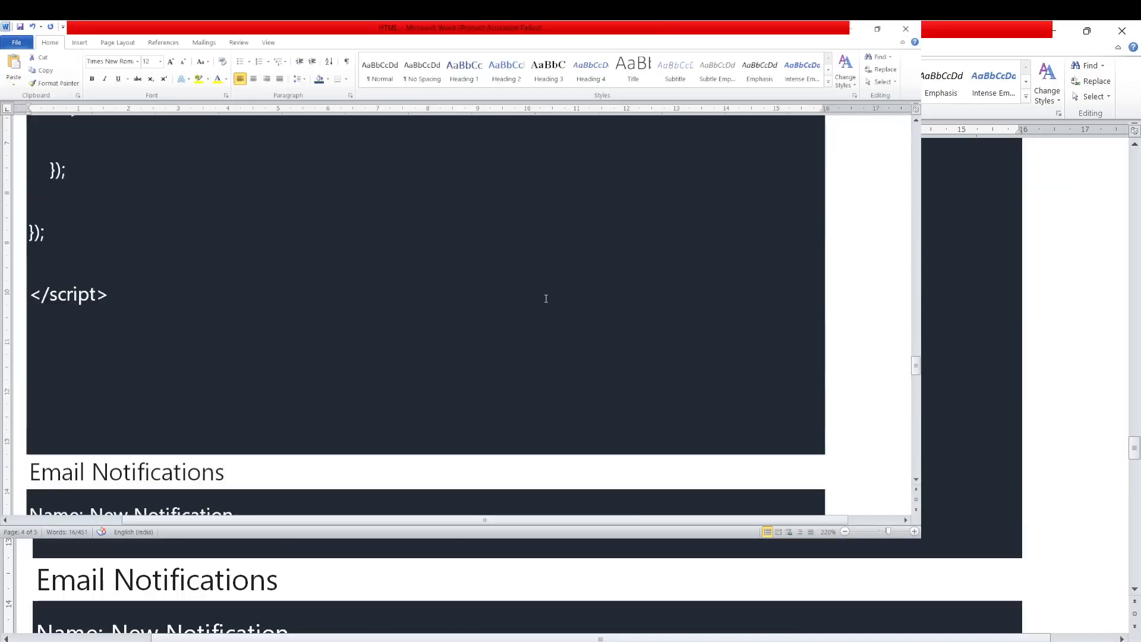
scroll(545, 299, "up", 3)
Step: Select and copy the commented script block, then bring the WordPress browser back
left_click(120, 293)
key("shift+Up")
key("shift+Up")
key("shift+Up")
key("shift+Up")
key("shift+Up")
key("shift+Up")
key("shift+Up")
key("shift+Up")
key("shift+Up")
key("shift+Up")
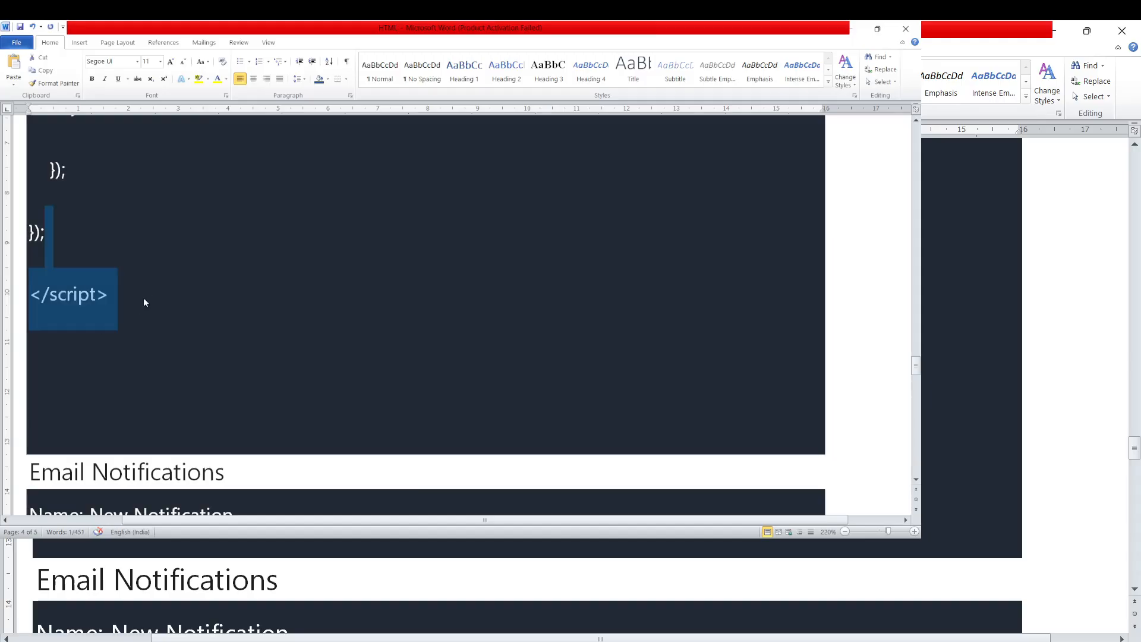
key("shift+Up")
key("shift+Up")
key("shift+Up")
key("shift+Up")
key("shift+Up")
key("shift+Up")
key("shift+Up")
key("shift+Up")
key("shift+Up")
key("shift+Up")
key("shift+Up")
key("shift+Up")
key("shift+Up")
key("shift+Up")
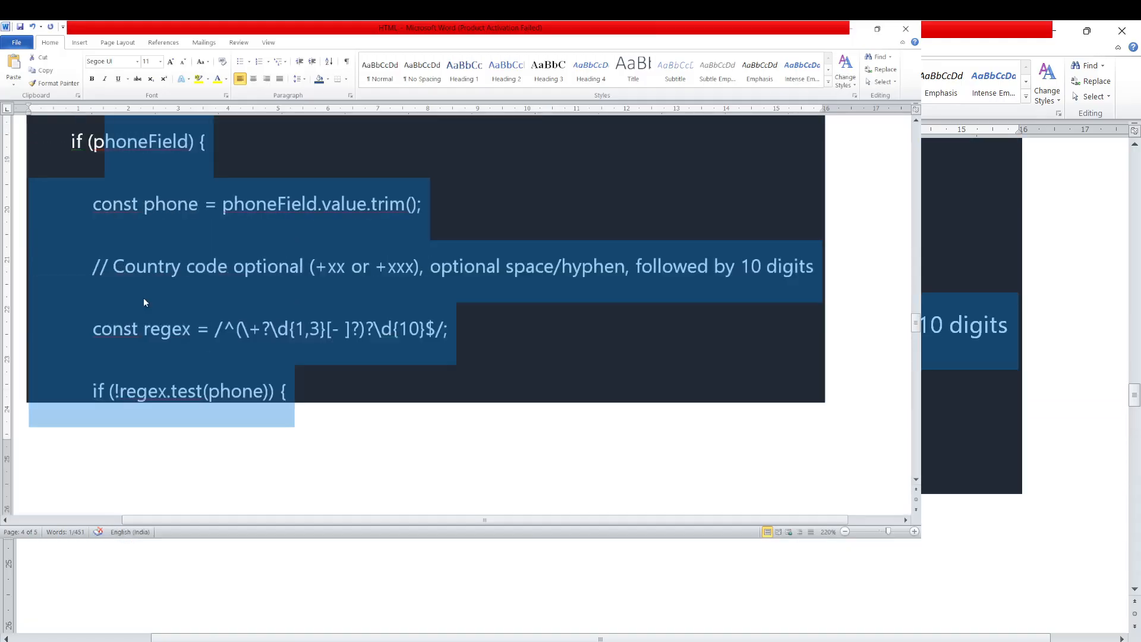
key("shift+Up")
key("shift+Up")
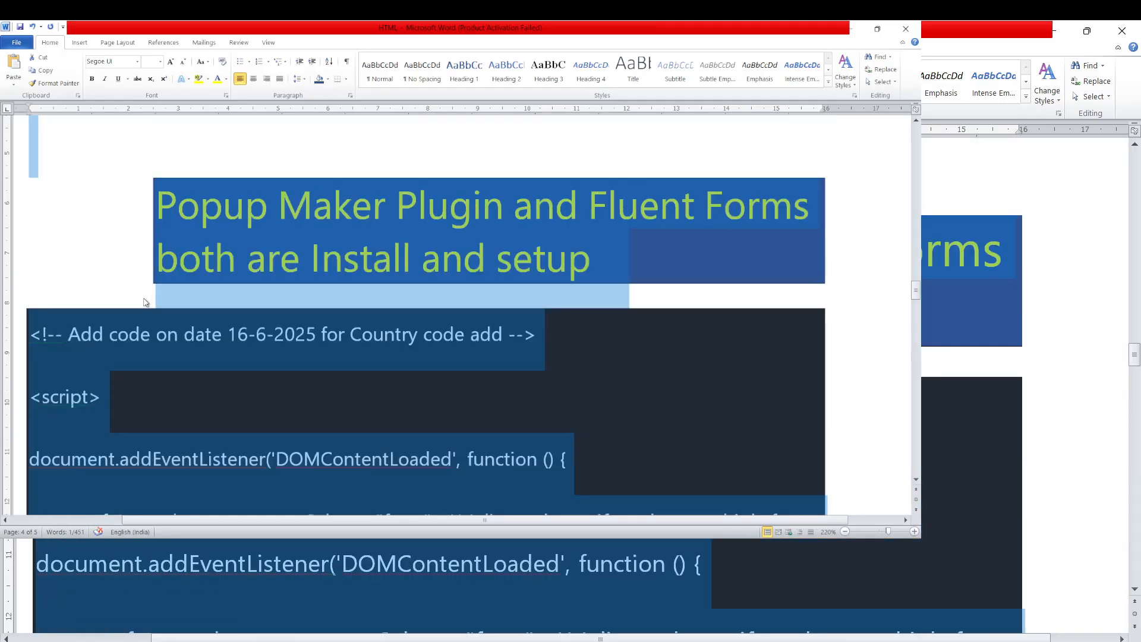
key("shift+Down")
key("shift+Down")
key("shift+Down")
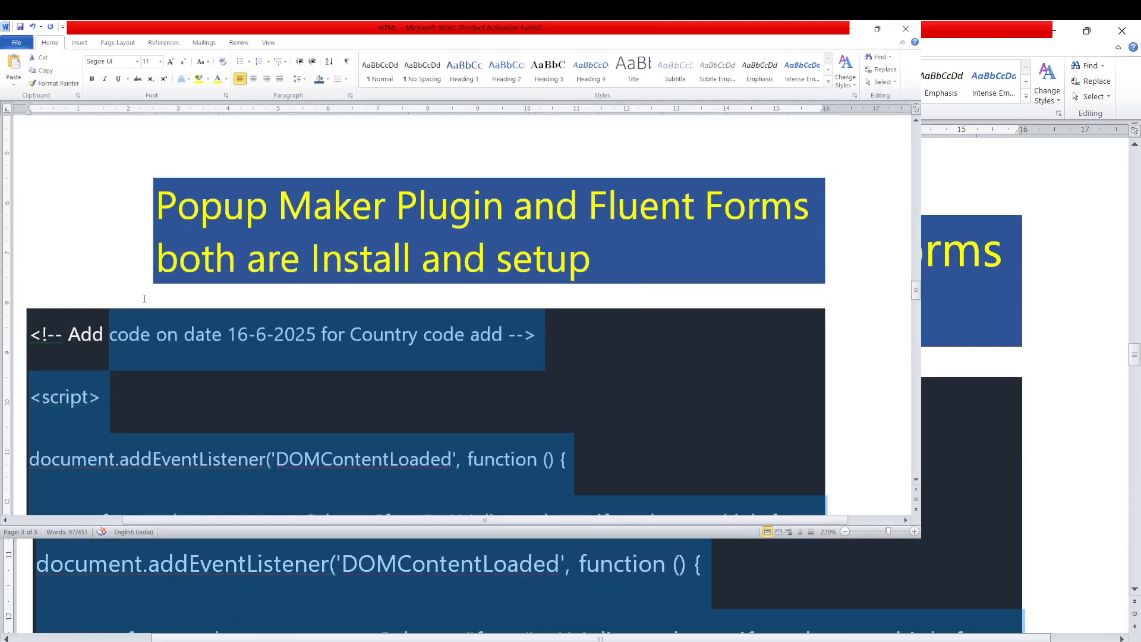
key("shift+Up")
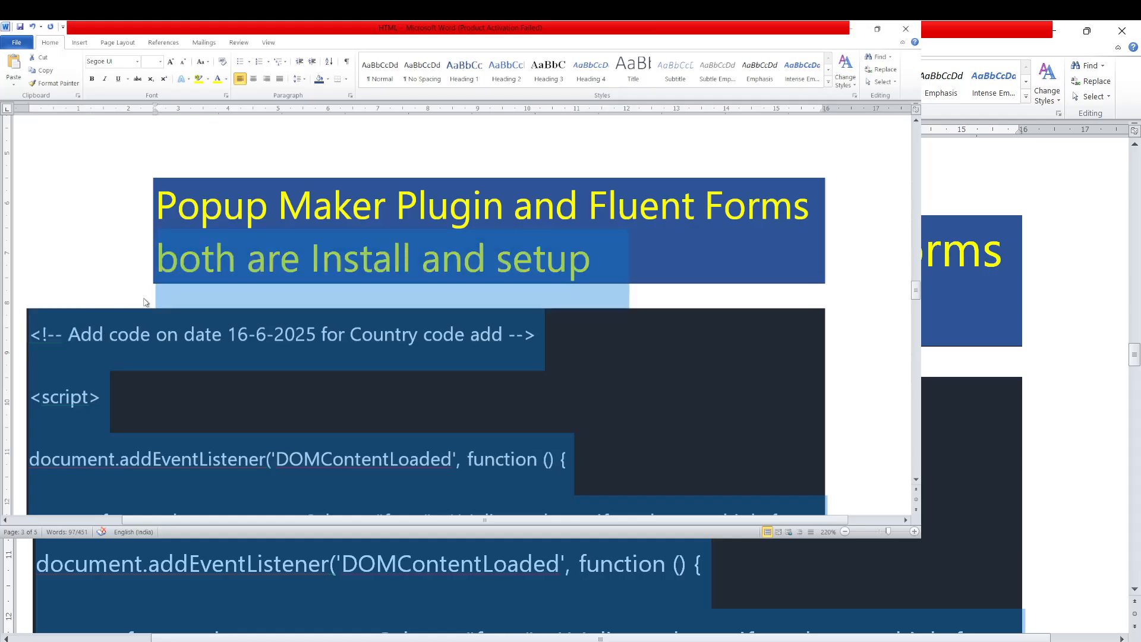
key("shift+Down")
key("shift+Left")
key("shift+Left")
key("shift+Left")
key("shift+Left")
key("shift+Left")
key("shift+Left")
key("shift+Left")
key("shift+Left")
key("shift+Left")
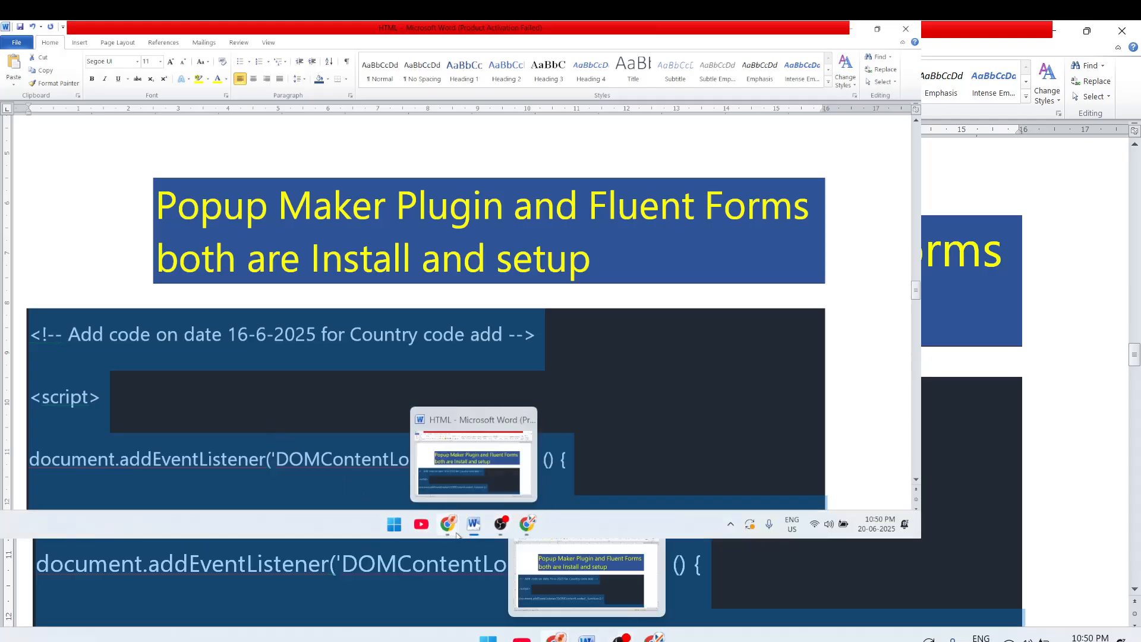
left_click(449, 527)
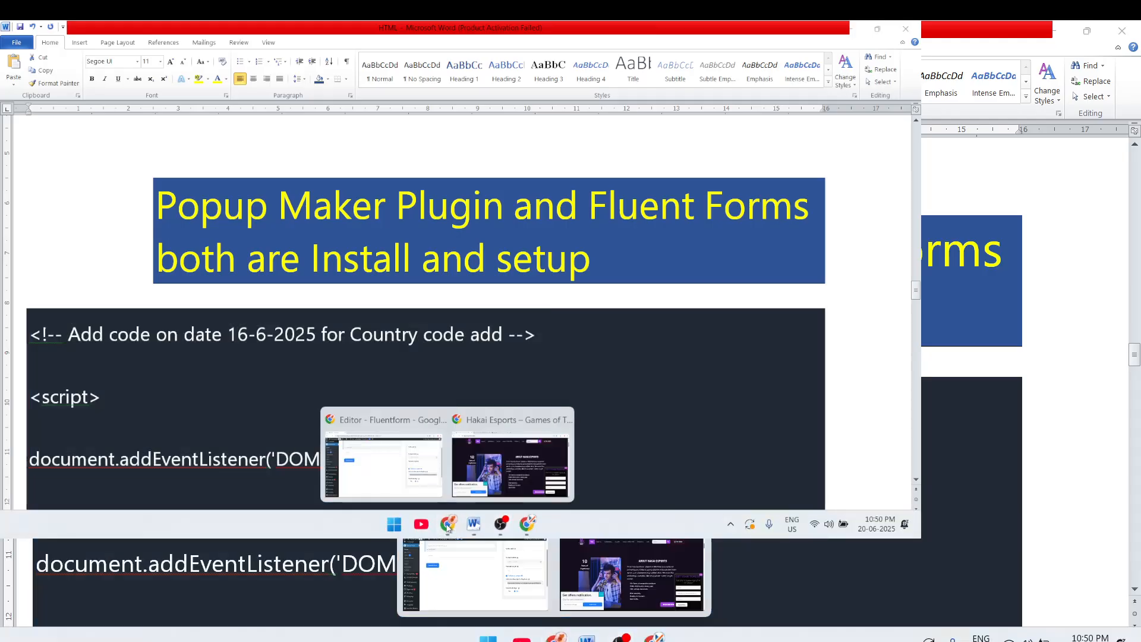
left_click(528, 524)
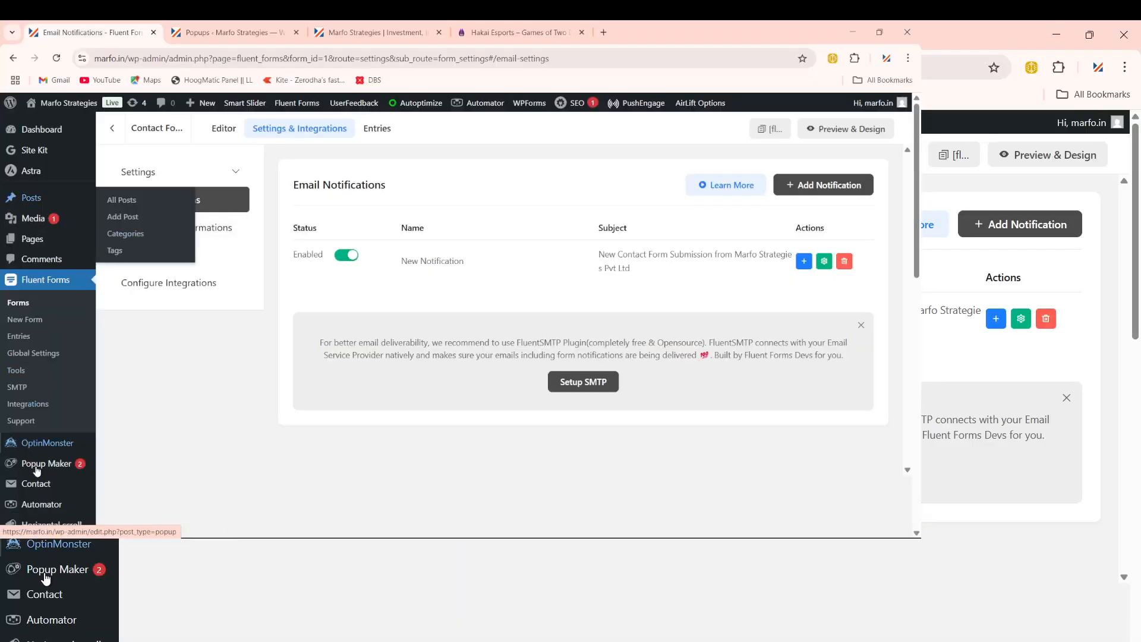
Step: Open the Astra theme's footer.php in the Theme File Editor
scroll(37, 471, "down", 7)
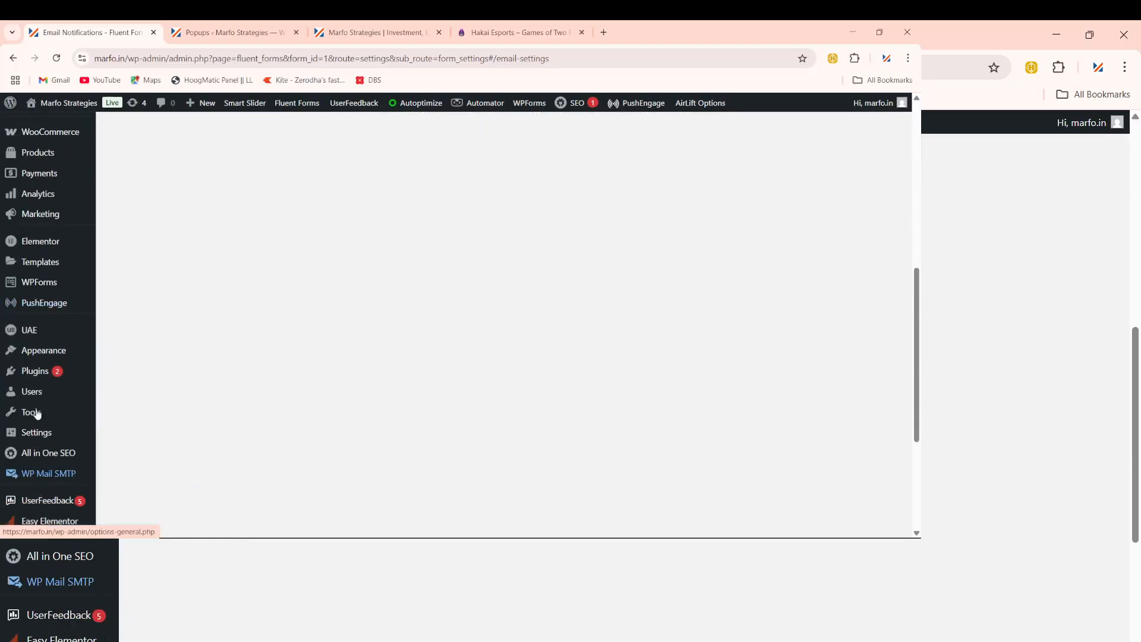
mouse_move(30, 355)
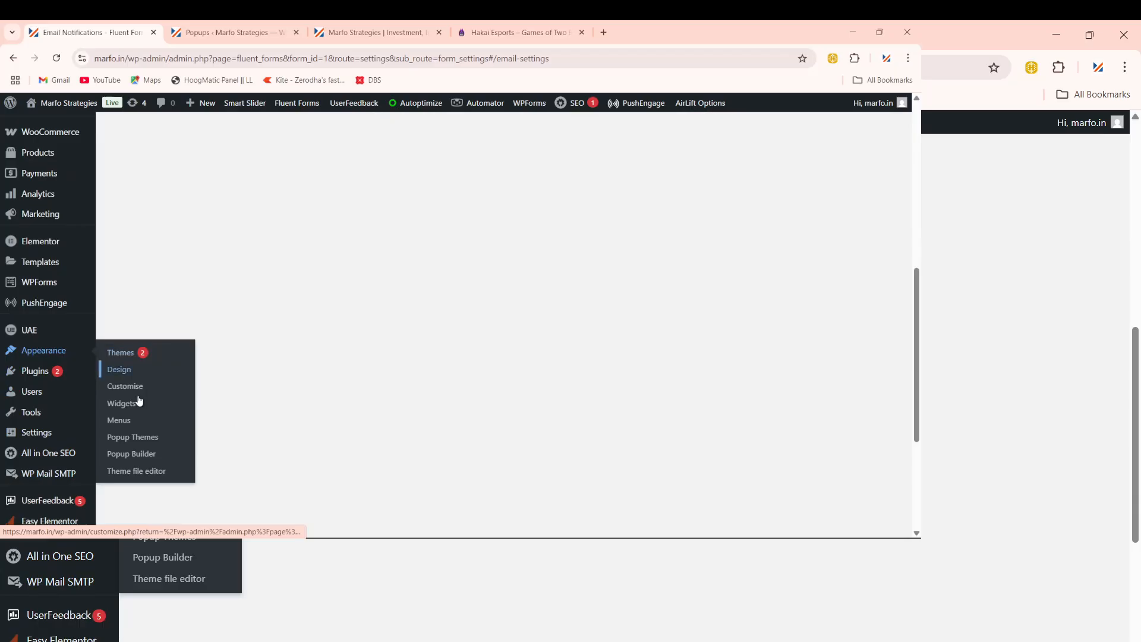
left_click(131, 471)
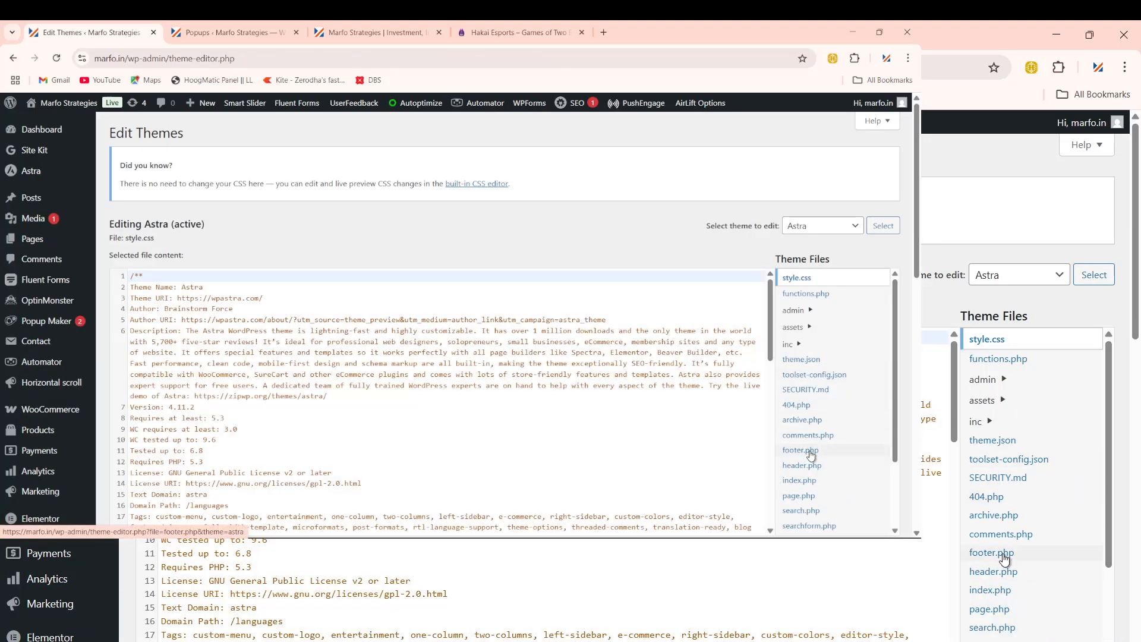
left_click(1002, 558)
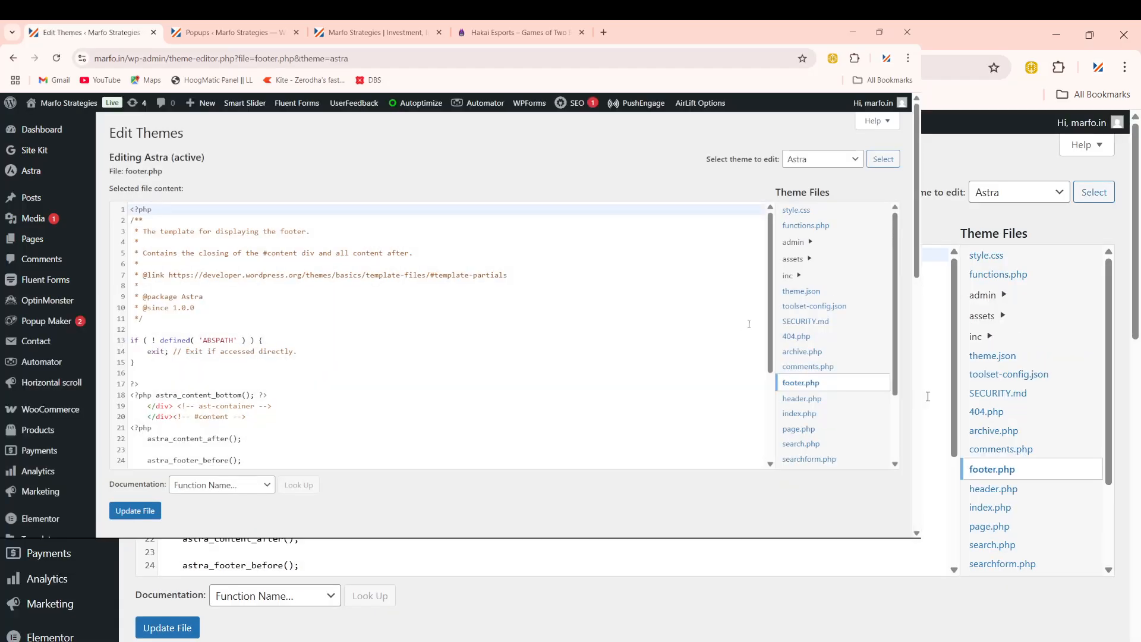
Step: Insert blank lines above the closing body tag and paste the phone-validation script there
scroll(713, 416, "down", 3)
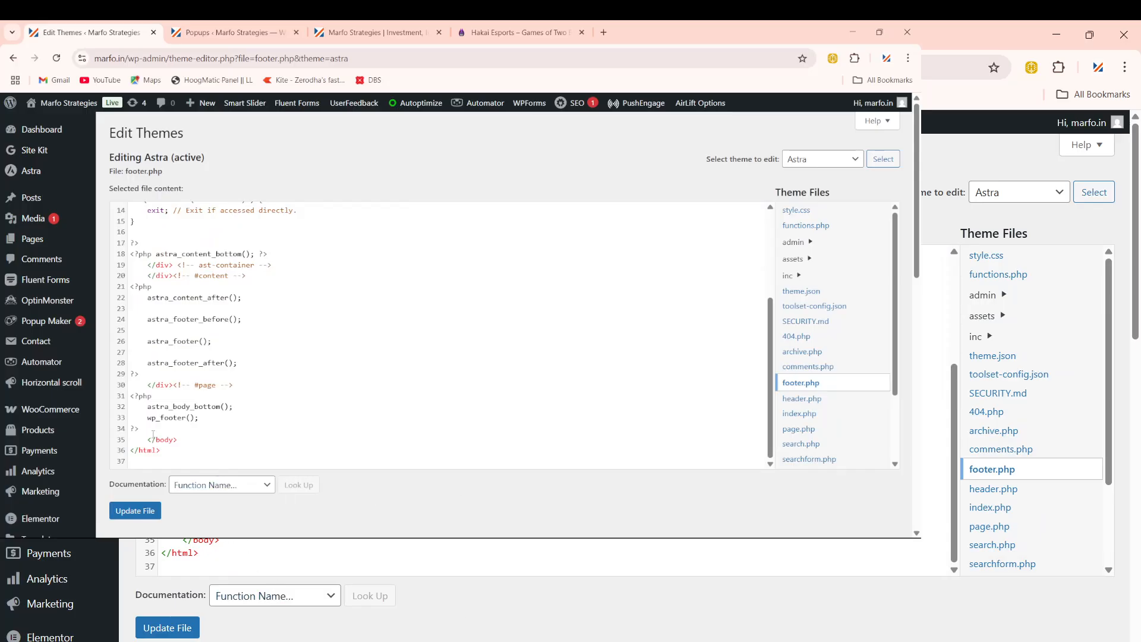
left_click_drag(148, 439, 195, 453)
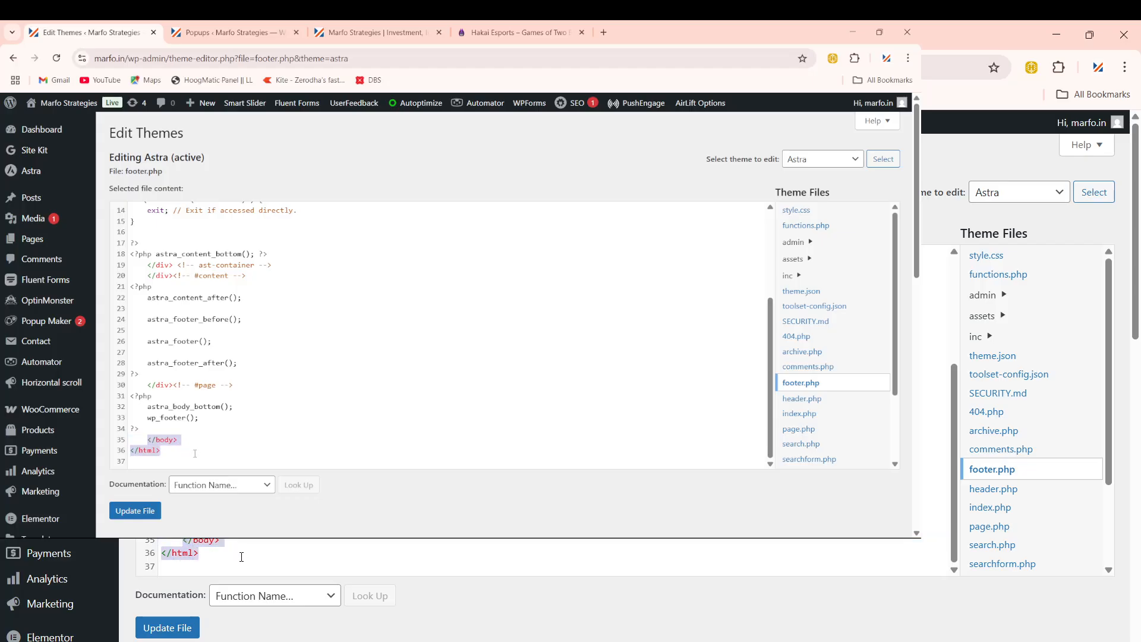
left_click(142, 429)
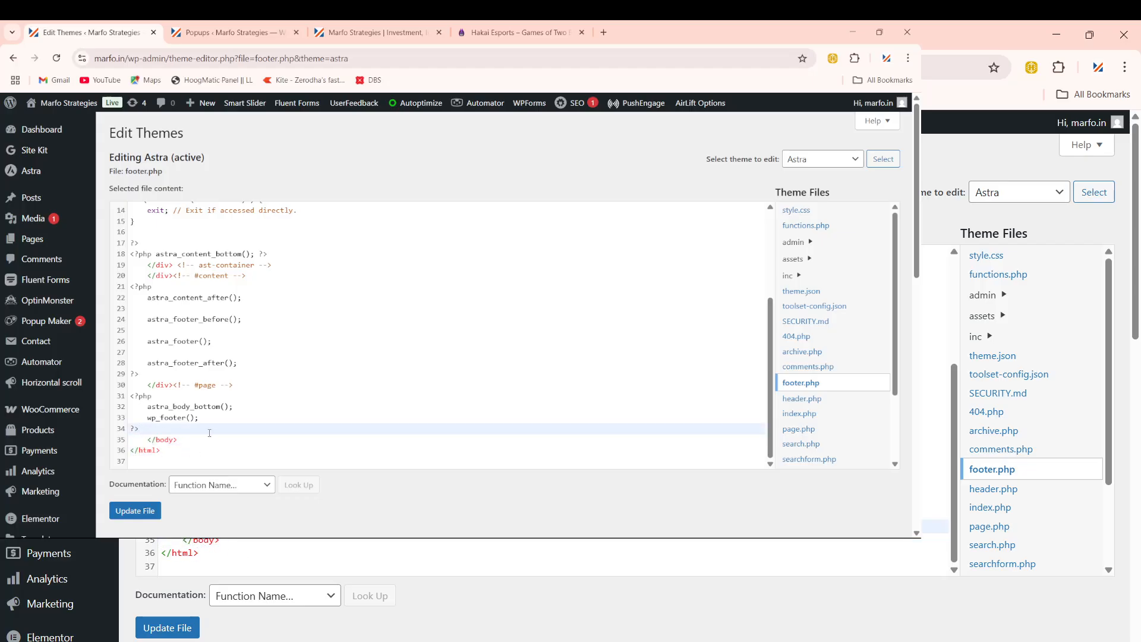
key("Return")
key("Return")
key("Return")
key("Return")
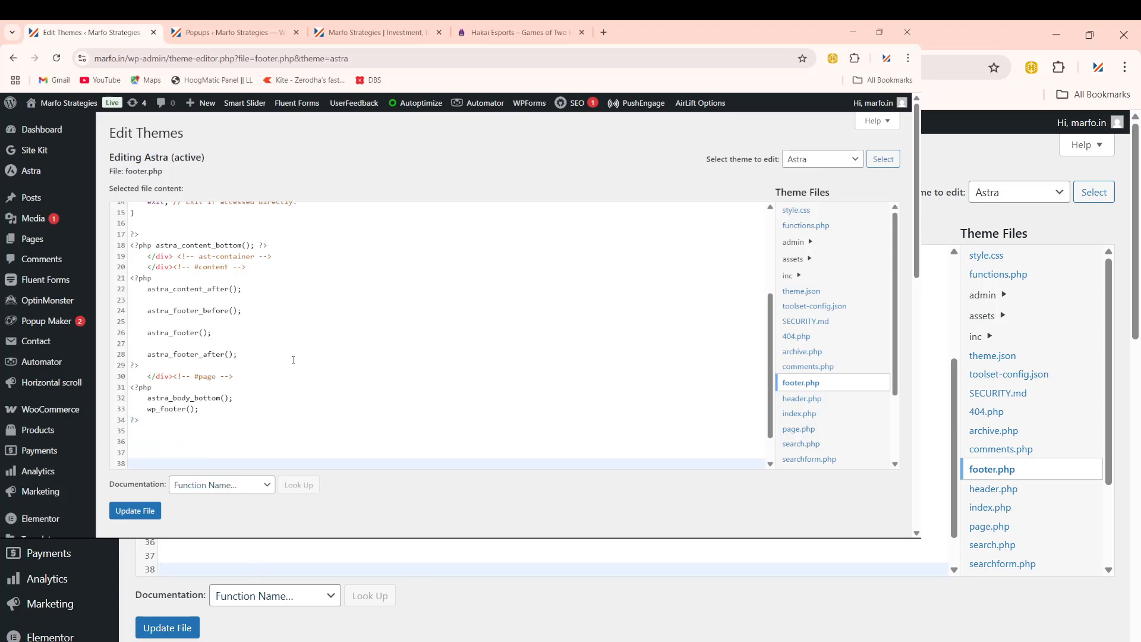
scroll(249, 394, "down", 1)
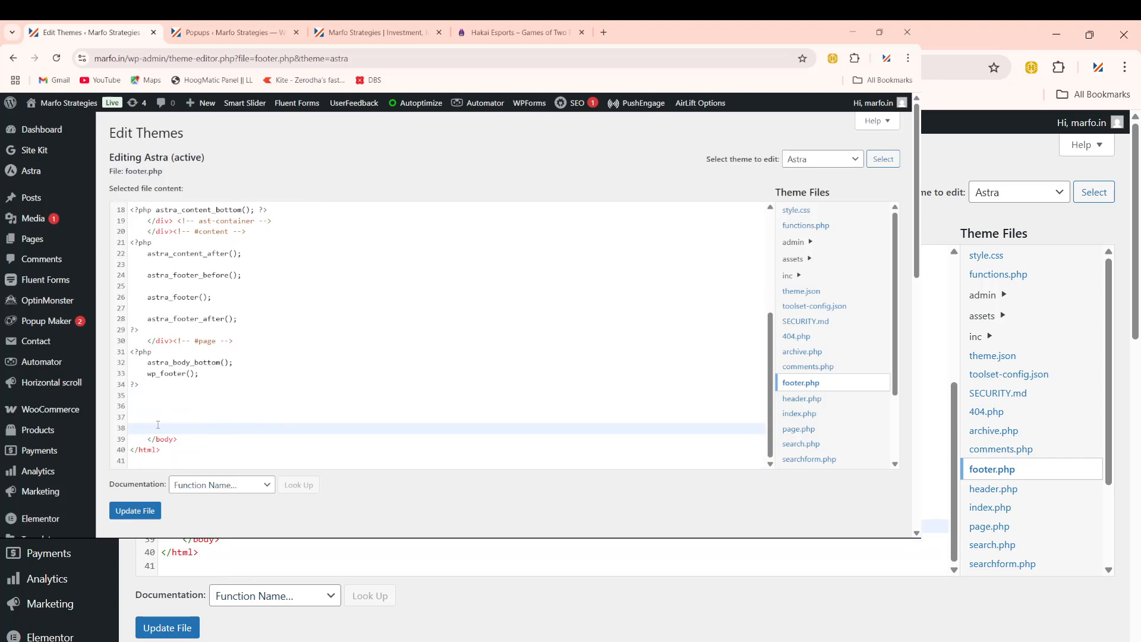
left_click(153, 411)
key("Return")
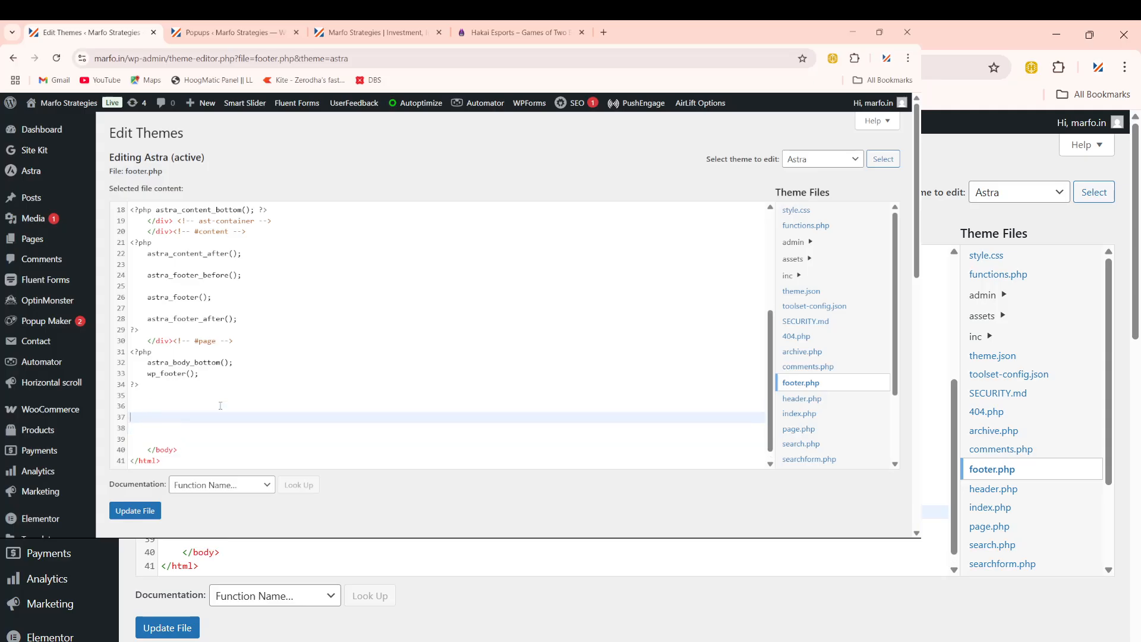
key("ctrl+v")
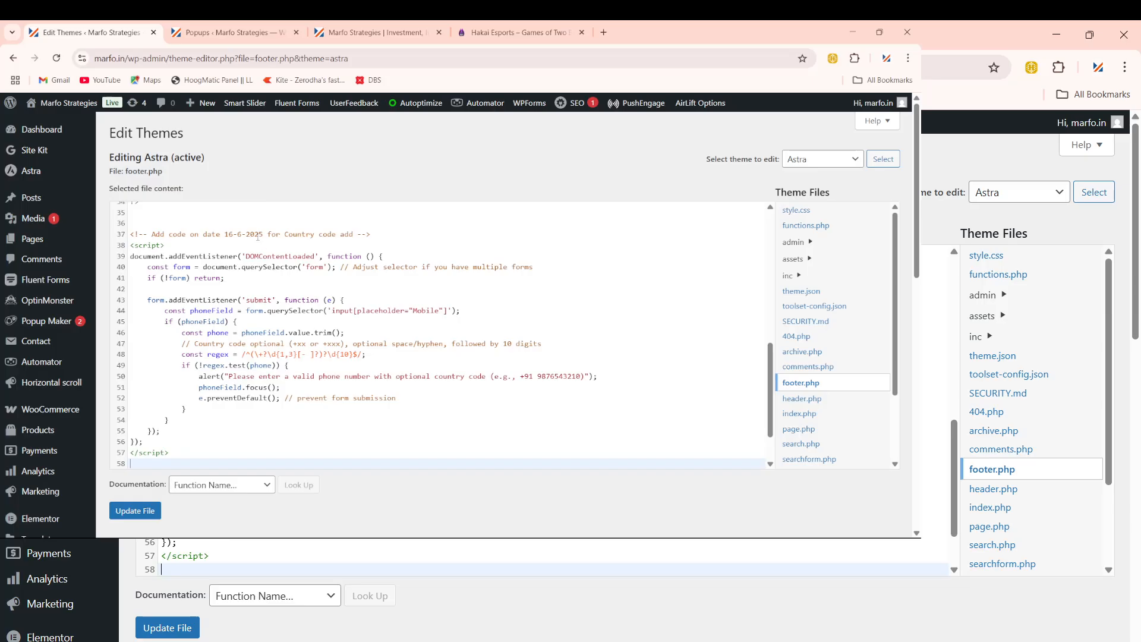
Step: Change the script comment's date to 20-6-2025 and select that comment line
left_click(234, 235)
key("BackSpace")
key("BackSpace")
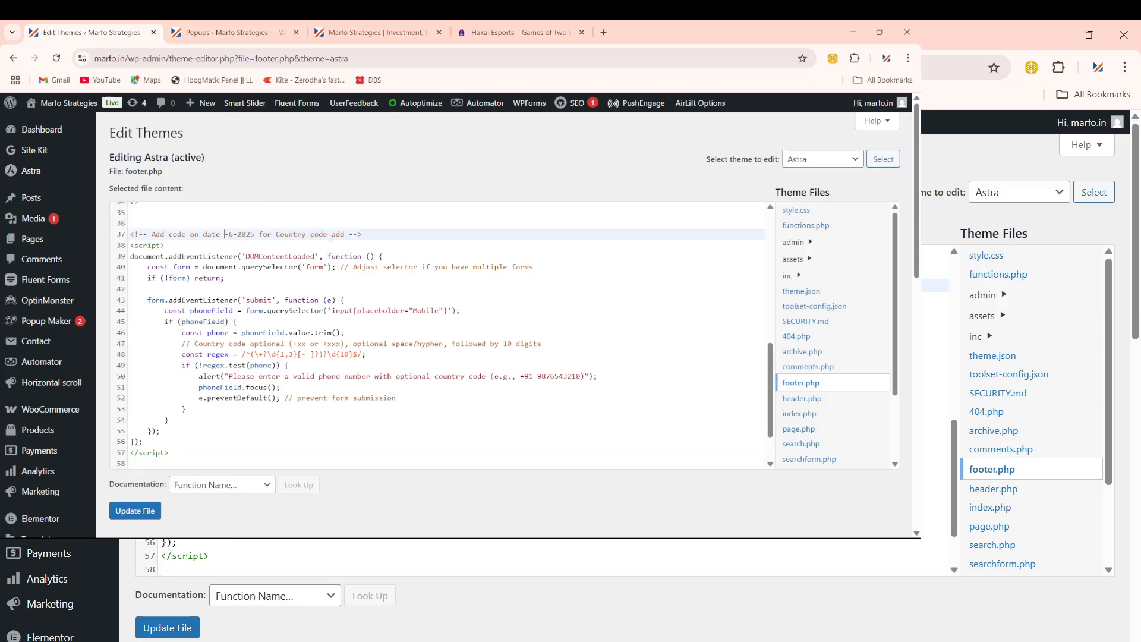
type("20")
key("shift+Left")
key("shift+Left")
key("shift+Left")
key("shift+Left")
key("shift+Left")
key("shift+Left")
key("shift+Left")
key("shift+Left")
key("shift+Left")
key("shift+Left")
key("shift+Left")
key("shift+Left")
key("shift+Left")
key("shift+Left")
key("shift+Left")
key("shift+Left")
key("shift+Left")
key("shift+Left")
key("shift+Left")
key("shift+Left")
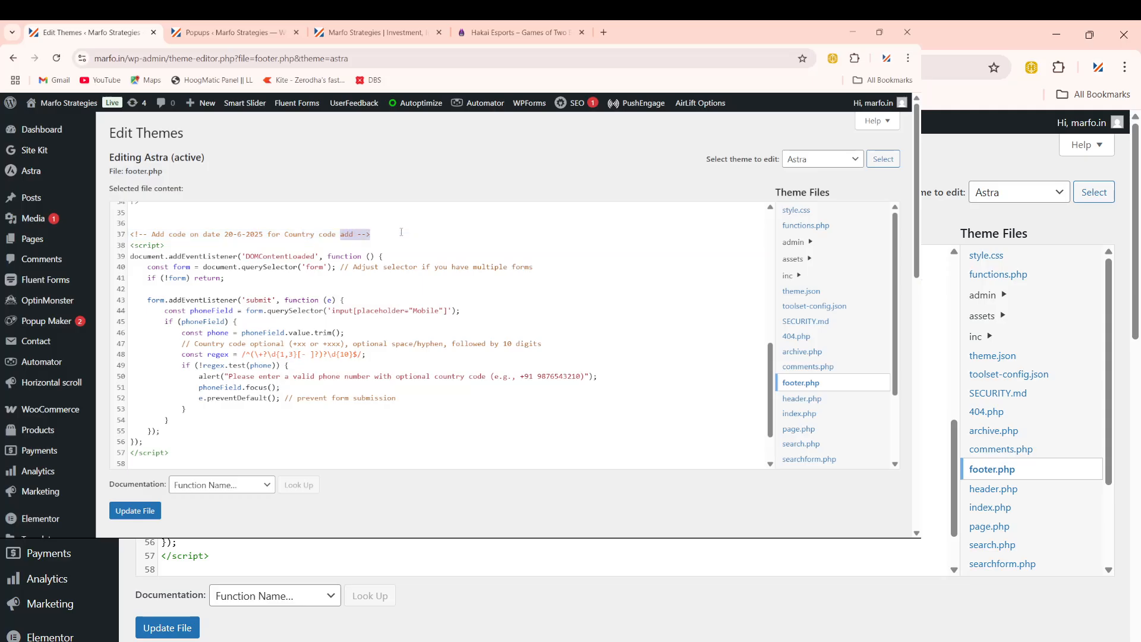
key("shift+Left")
key("shift+Left")
key("shift+Left")
key("shift+Left")
key("shift+Left")
key("shift+Left")
key("shift+Left")
key("shift+Left")
key("shift+Left")
key("shift+Left")
key("shift+Left")
key("shift+Left")
key("shift+Left")
key("shift+Left")
key("shift+Left")
key("shift+Left")
key("shift+Left")
key("ctrl+c")
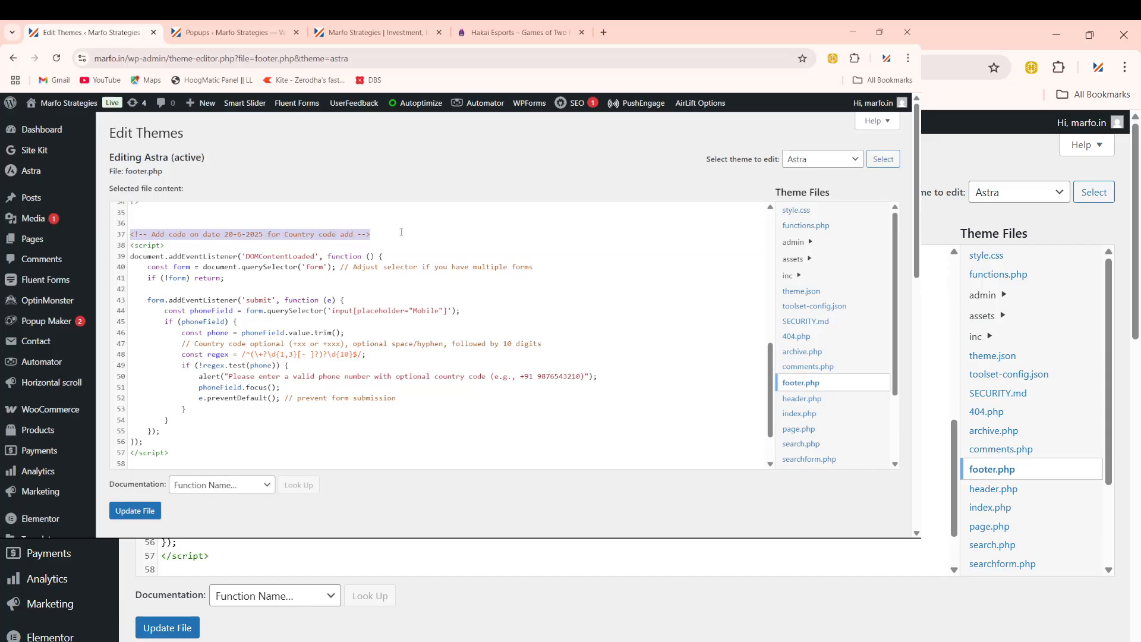
Step: Add an 'End' copy of the dated comment after the script and update footer.php
left_click(148, 444)
scroll(291, 428, "down", 2)
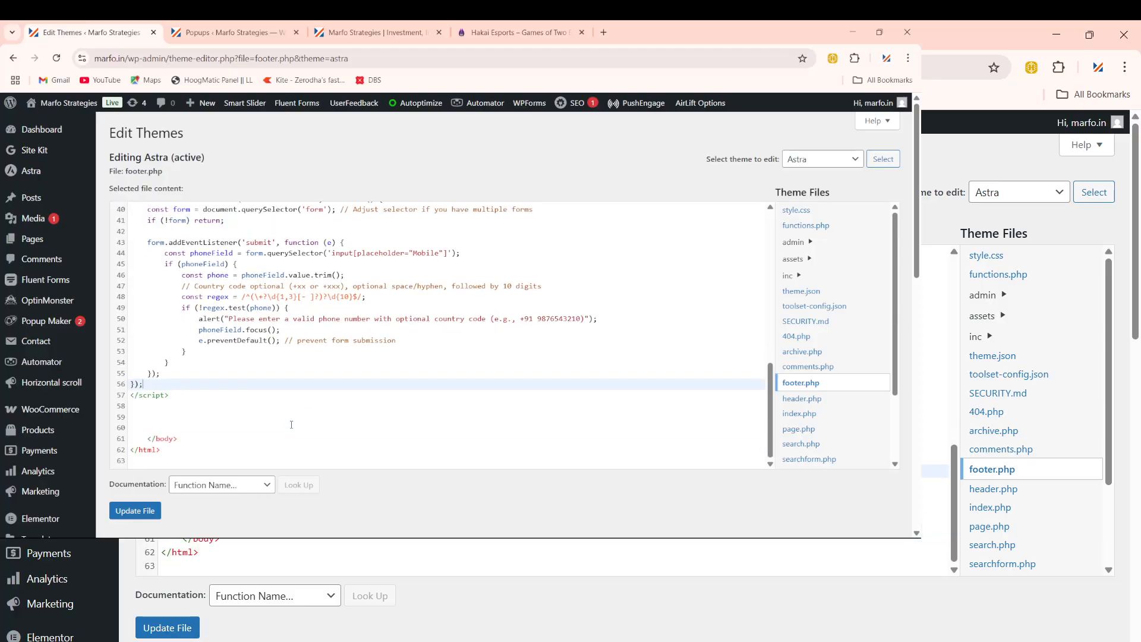
left_click(173, 403)
key("ctrl+v")
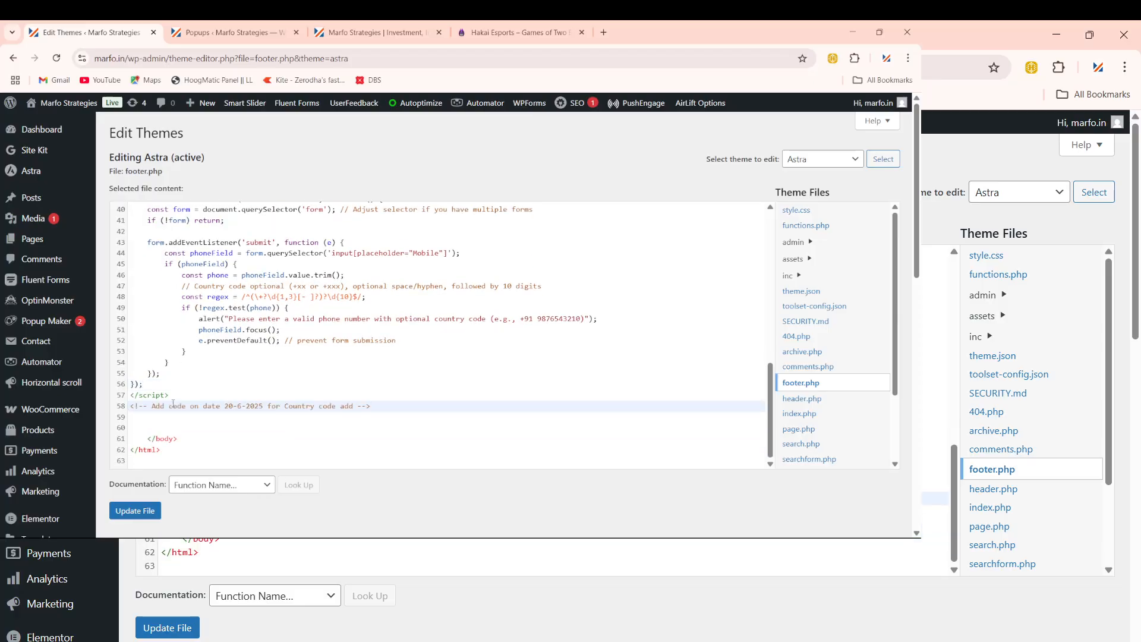
left_click(359, 409)
type("End")
left_click(468, 395)
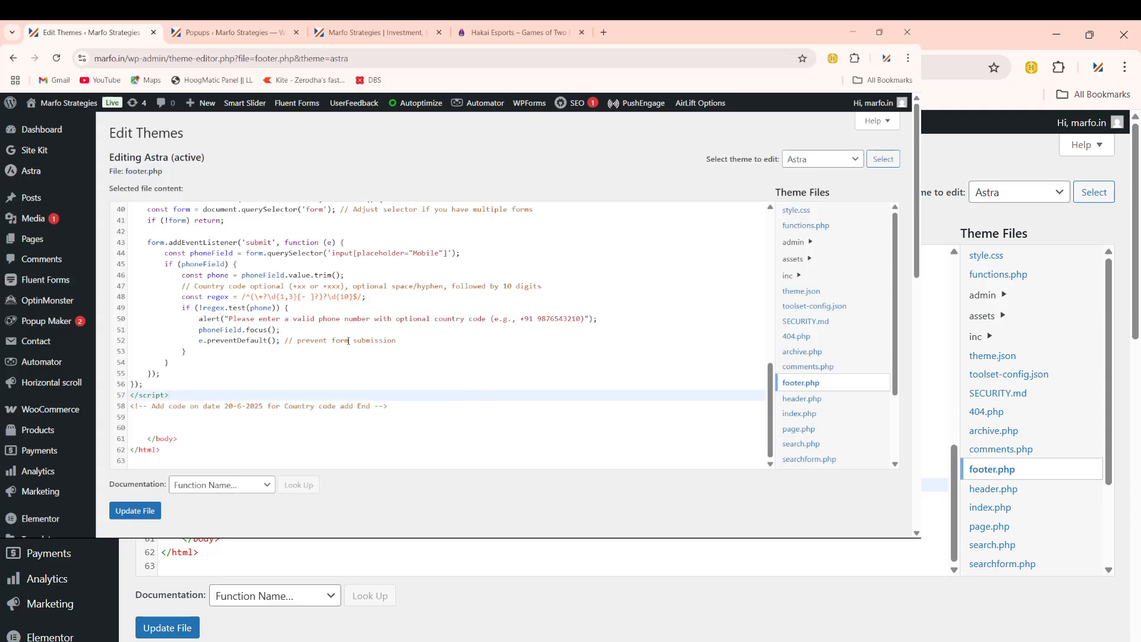
scroll(348, 341, "up", 1)
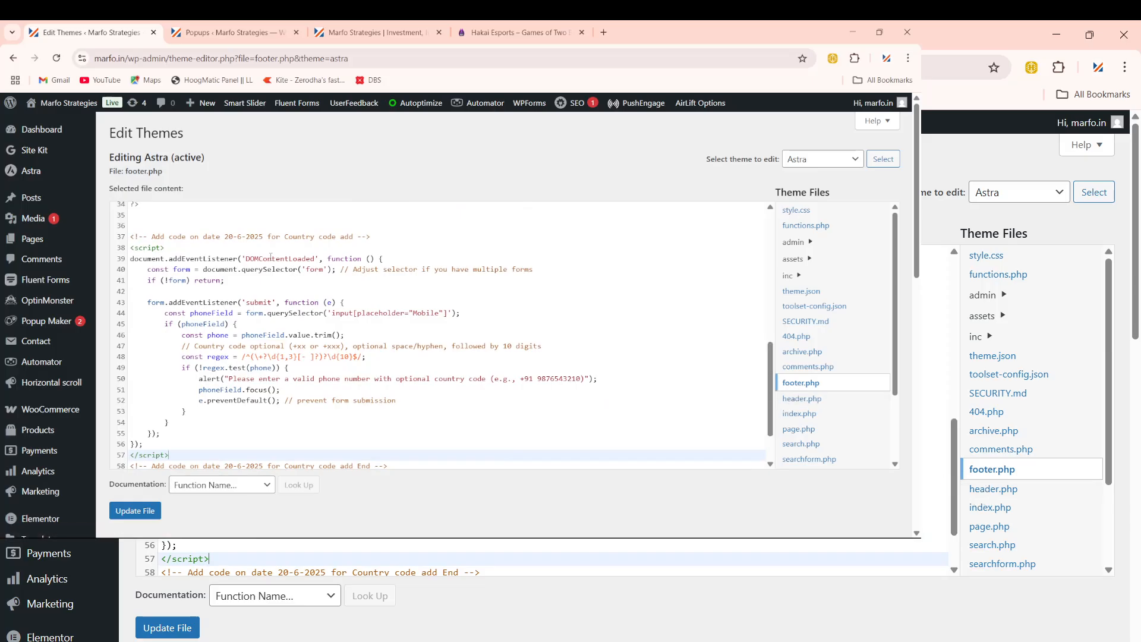
left_click(146, 510)
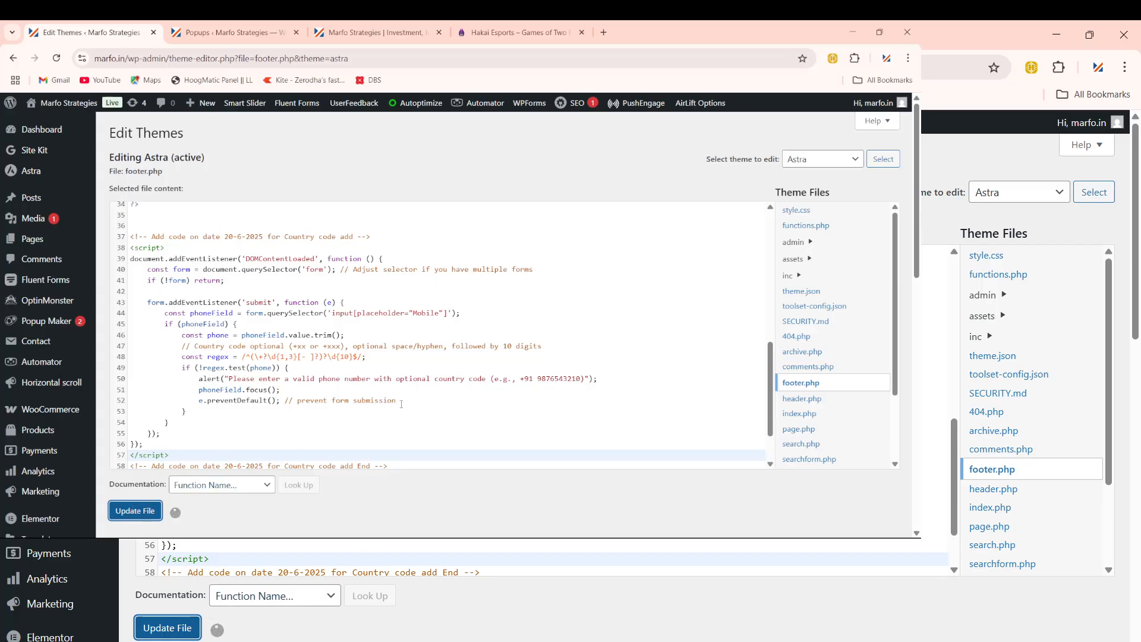
Step: Scroll through the saved footer.php code to confirm the phone-validation script is in place
scroll(401, 404, "down", 1)
scroll(401, 404, "up", 1)
scroll(402, 407, "down", 1)
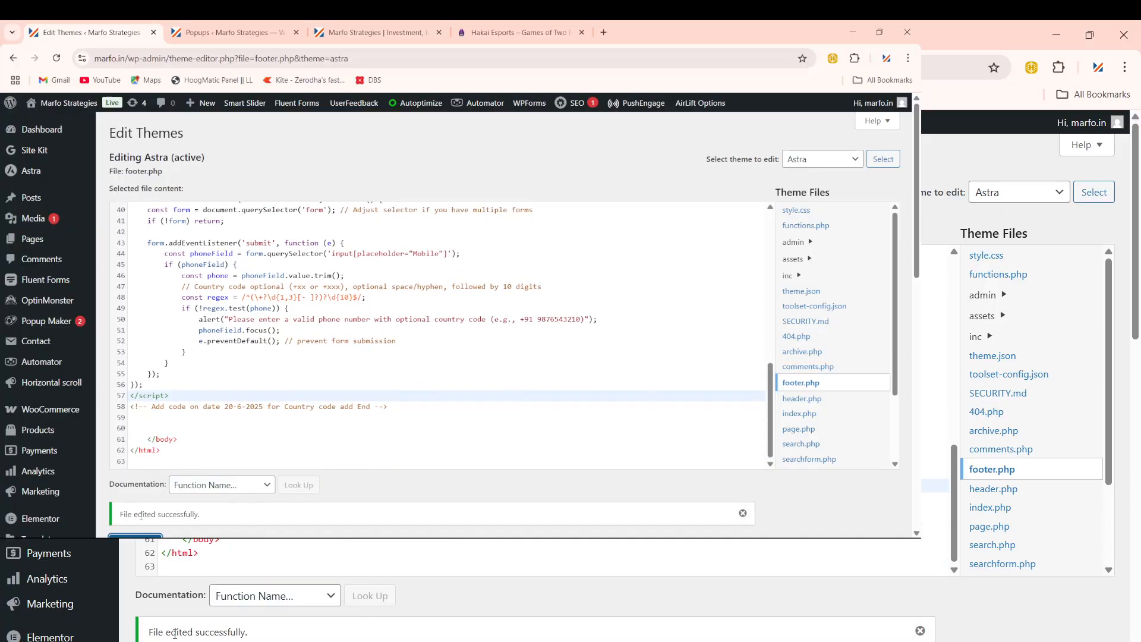
scroll(405, 354, "up", 5)
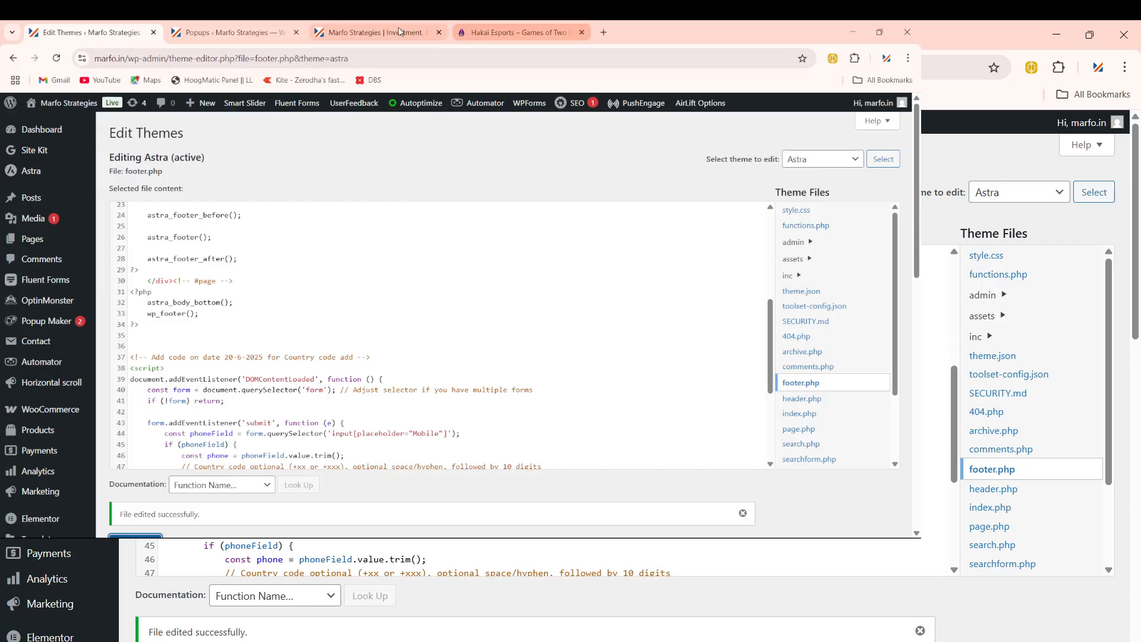
Step: Reload the live homepage so the new footer script loads
left_click(375, 33)
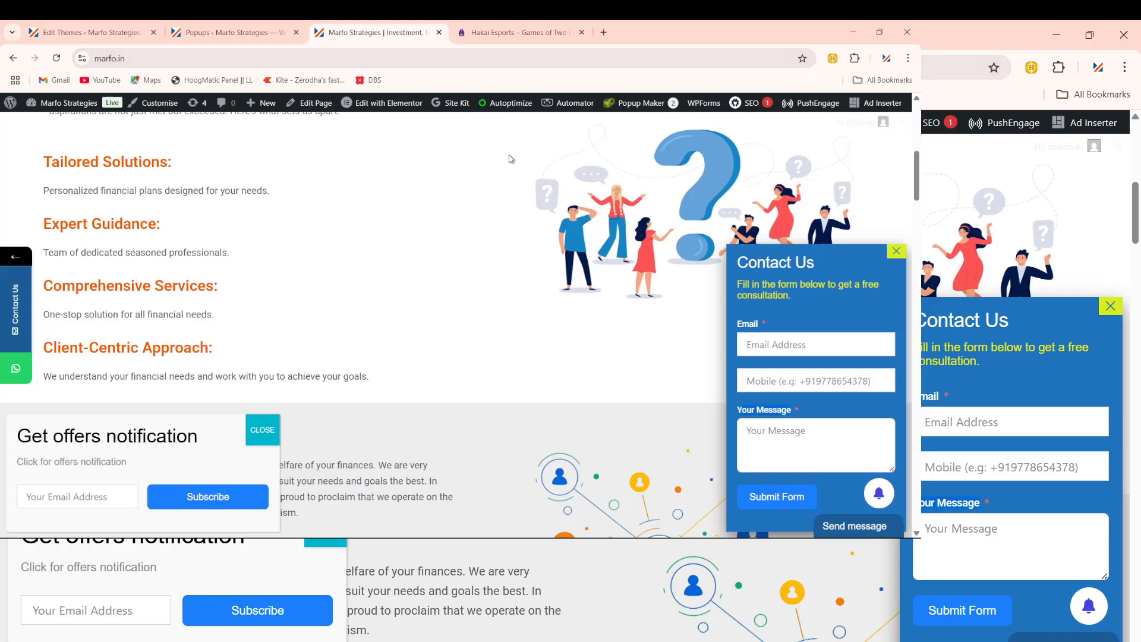
left_click(430, 59)
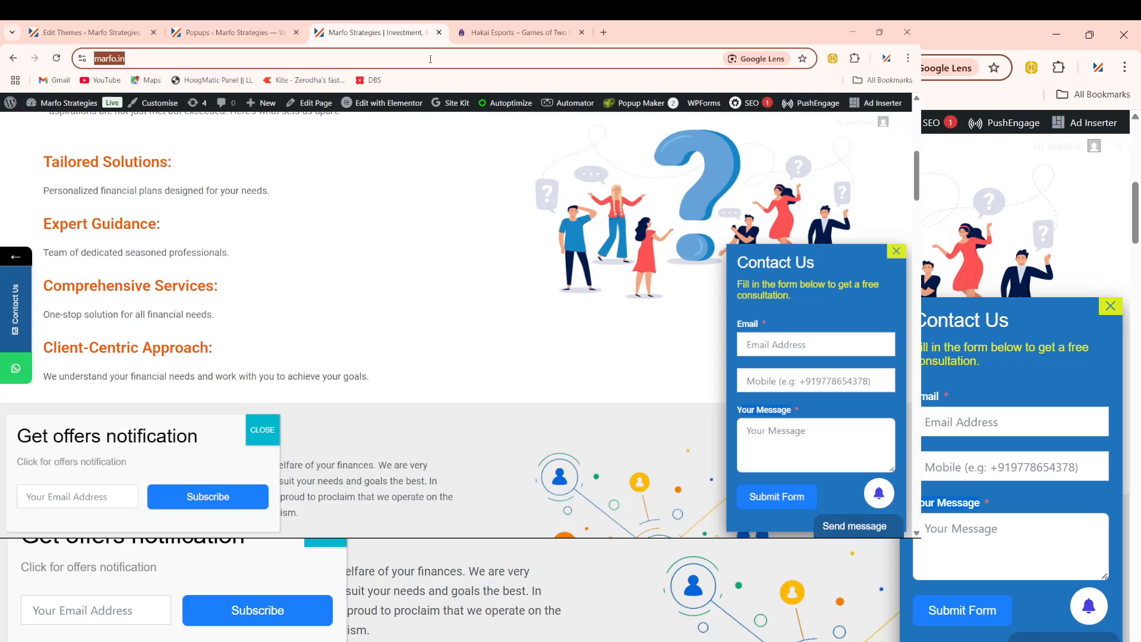
key("Return")
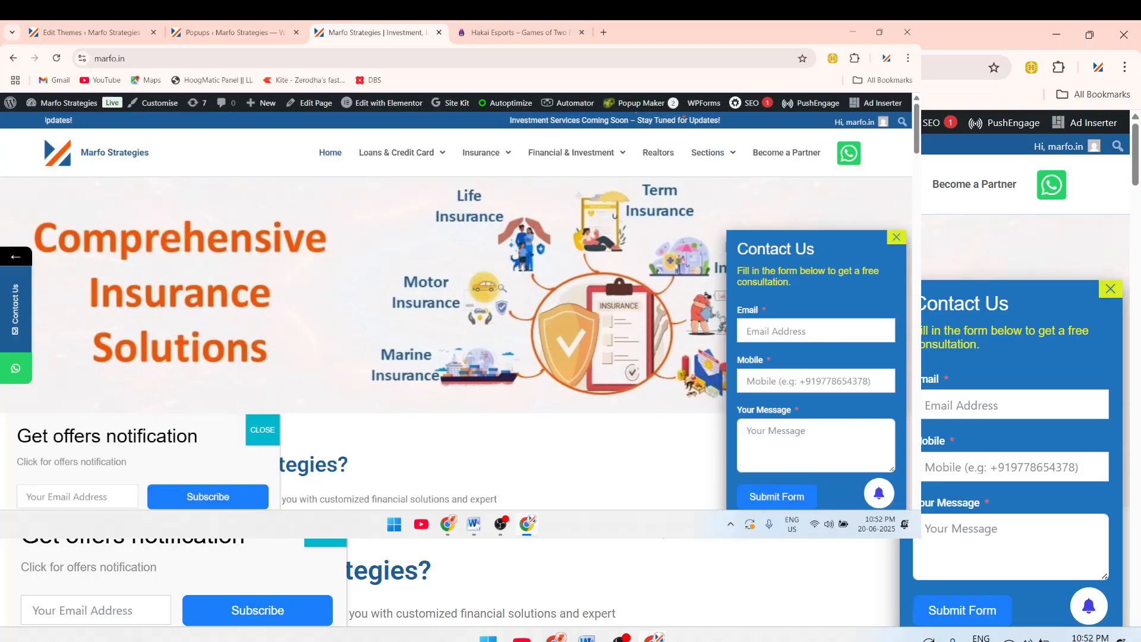
Step: Enter a test email address and a +91 mobile number in the Contact Us popup
left_click(810, 333)
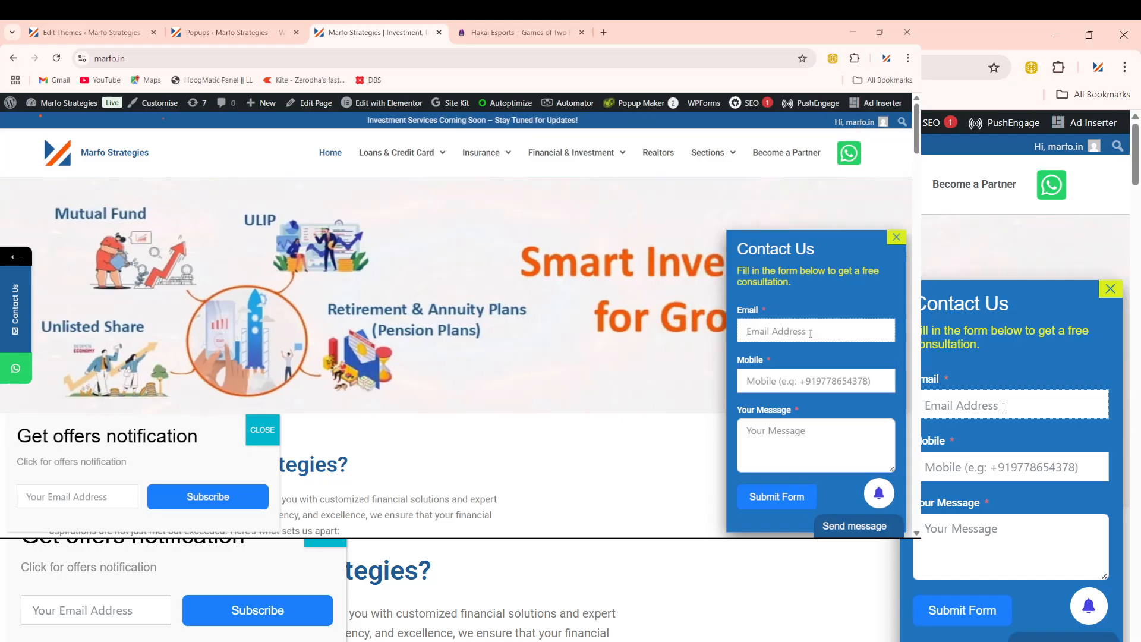
type("test")
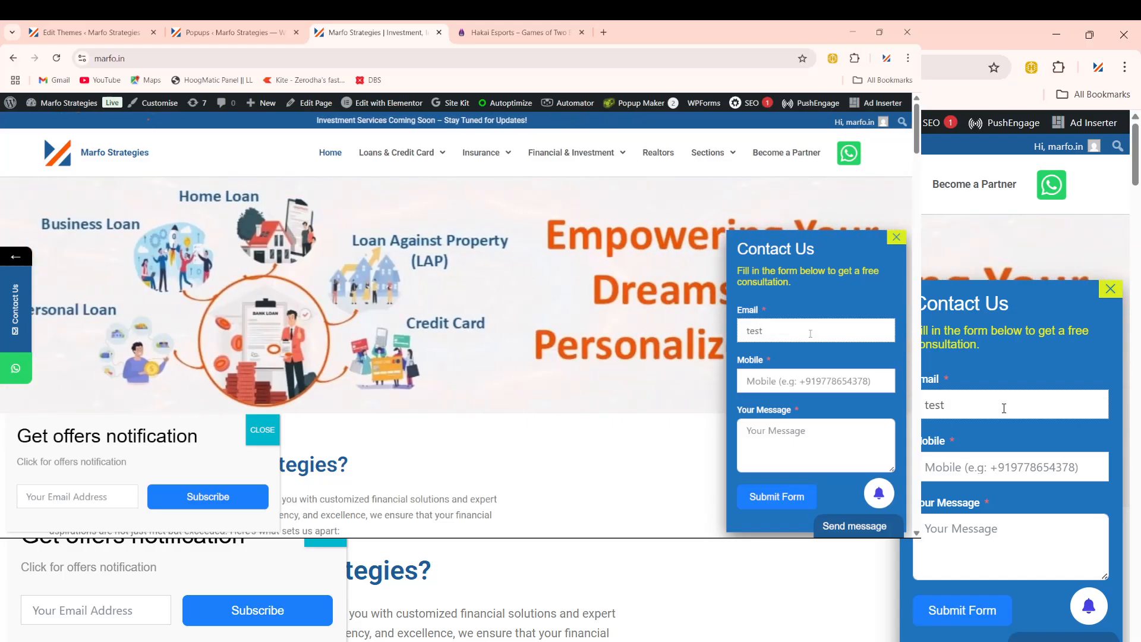
key("BackSpace")
key("BackSpace")
key("BackSpace")
key("BackSpace")
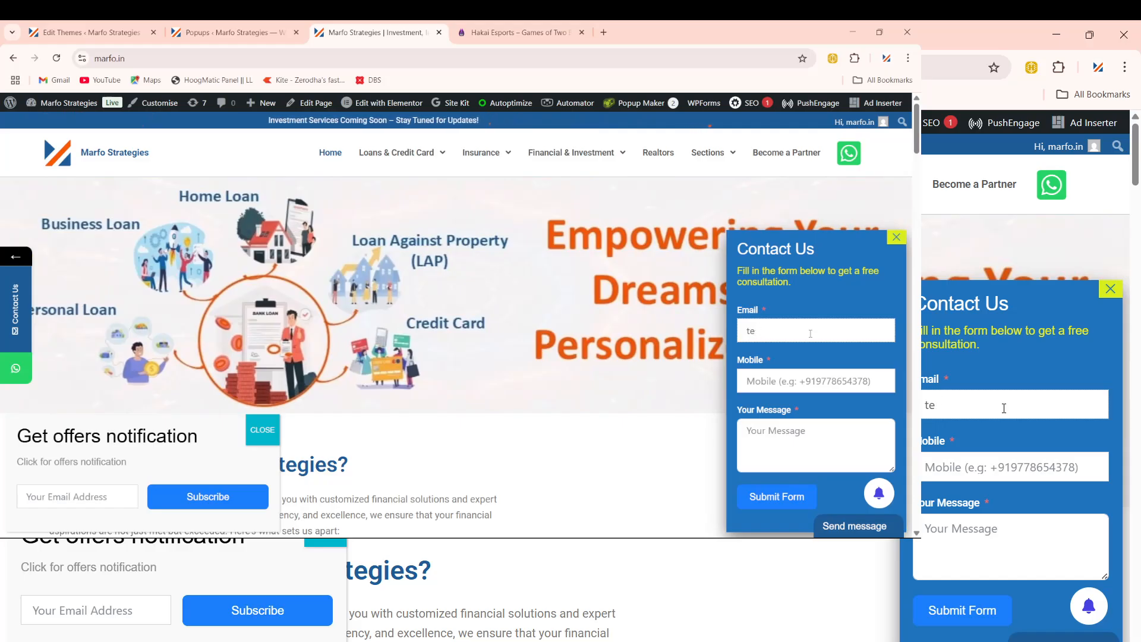
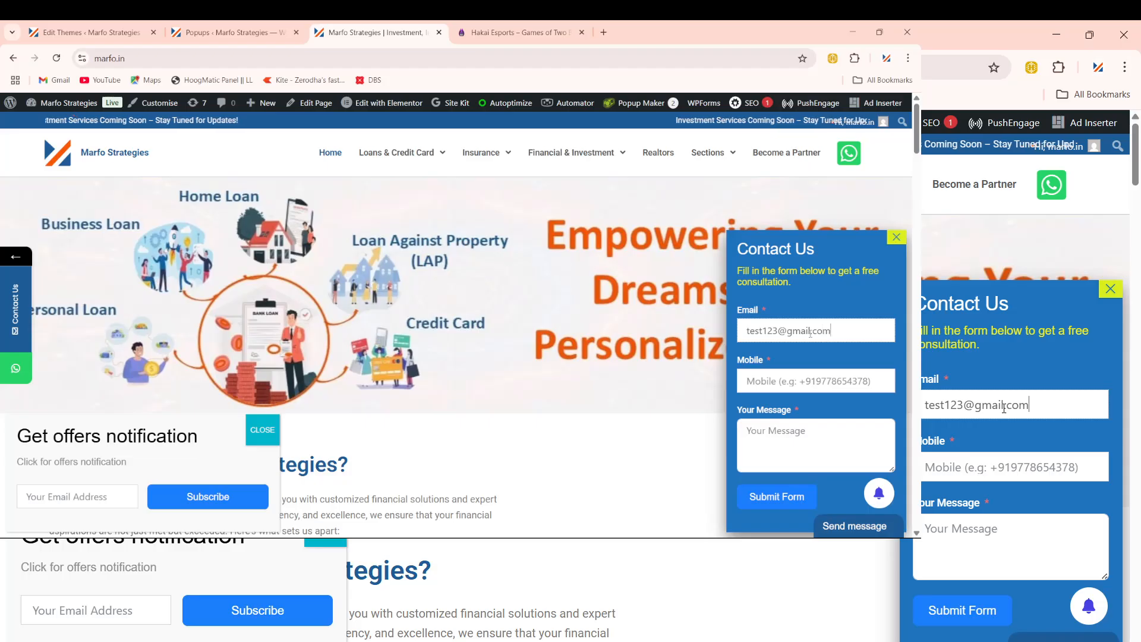
left_click(821, 385)
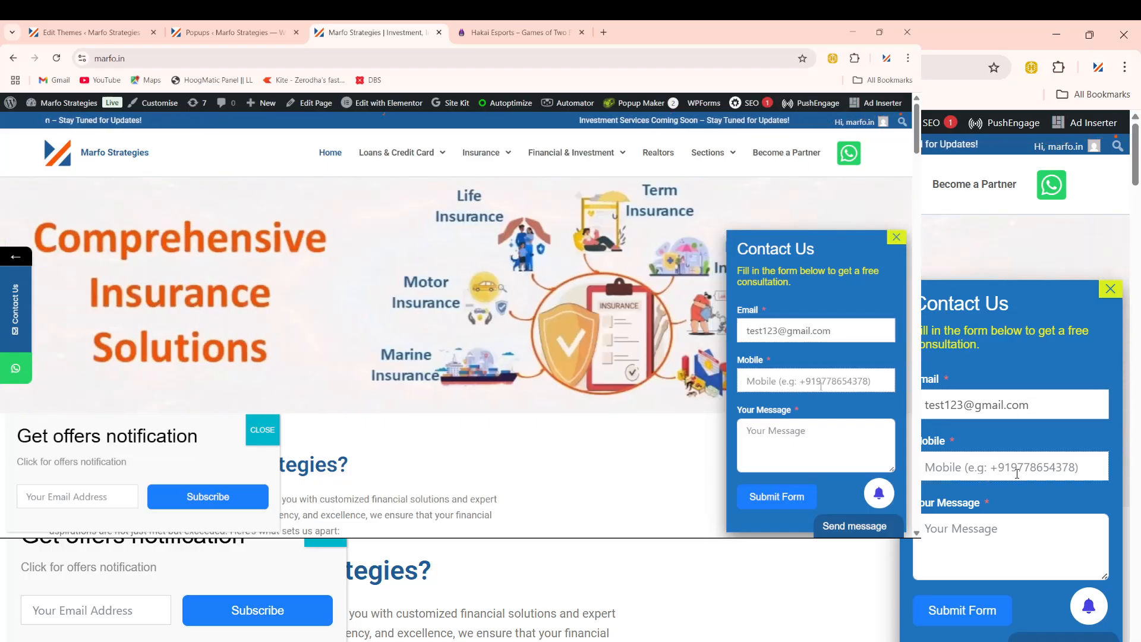
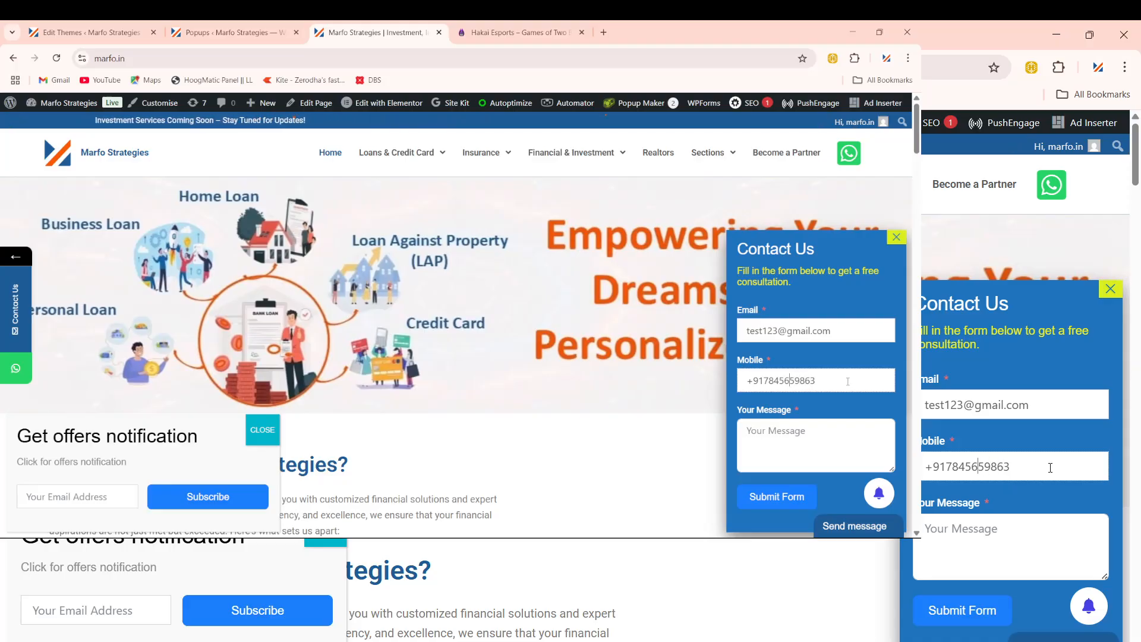
key("Left")
key("Left")
key("Left")
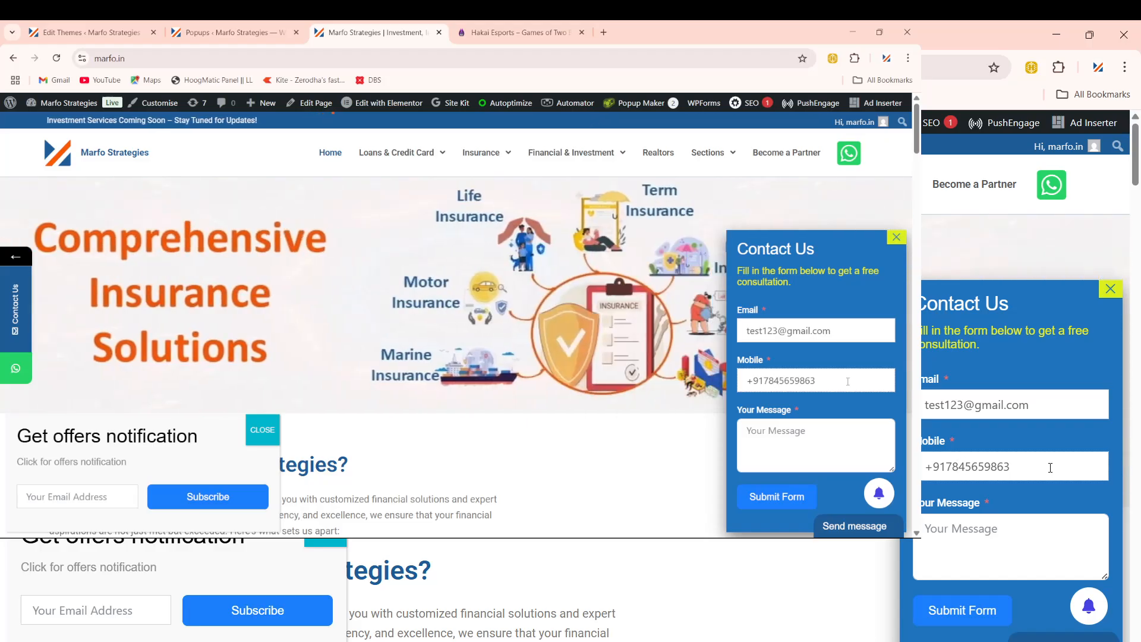
key("Left")
key("Left")
key("Left")
key("Left")
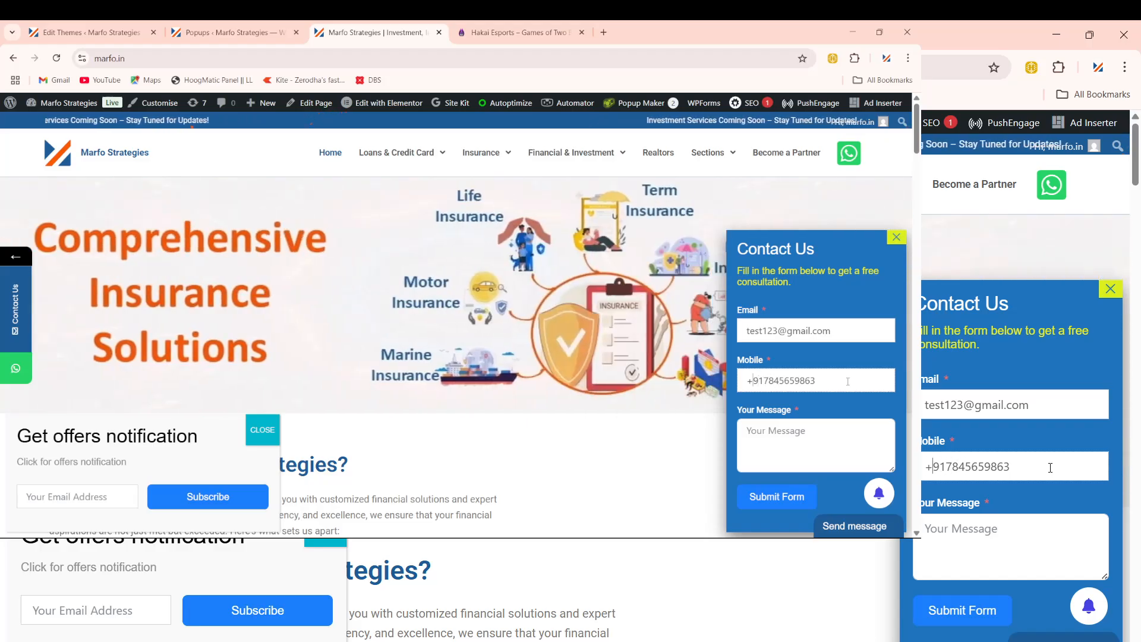
Step: Enter 'test pupop form' in the Your Message box
left_click(805, 446)
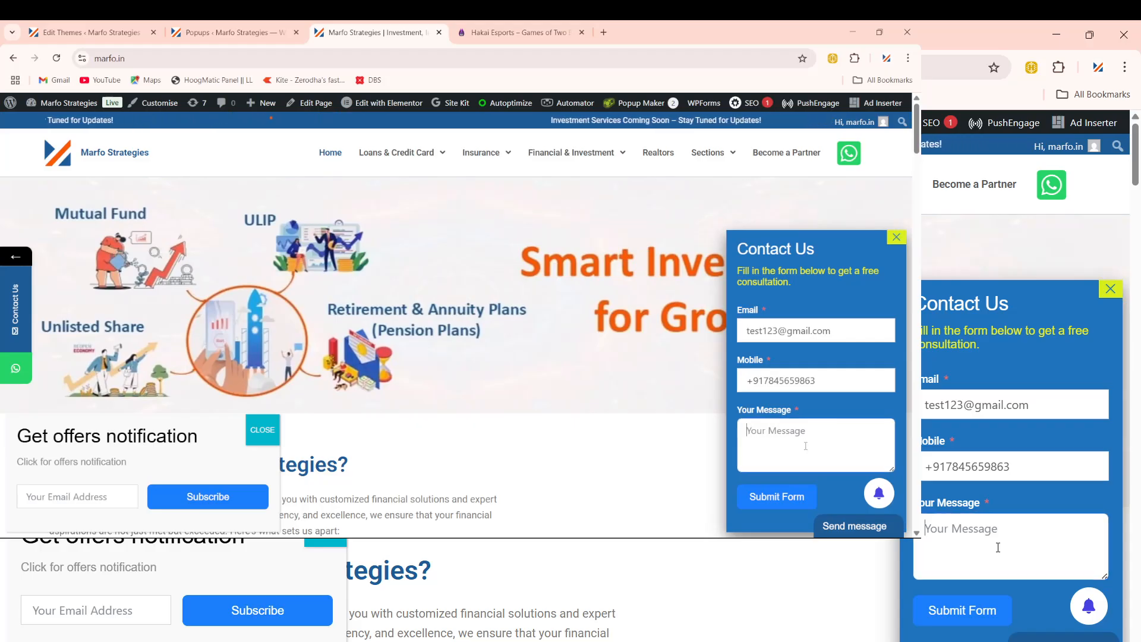
type("test")
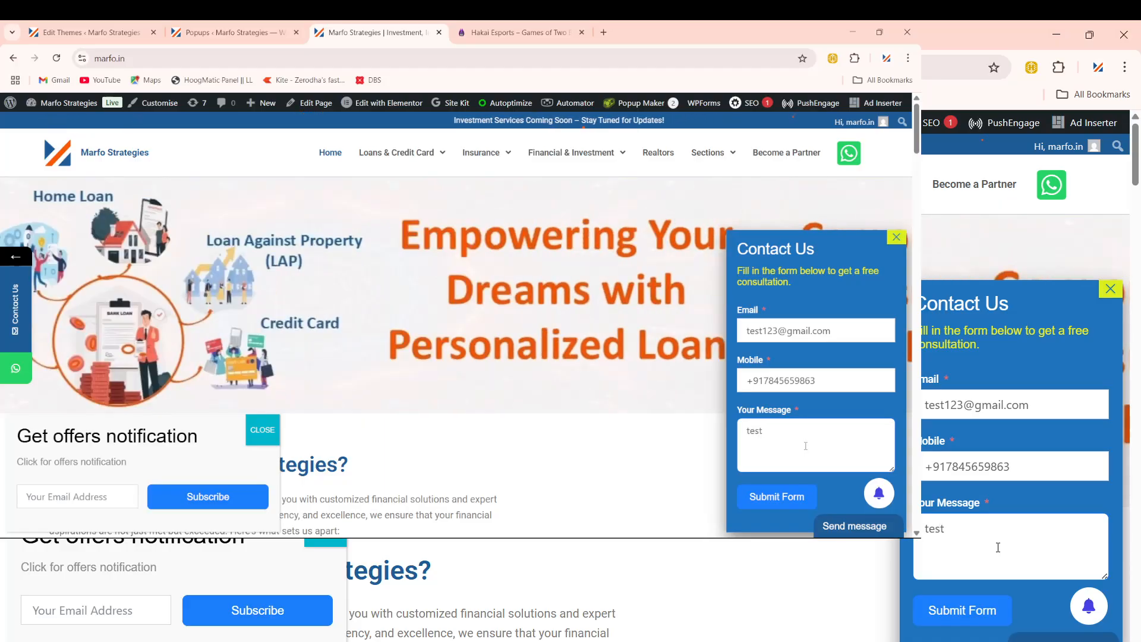
type(" popup")
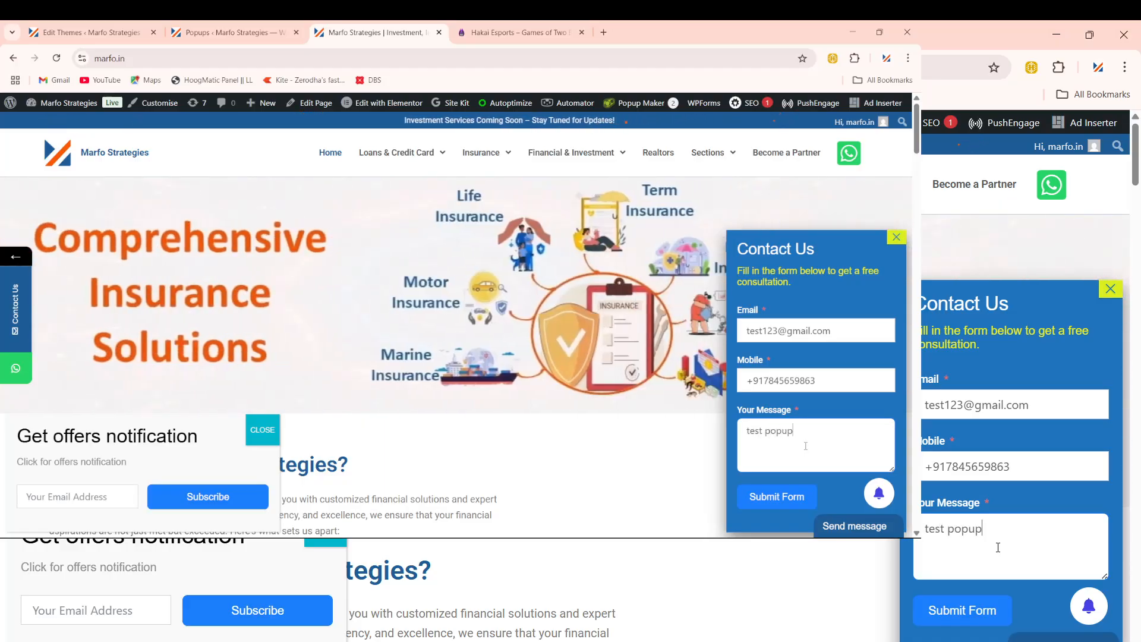
key("BackSpace")
key("BackSpace")
key("BackSpace")
key("BackSpace")
key("BackSpace")
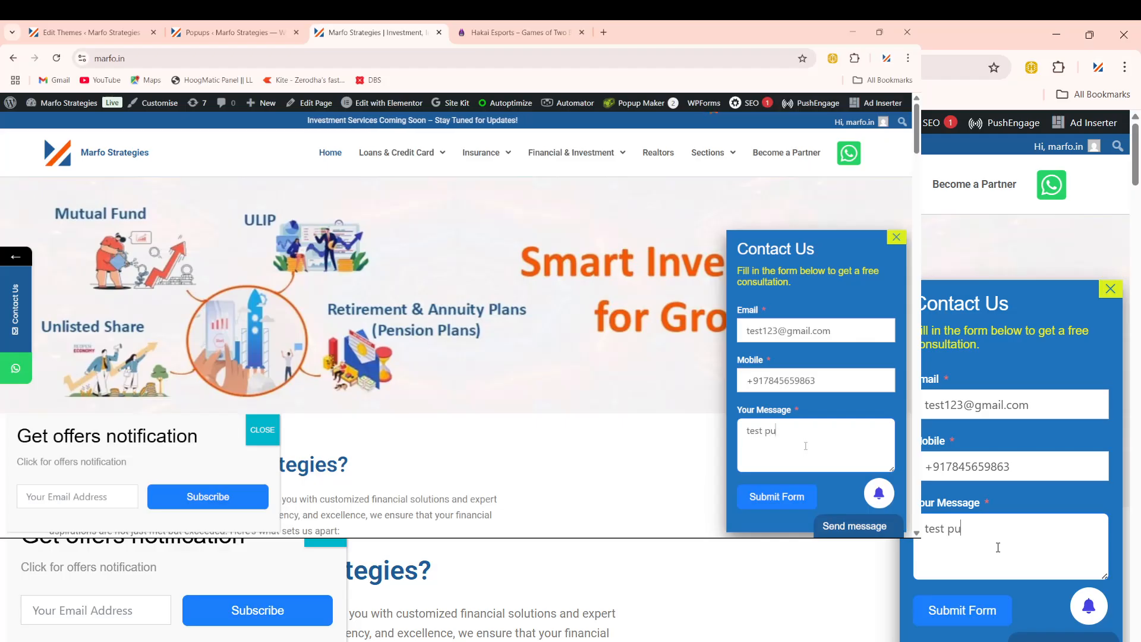
type("pupop form")
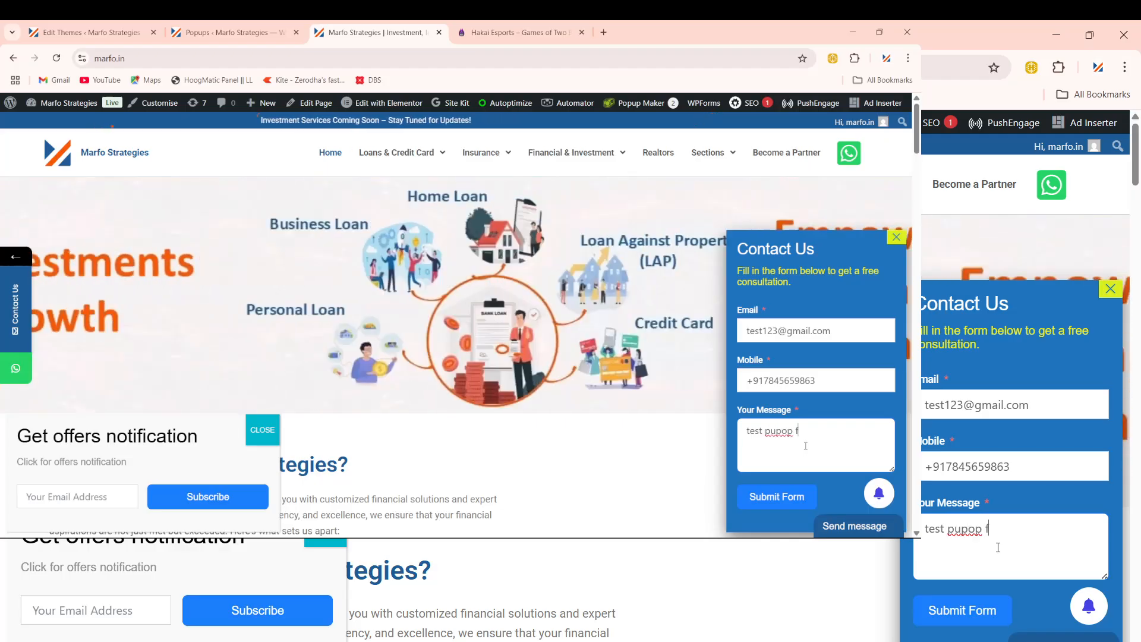
Step: Submit the filled Contact Us popup form and check the resulting confirmation
left_click(764, 497)
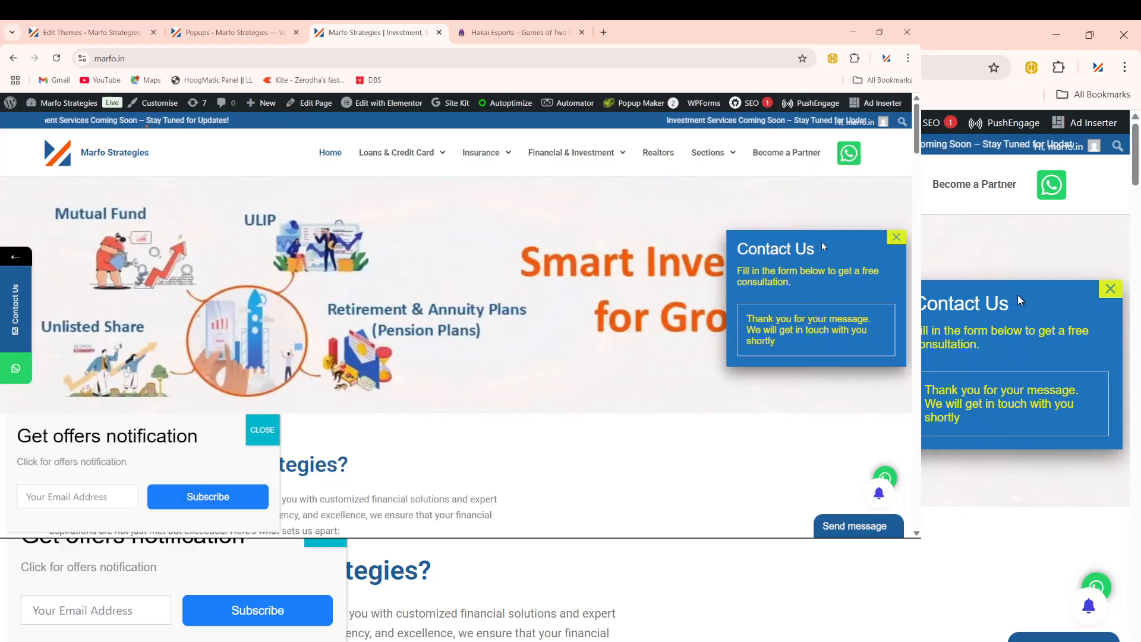
left_click_drag(822, 243, 735, 245)
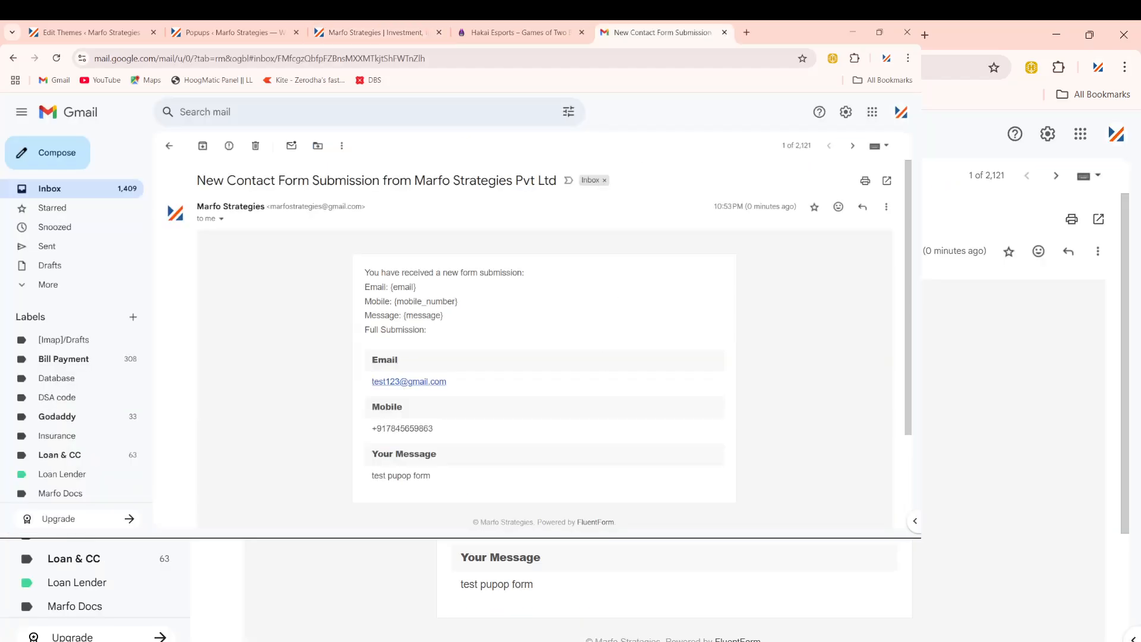
mouse_move(703, 538)
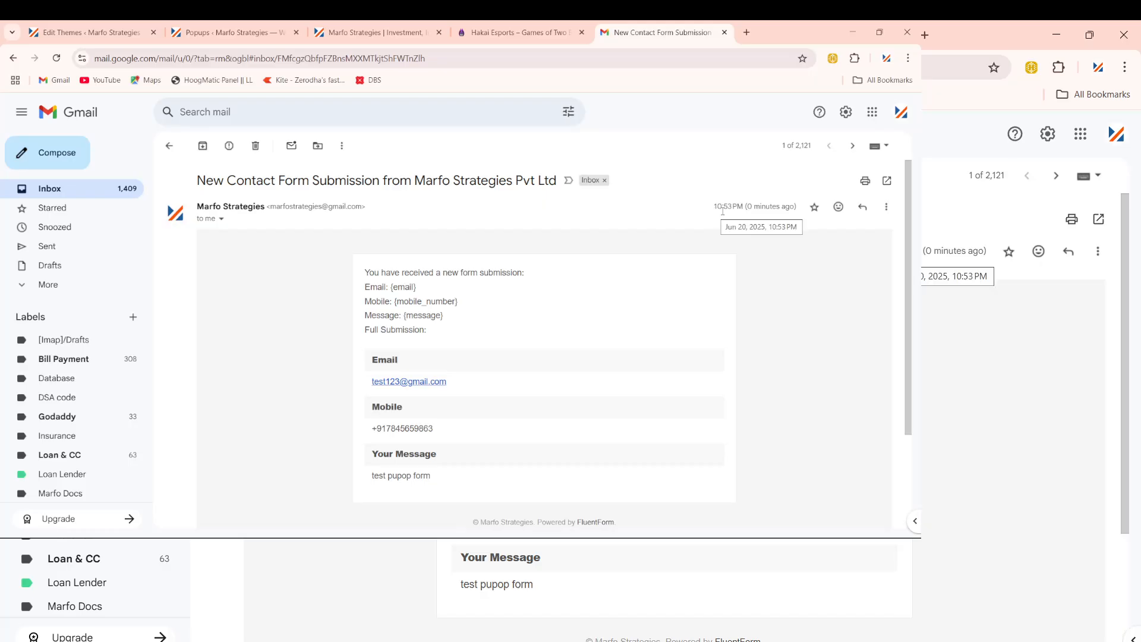
Step: Review the submitted values in the notification email, then return to the Hakai Esports site
mouse_move(890, 537)
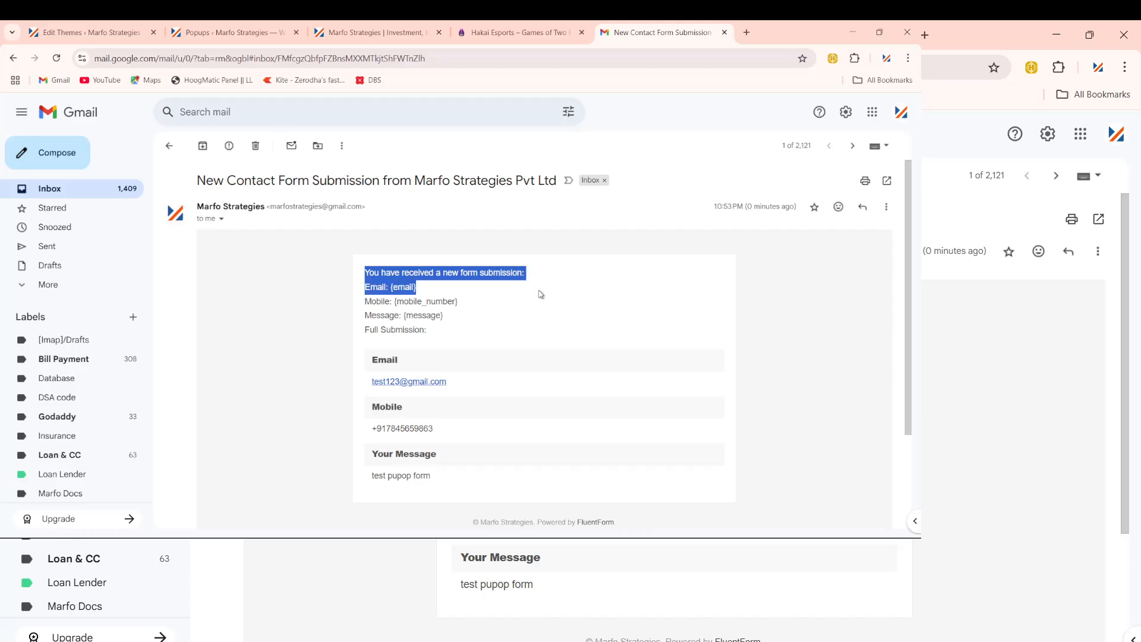
left_click(571, 330)
scroll(396, 351, "down", 1)
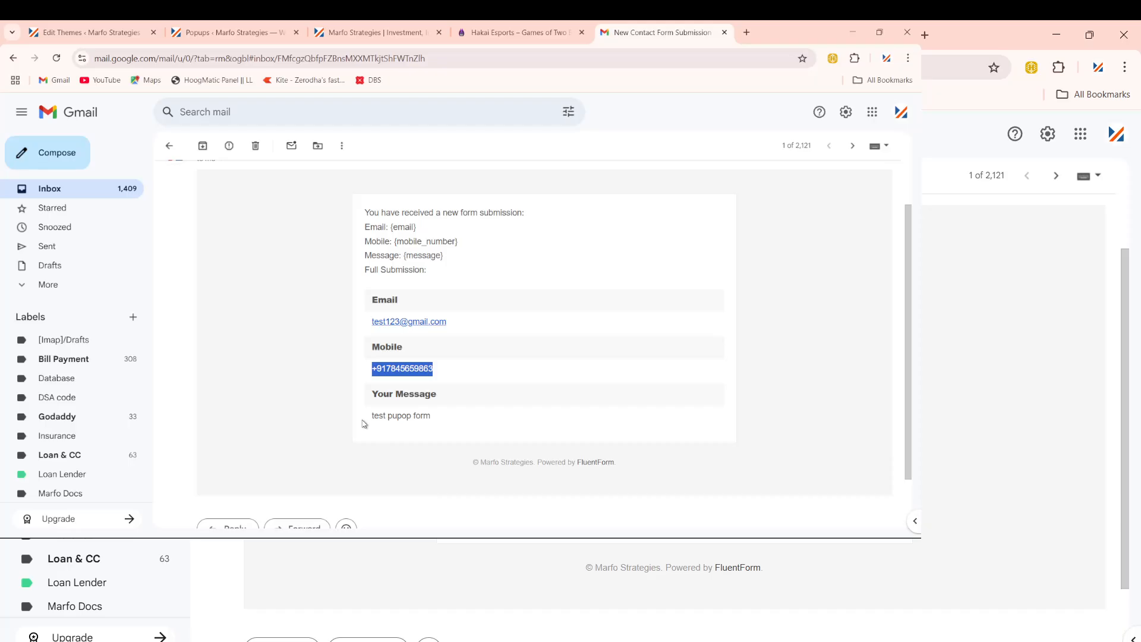
left_click_drag(361, 420, 458, 417)
left_click(483, 409)
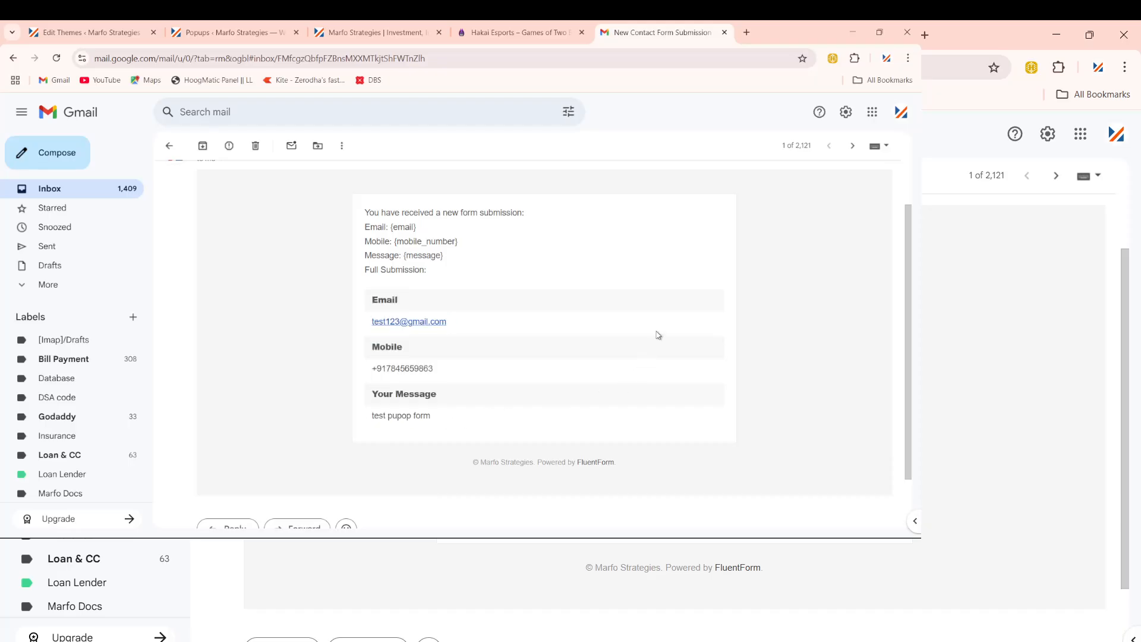
scroll(658, 334, "up", 1)
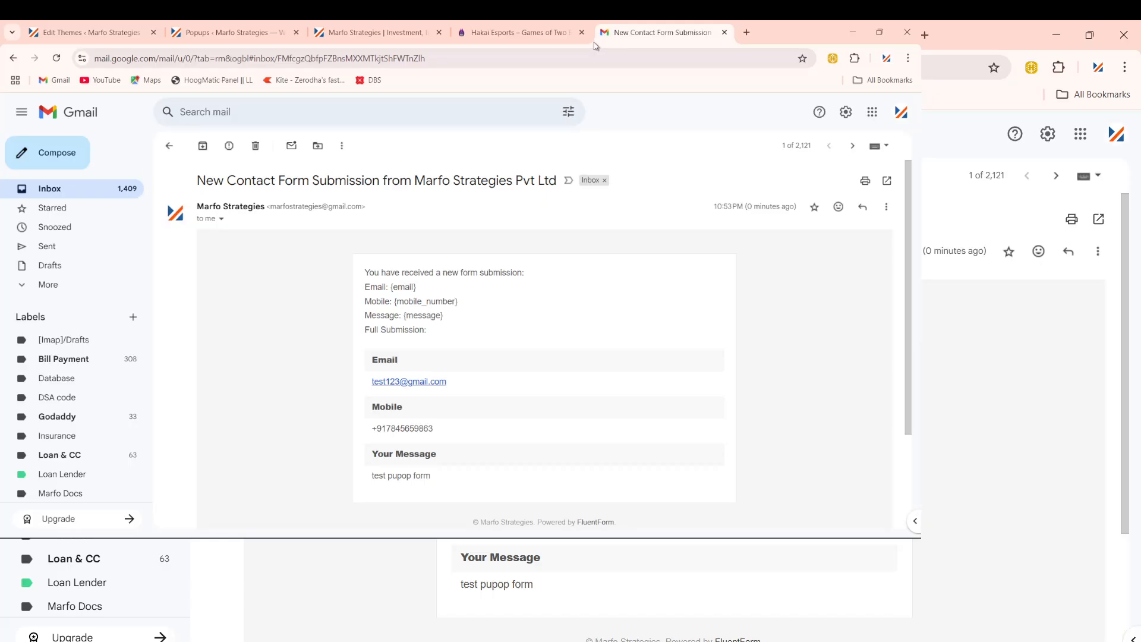
left_click(550, 34)
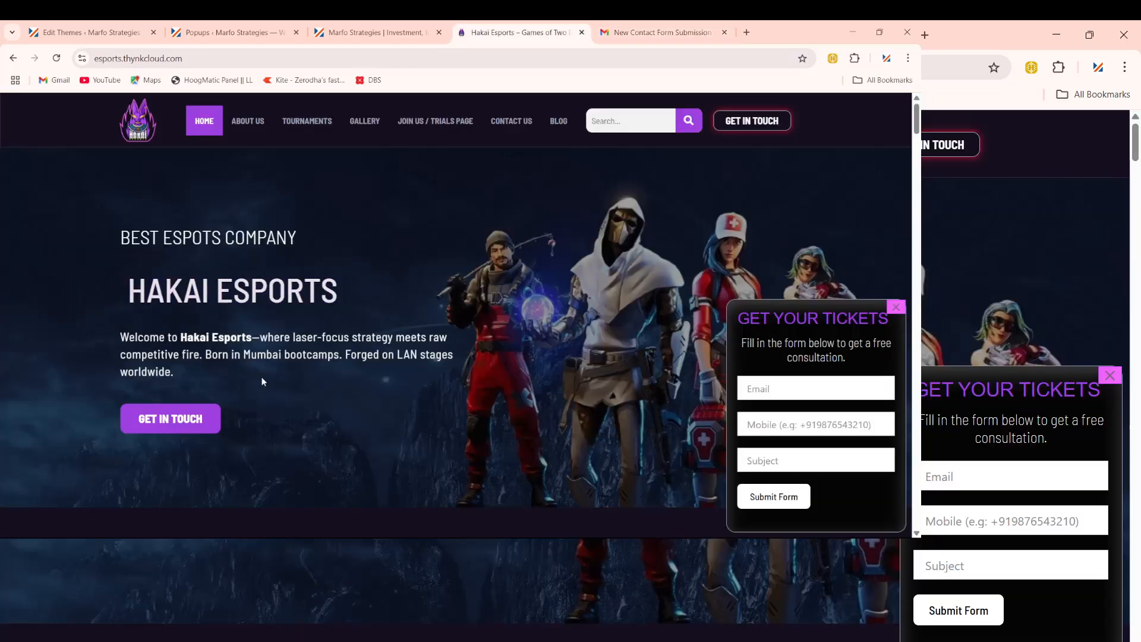